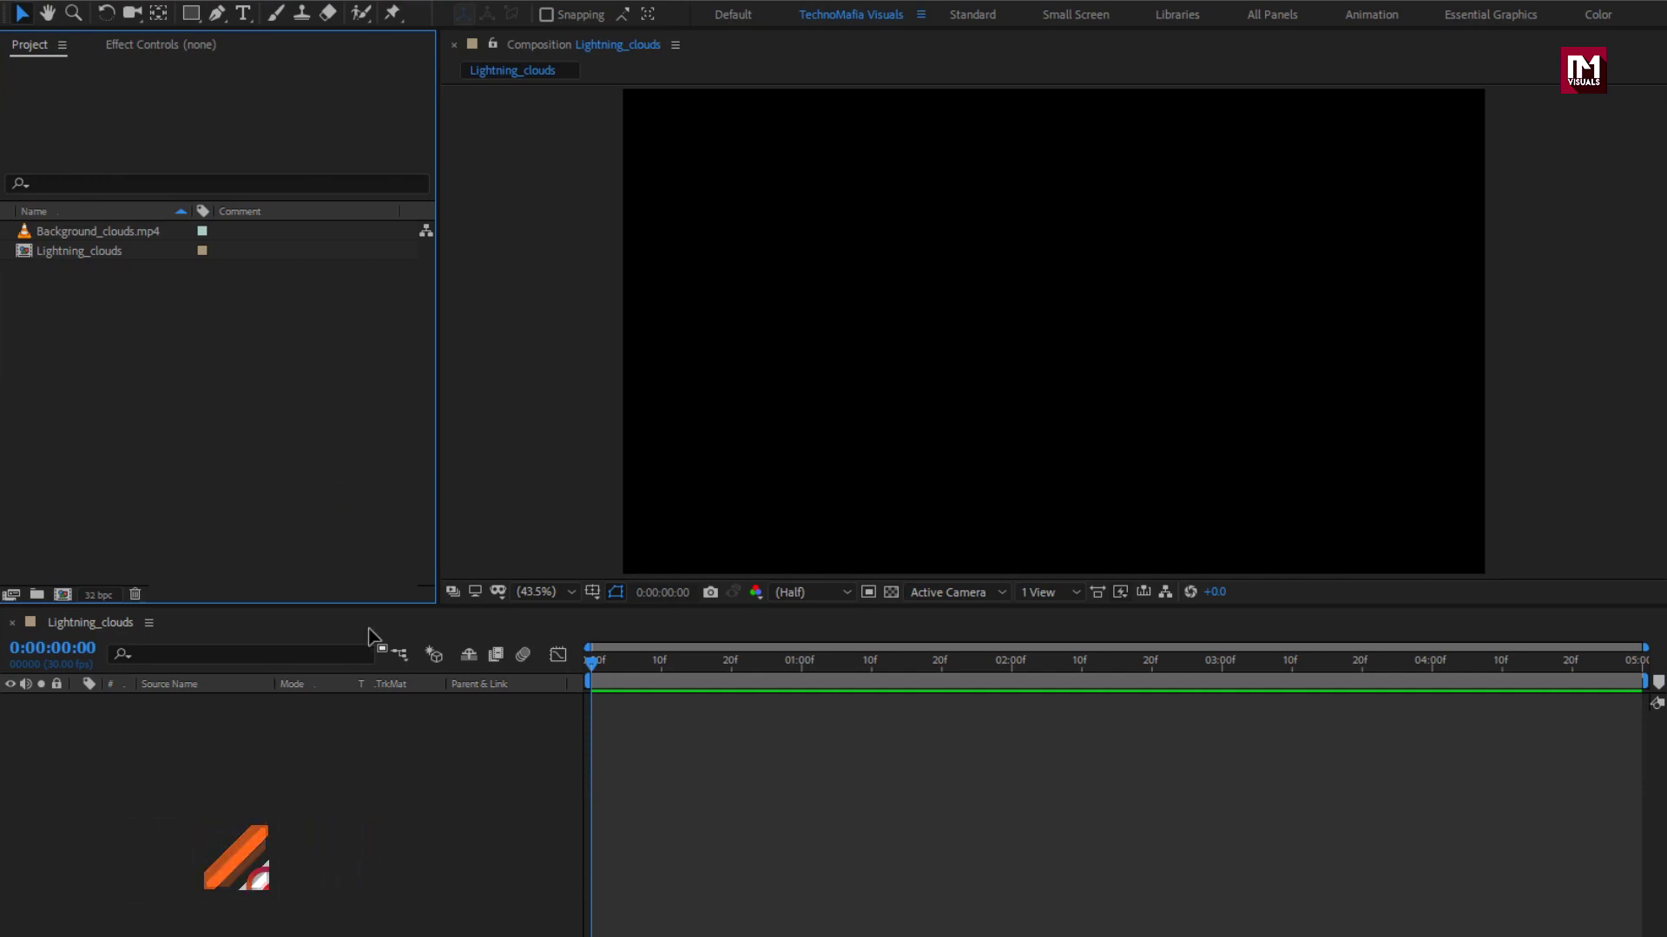
Create a black full-size solid named Lightning in the Lightning_clouds comp
right_click(429, 780)
mouse_move(642, 795)
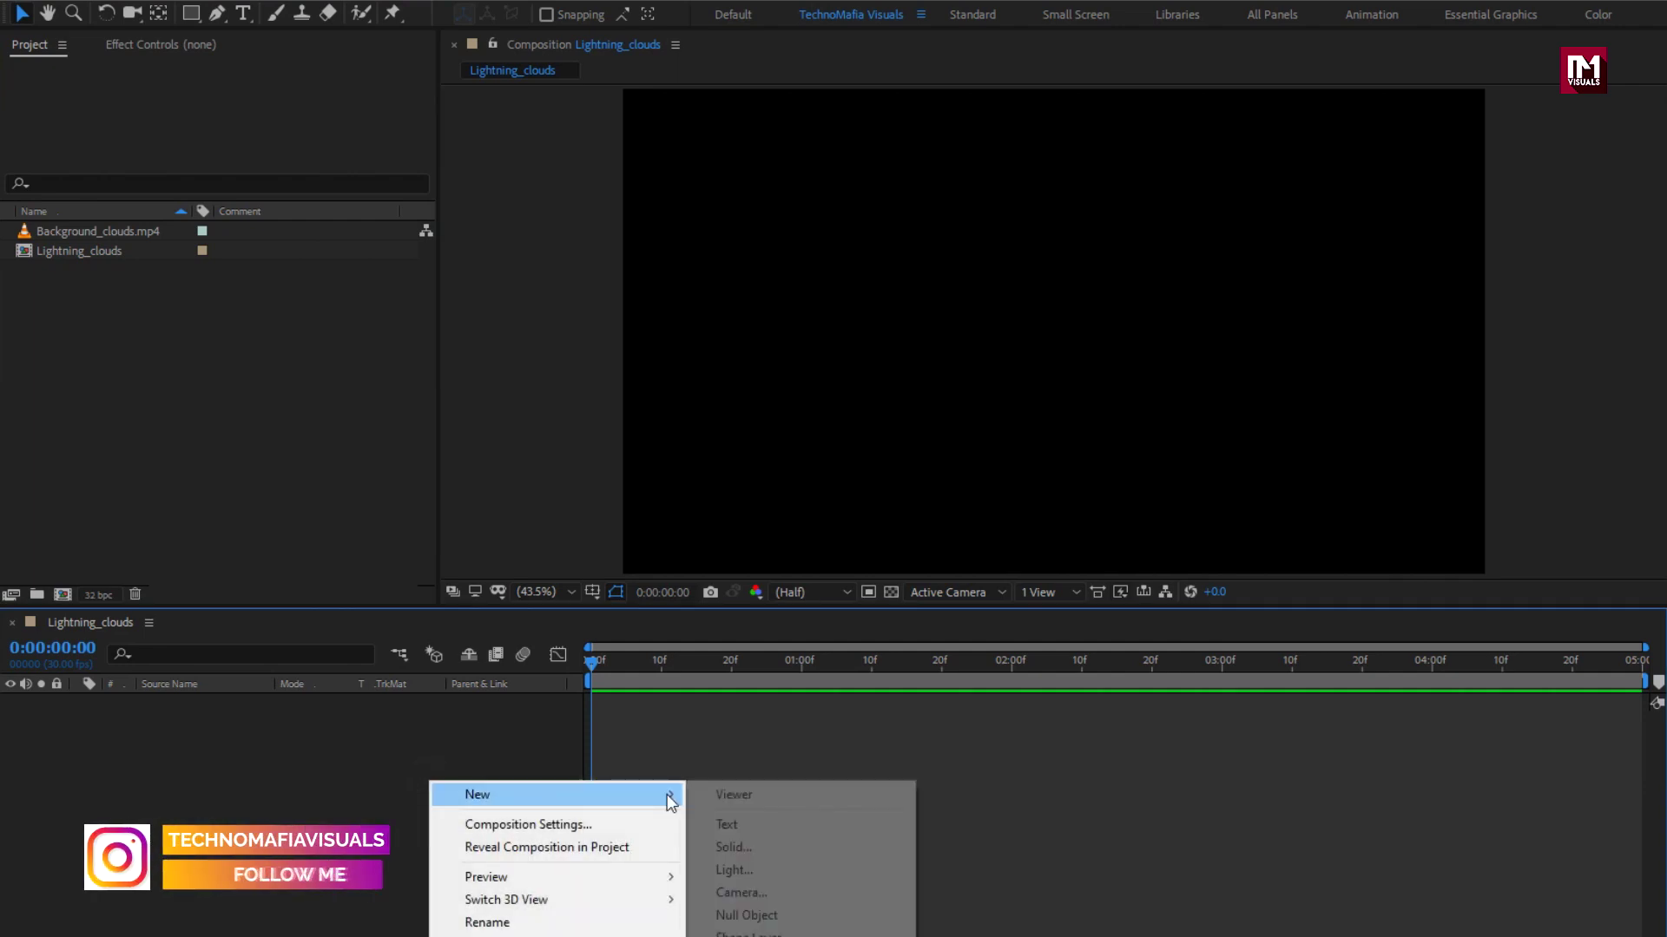
click(737, 848)
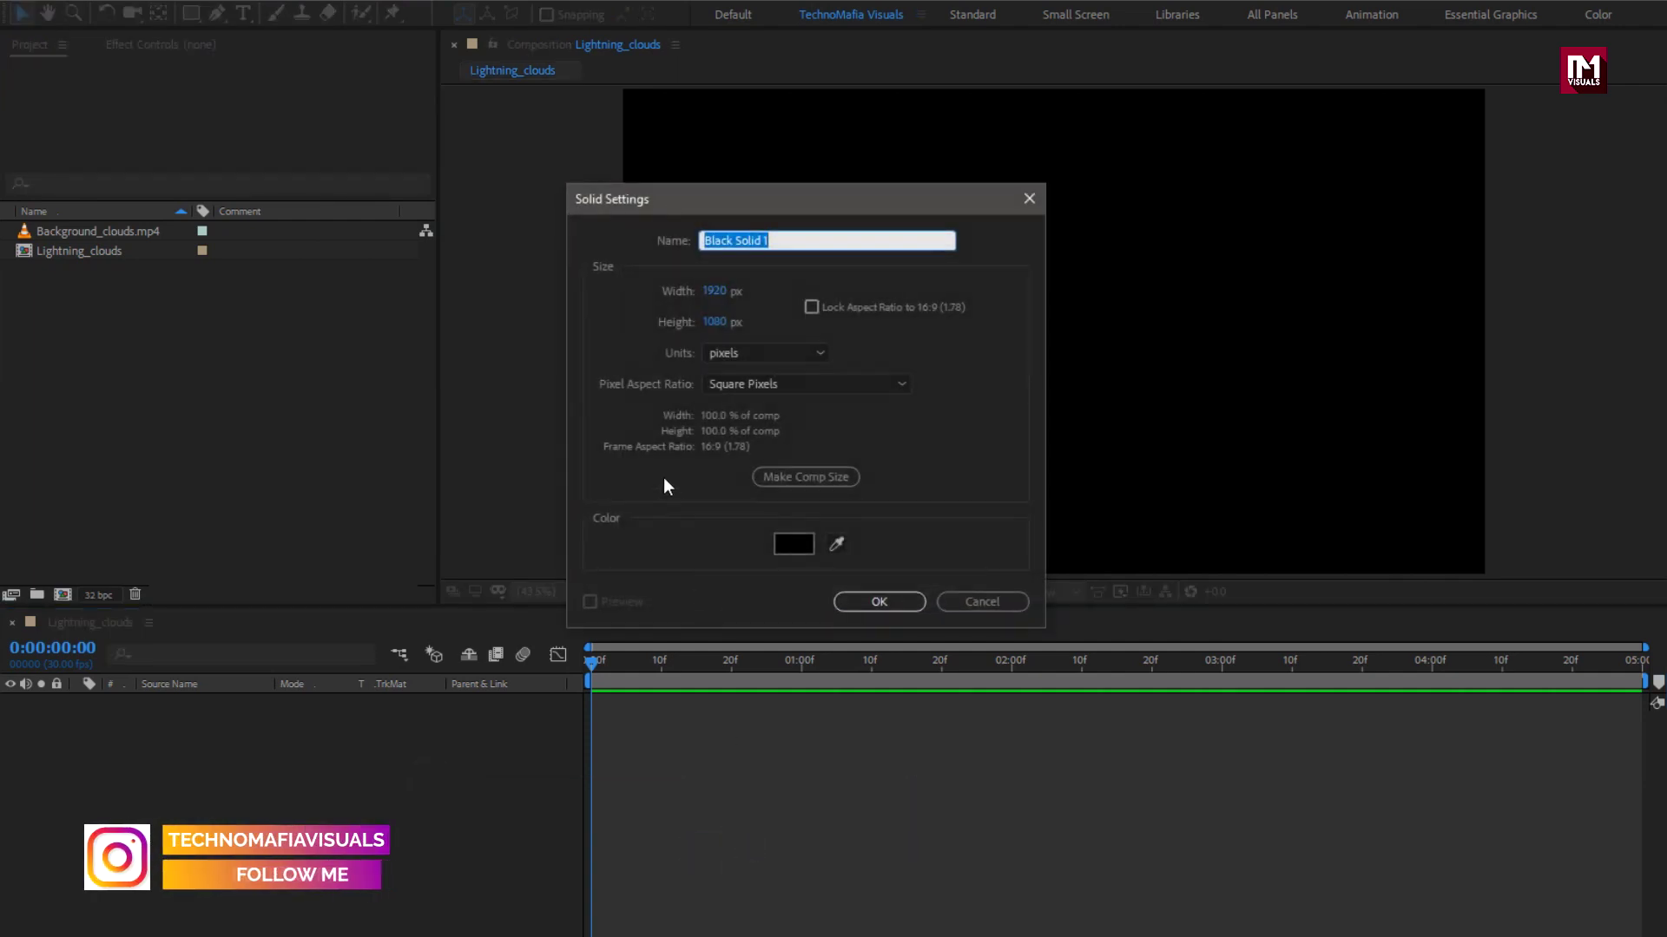
text(Lightning)
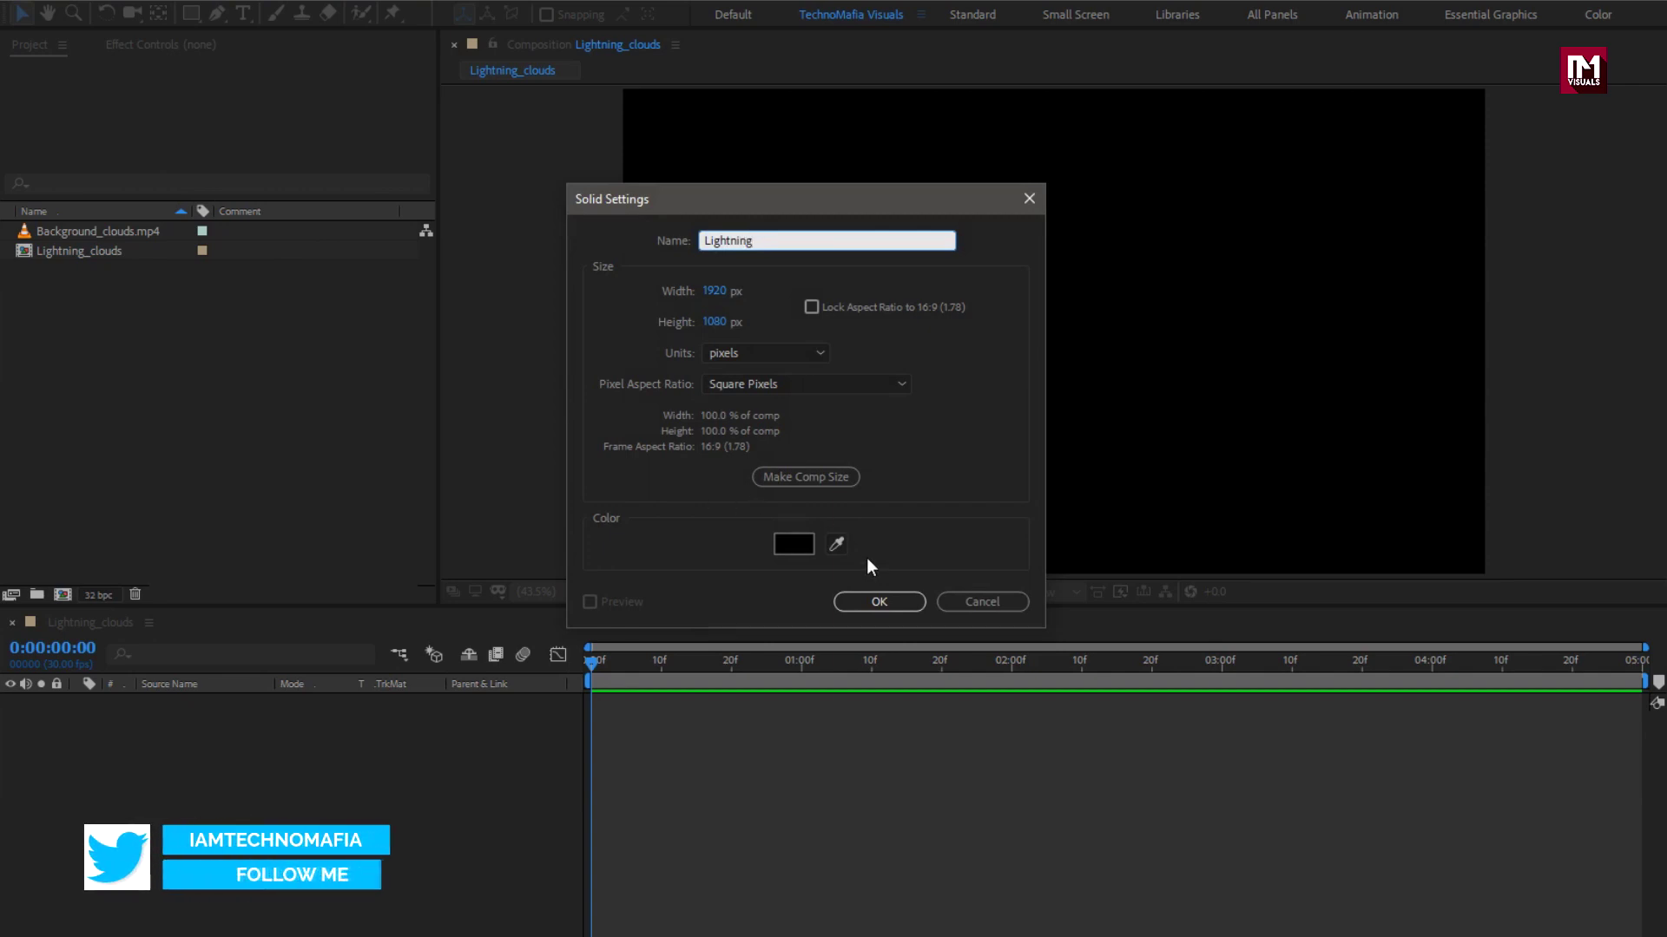
click(866, 608)
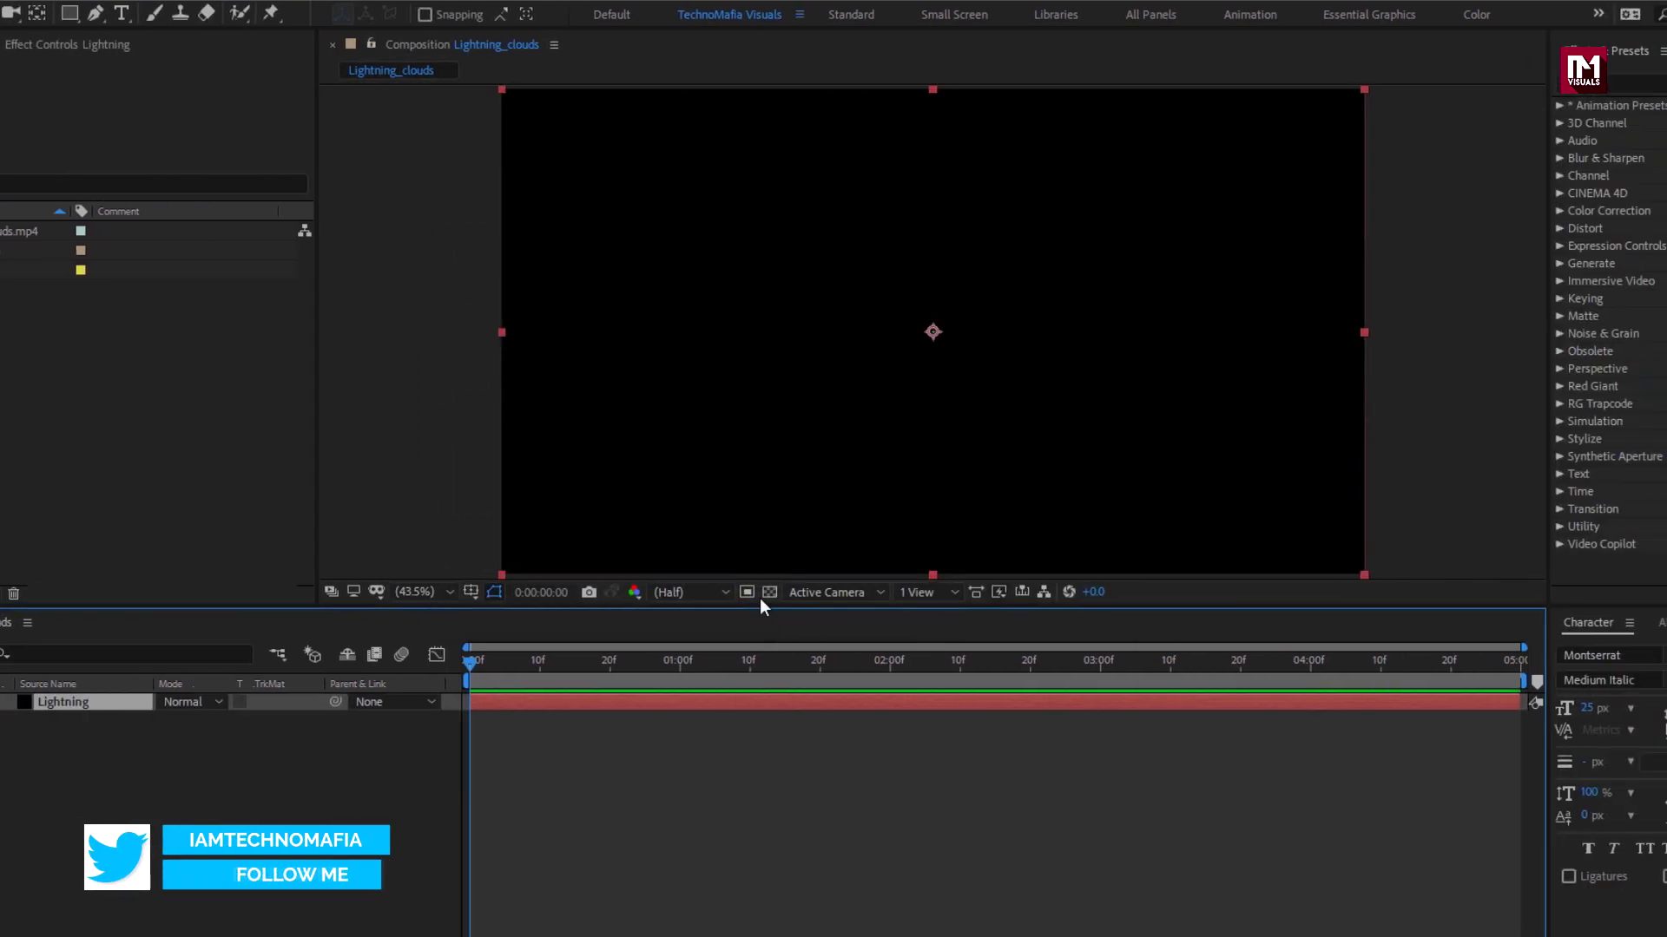
click(1488, 83)
Find Advanced Lightning in Effects & Presets and apply it to the Lightning solid
text(adv)
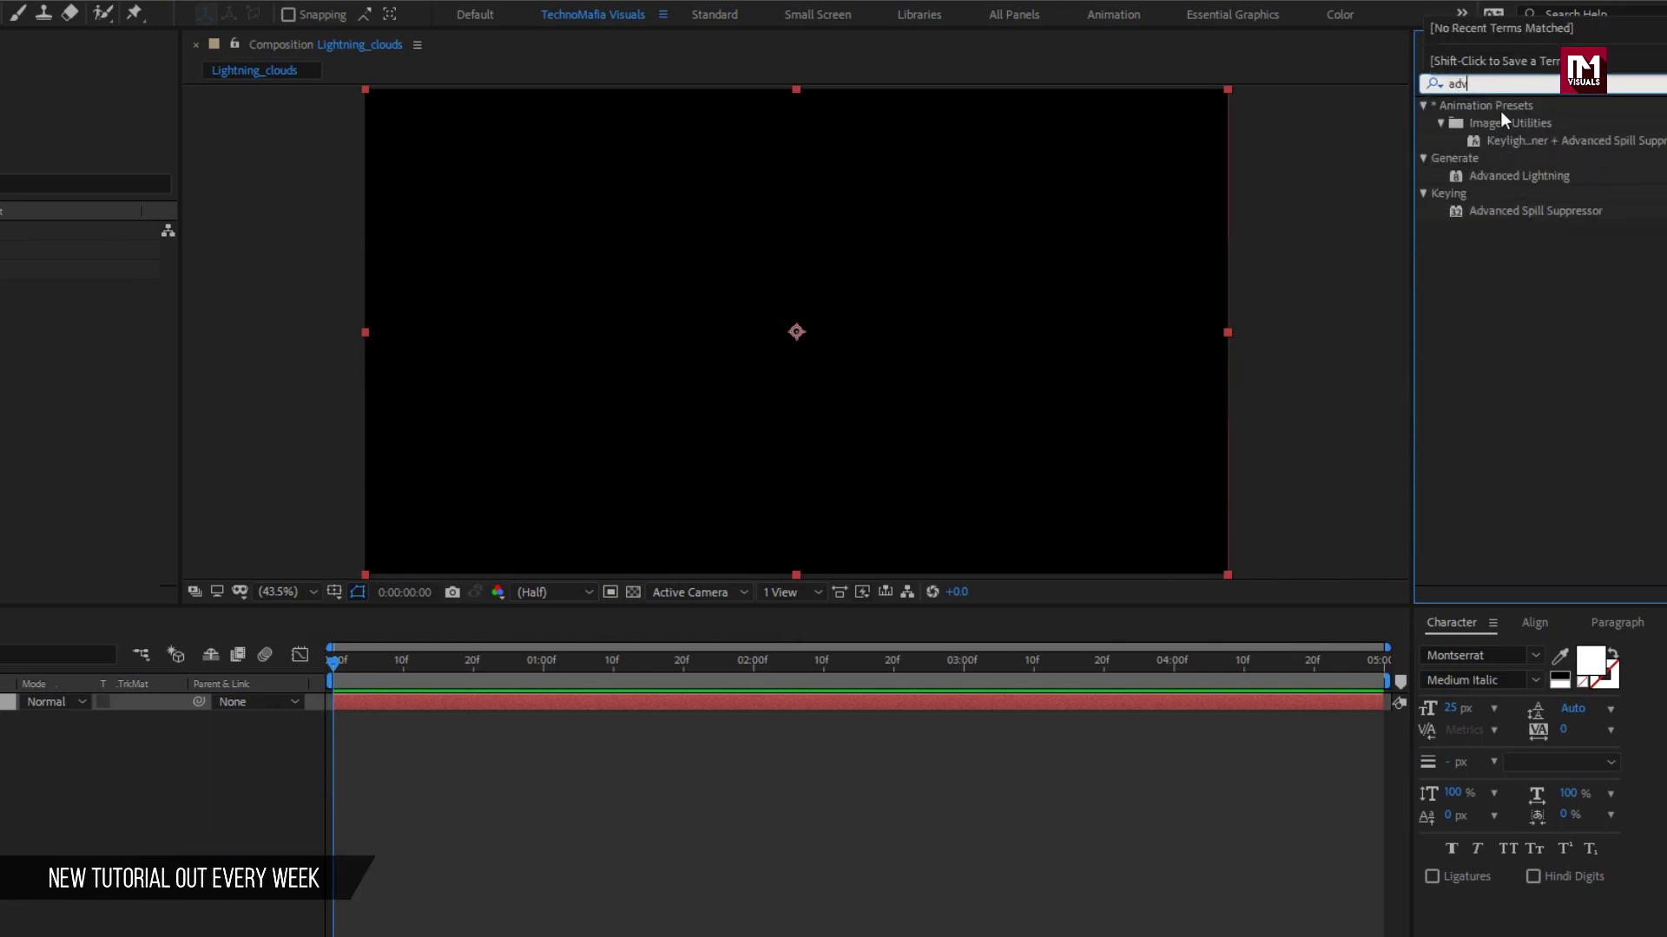
click(1542, 178)
double_click(1541, 180)
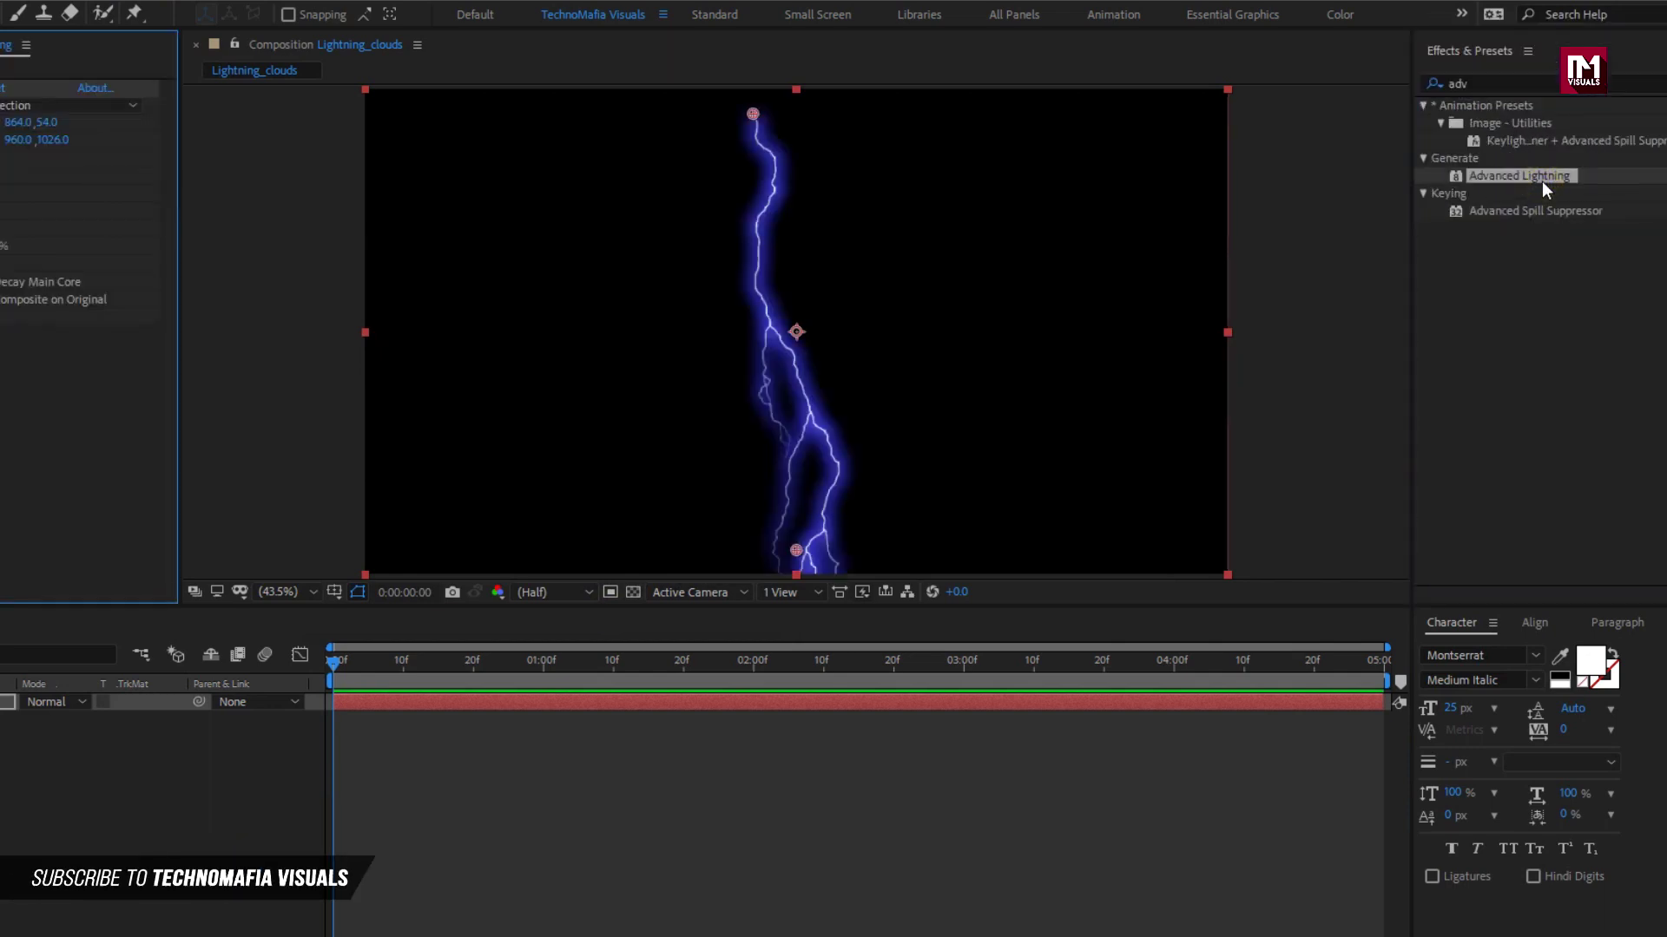
drag(632, 667, 640, 675)
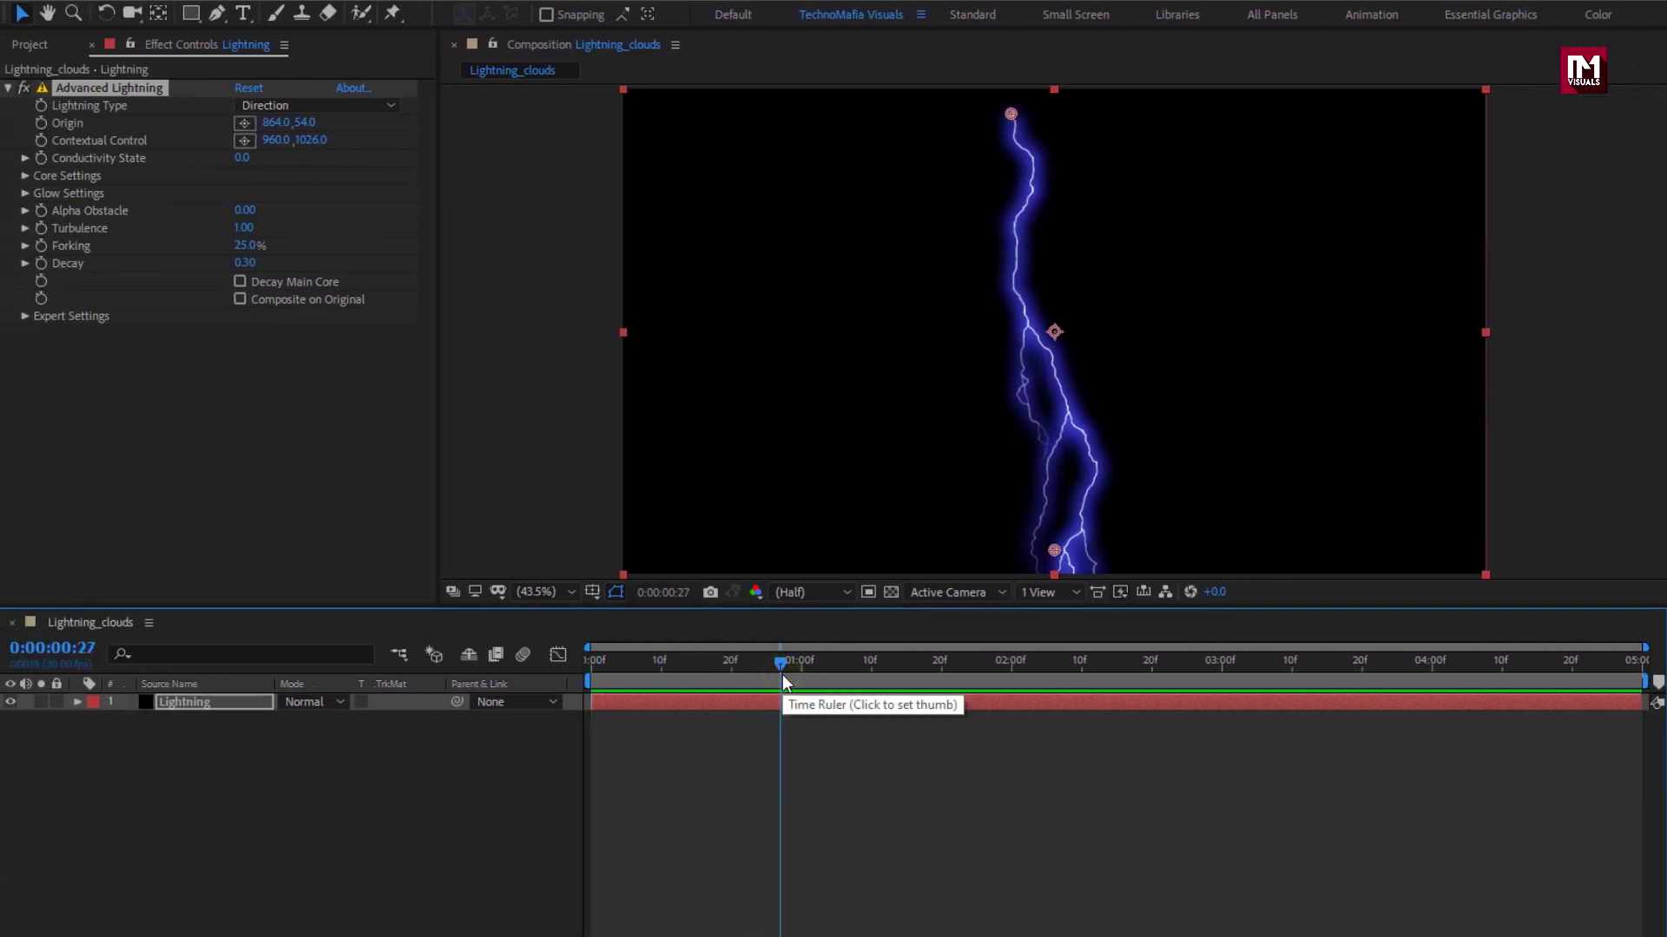
Set Lightning Type to Omni, put the Origin at comp centre and redirect the bolt
click(347, 106)
click(347, 226)
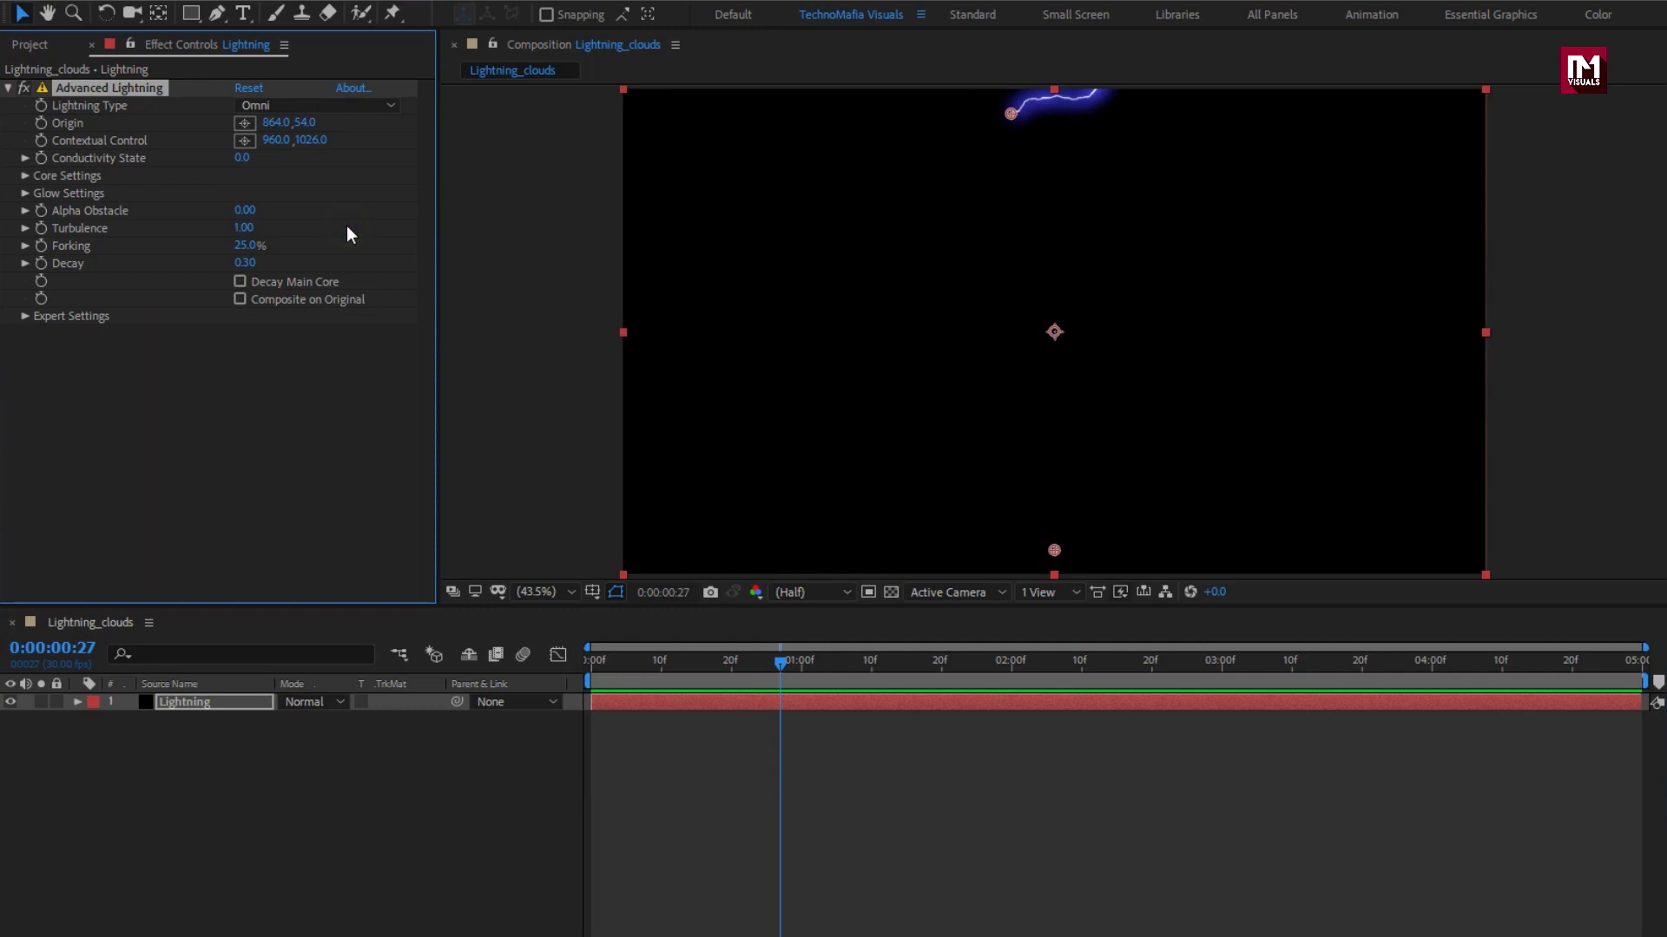
drag(769, 658, 867, 664)
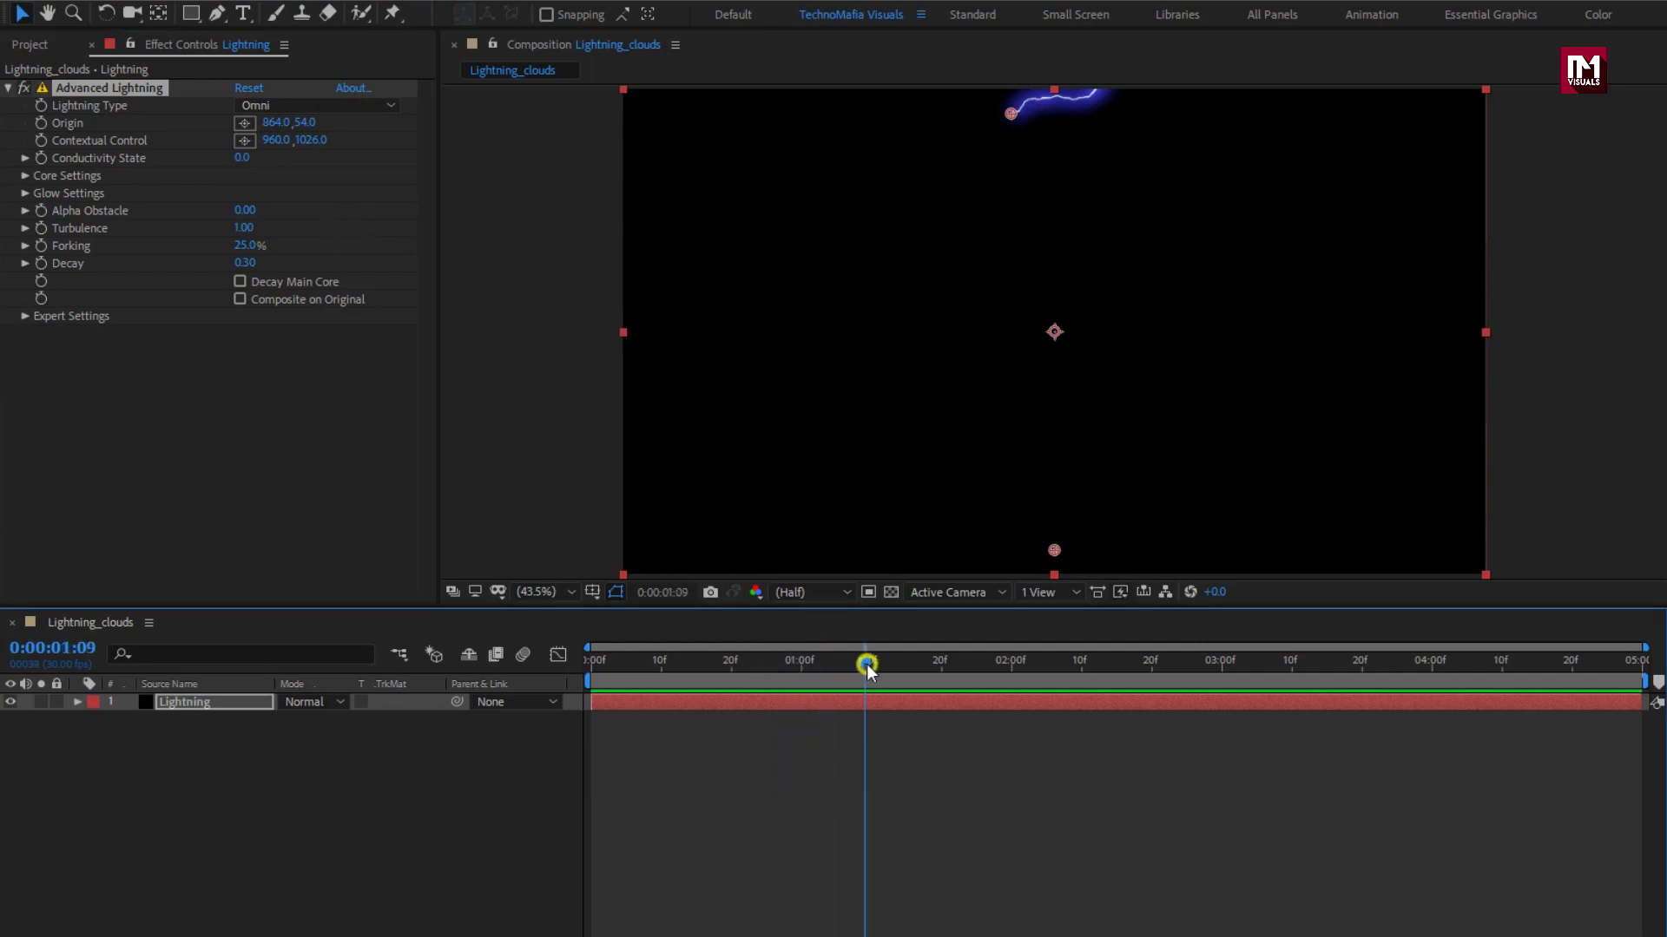
click(245, 123)
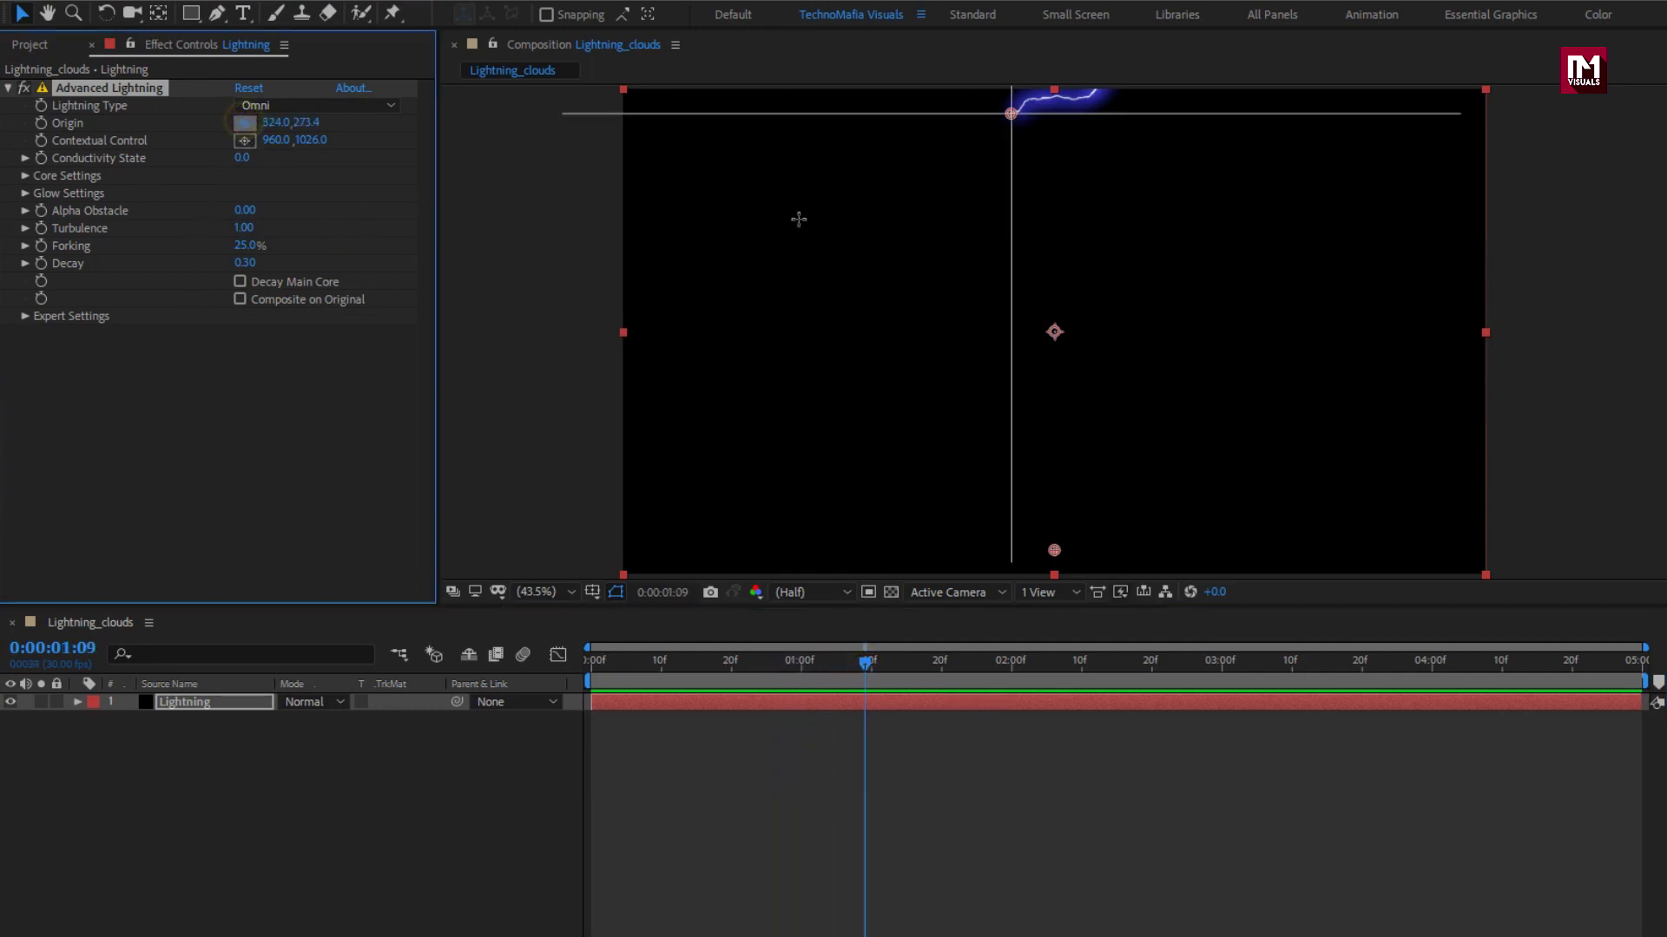
click(1054, 329)
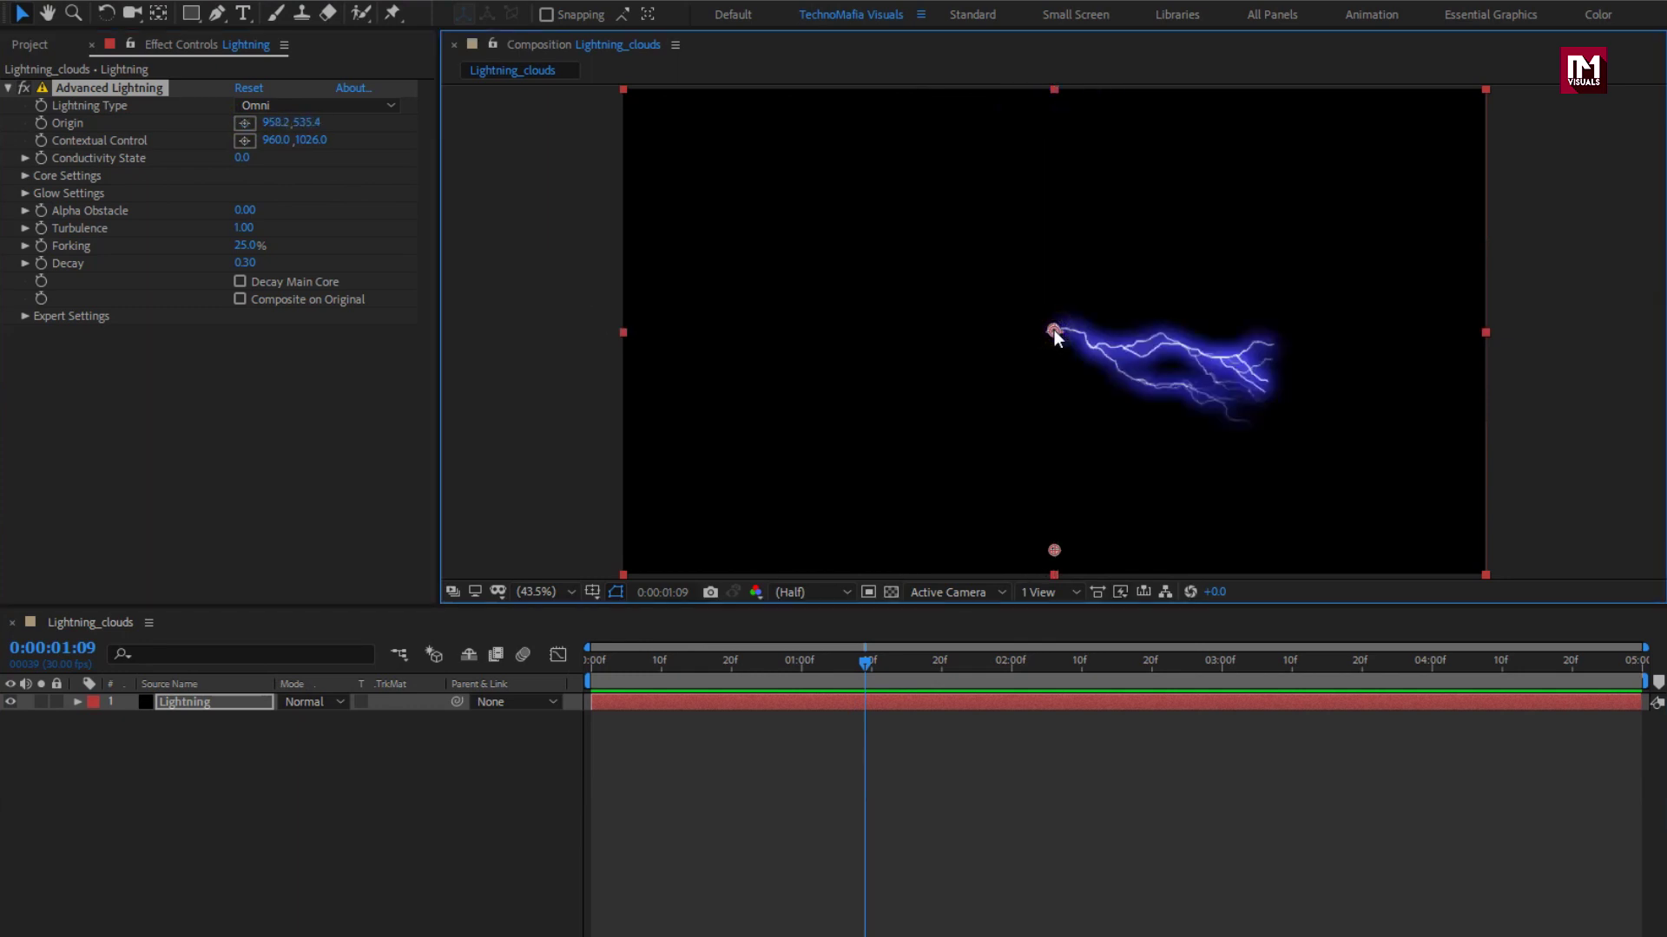
drag(1055, 556, 549, 495)
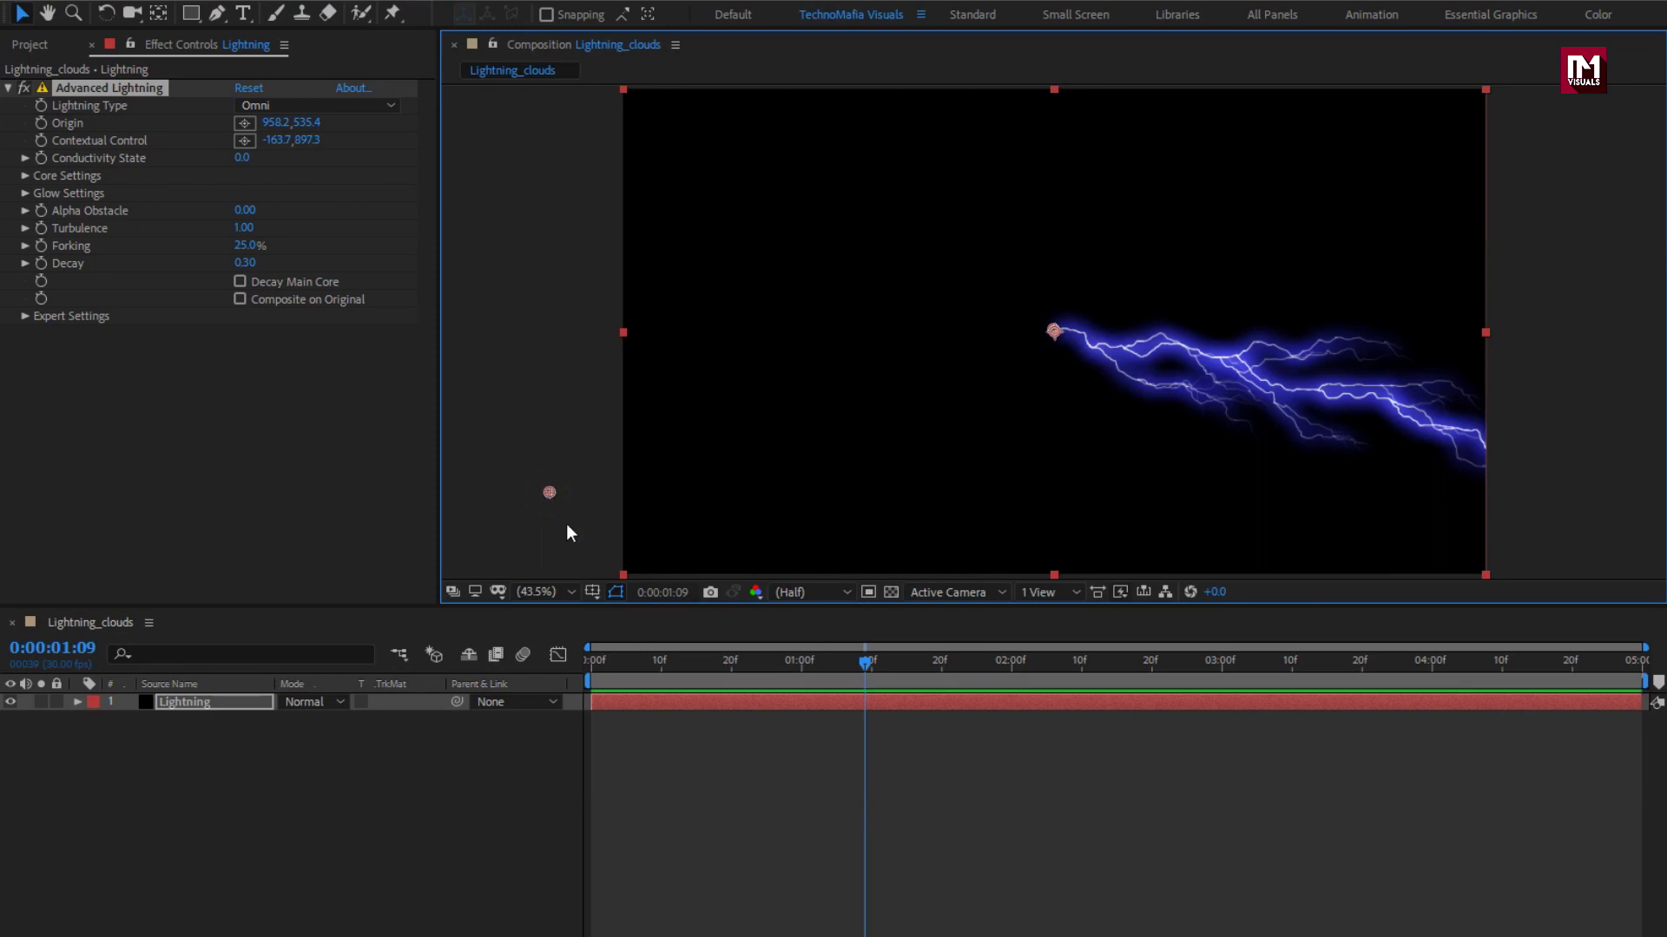
click(588, 661)
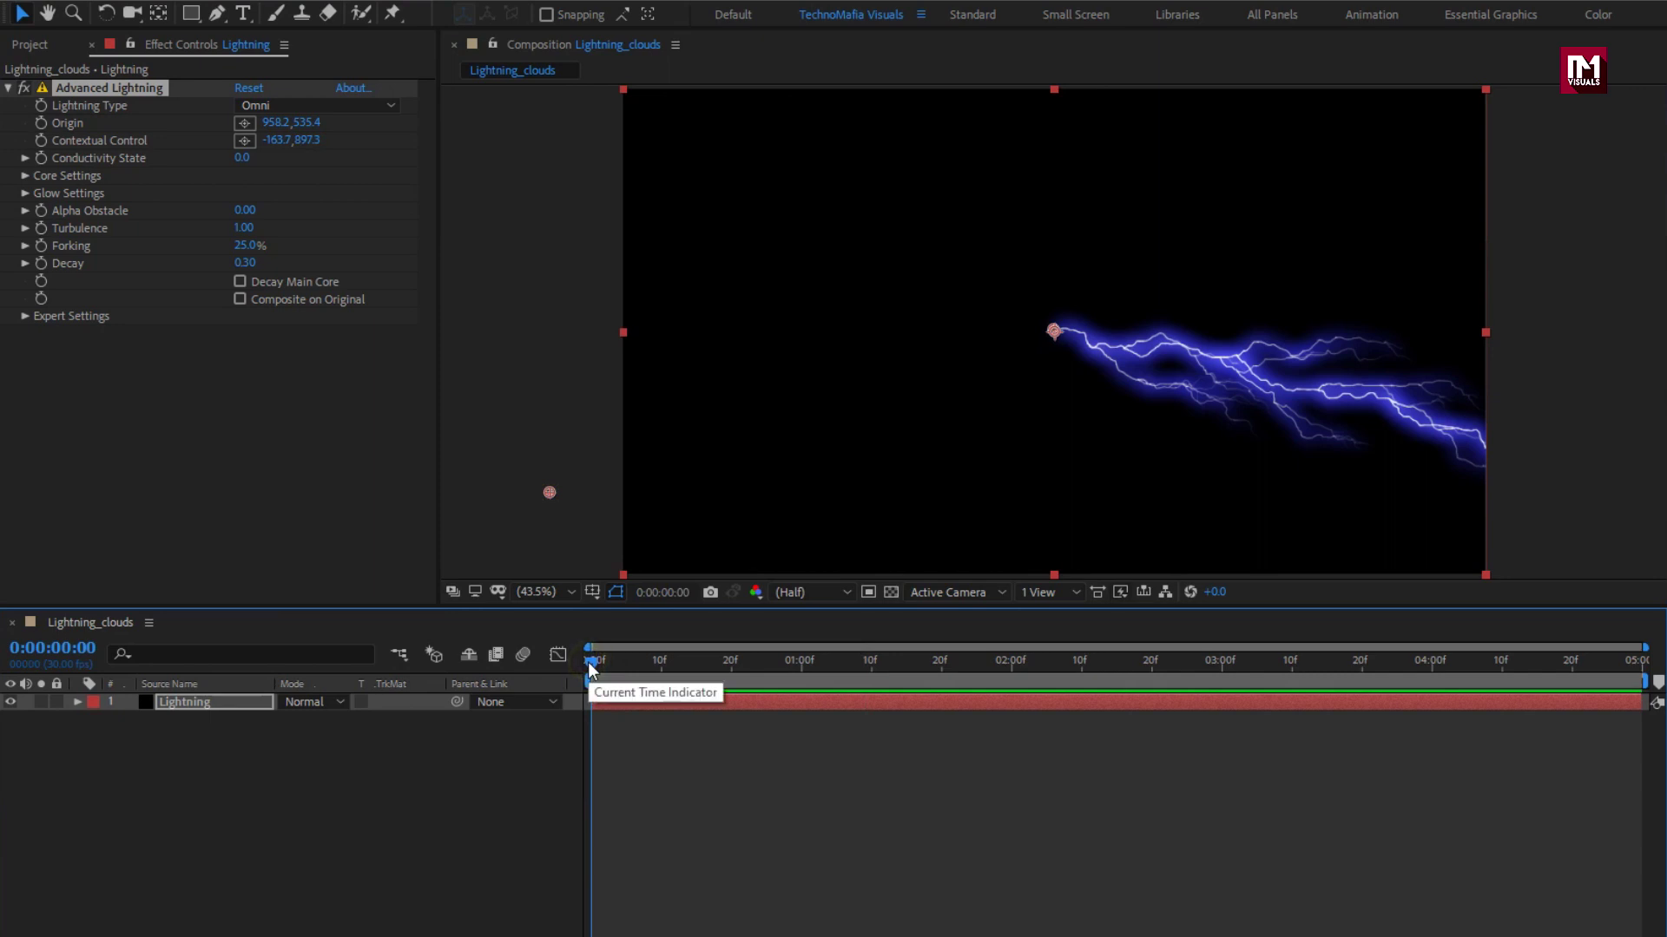
Keyframe Conductivity State at 0.0 on frame 0 and 40 at the timeline end
click(43, 158)
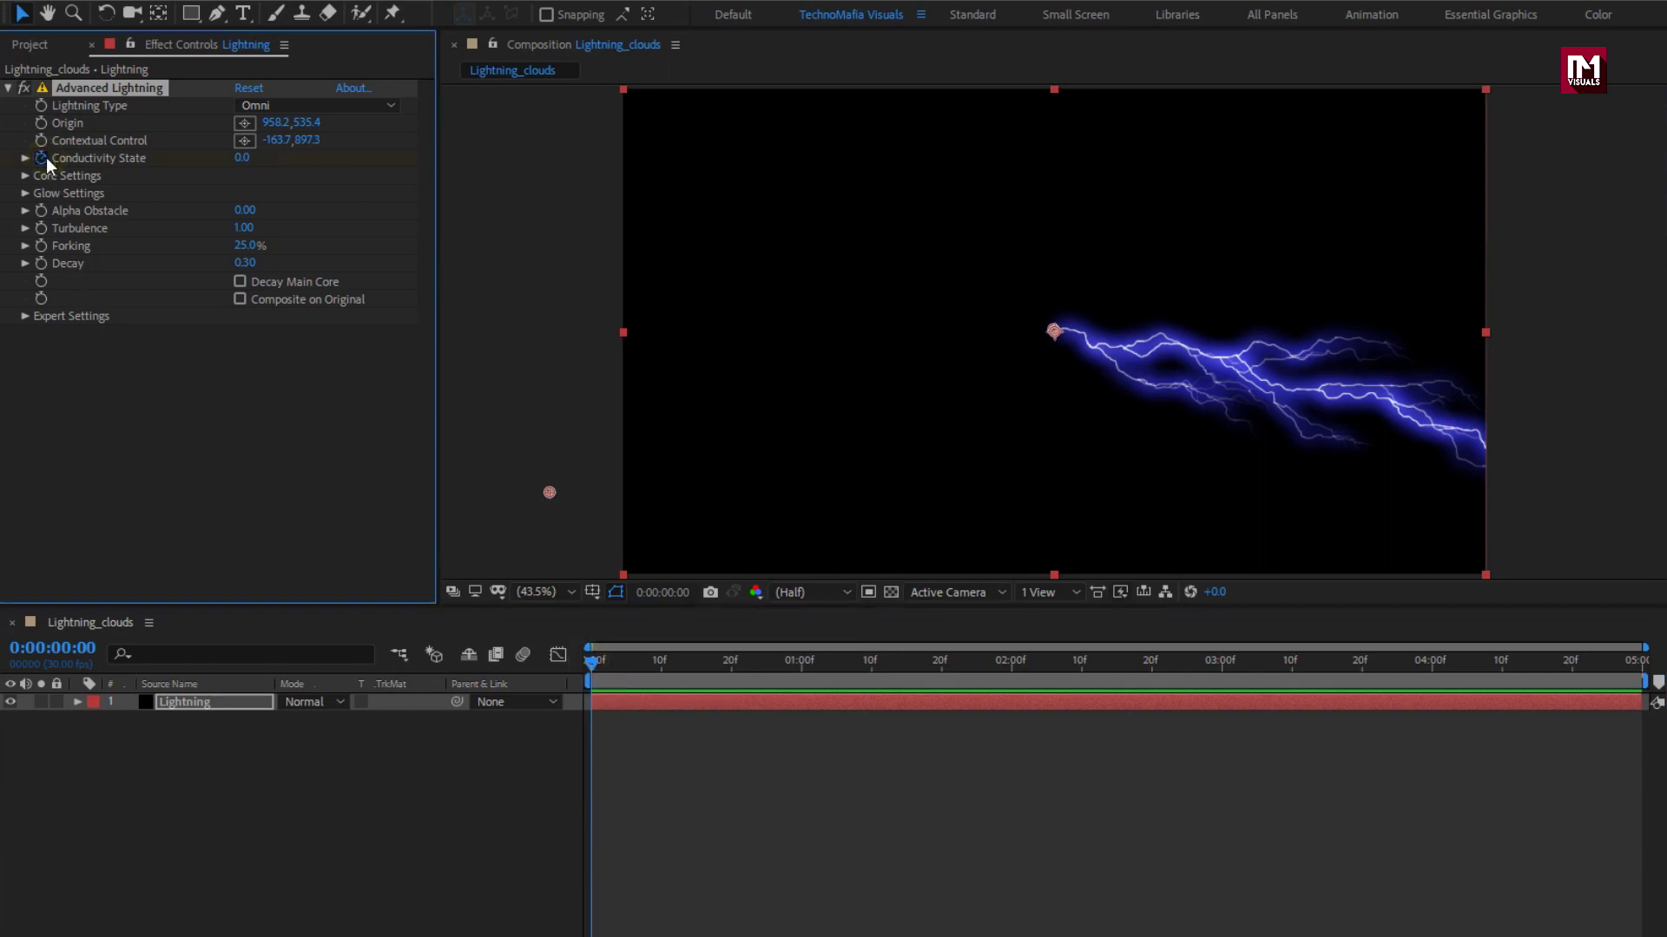
click(1643, 665)
drag(241, 158, 441, 179)
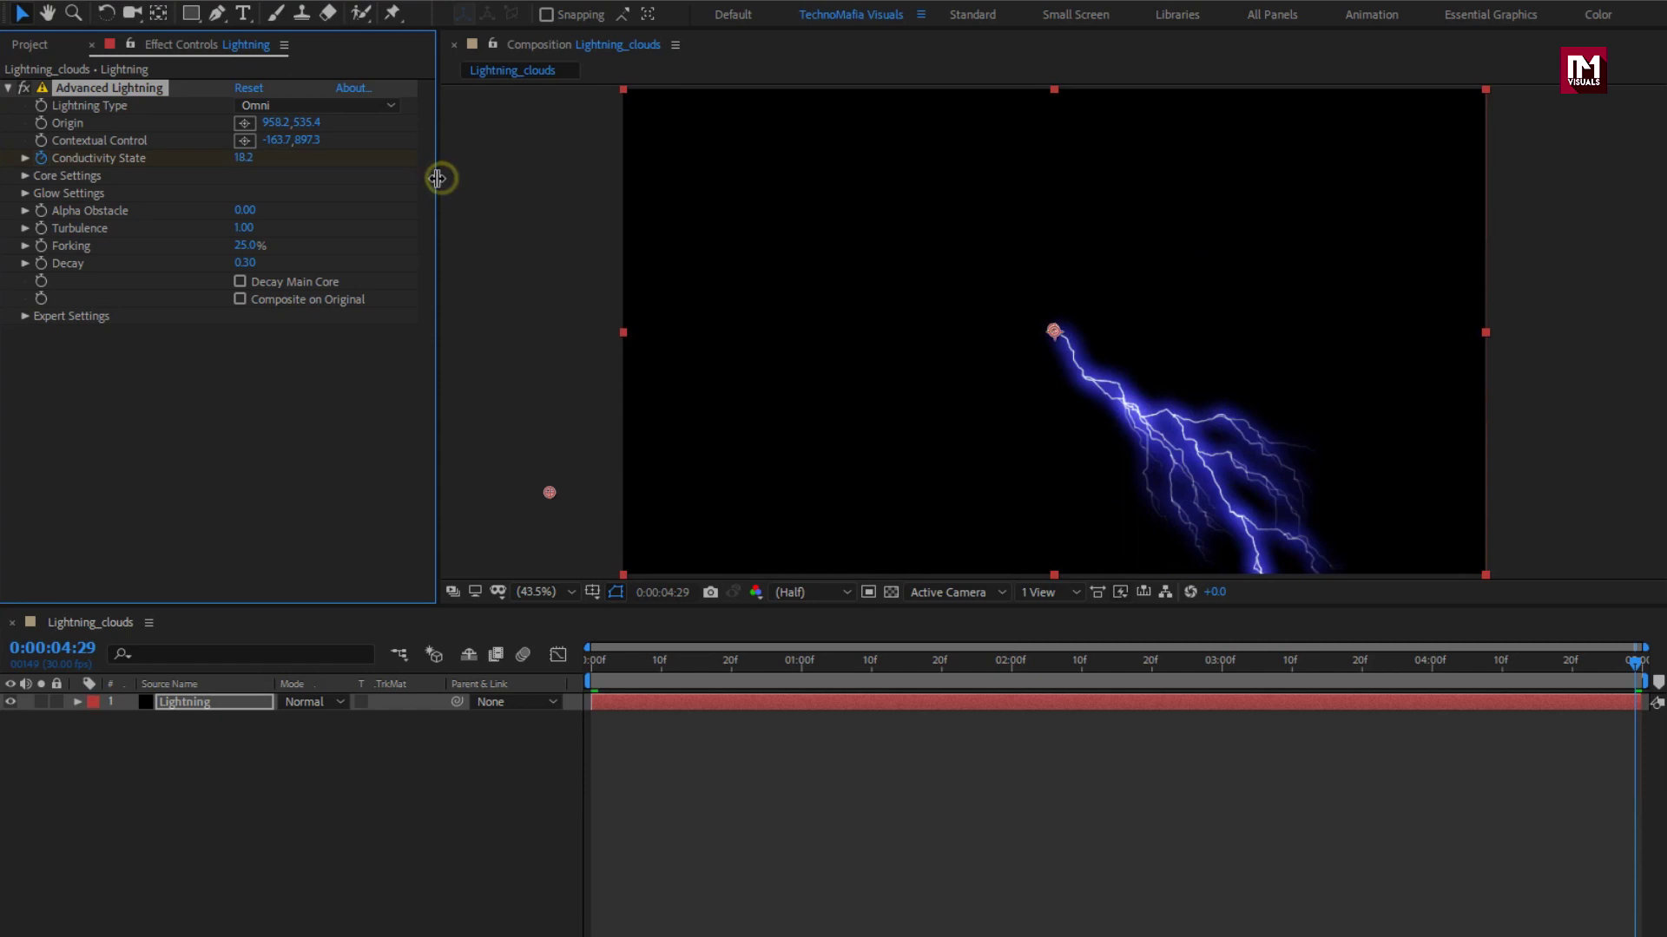
click(243, 159)
text(40)
key(Return)
drag(590, 668, 1108, 671)
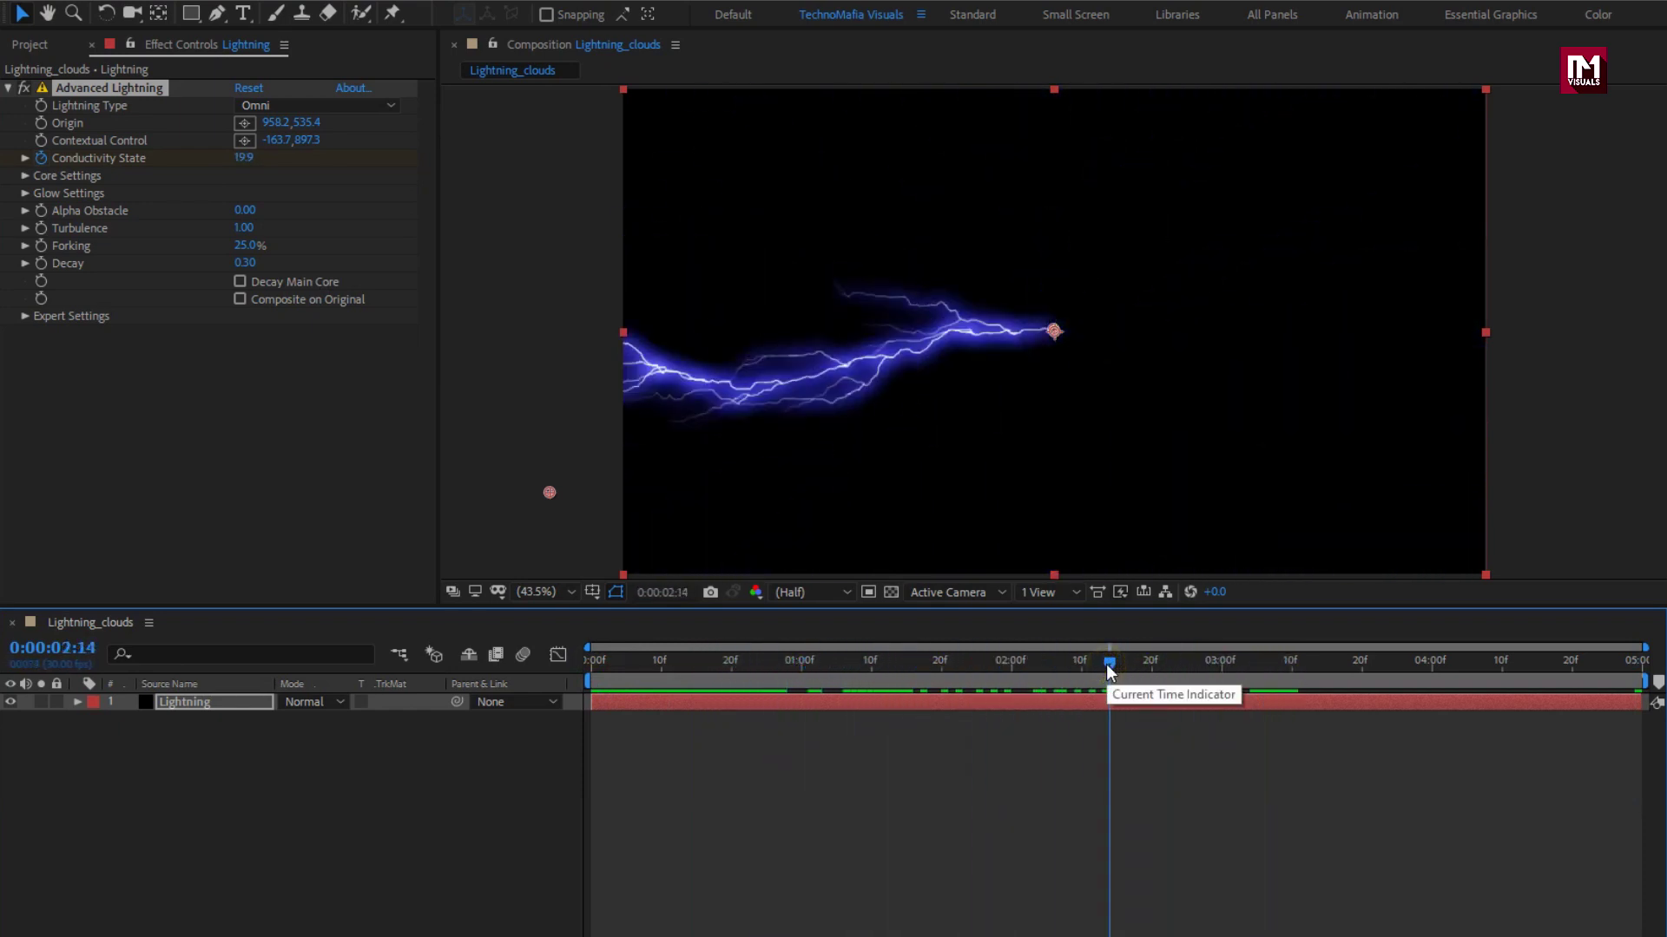
Make the core colour red, drop Glow Opacity to 0% and set Turbulence to 0.90
click(28, 179)
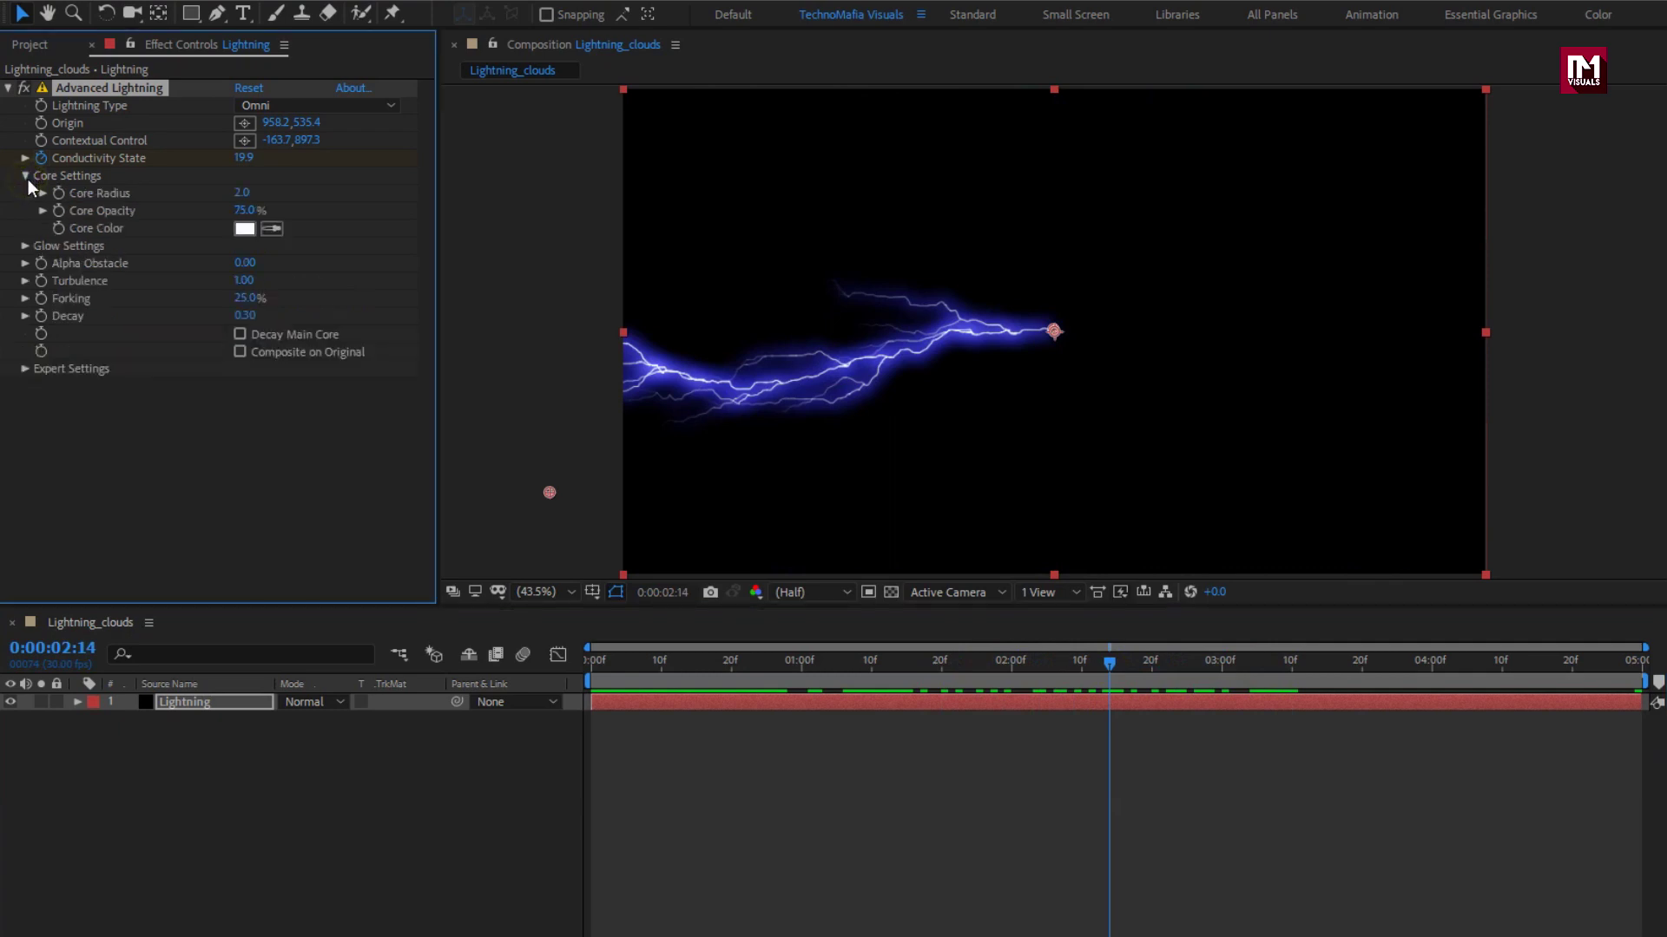
click(244, 229)
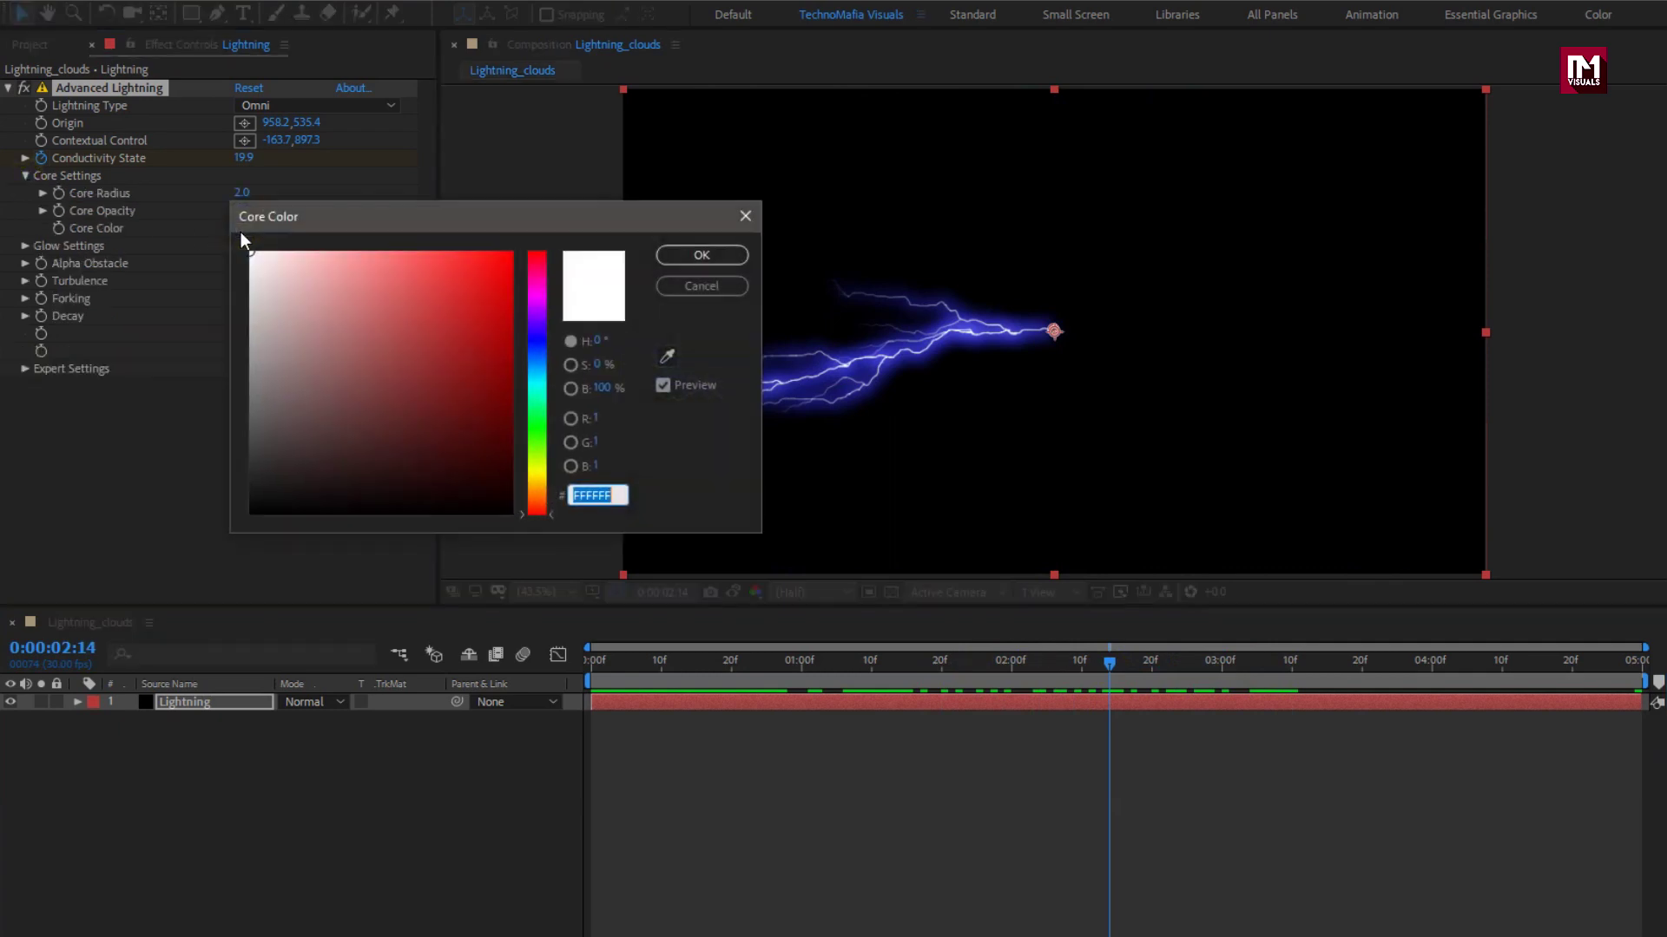
click(502, 269)
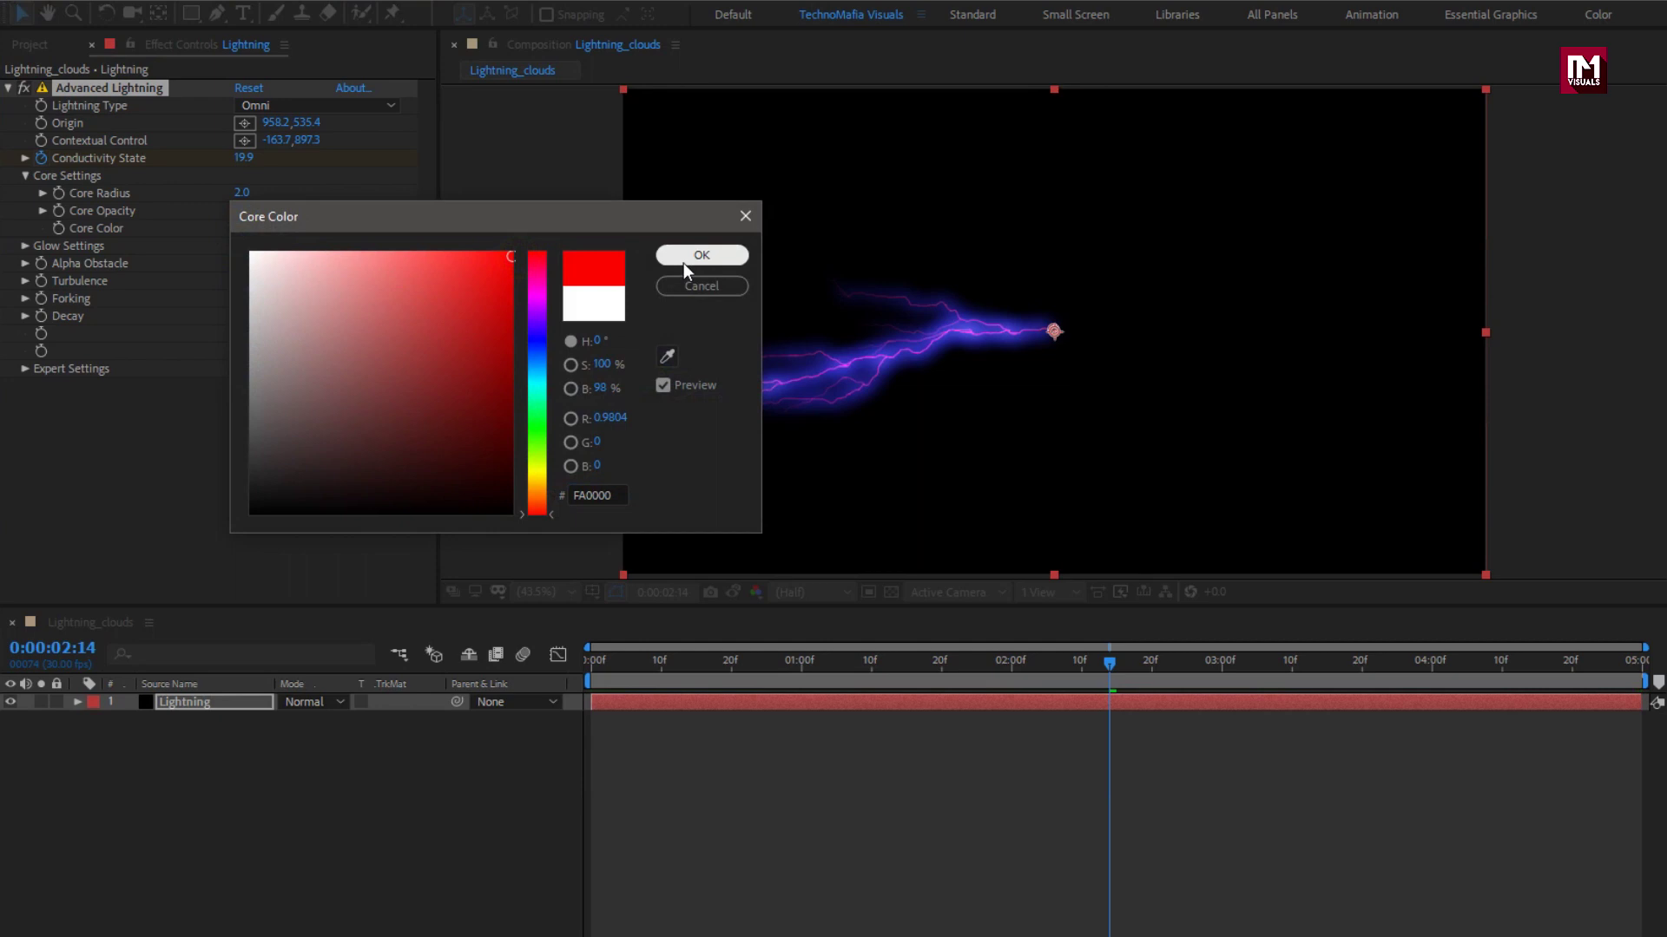
click(684, 261)
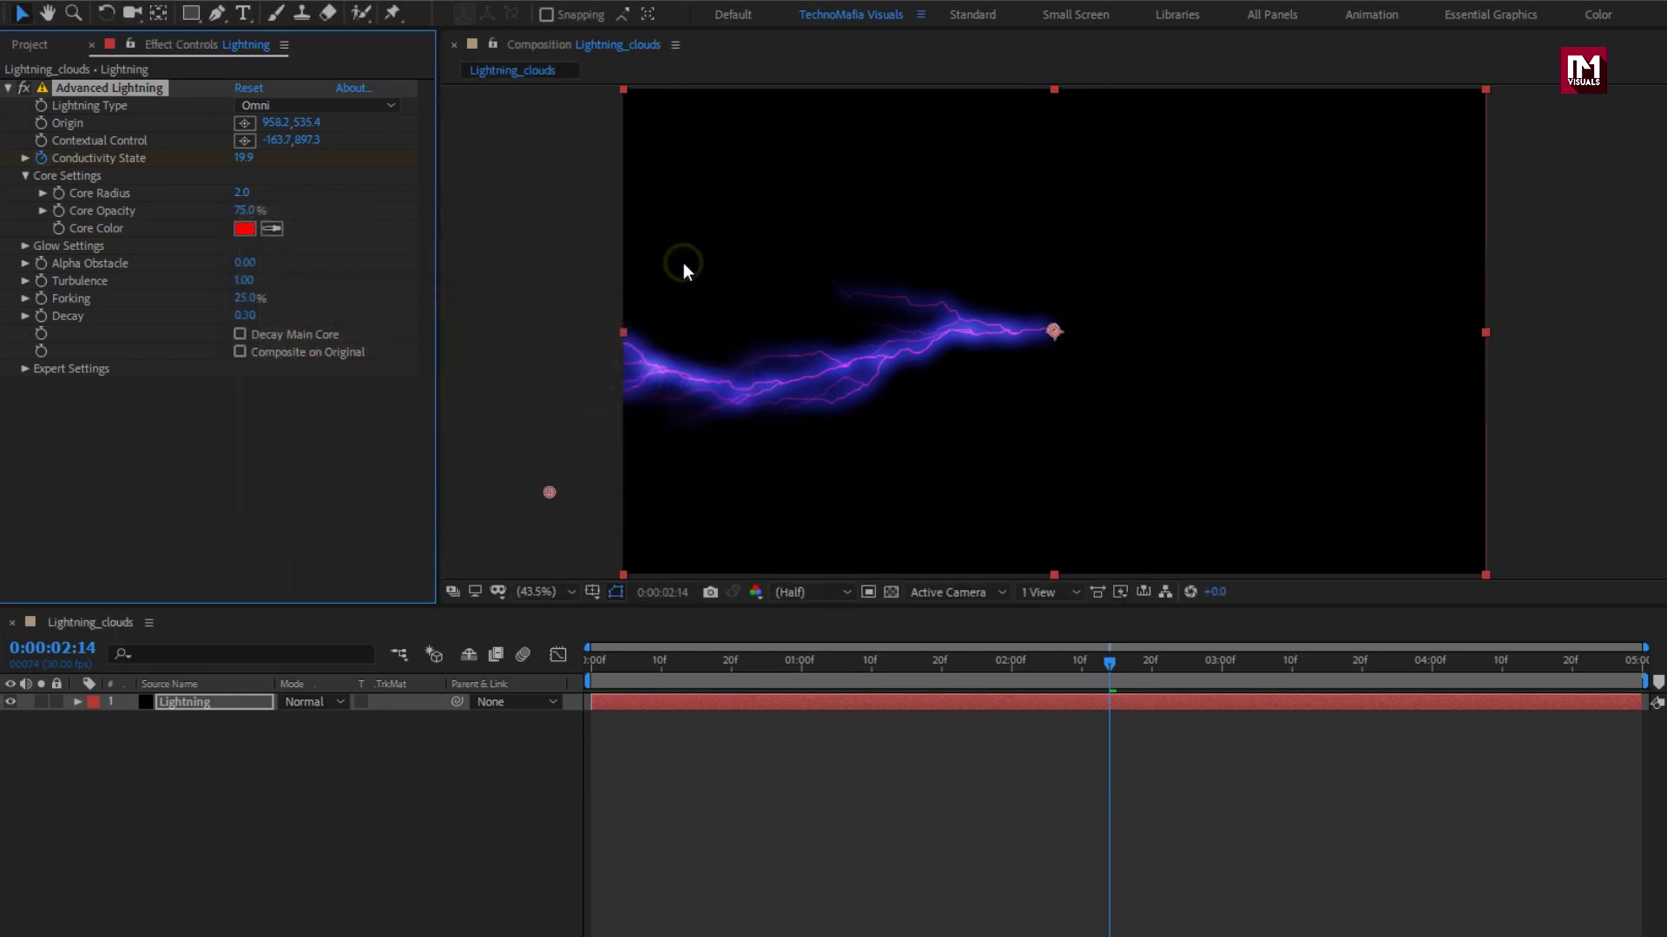
click(24, 246)
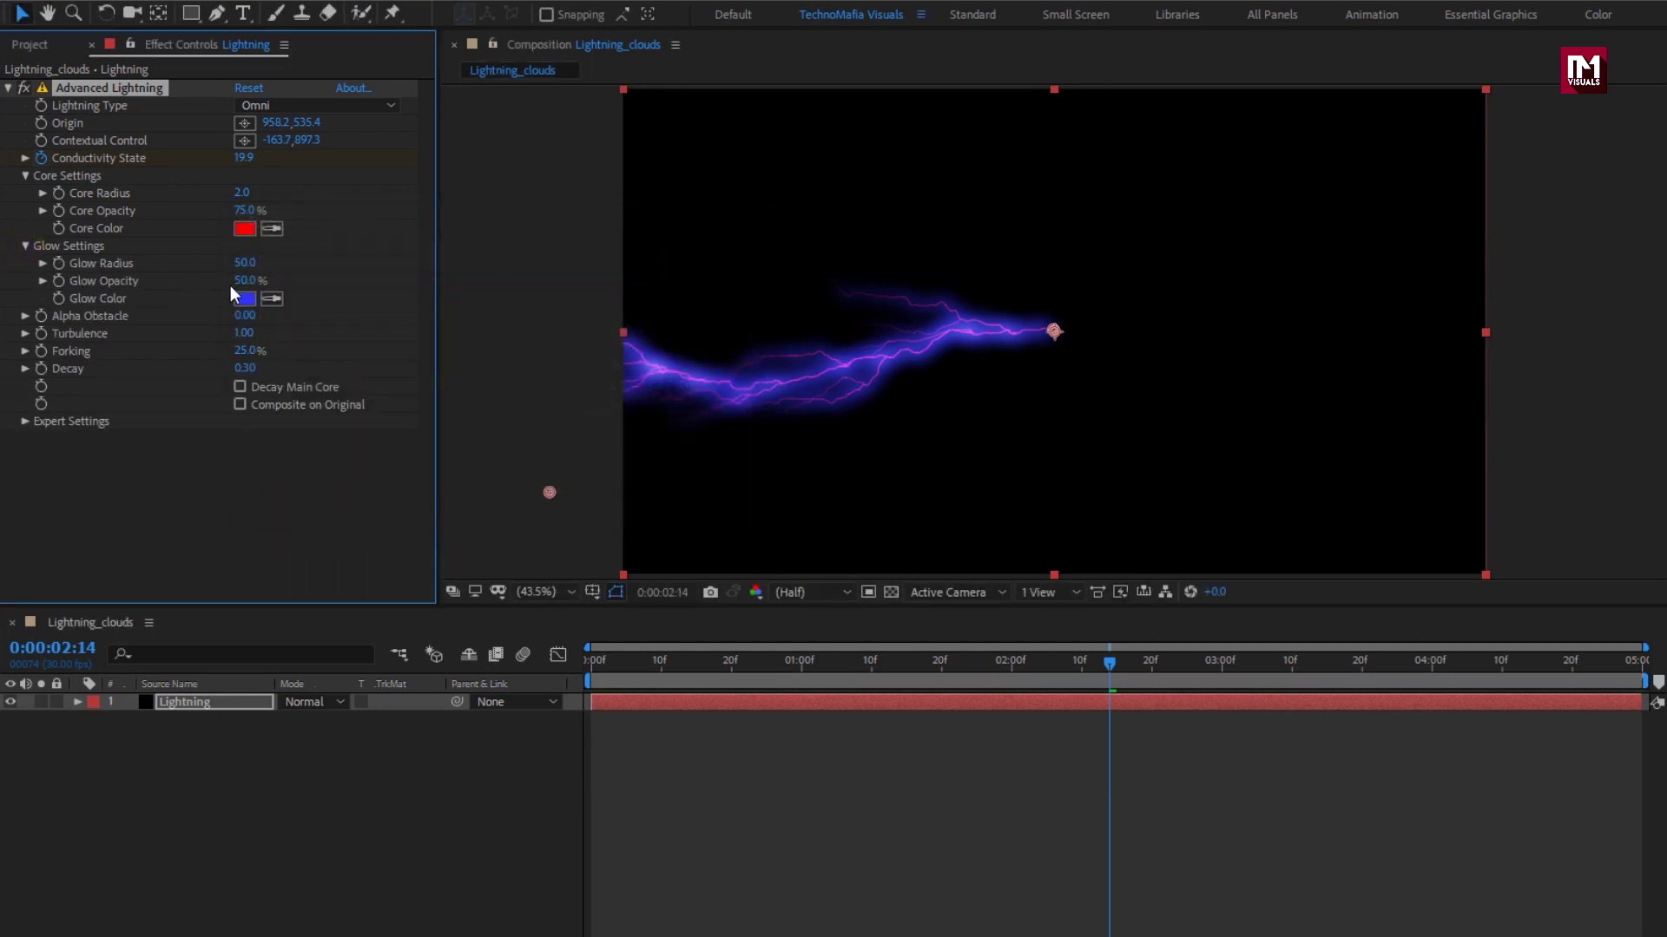
drag(249, 282, 32, 290)
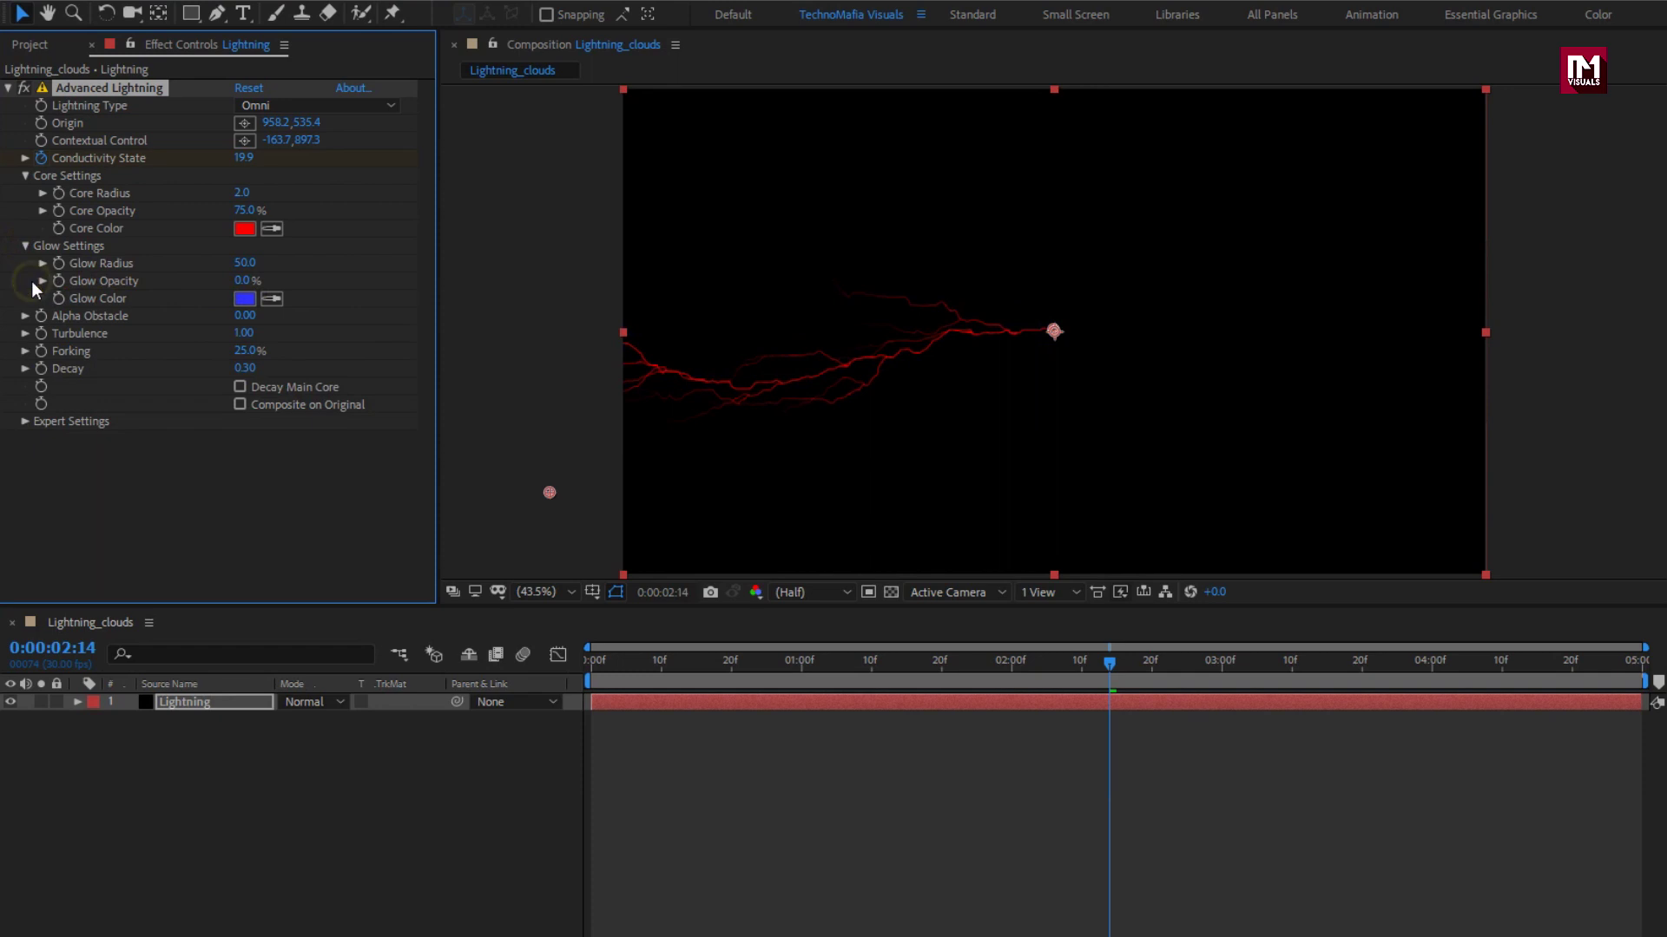
click(243, 334)
text(0)
Set Core Drain to 60% in the lightning's Expert Settings
drag(591, 664, 653, 669)
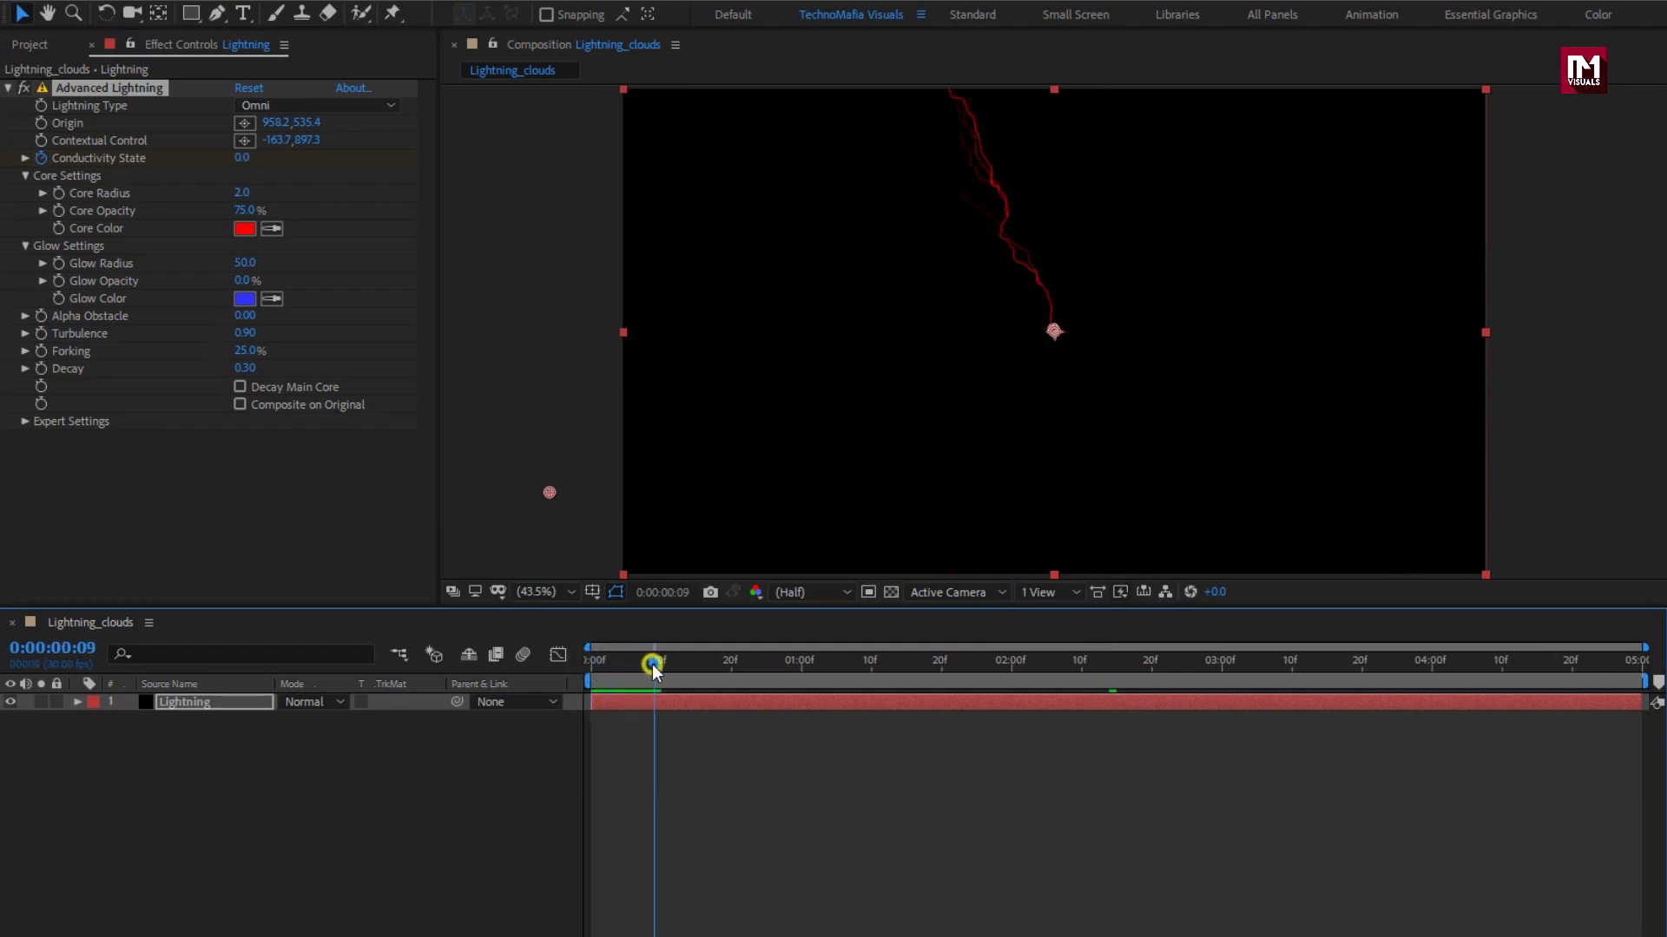
click(25, 423)
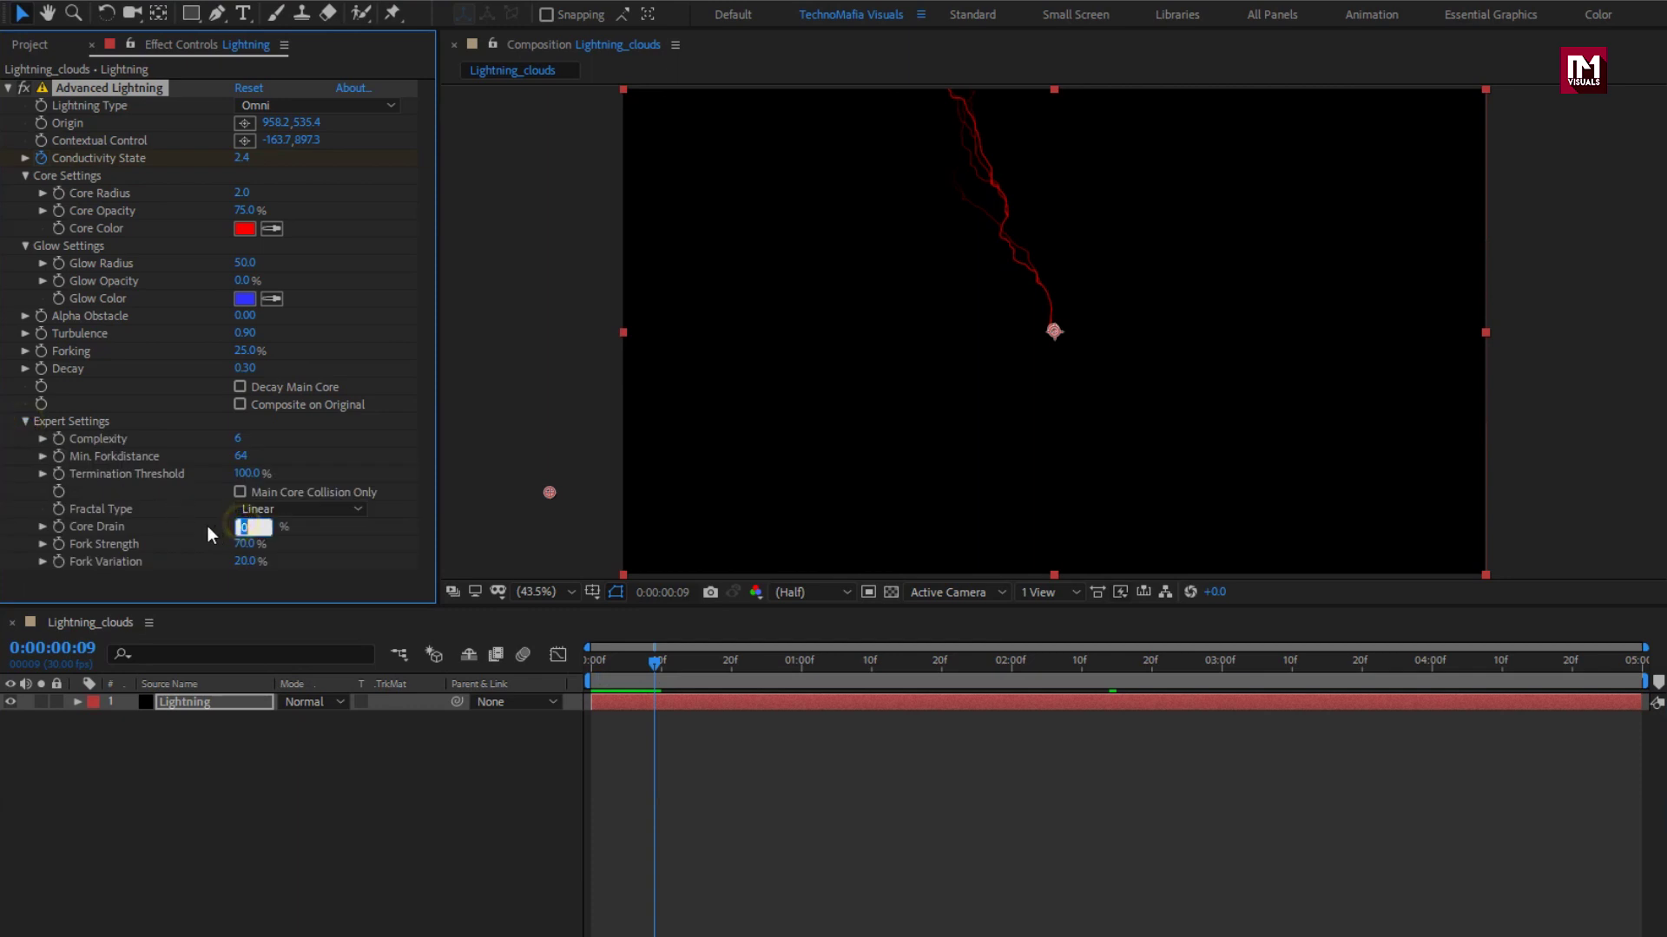
text(60)
key(Return)
drag(605, 664, 732, 669)
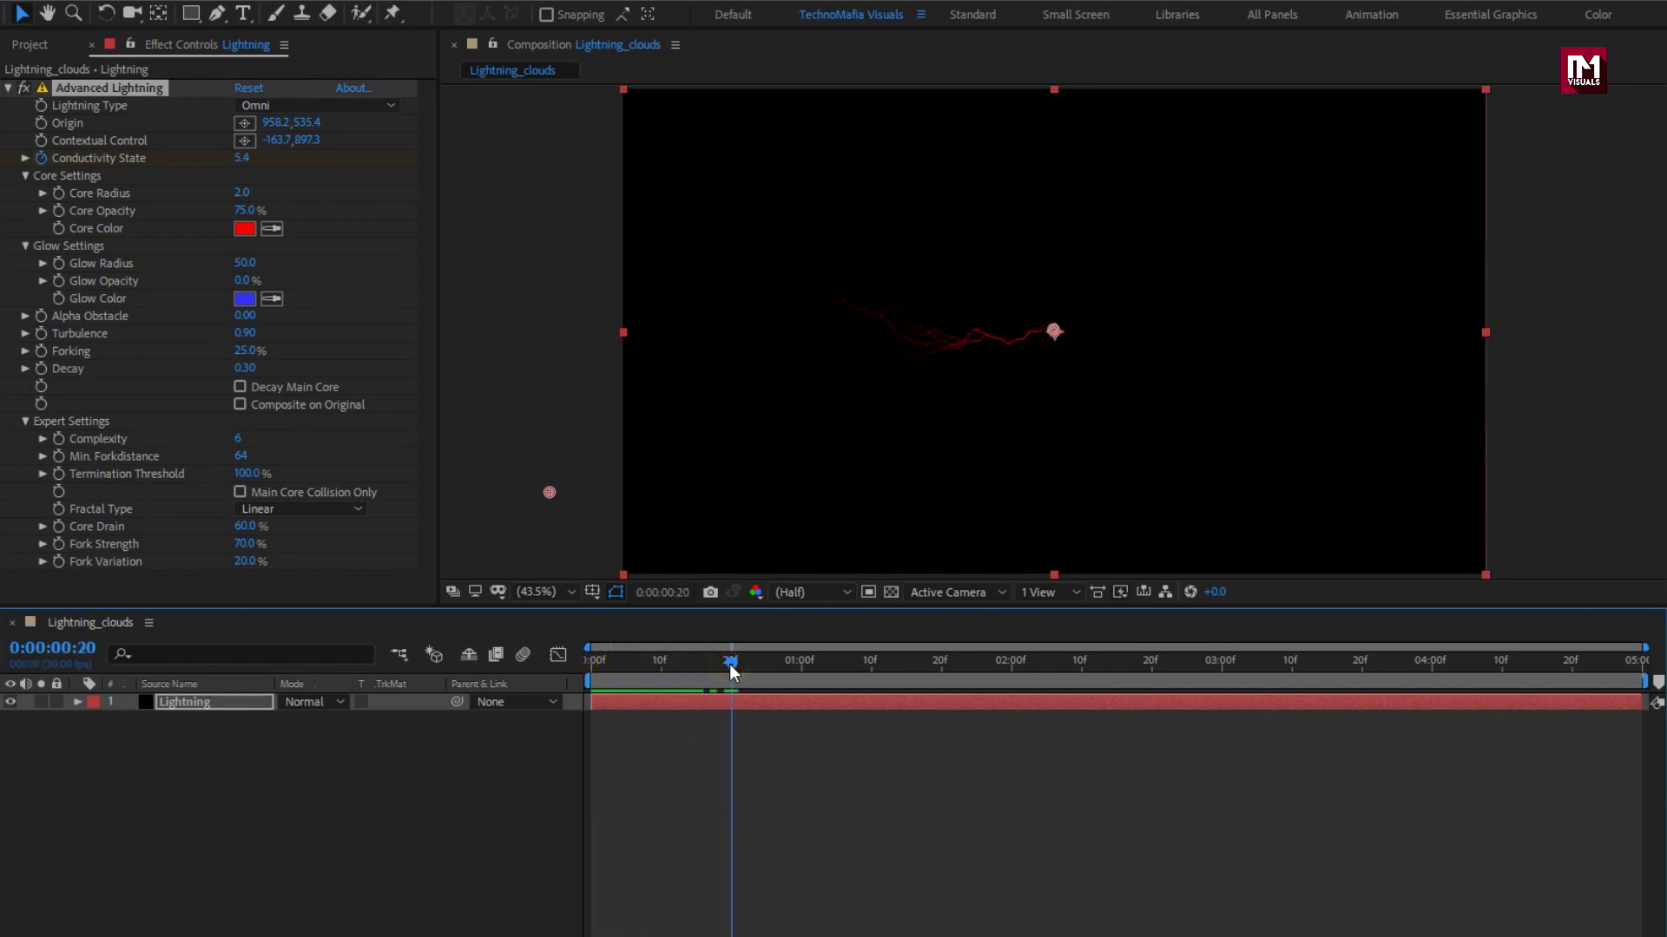
click(1476, 79)
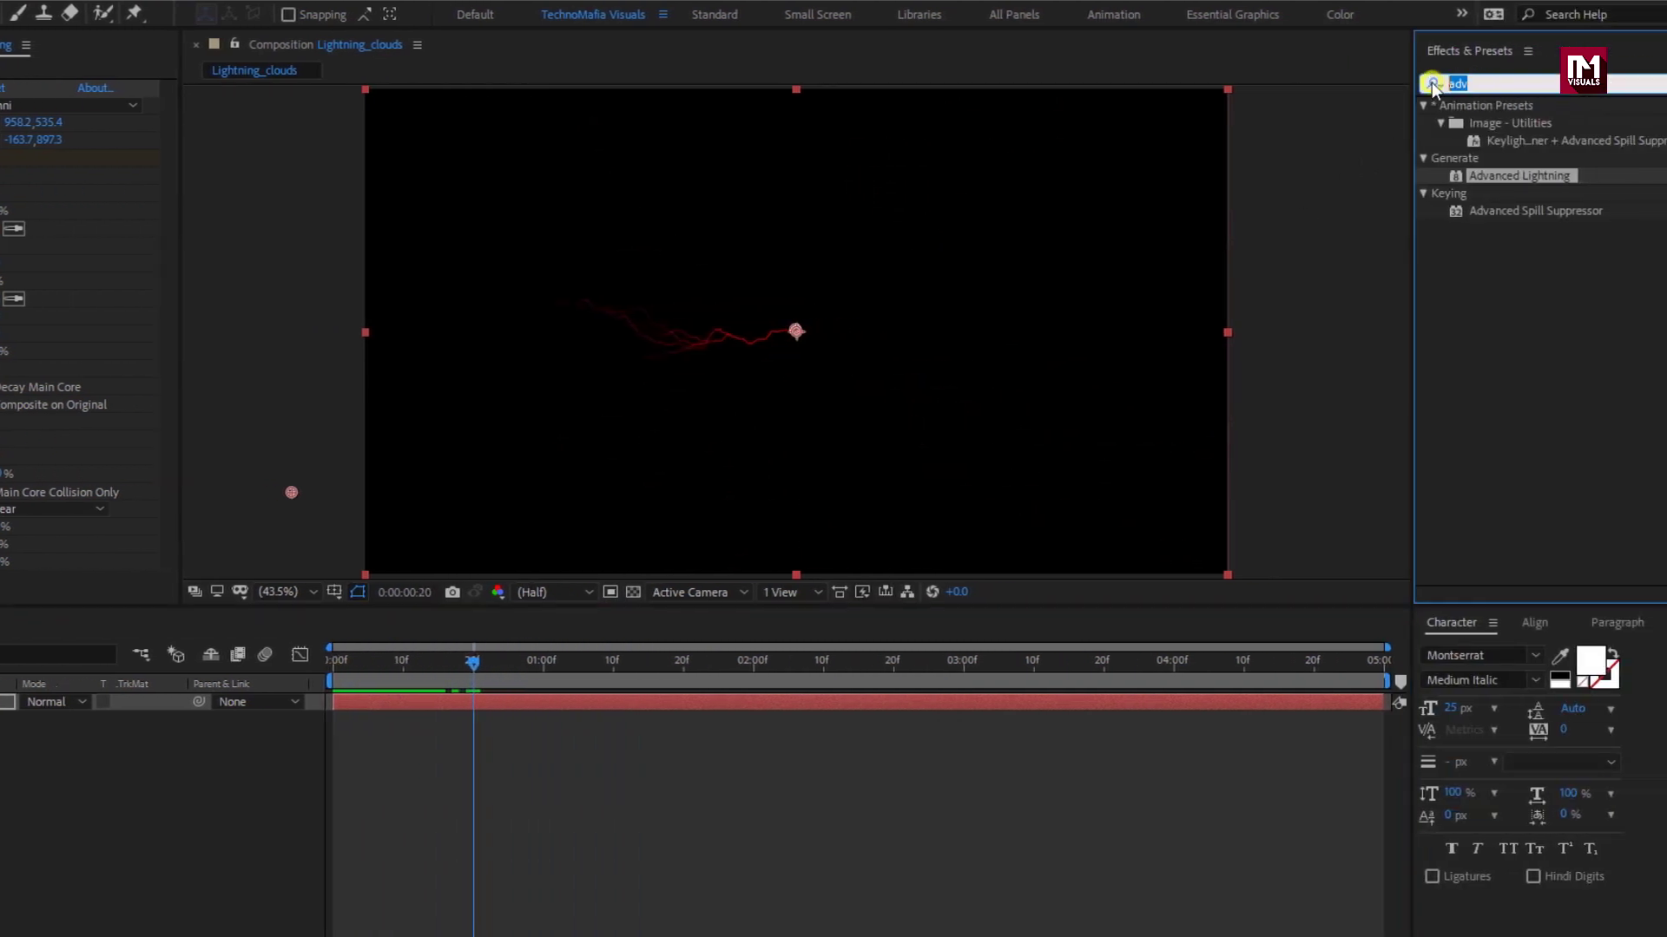
Apply Solid Composite to the Lightning layer with its colour set to black
text(solid)
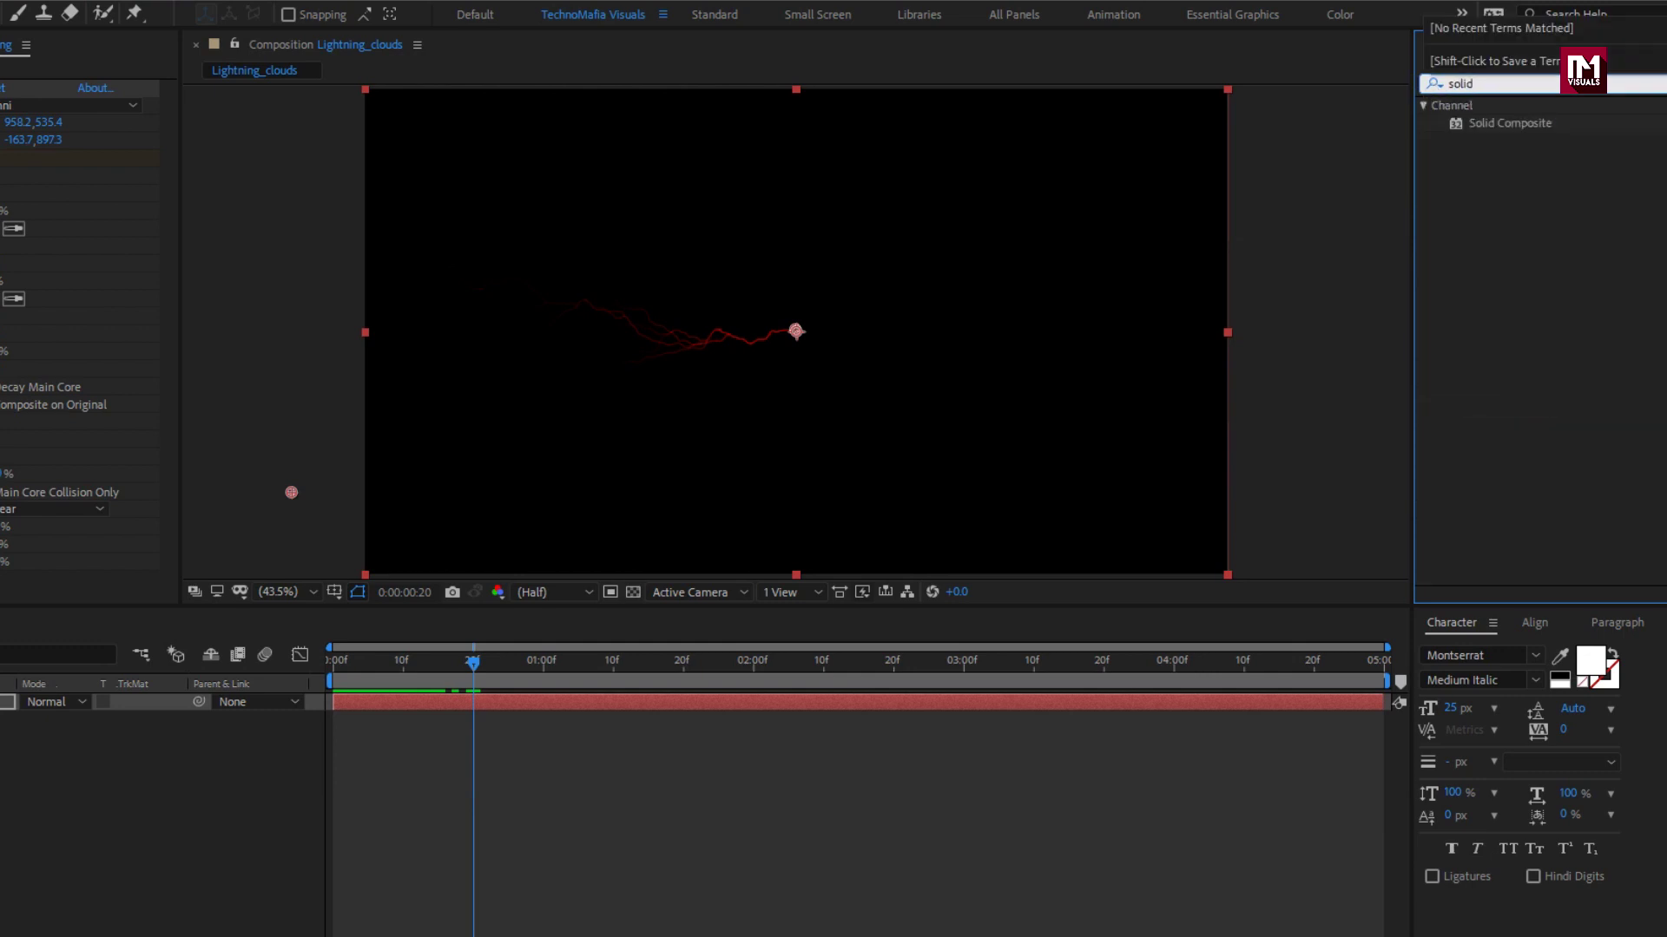
double_click(1501, 123)
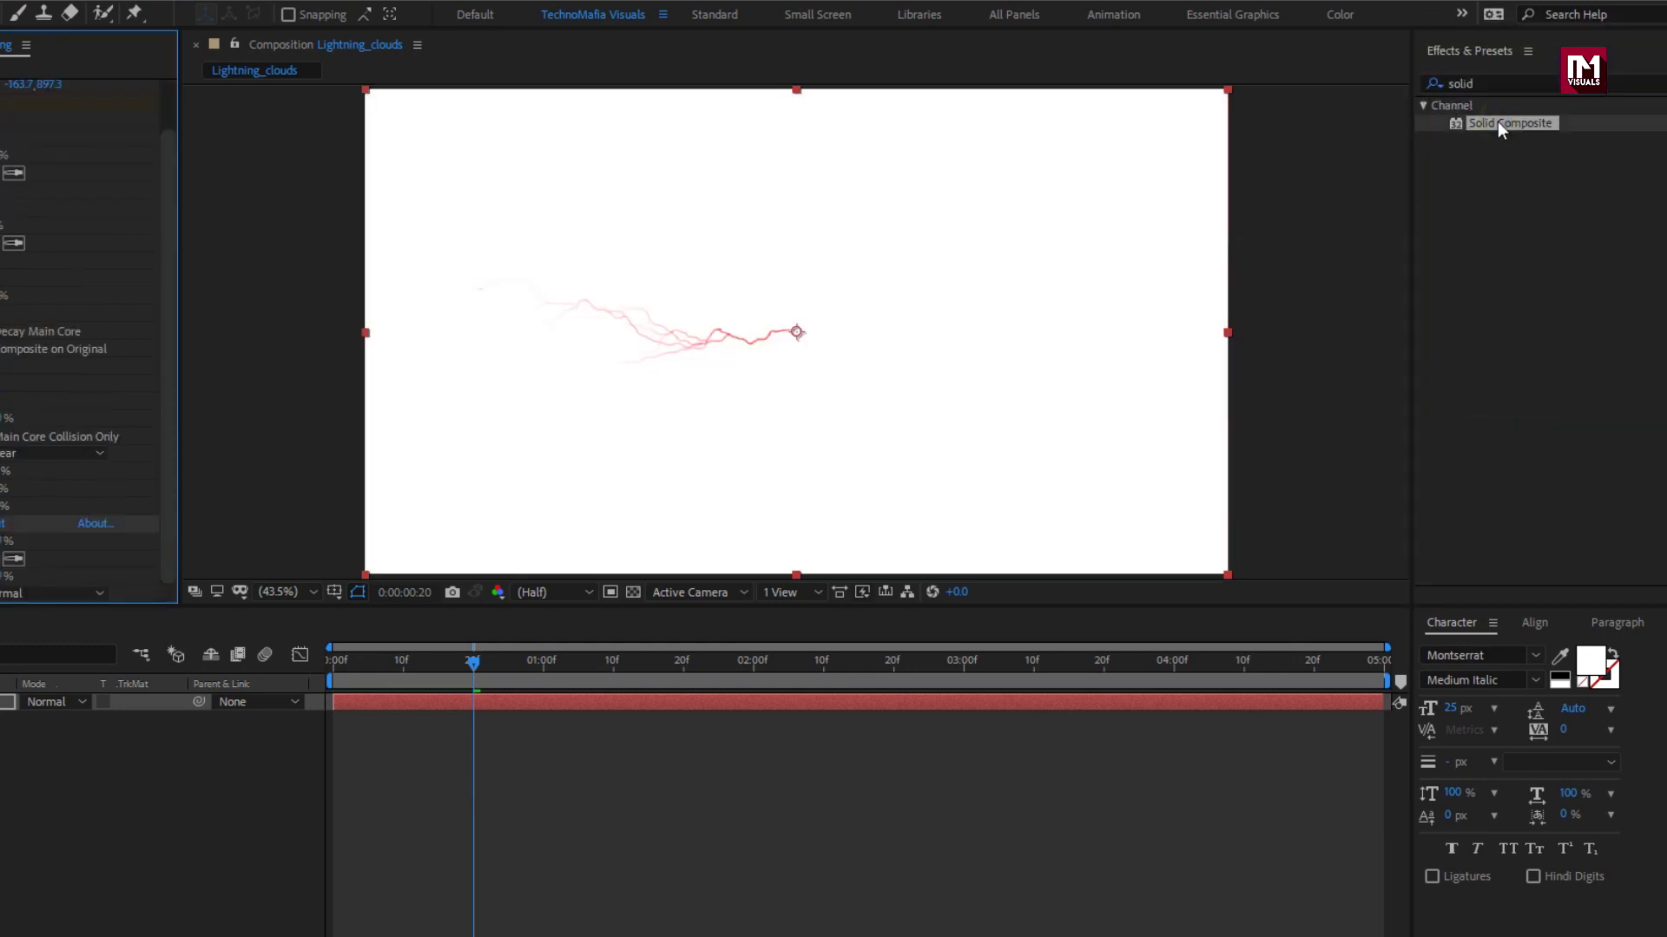
click(241, 562)
click(250, 514)
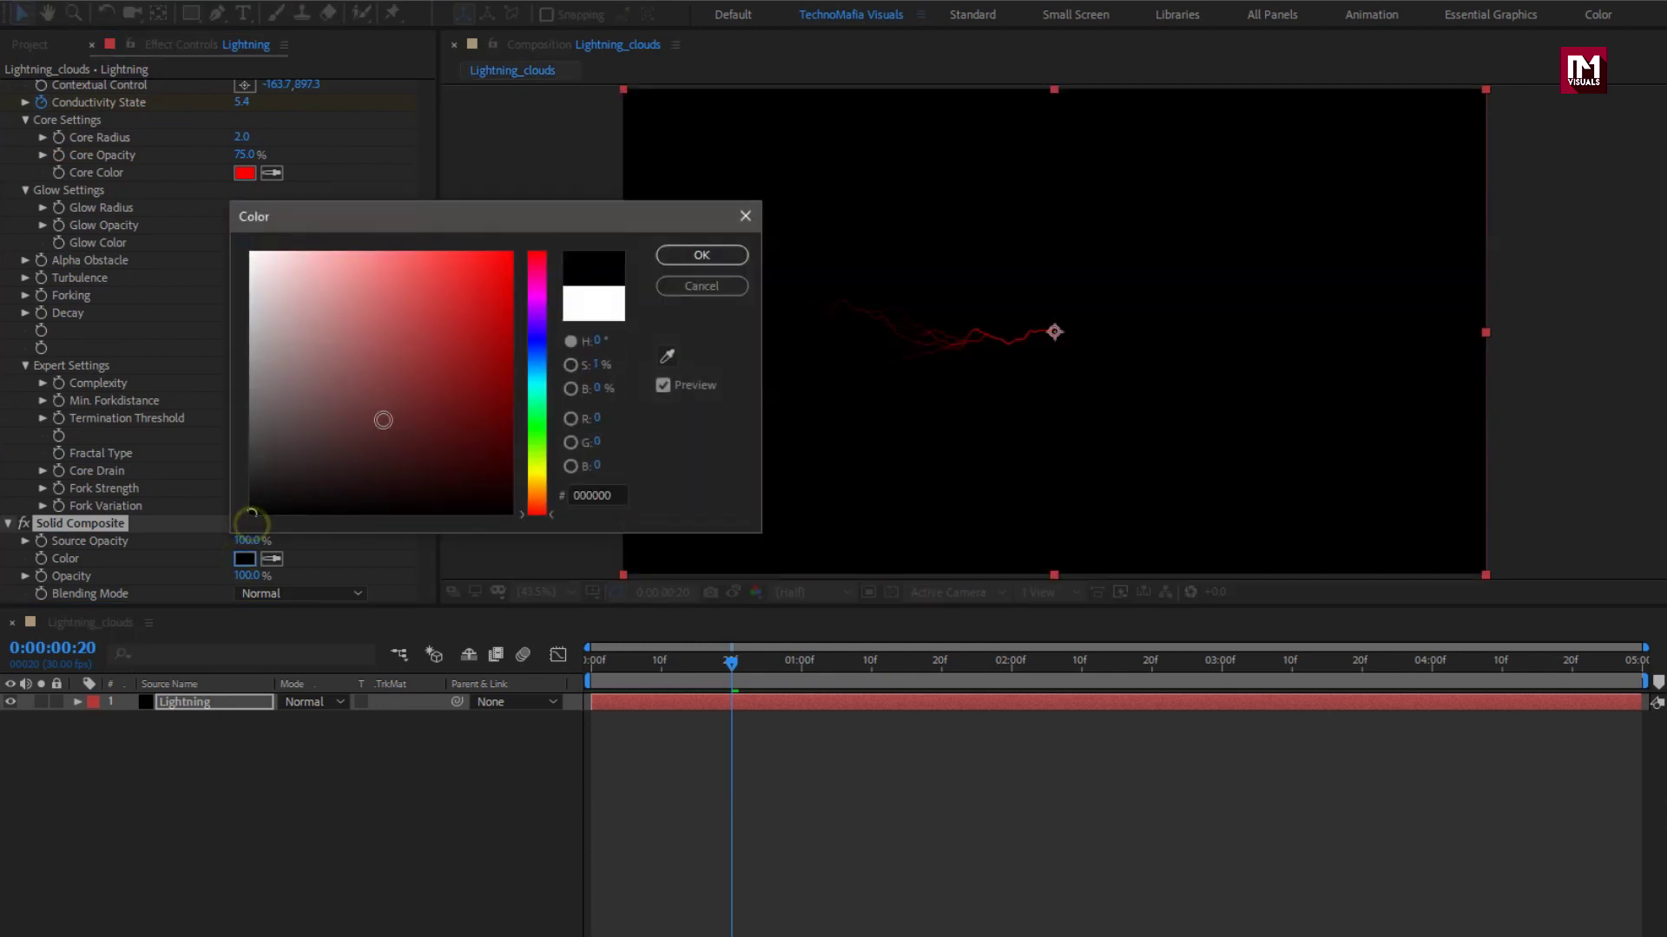
click(709, 253)
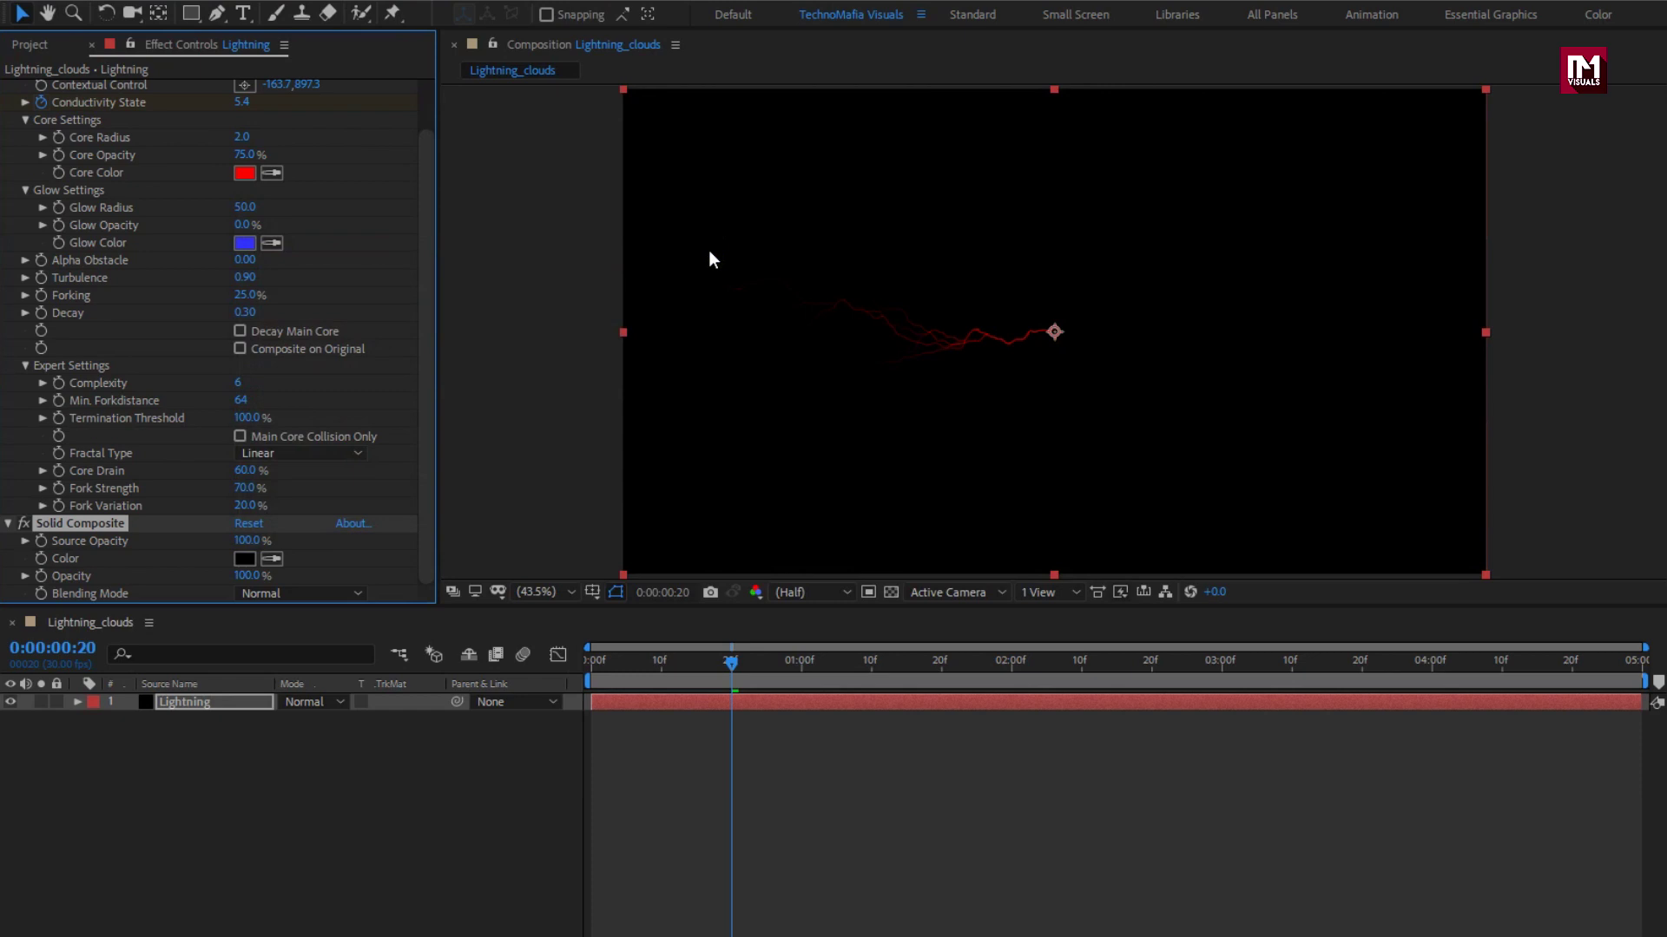
key(ctrl+d)
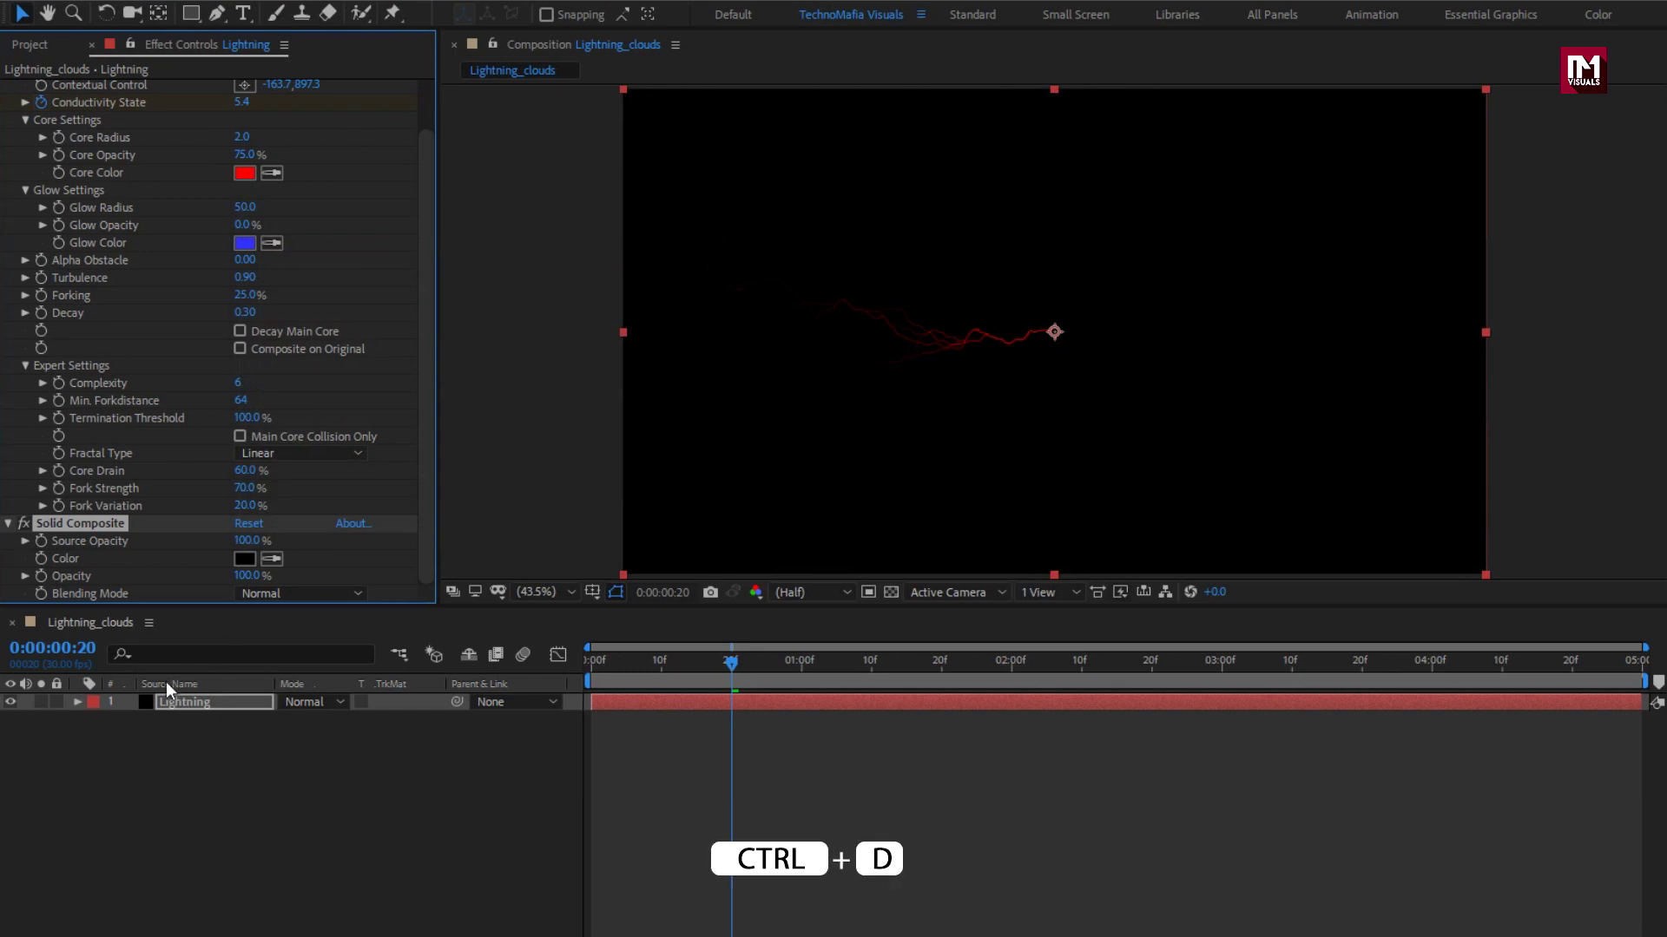
Duplicate the Lightning layer, set the top copy's blend mode to Add and reveal its keyframes
click(173, 704)
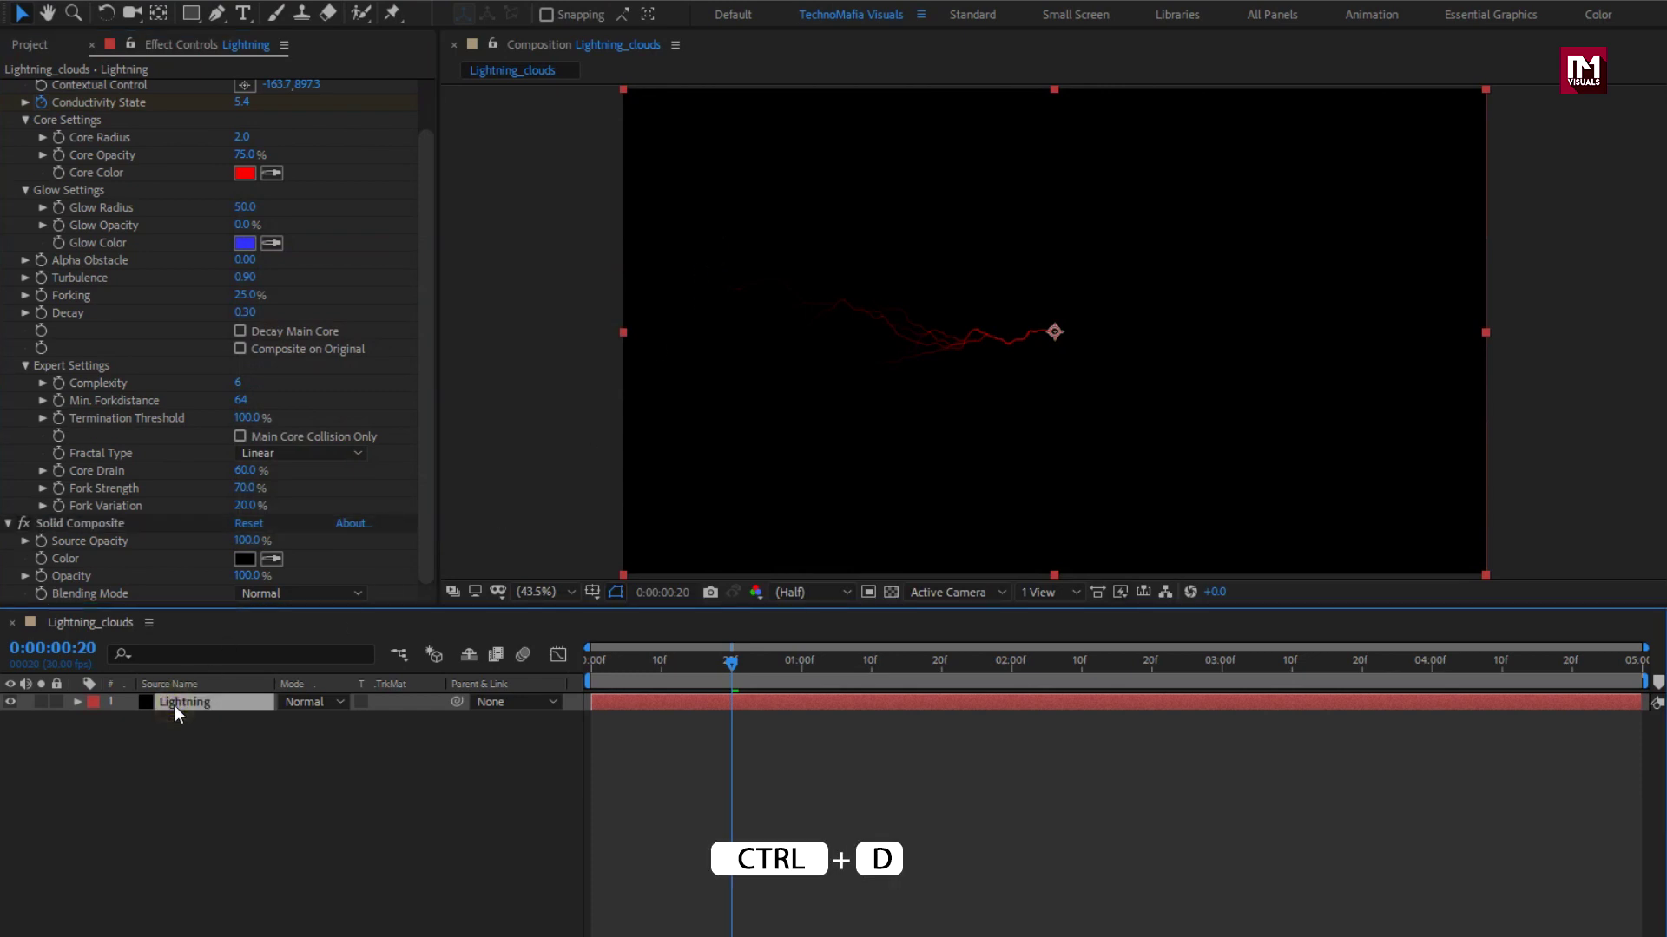
key(ctrl+d)
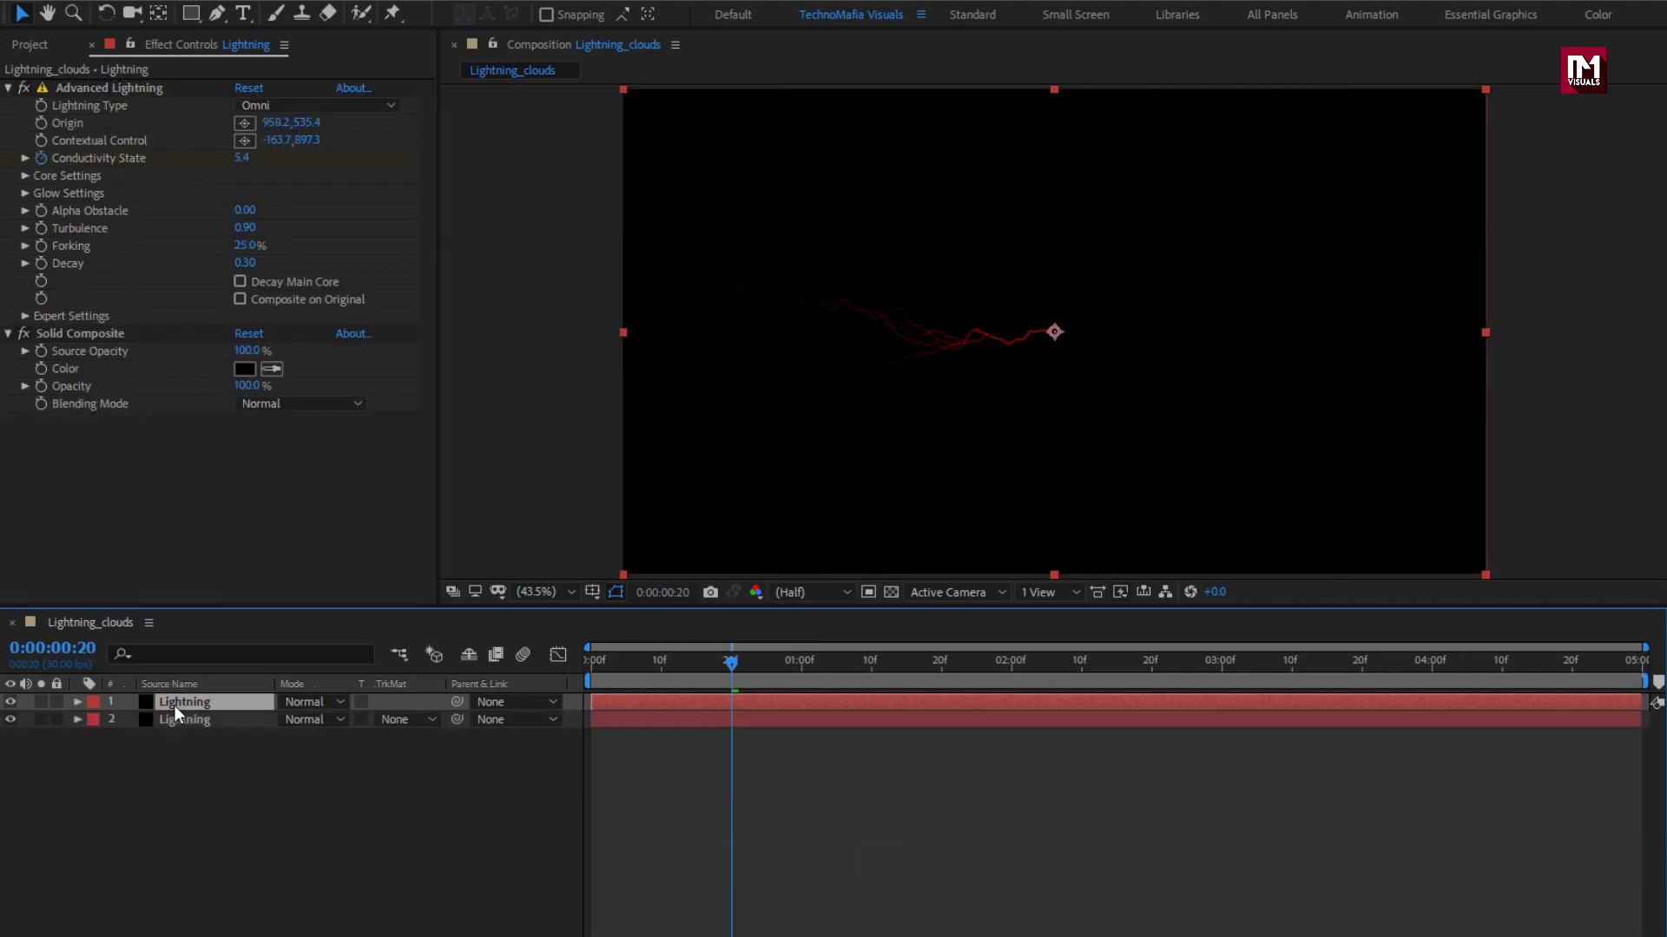
click(284, 702)
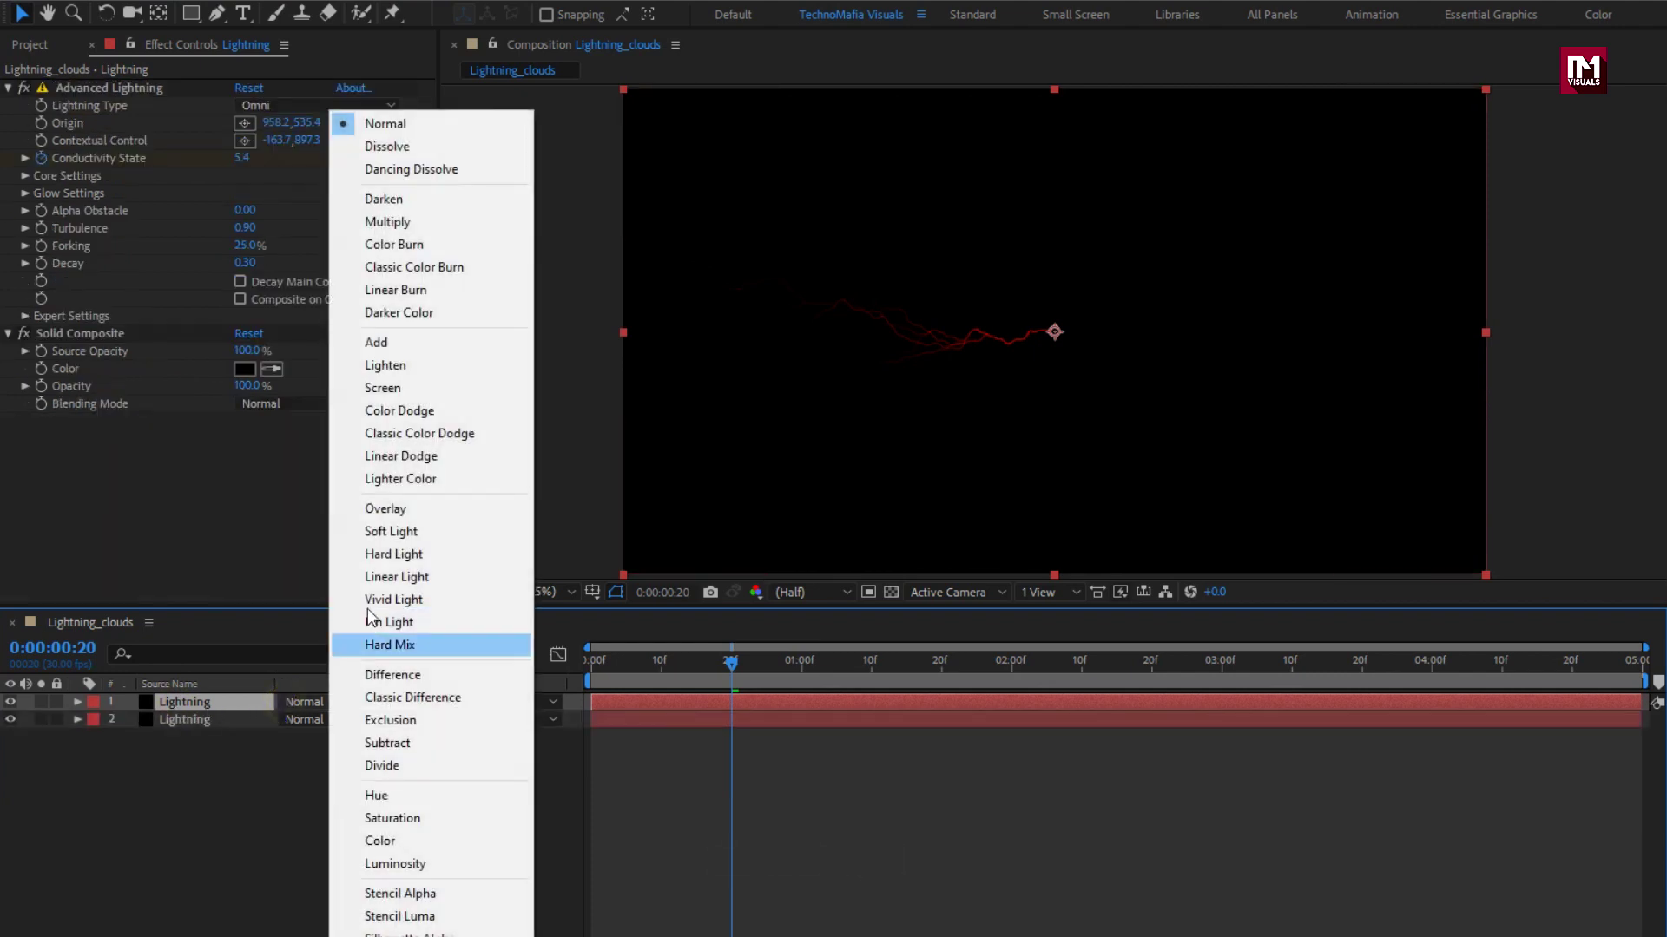
click(396, 348)
key(u)
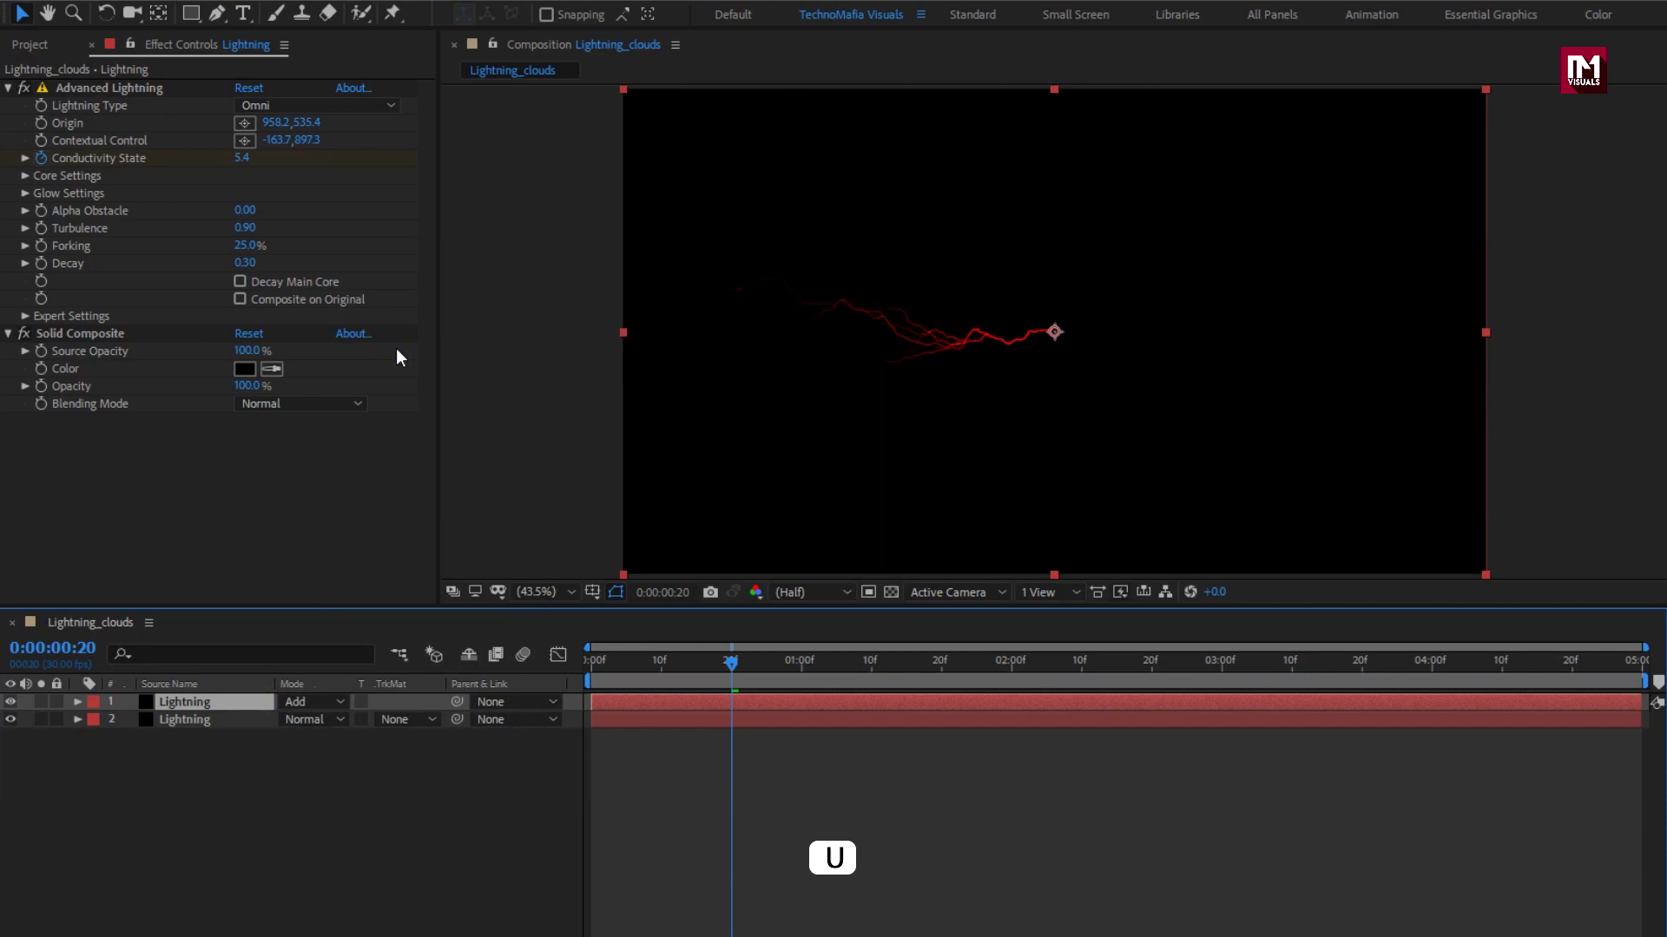
key(u)
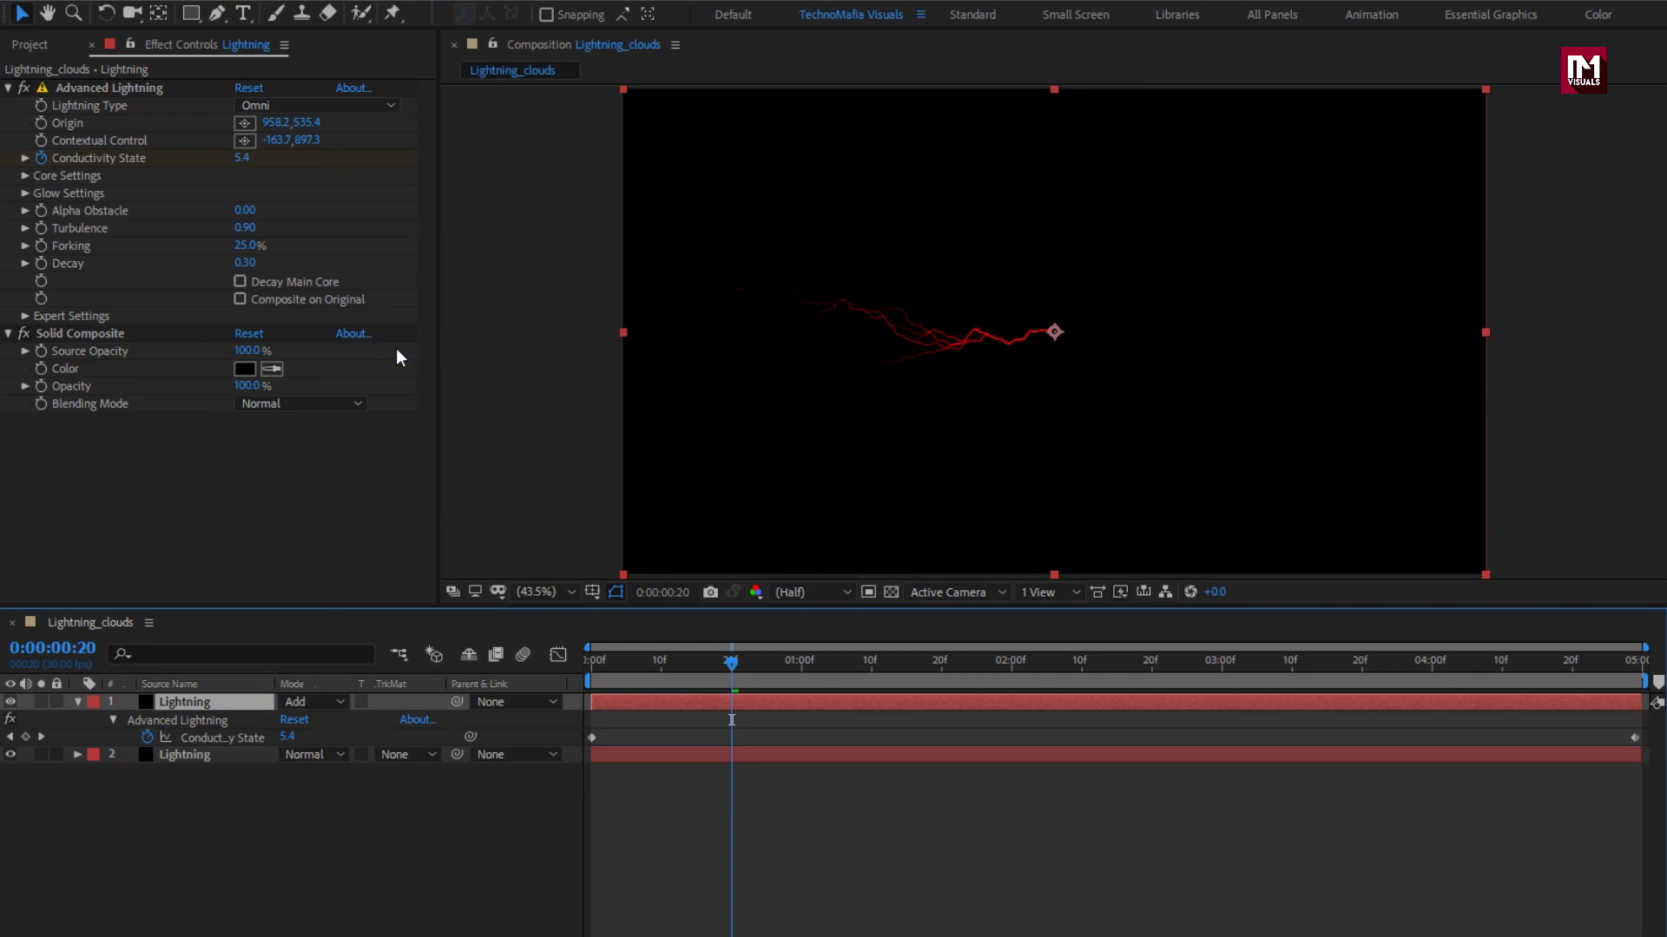
click(590, 661)
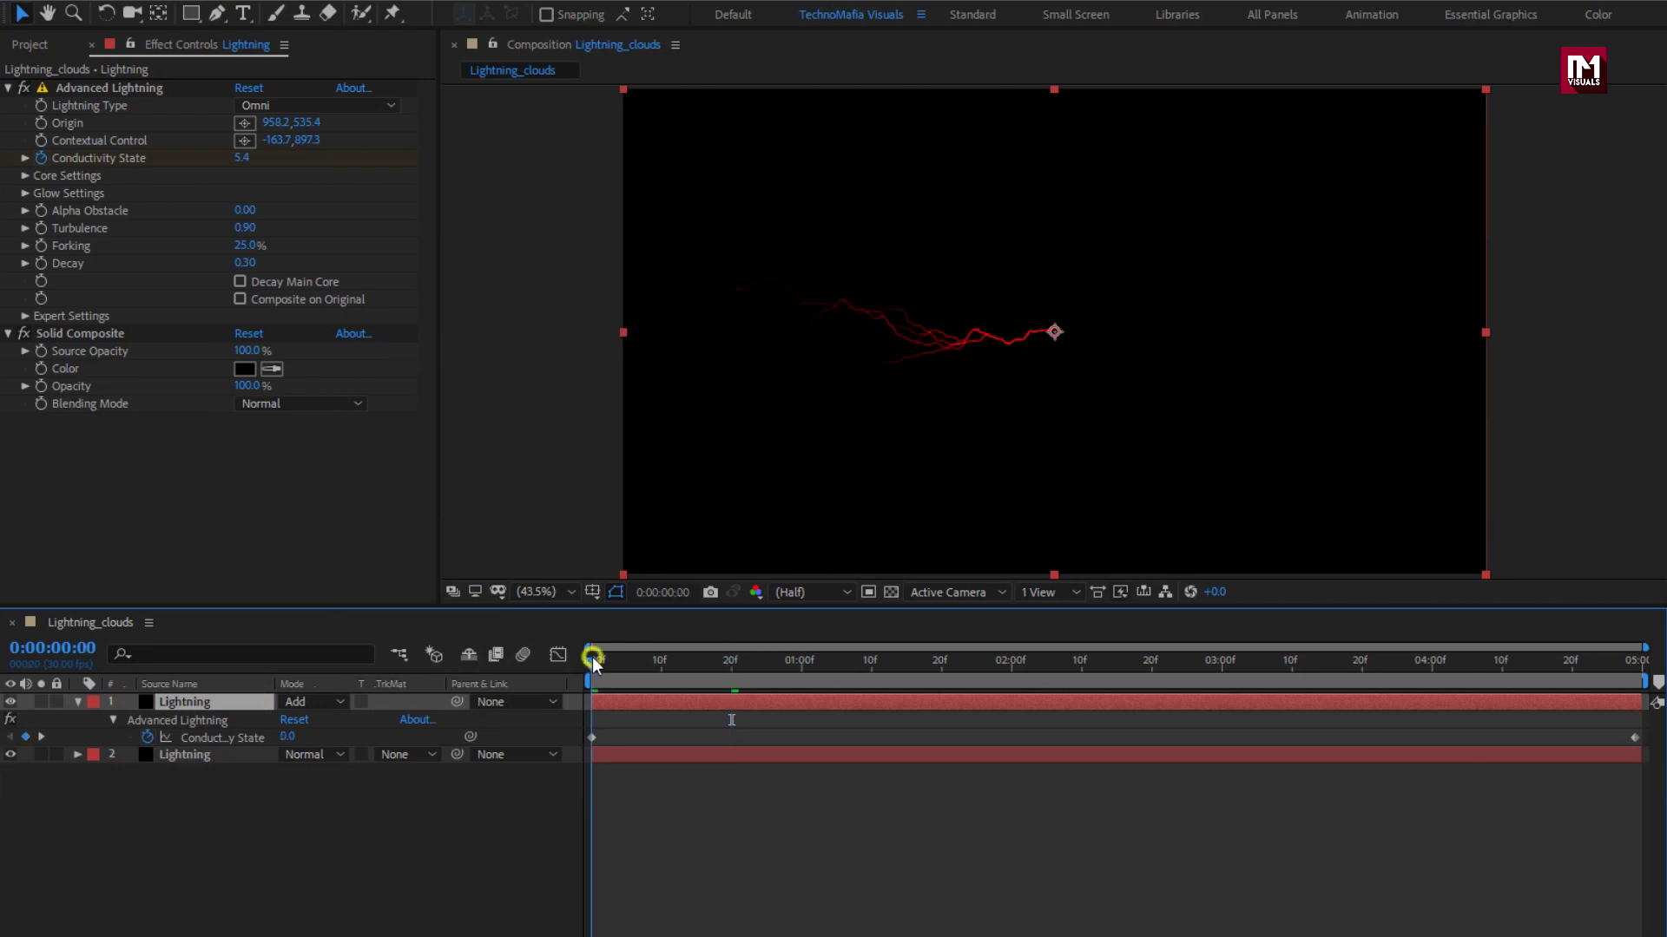
Change the top copy's Conductivity State keyframes to 5 at the start and 20 at the end
click(289, 737)
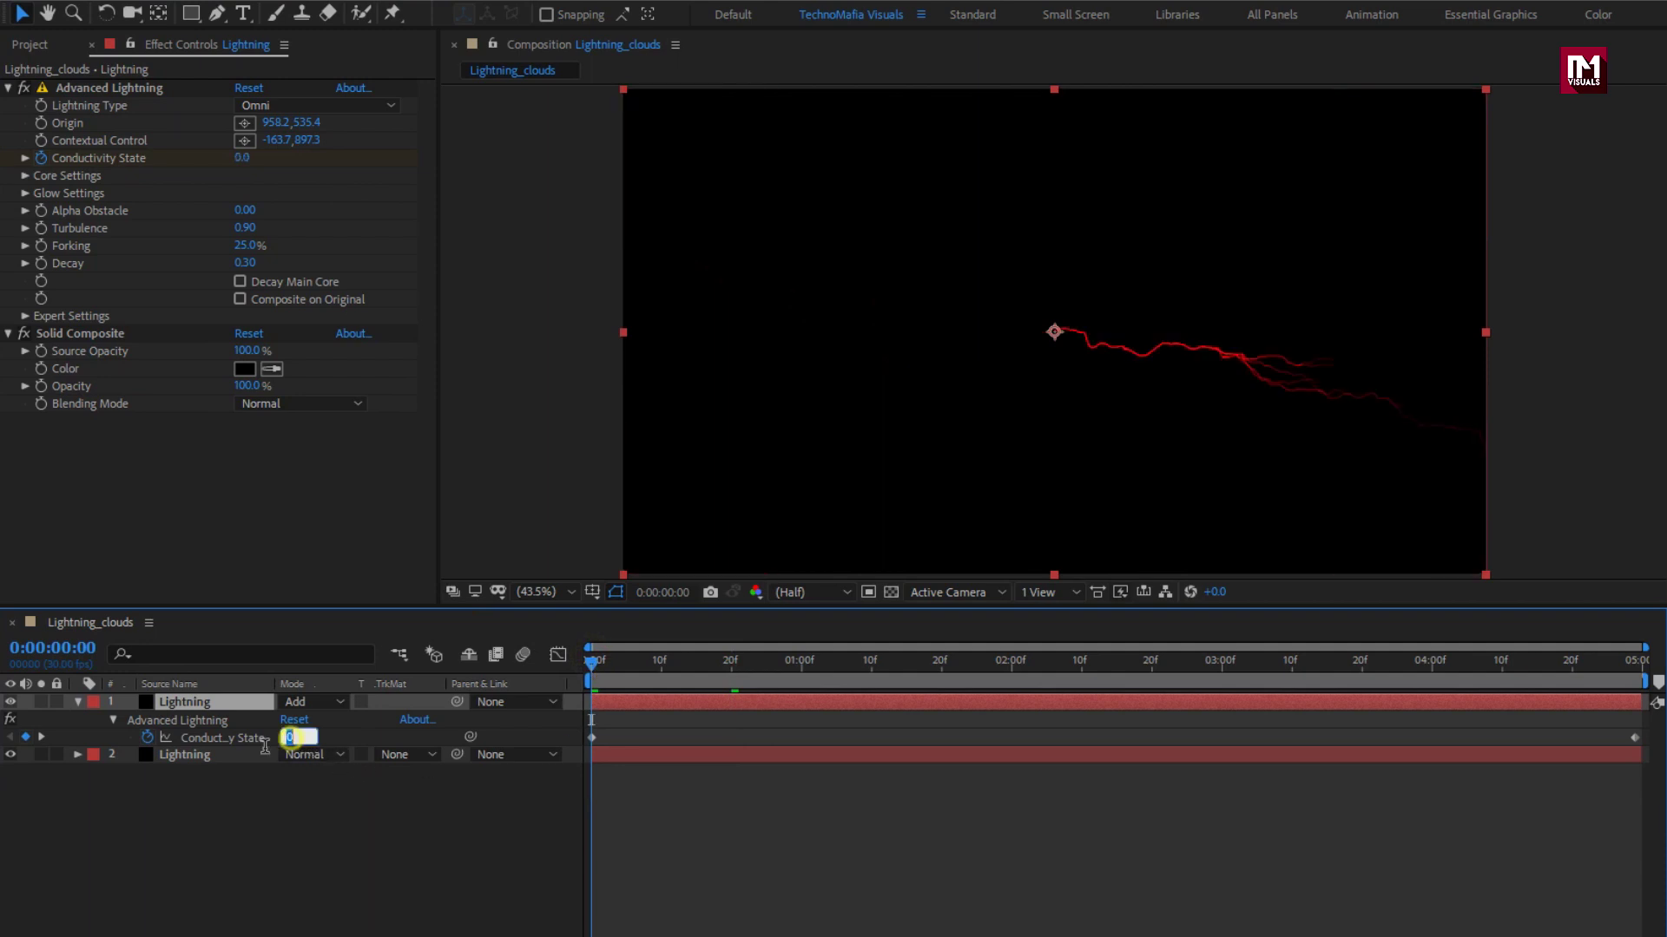
text(5)
key(Return)
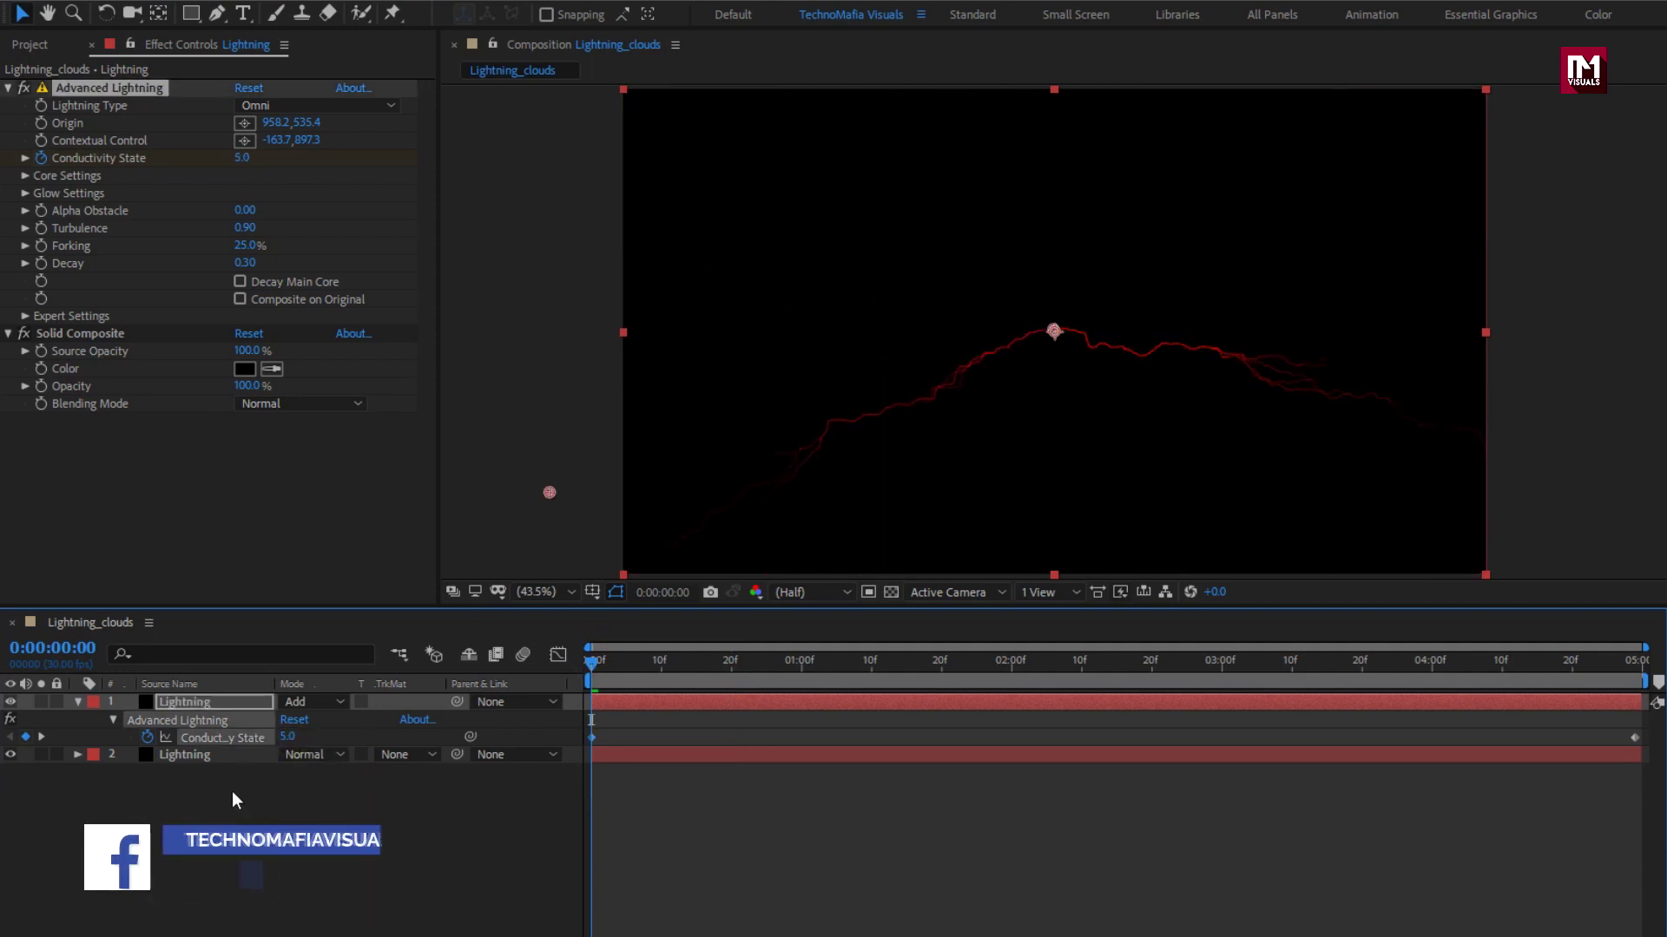
drag(589, 667, 1636, 666)
click(1634, 738)
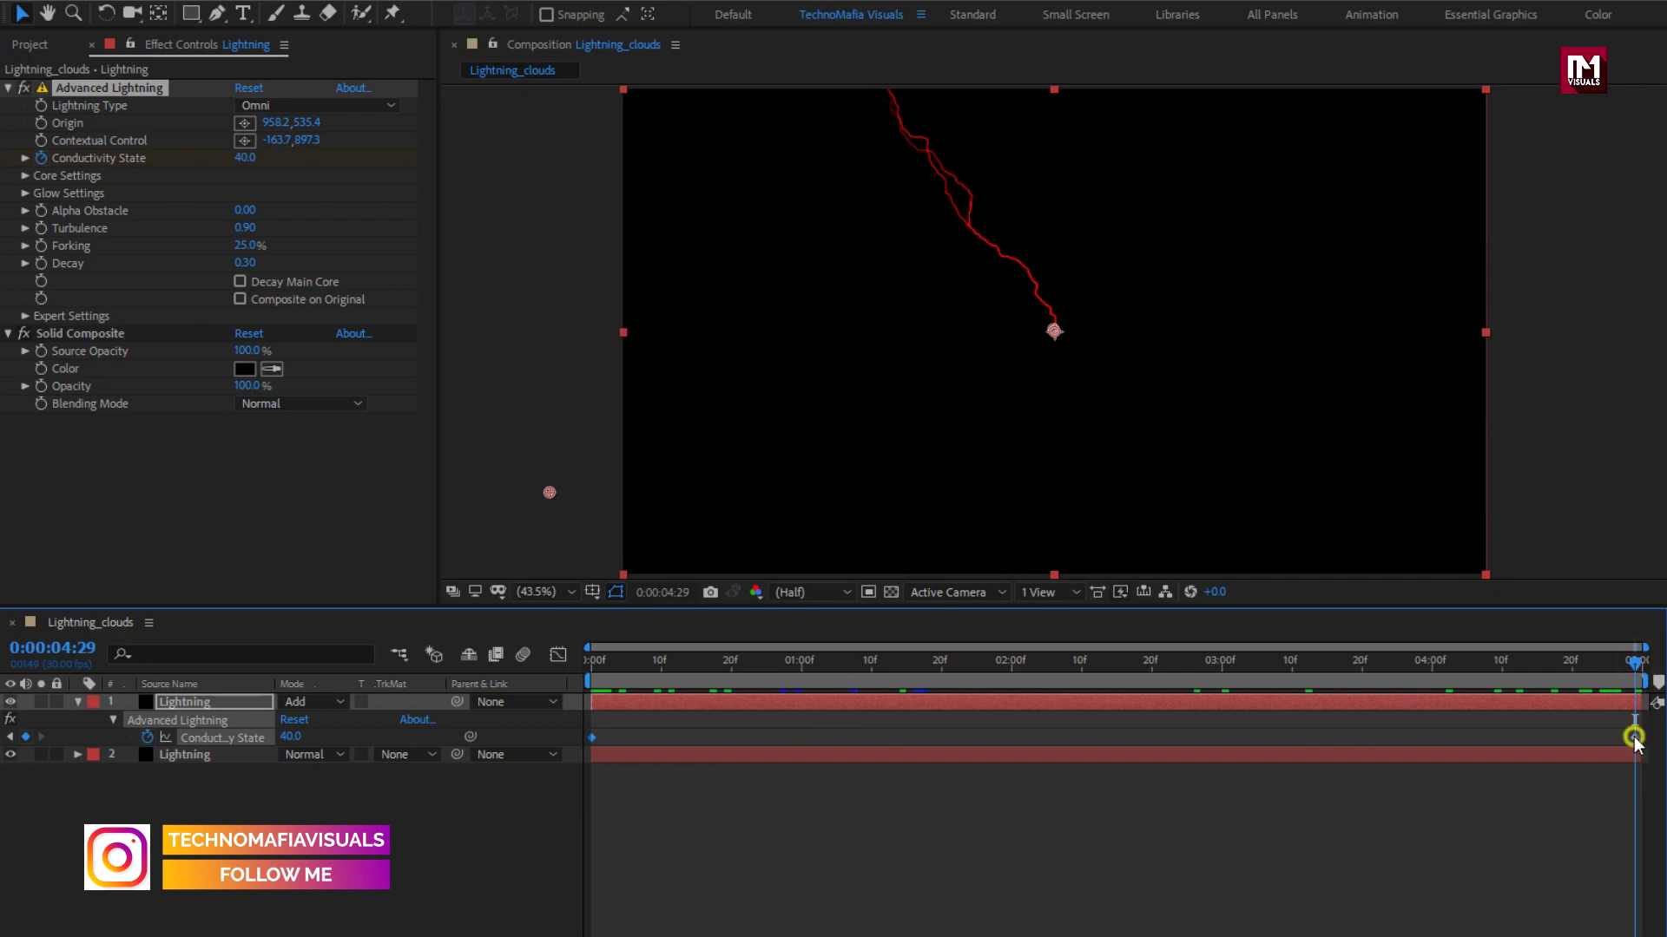
click(291, 736)
text(20)
key(Return)
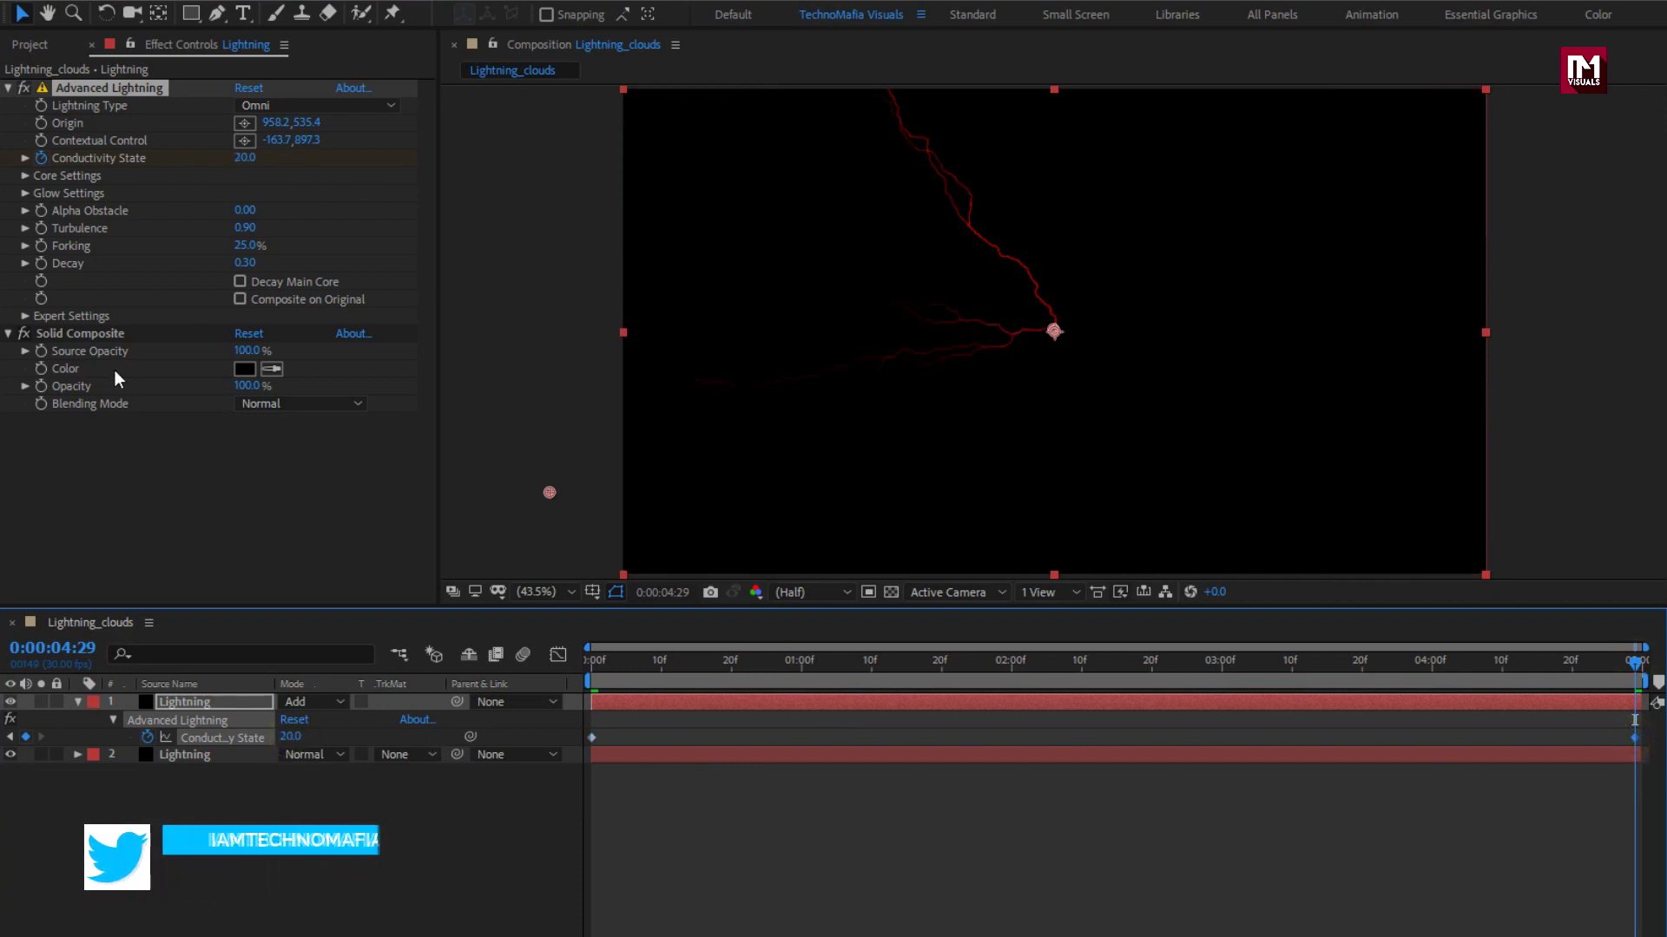
Change the top copy's Core Color to blue (008DFA)
click(217, 699)
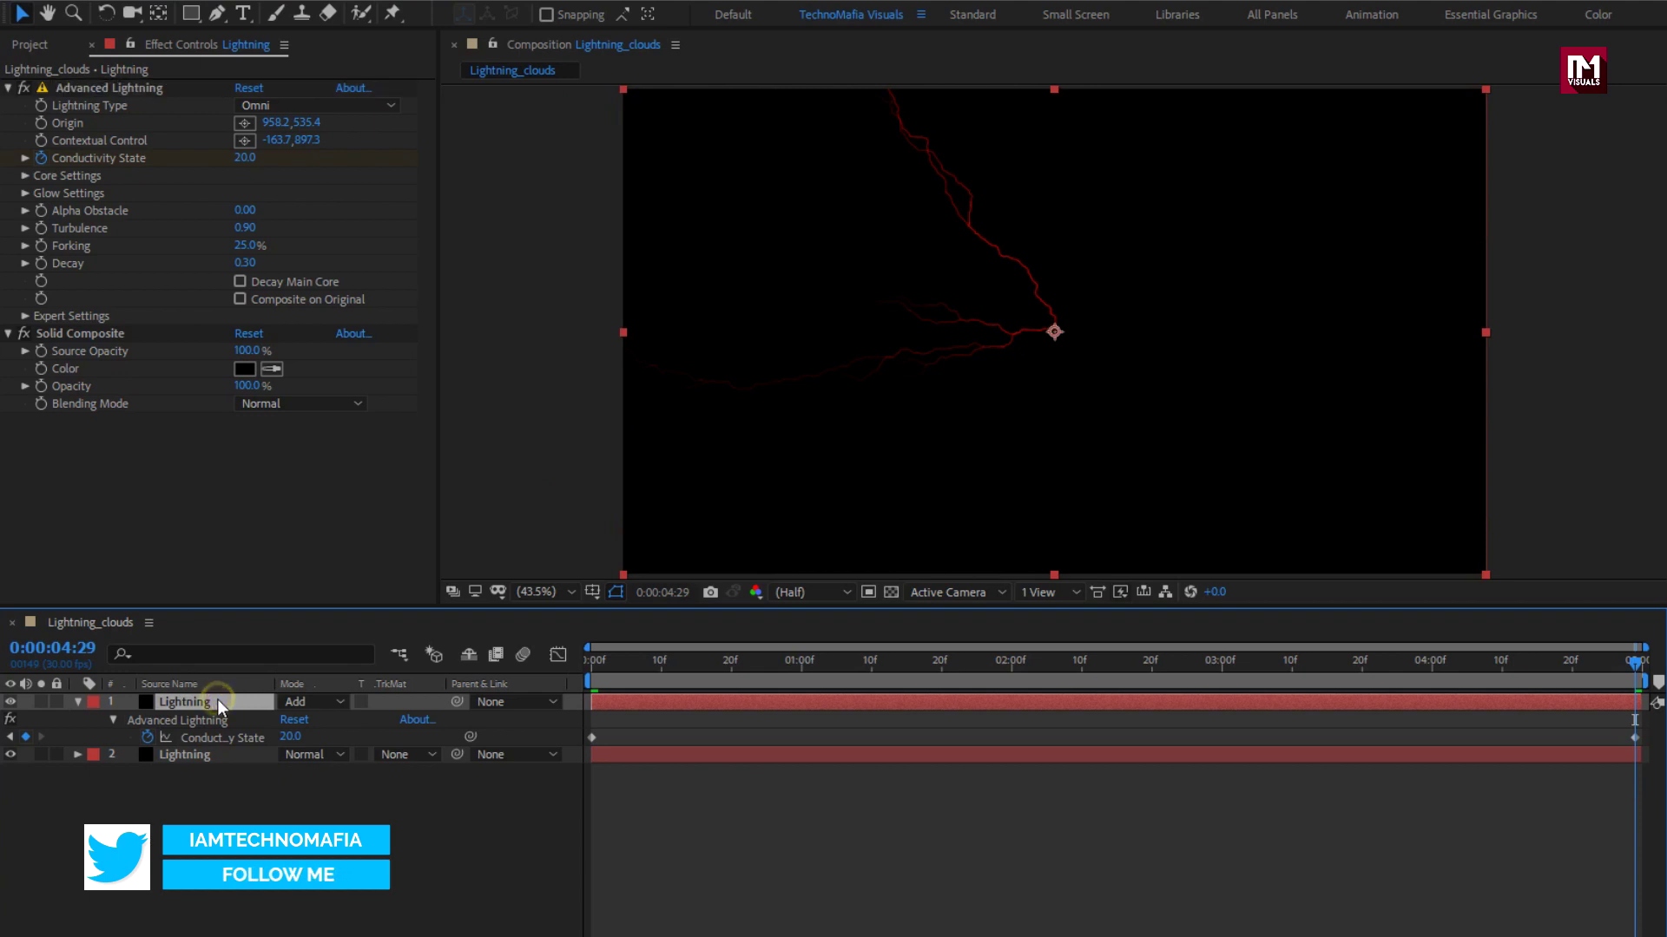
click(25, 176)
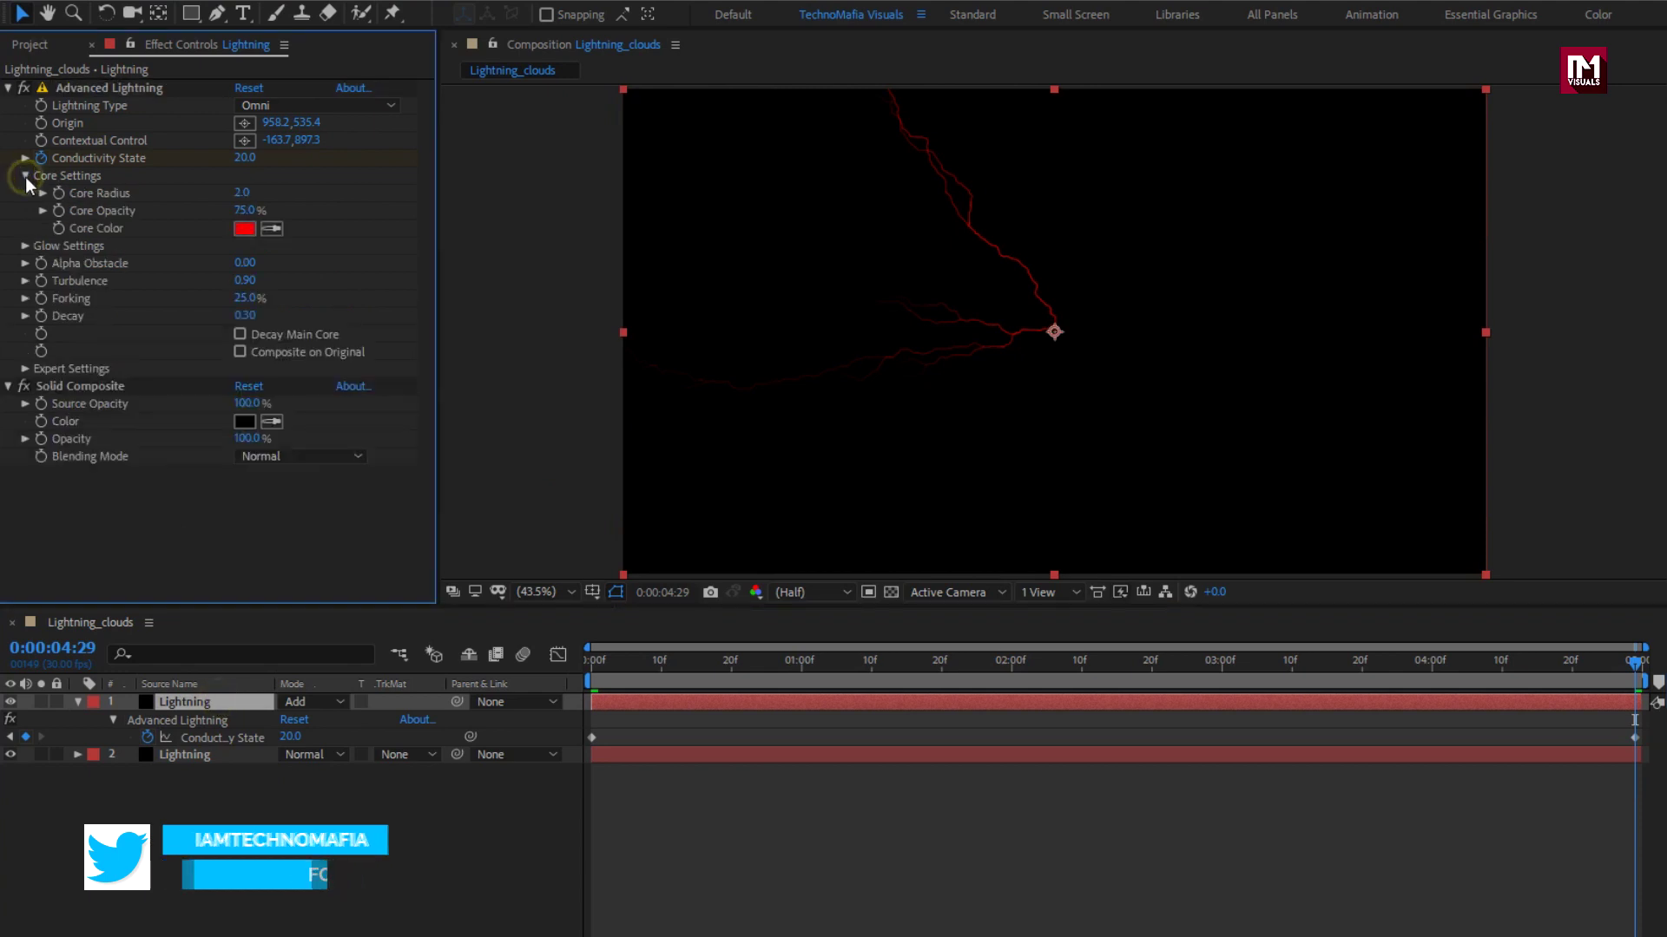
click(244, 228)
drag(538, 287, 534, 363)
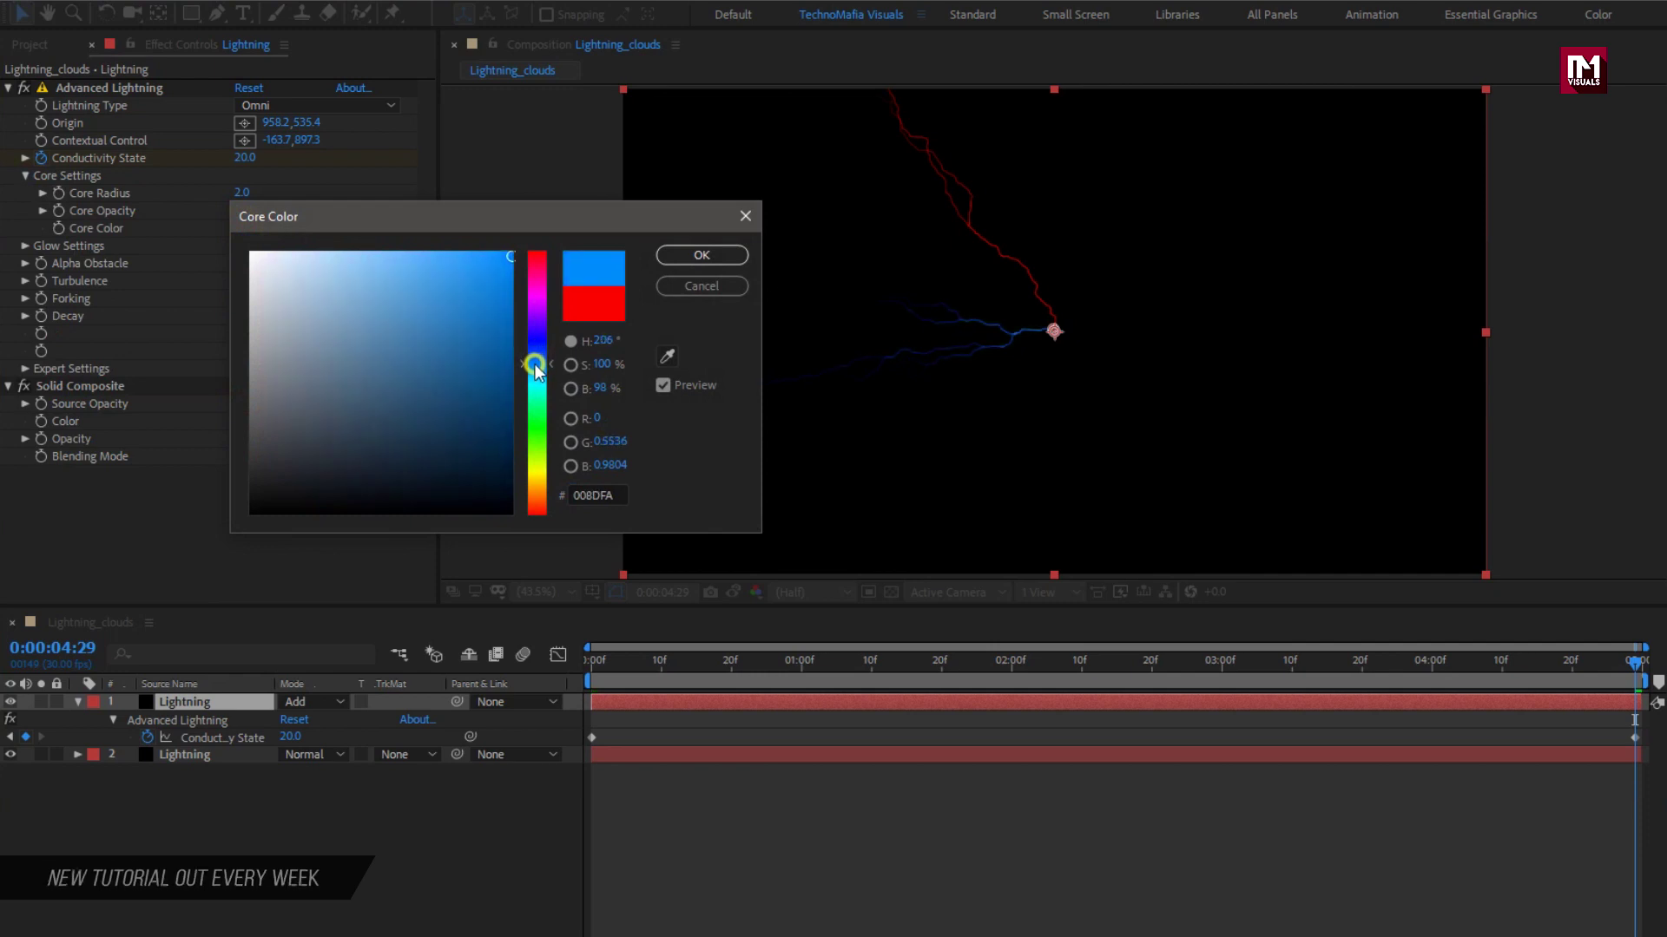
click(680, 255)
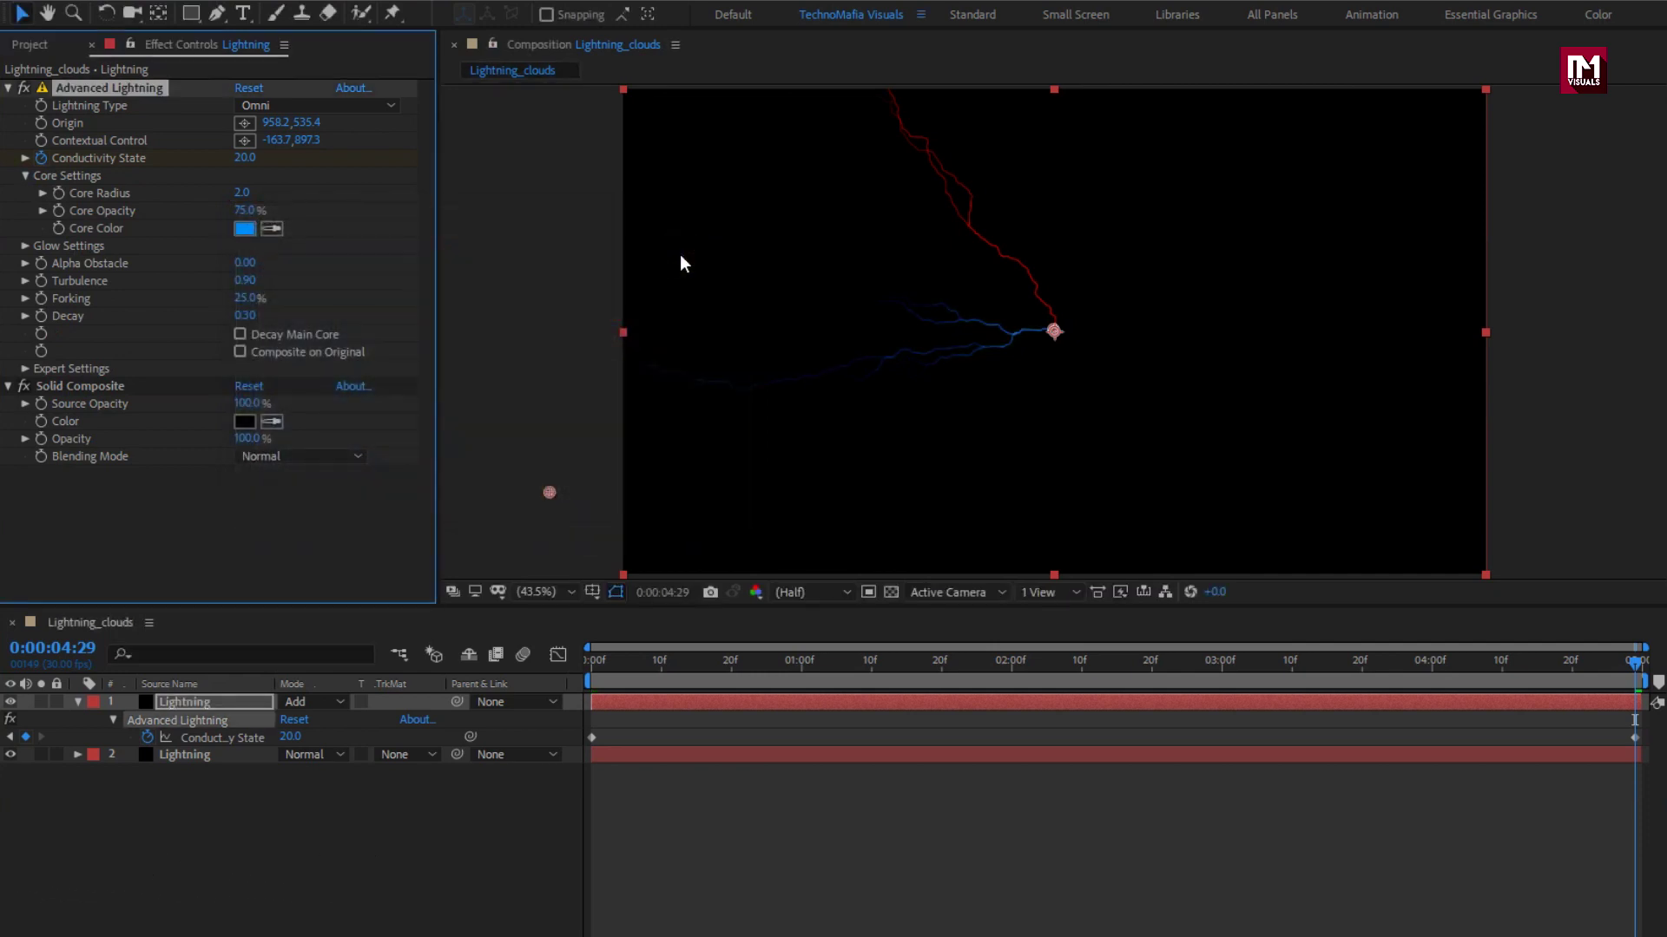
Set Forking to 100% and Decay to 0.45 on the blue lightning
click(242, 297)
text(100)
key(Return)
click(244, 316)
text(0.45)
key(Return)
In Expert Settings, set Fork Variation to 70% and Min. Forkdistance to 240
click(26, 369)
click(245, 508)
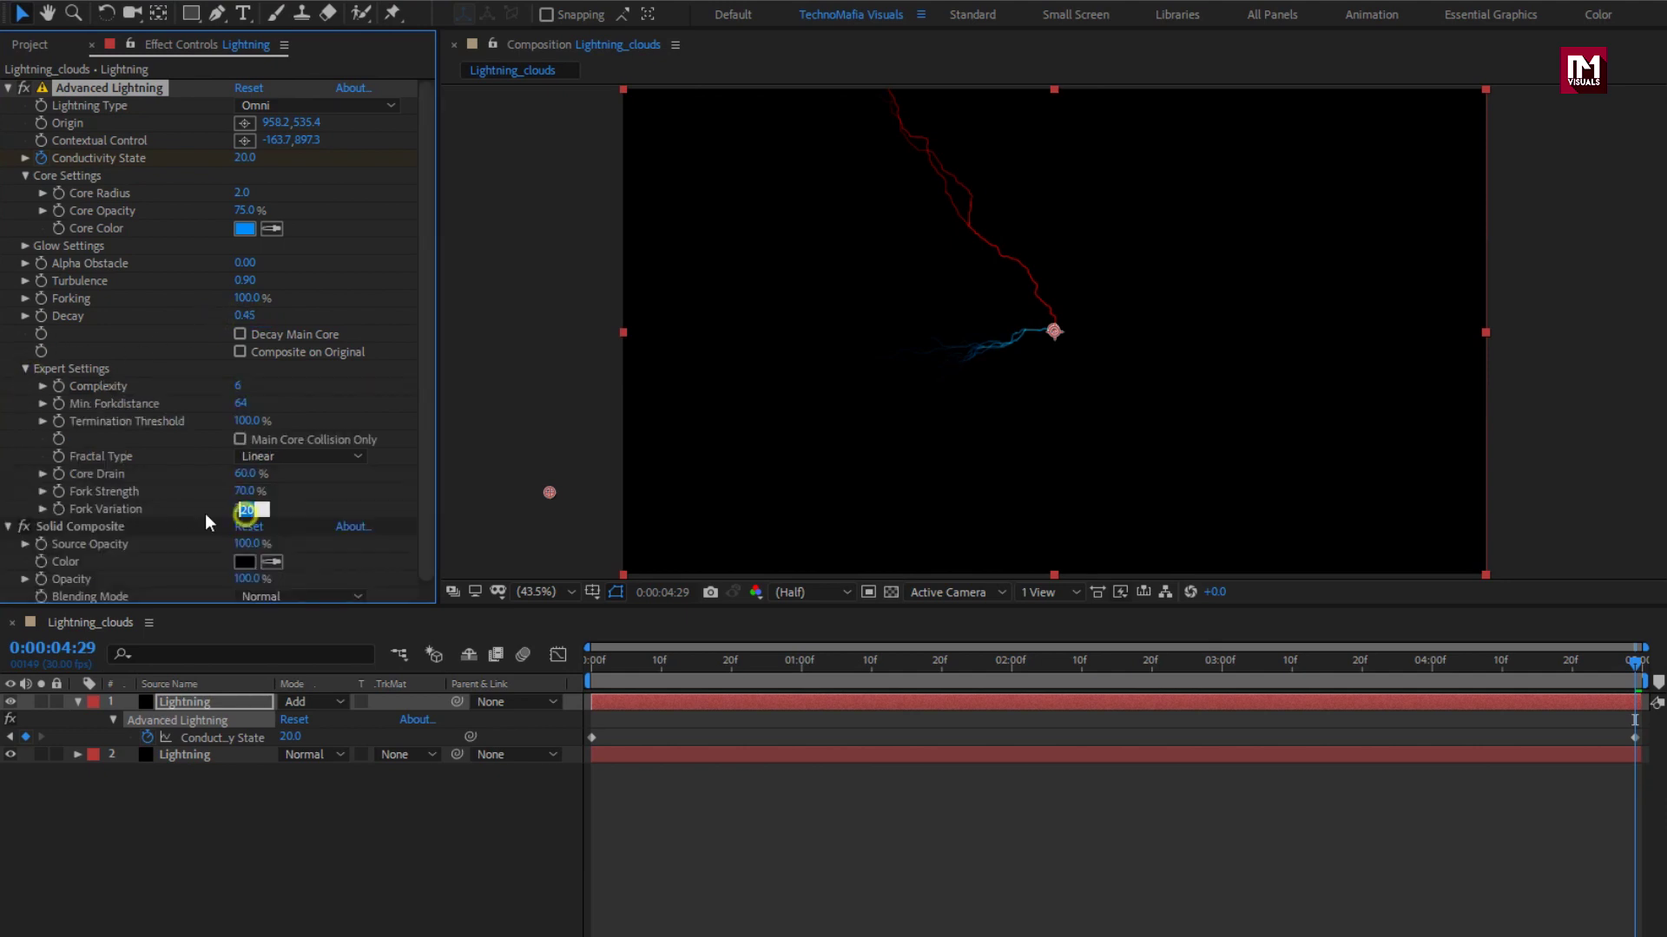
text(70)
key(Return)
drag(240, 406, 435, 416)
drag(596, 663, 964, 668)
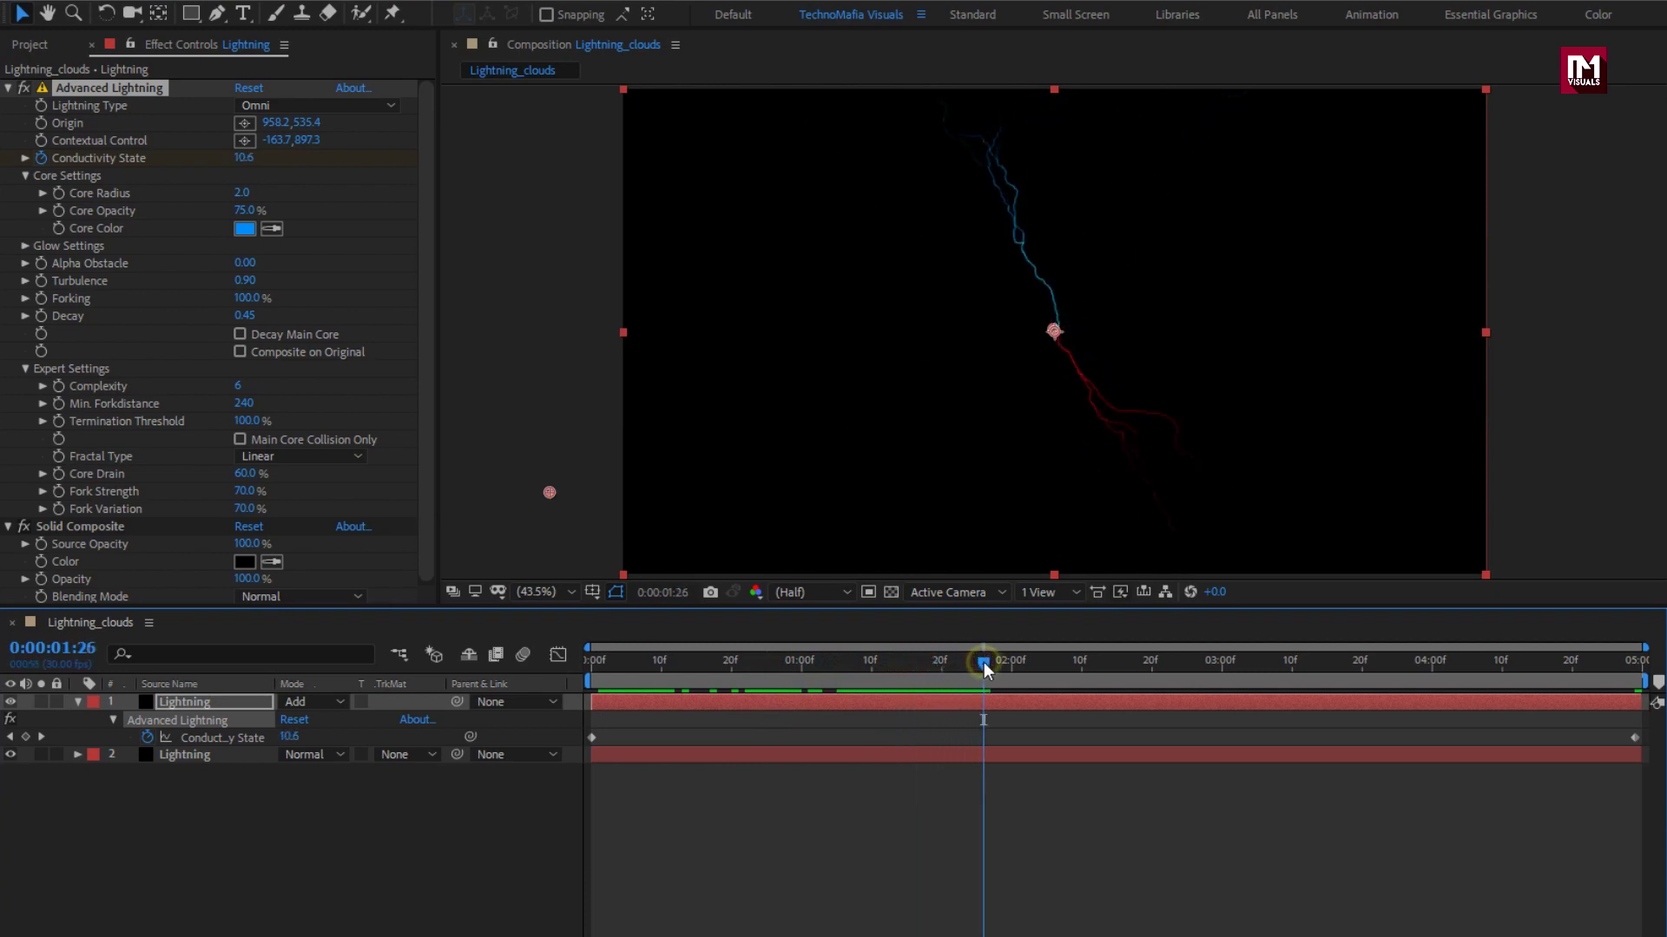
click(77, 702)
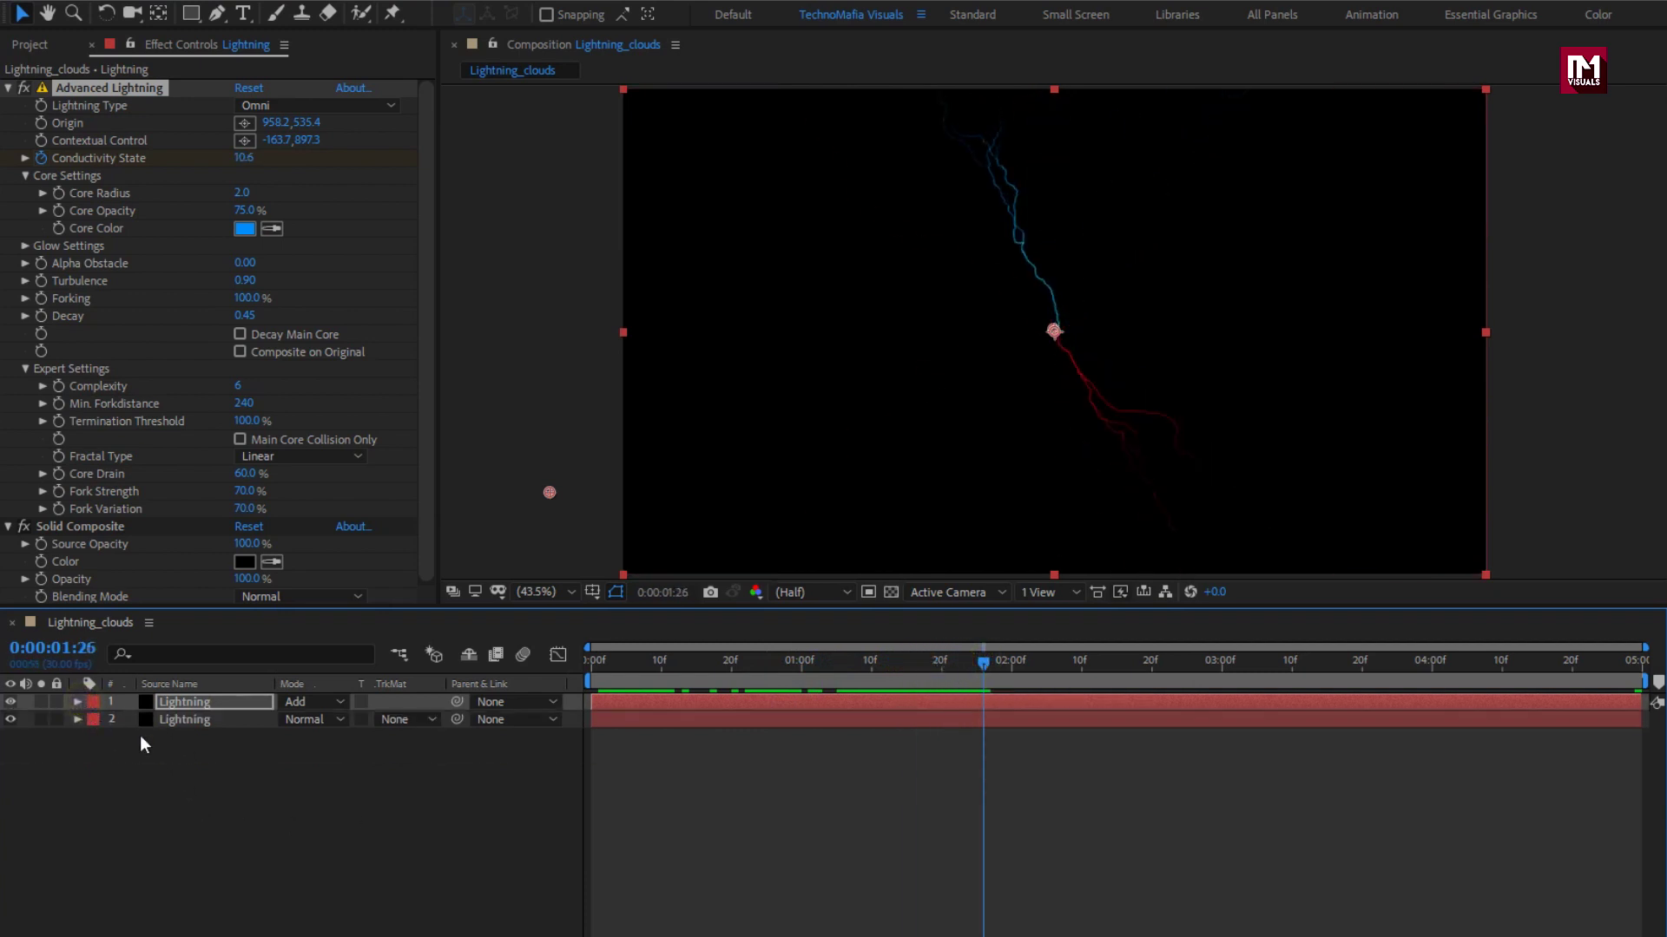
click(186, 719)
shift+click(173, 703)
Pre-compose both Lightning layers into a nested composition named Lightning
right_click(173, 704)
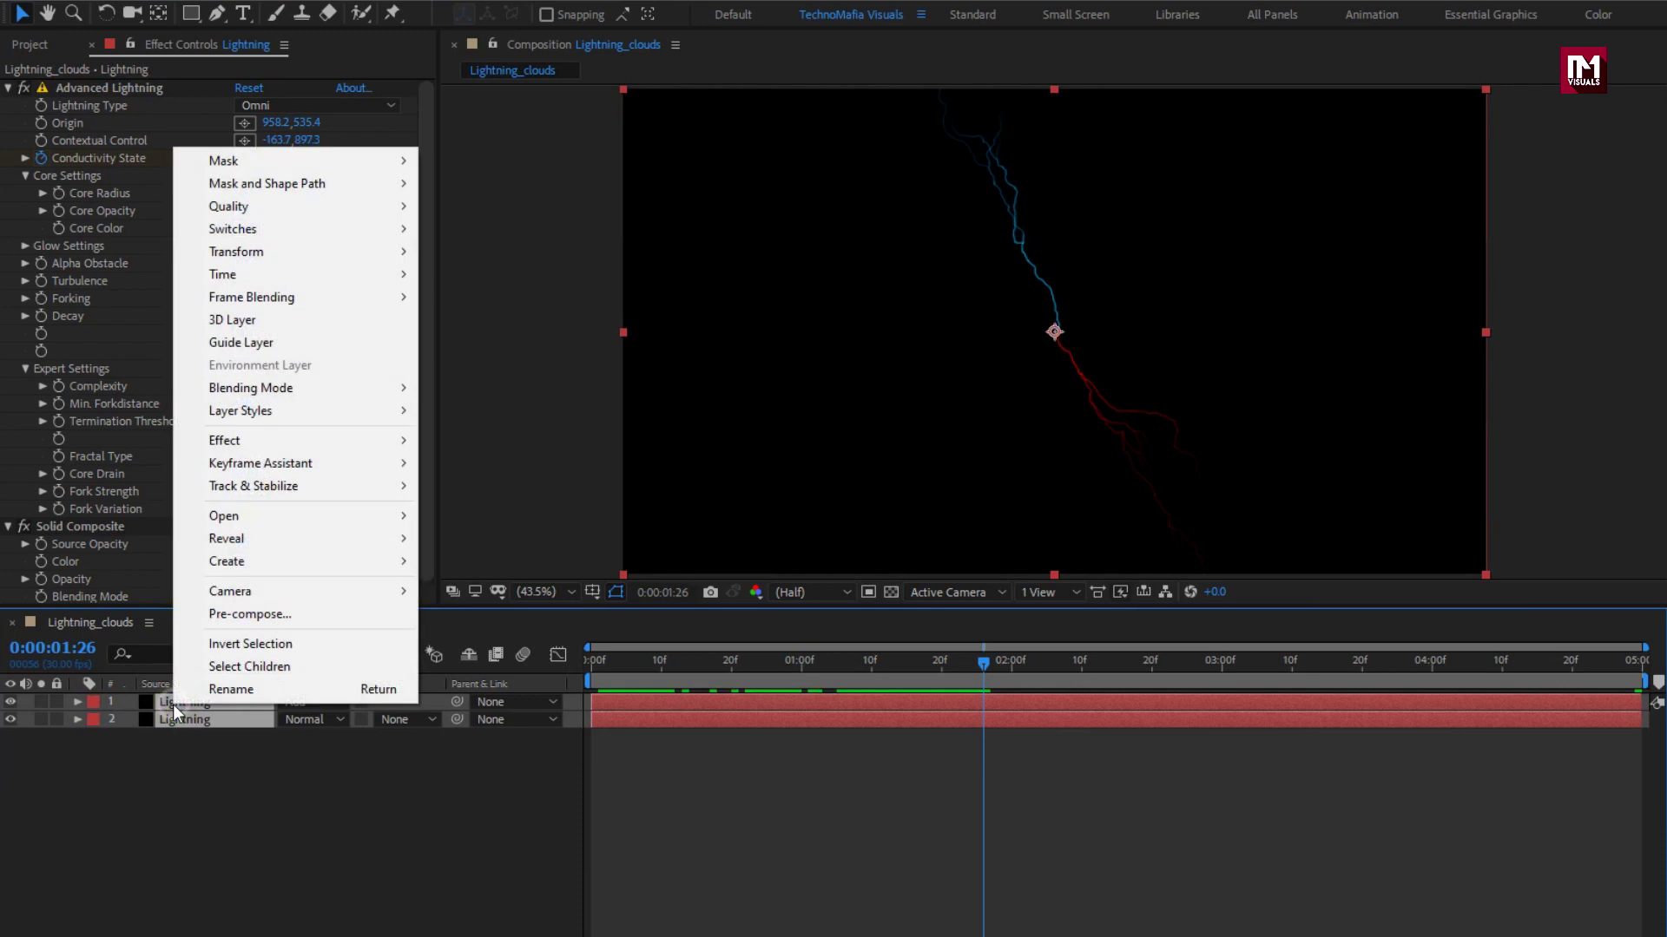
click(227, 617)
text(Lightning)
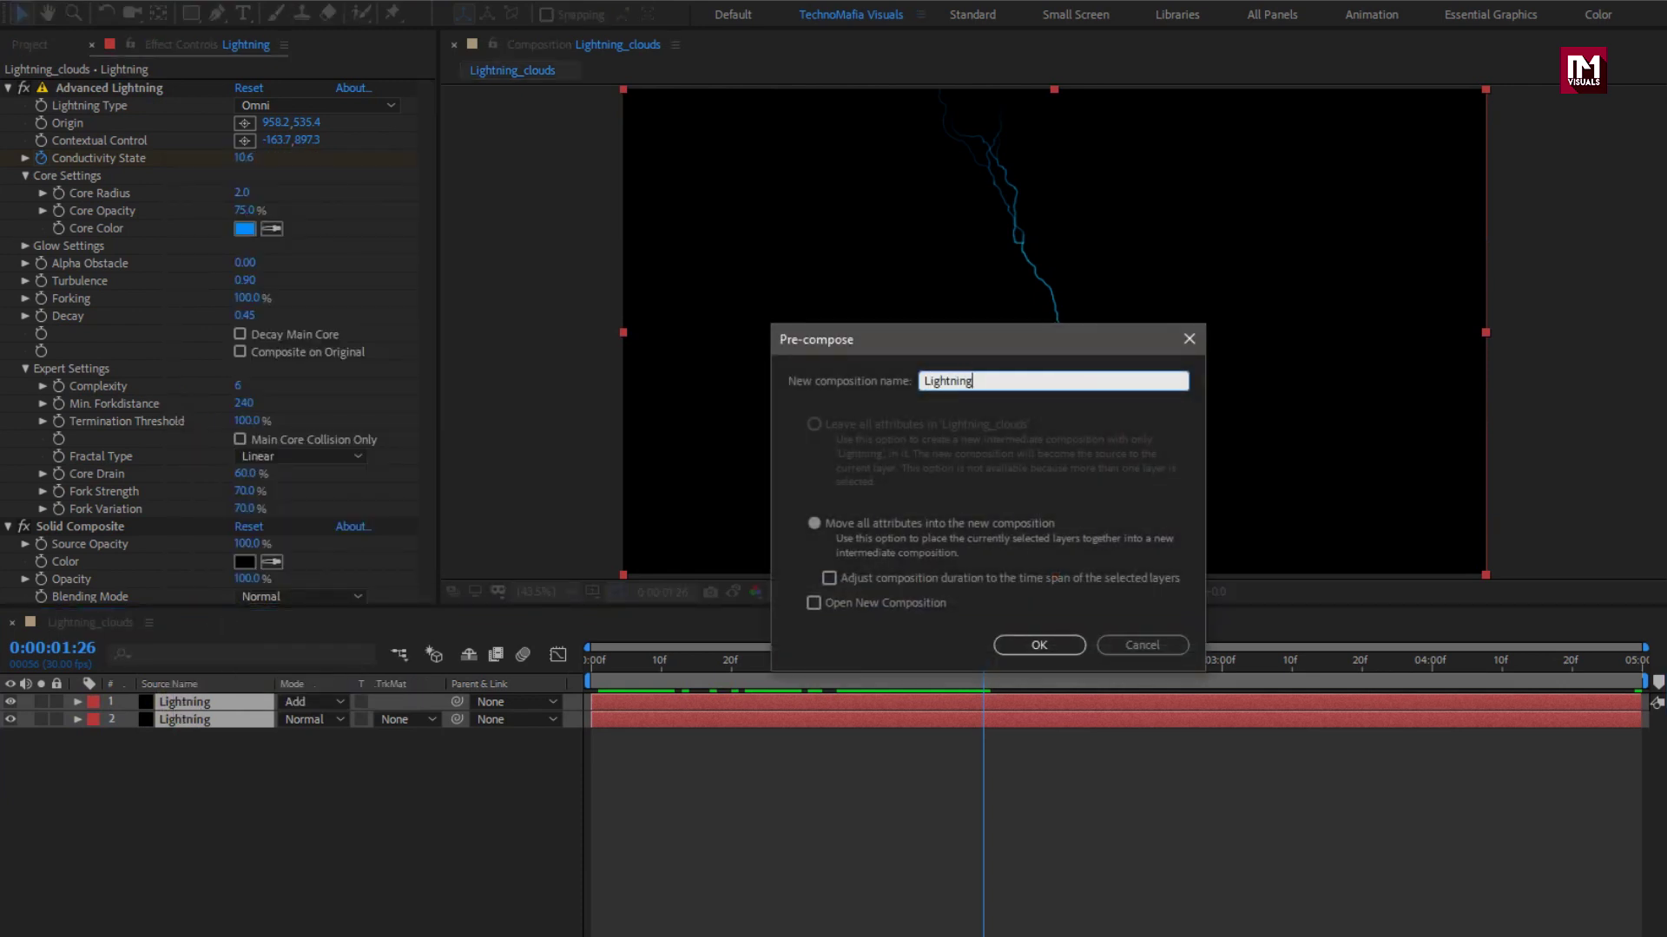
click(1039, 645)
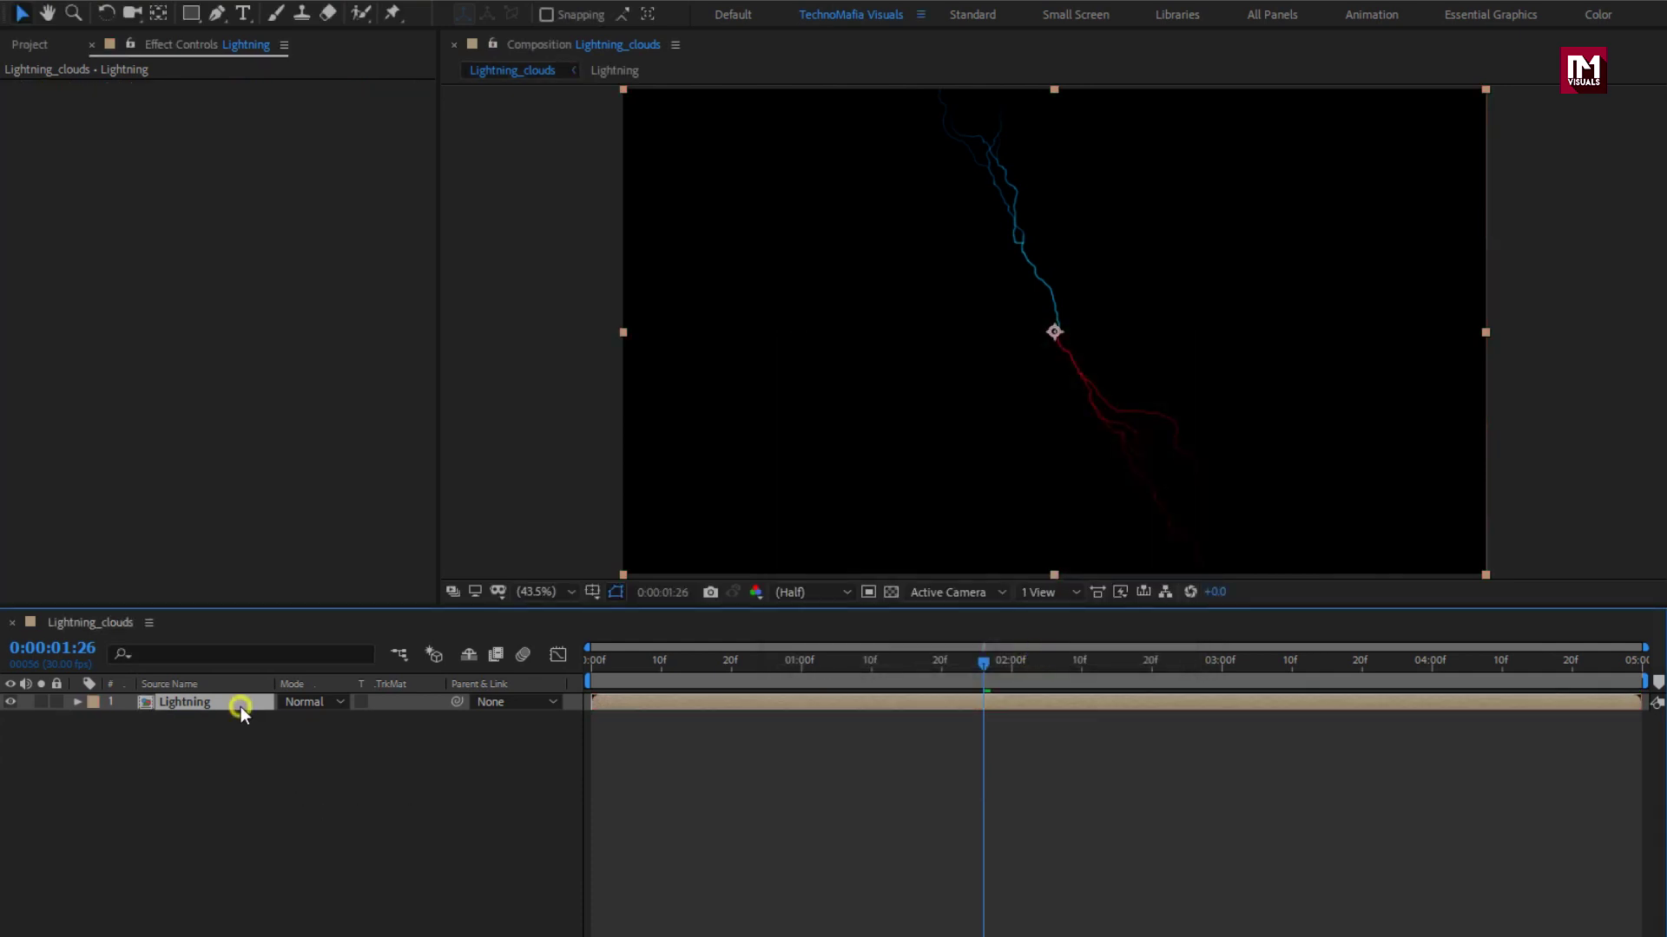
click(1425, 87)
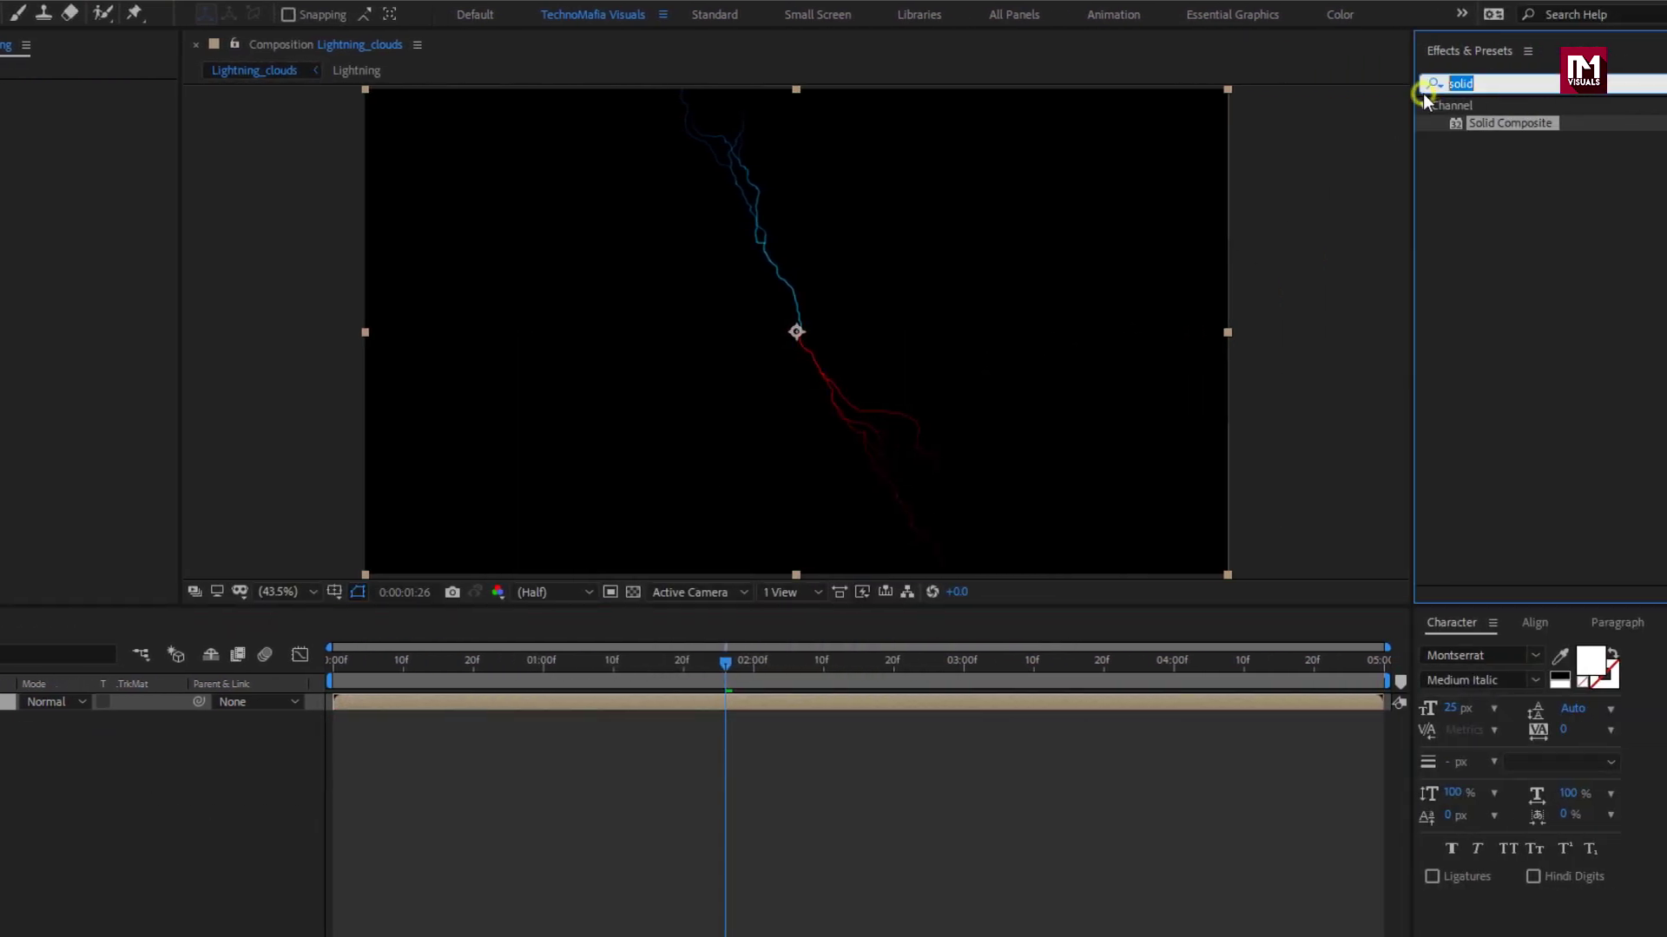
Apply Fast Box Blur and Exposure effects to the Lightning pre-comp
text(box)
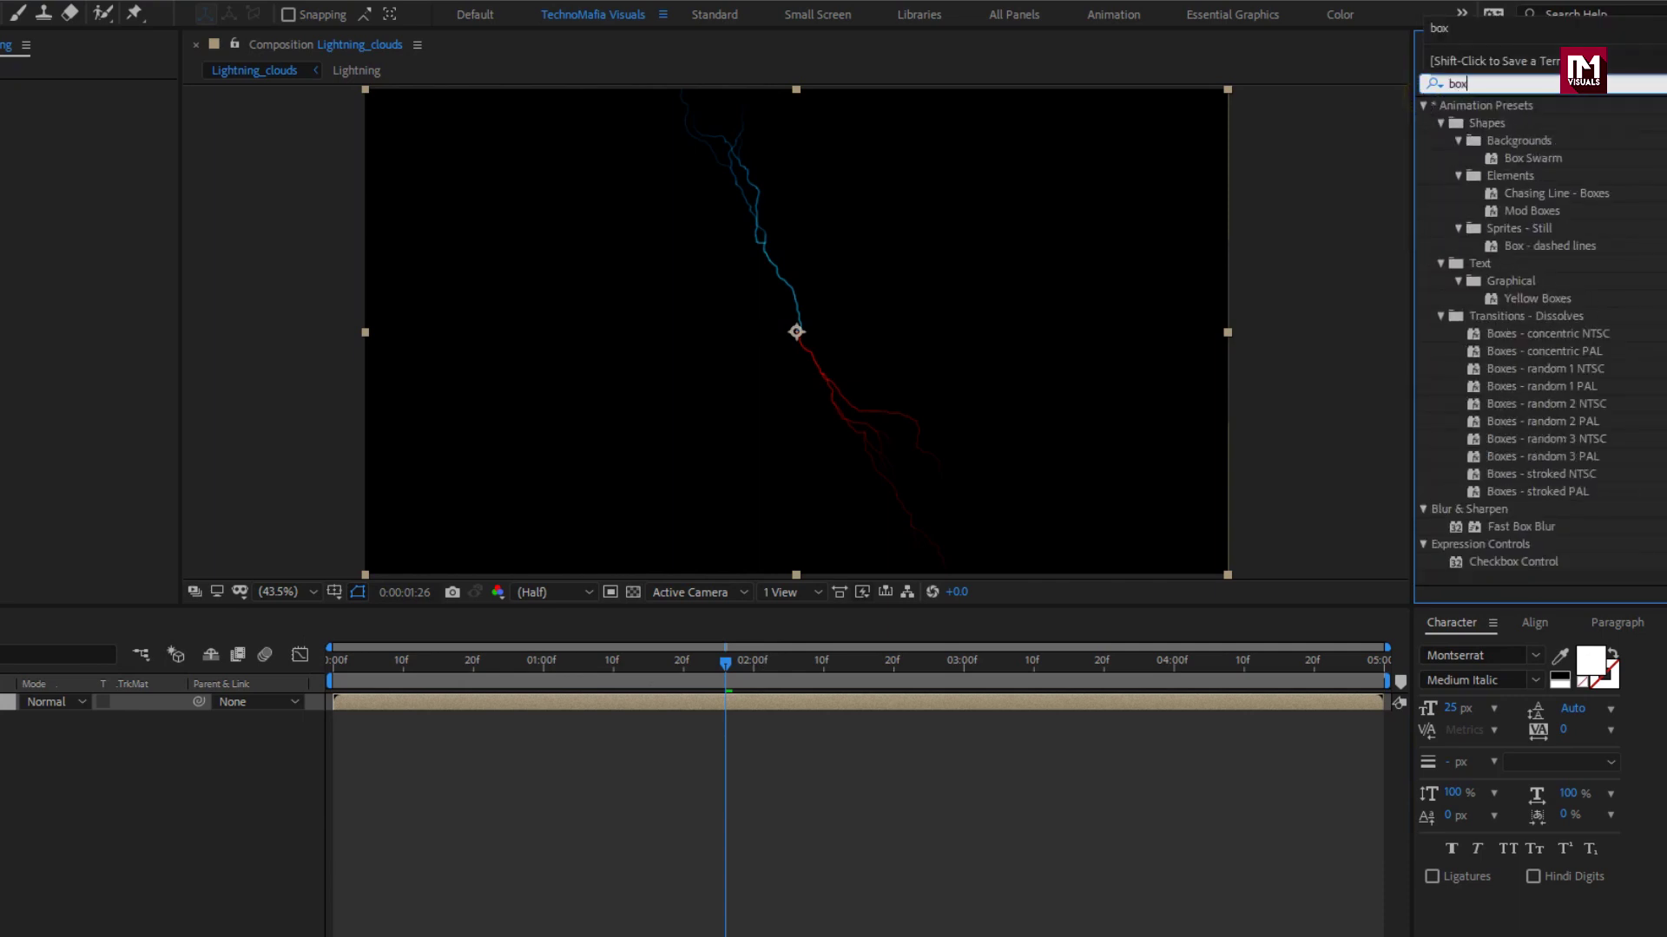
click(1499, 233)
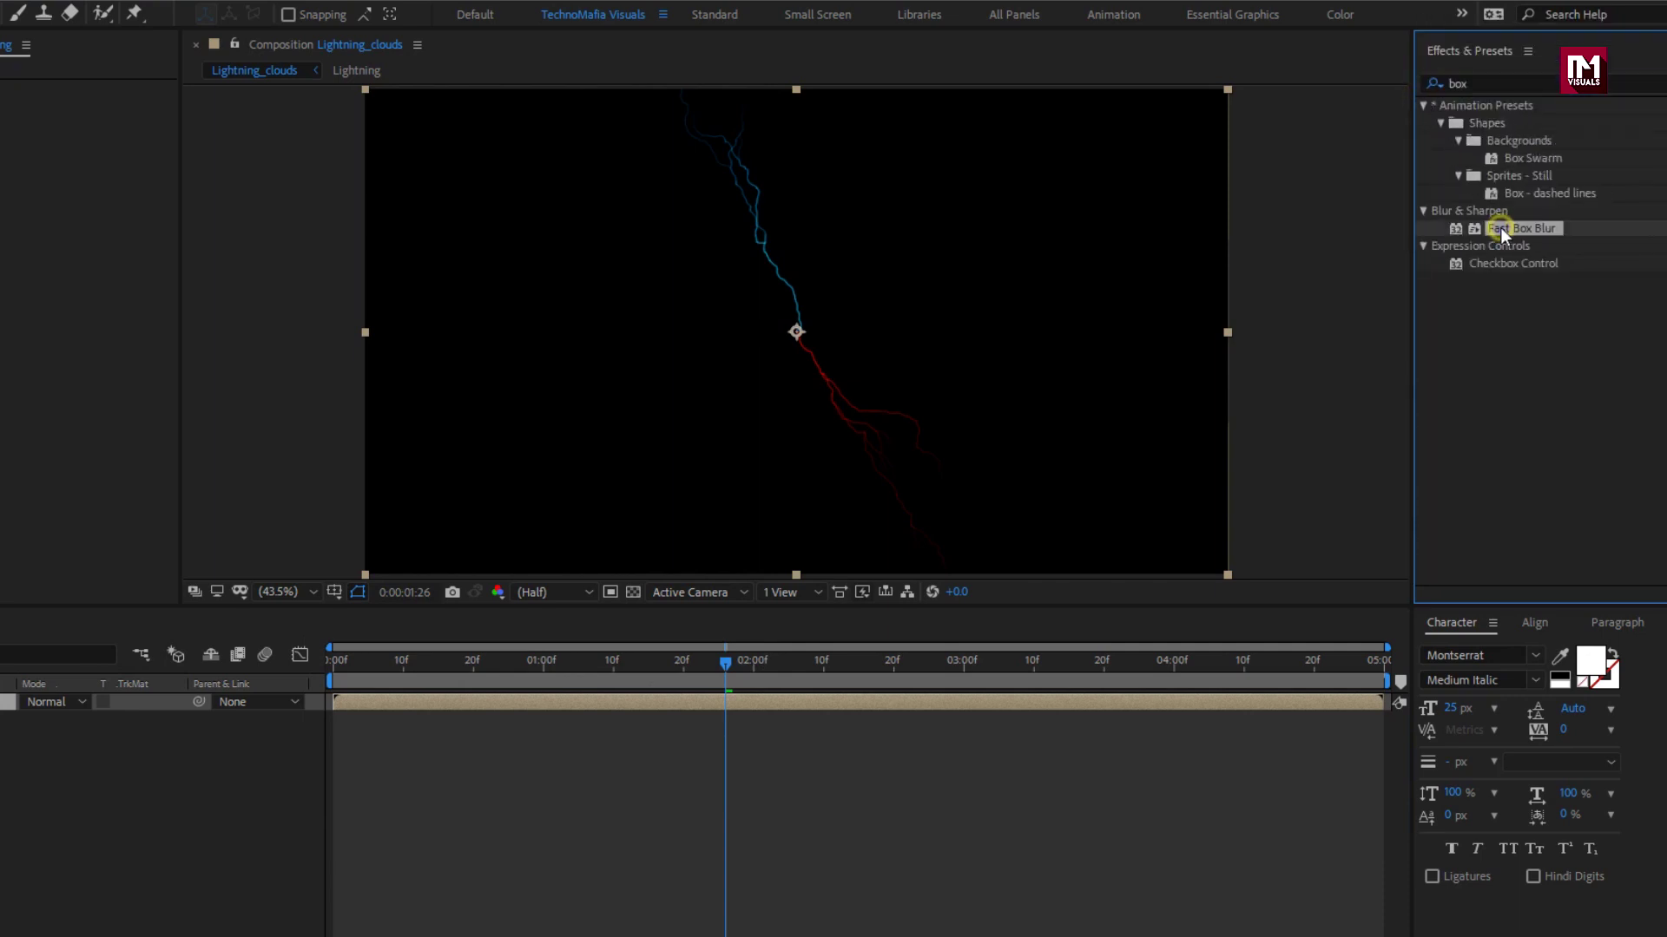
double_click(1511, 231)
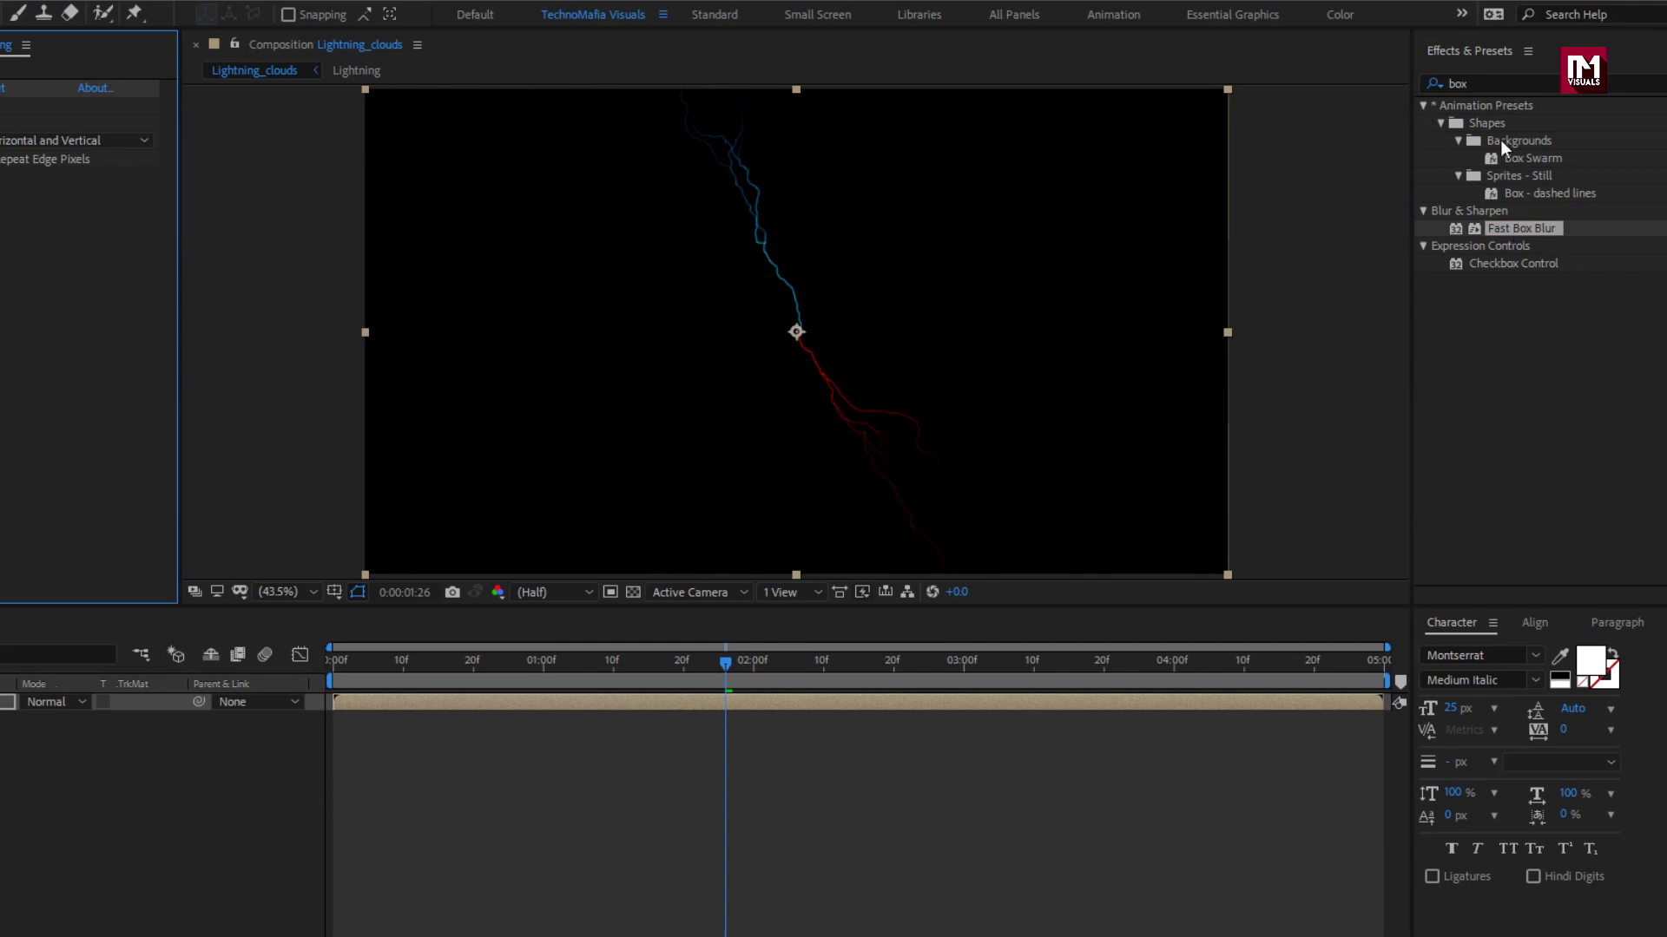
double_click(1476, 82)
text(expos)
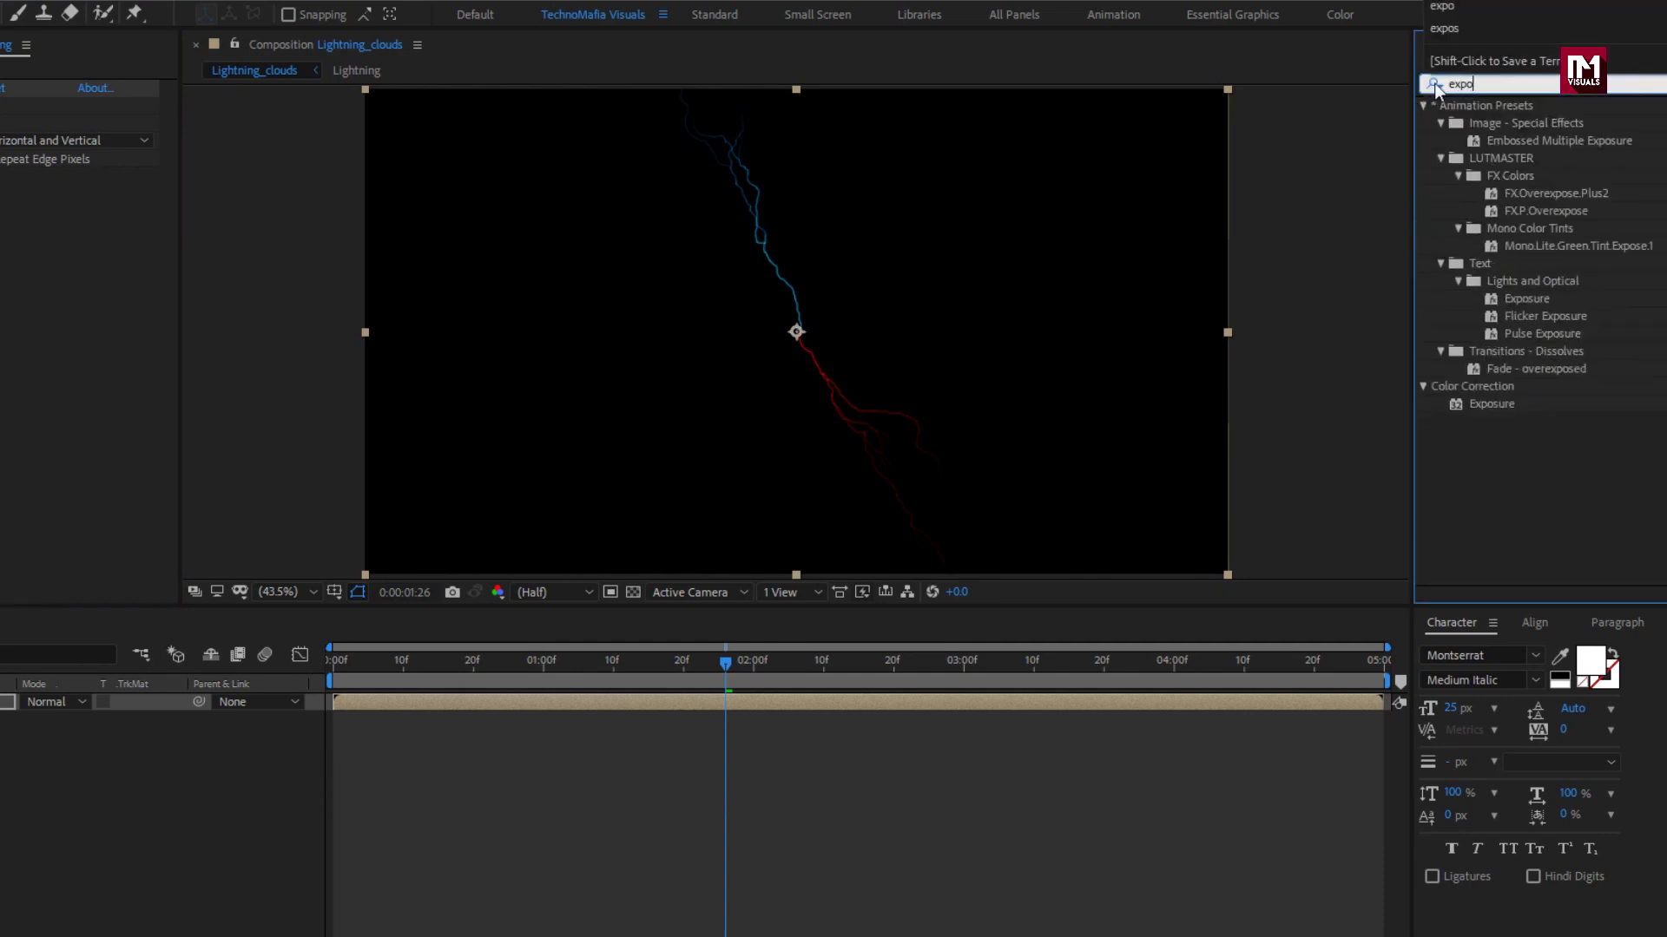
click(1504, 406)
double_click(1499, 406)
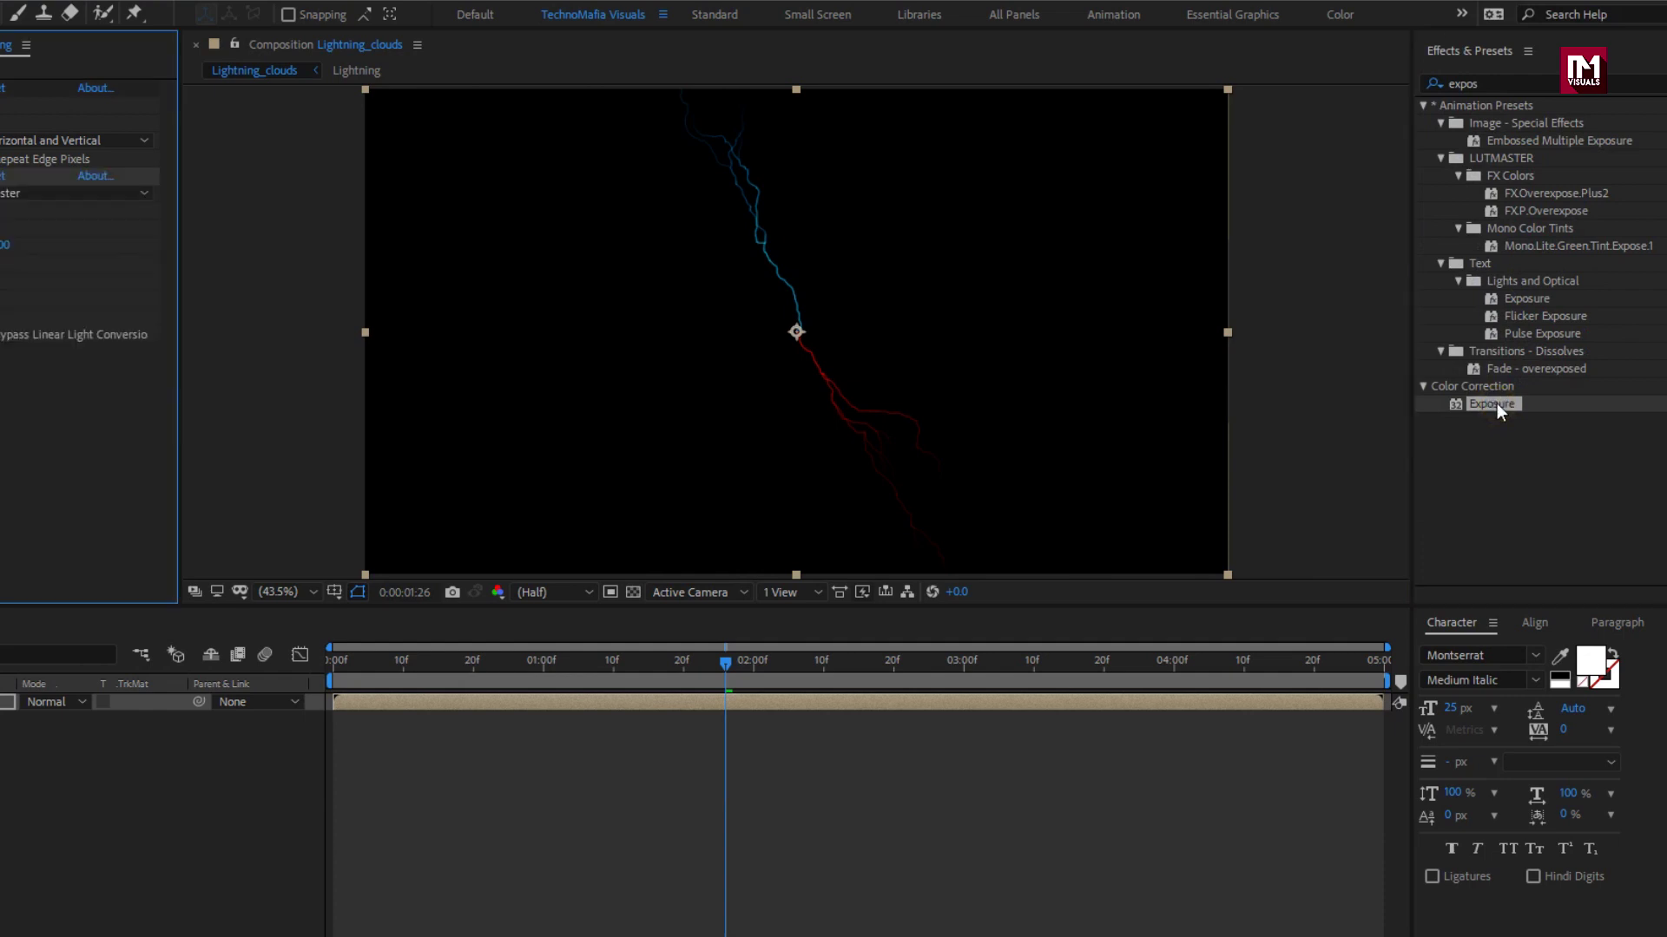
Set Exposure to 11 and raise the Fast Box Blur radius to about 201
click(247, 228)
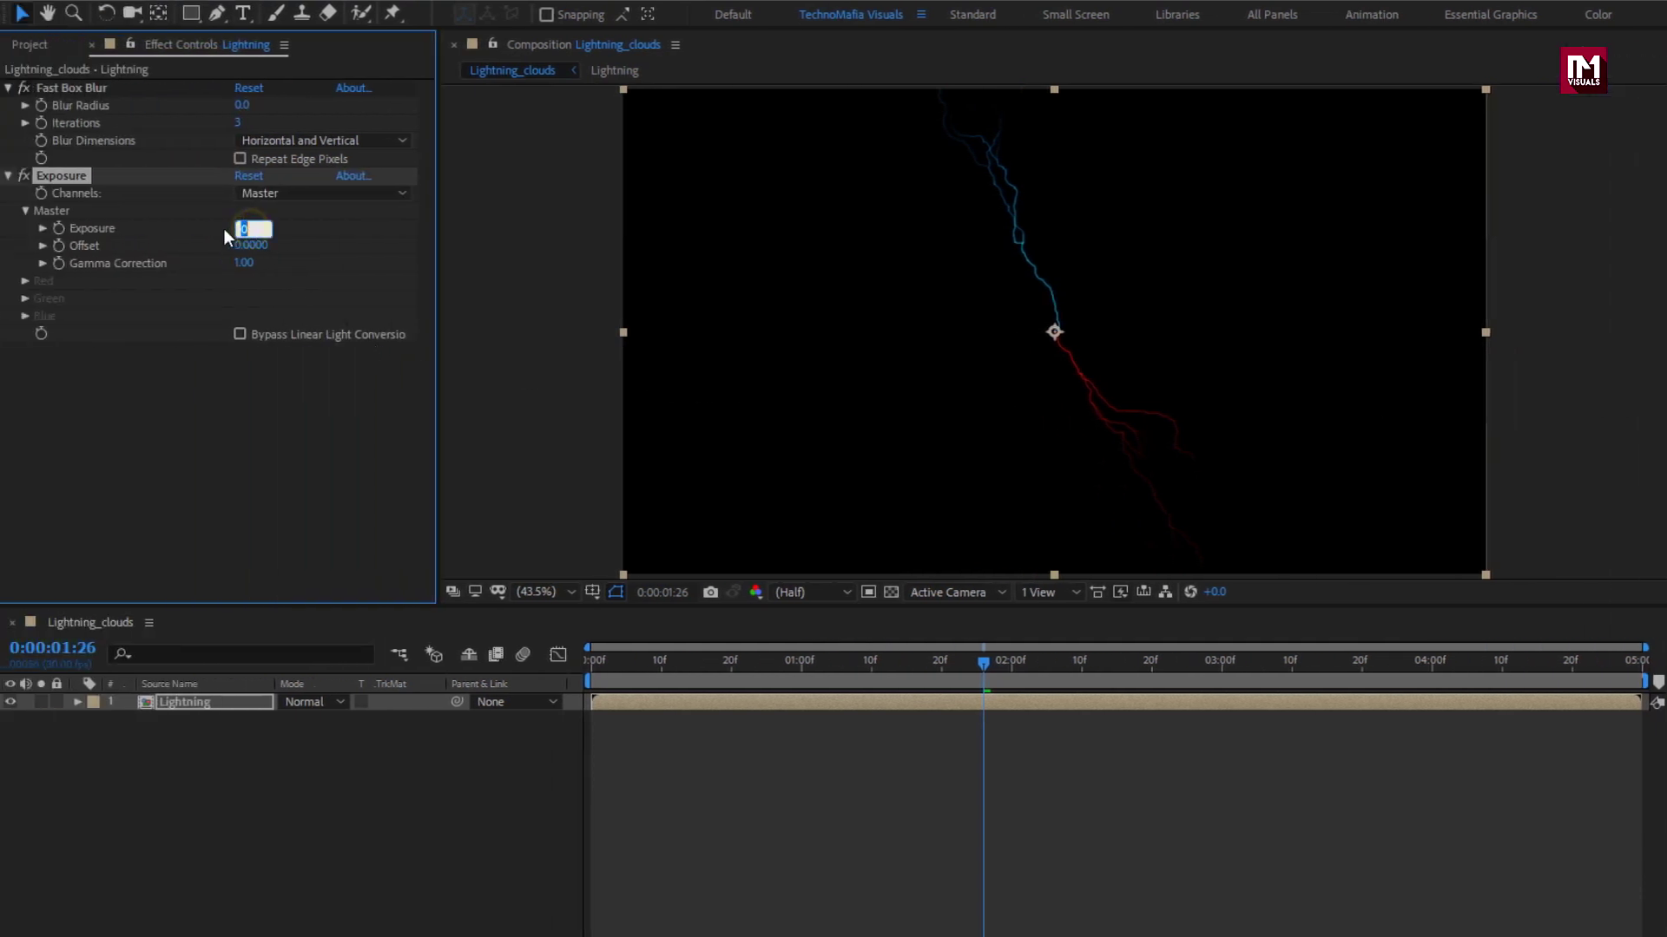
text(11)
key(Return)
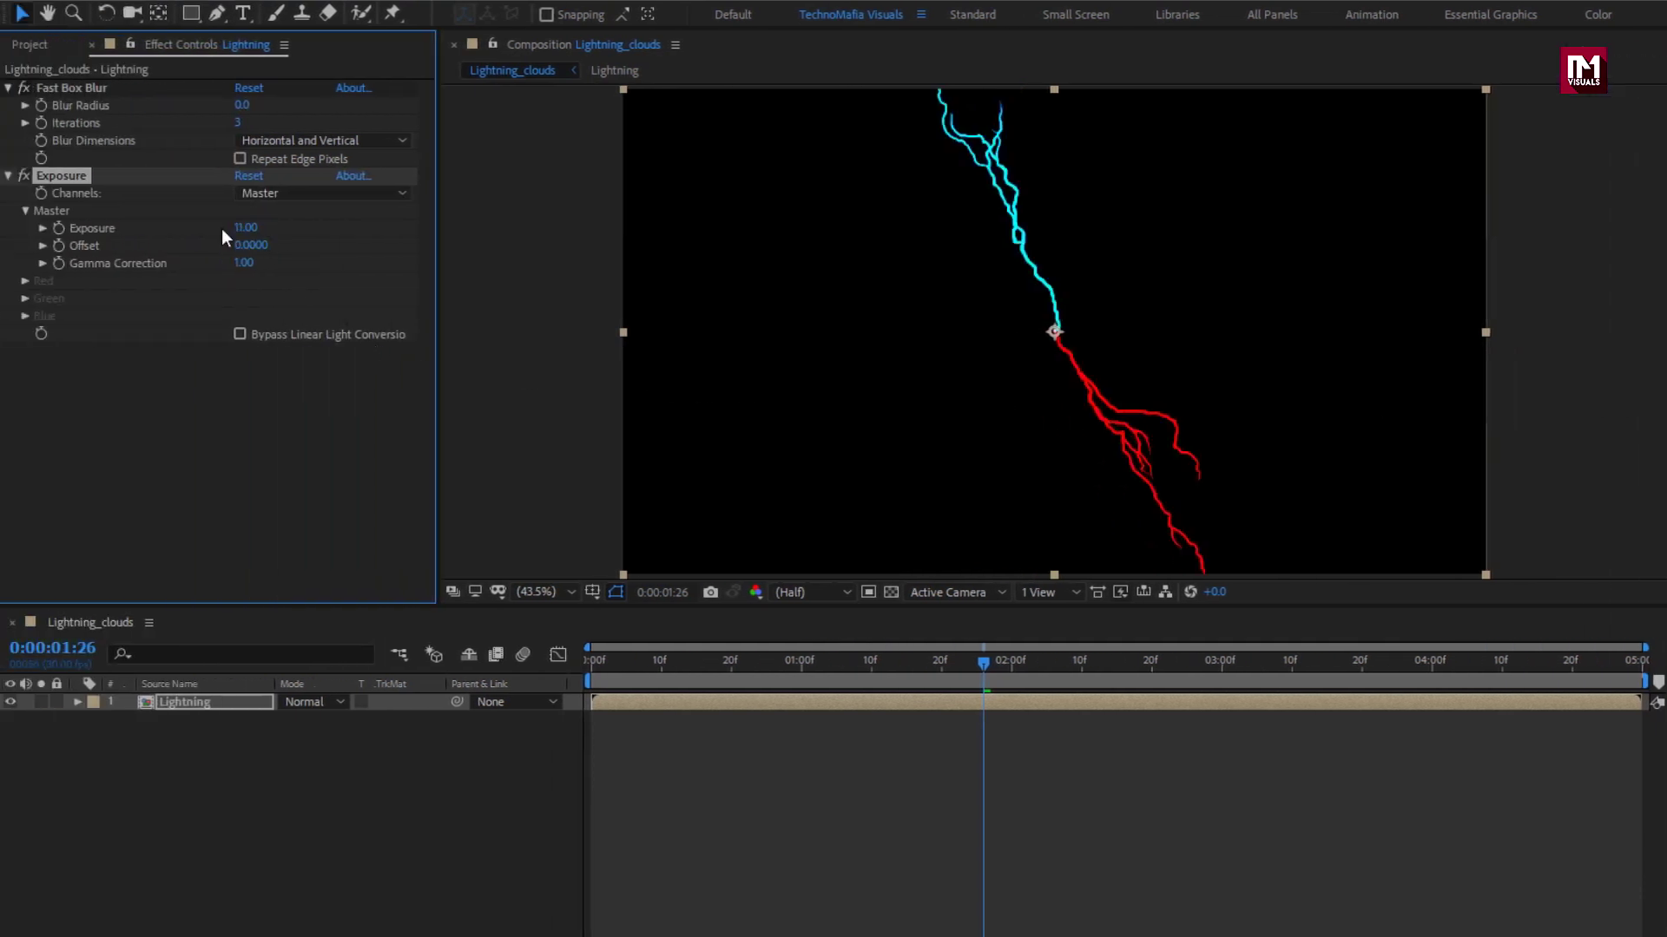
drag(243, 108, 384, 106)
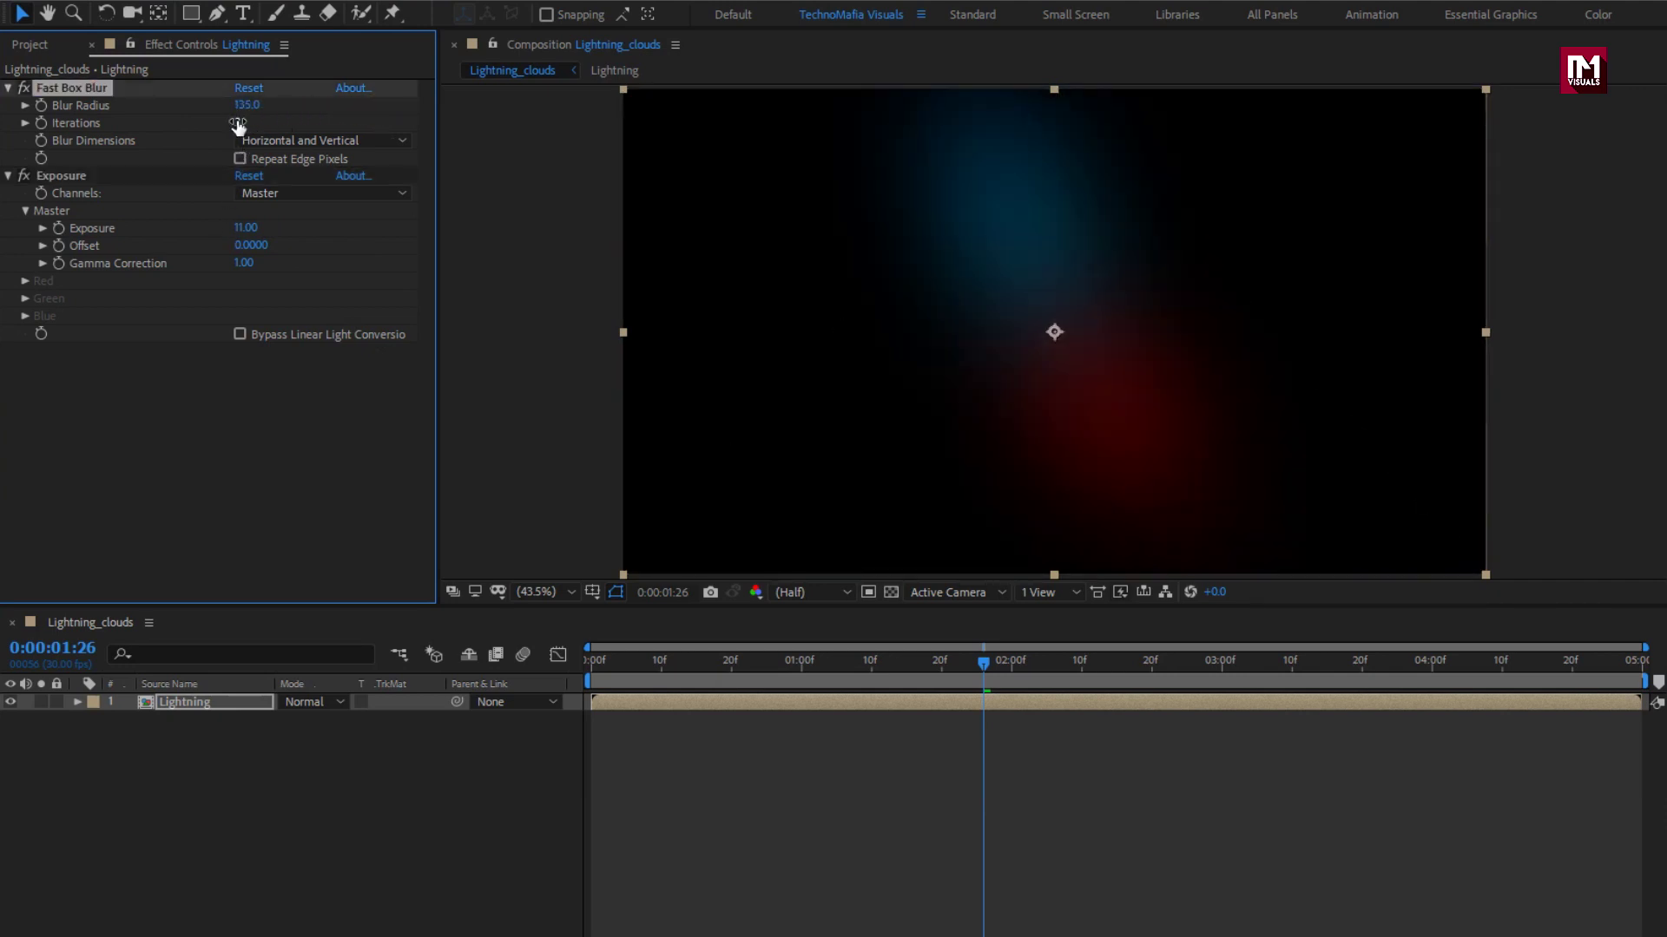
drag(247, 112, 281, 111)
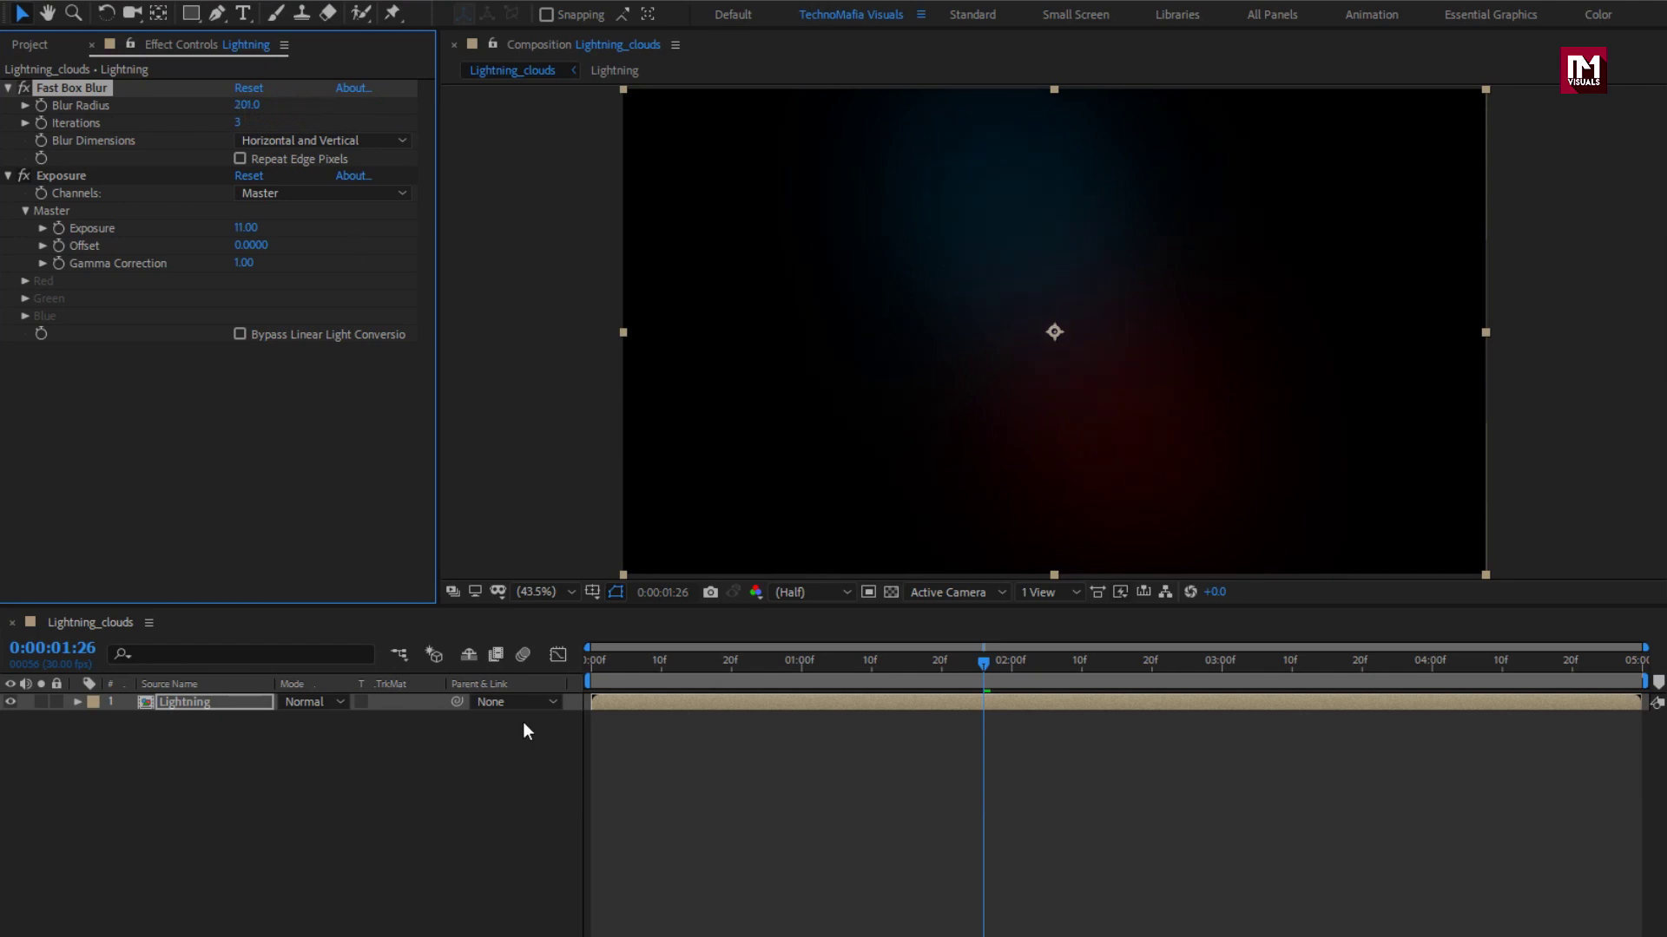
drag(611, 667, 970, 665)
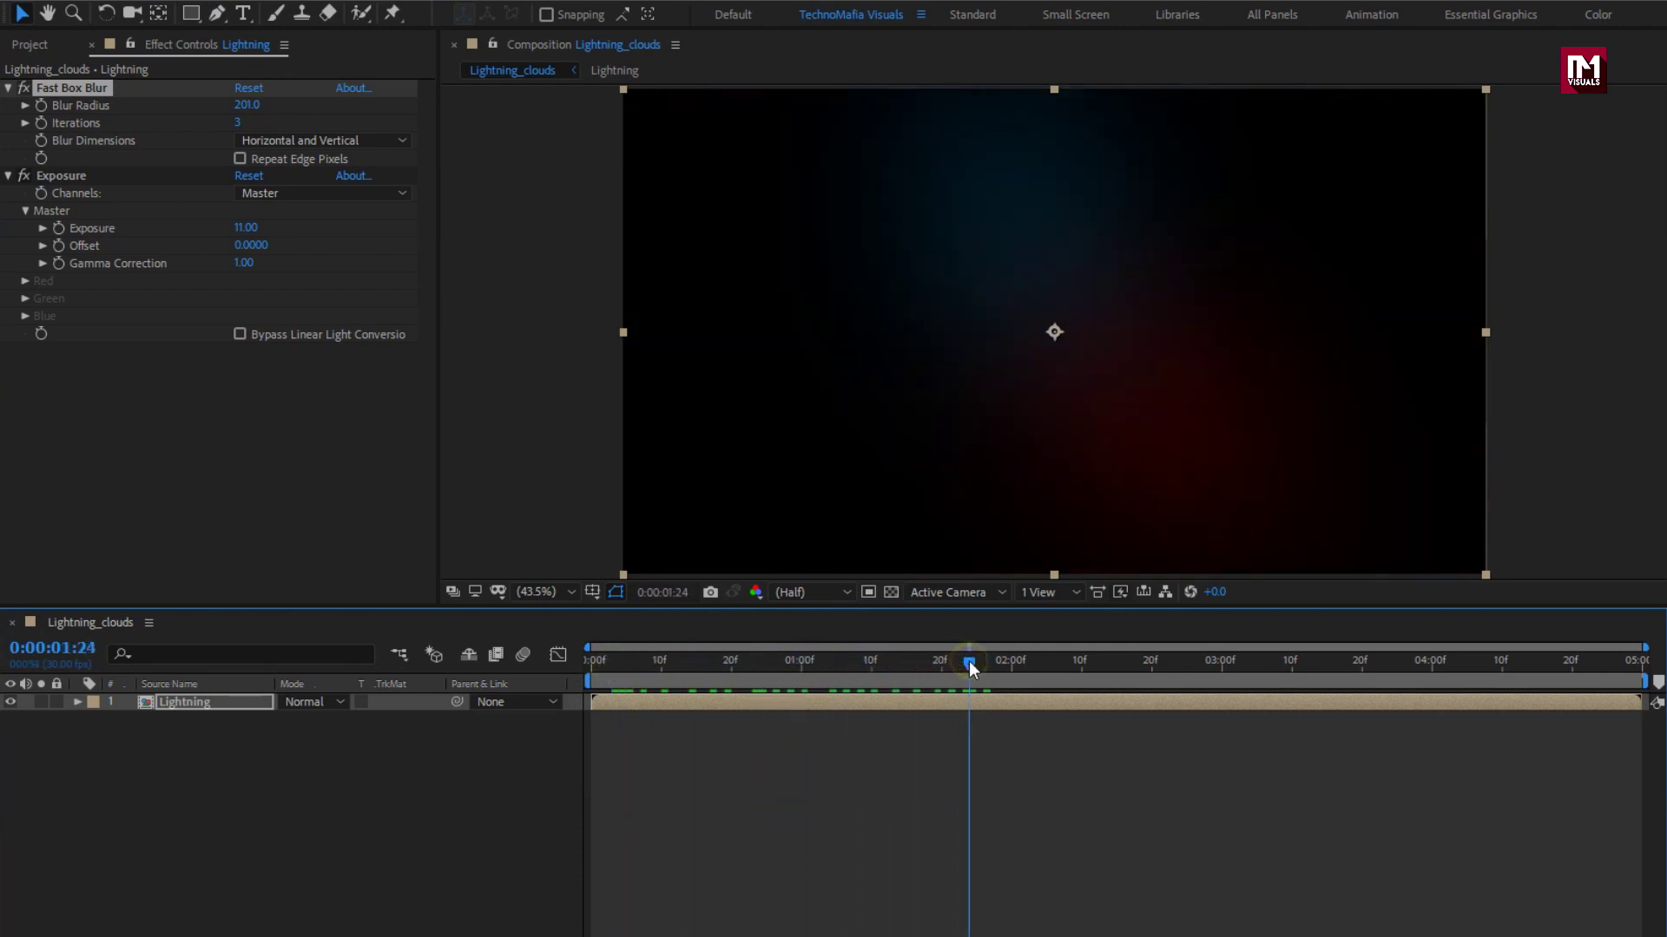
Apply CC Composite to the lightning with Composite Original set to Add
click(9, 89)
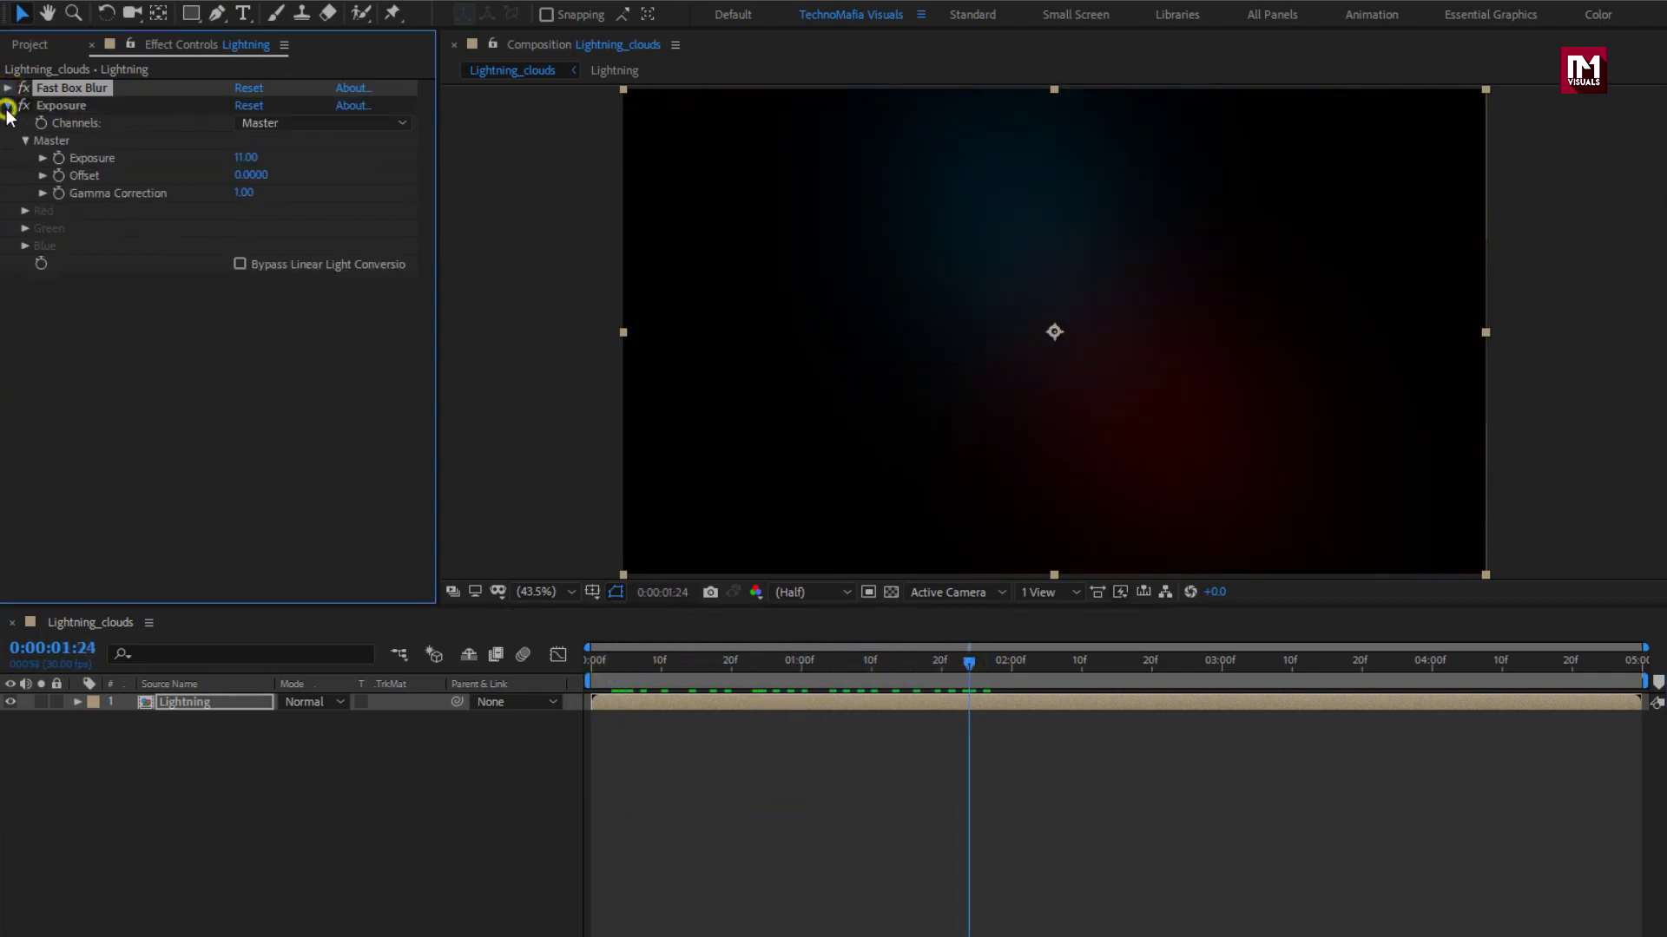
drag(1485, 83, 1409, 87)
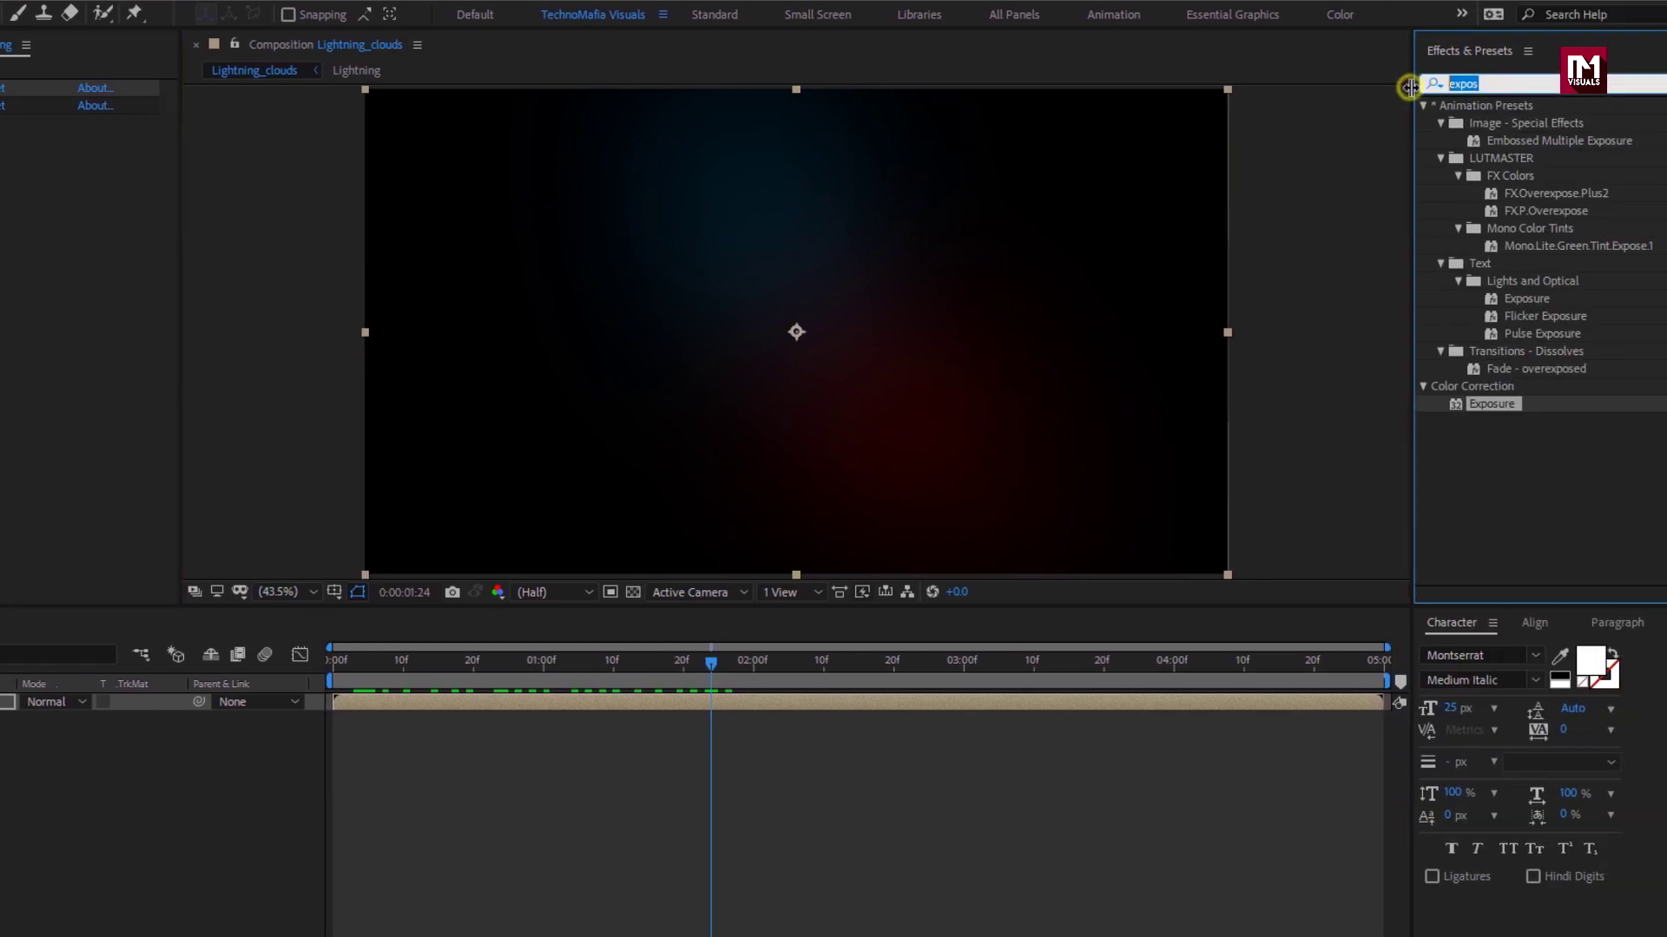
text(cc c)
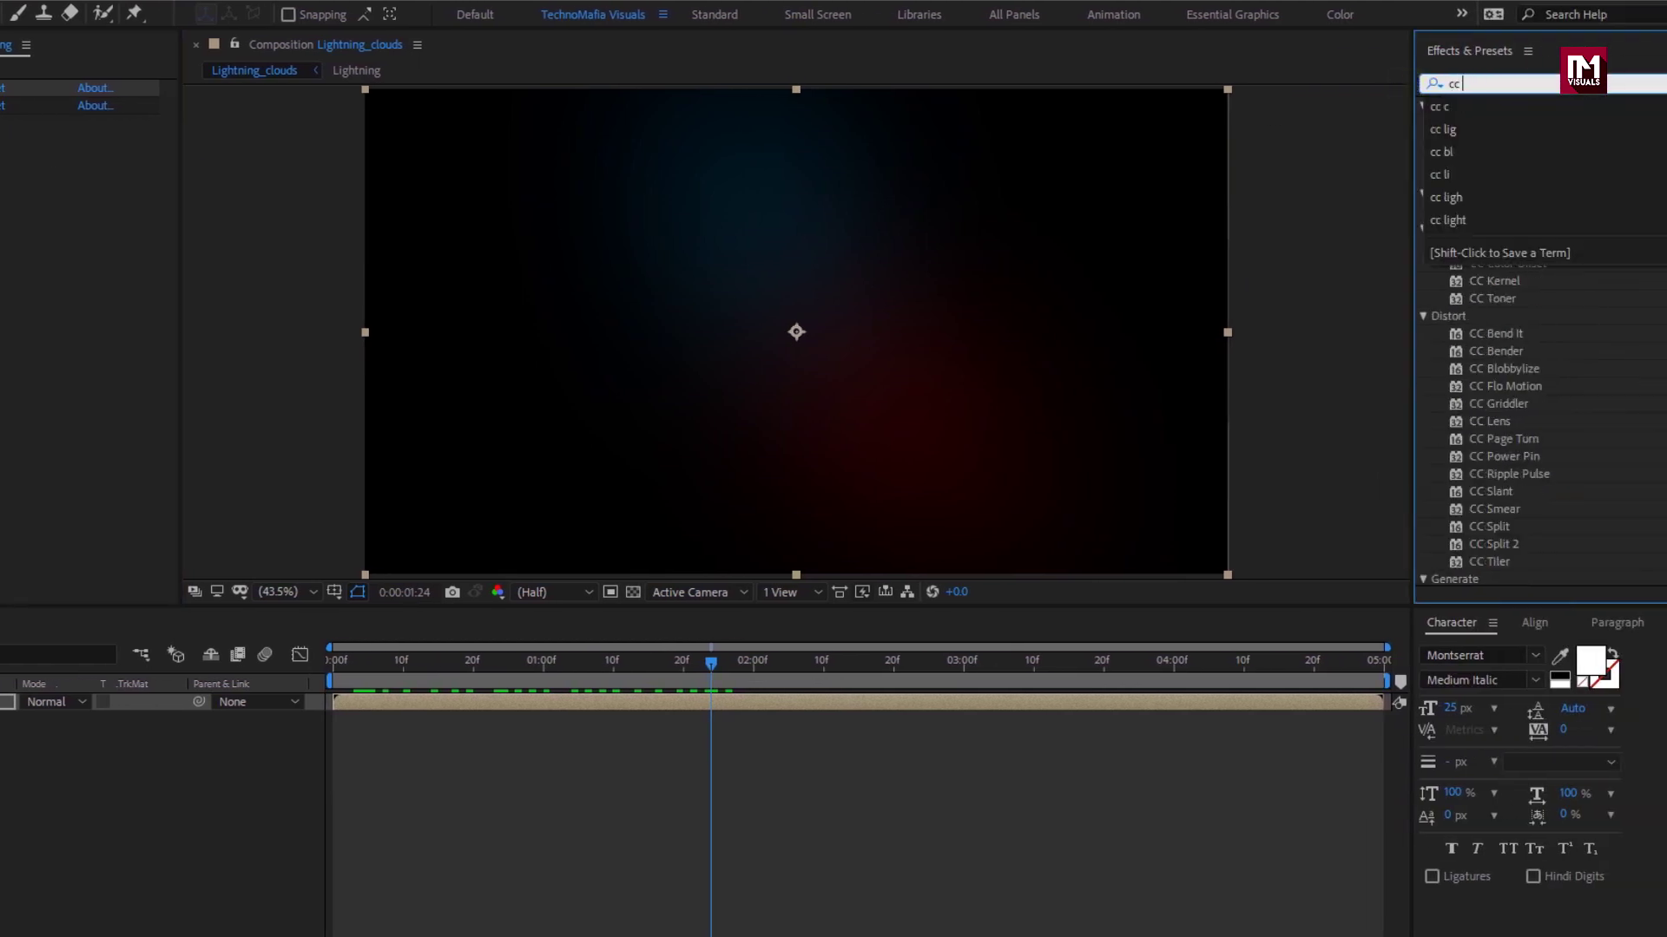
double_click(1524, 164)
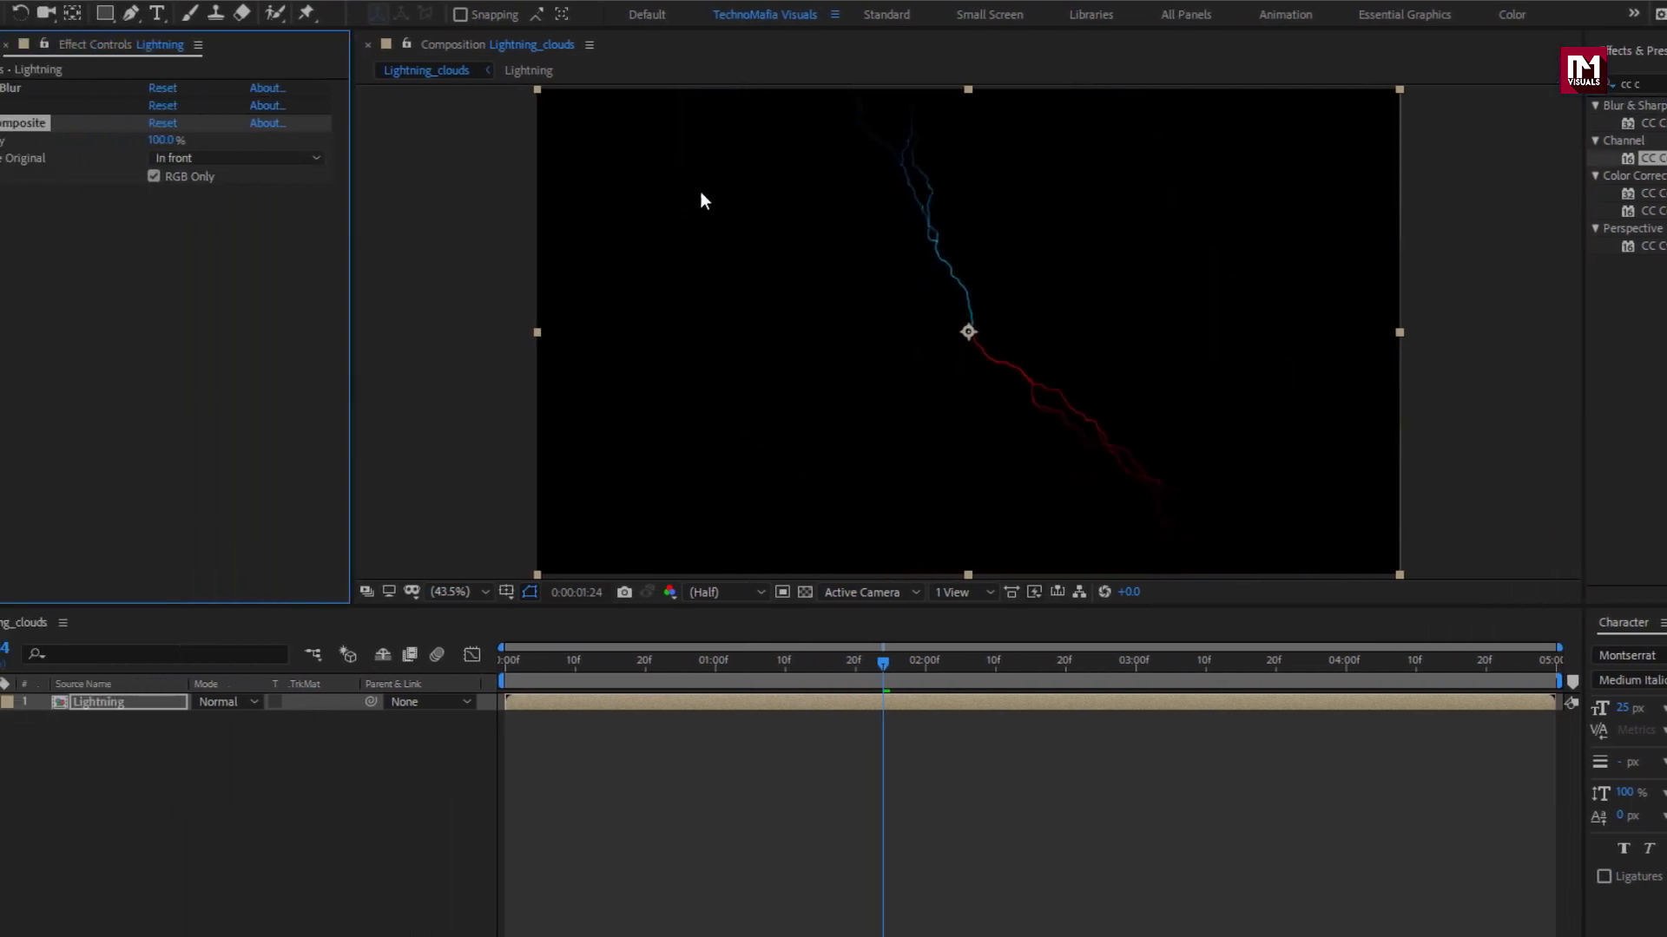
click(95, 158)
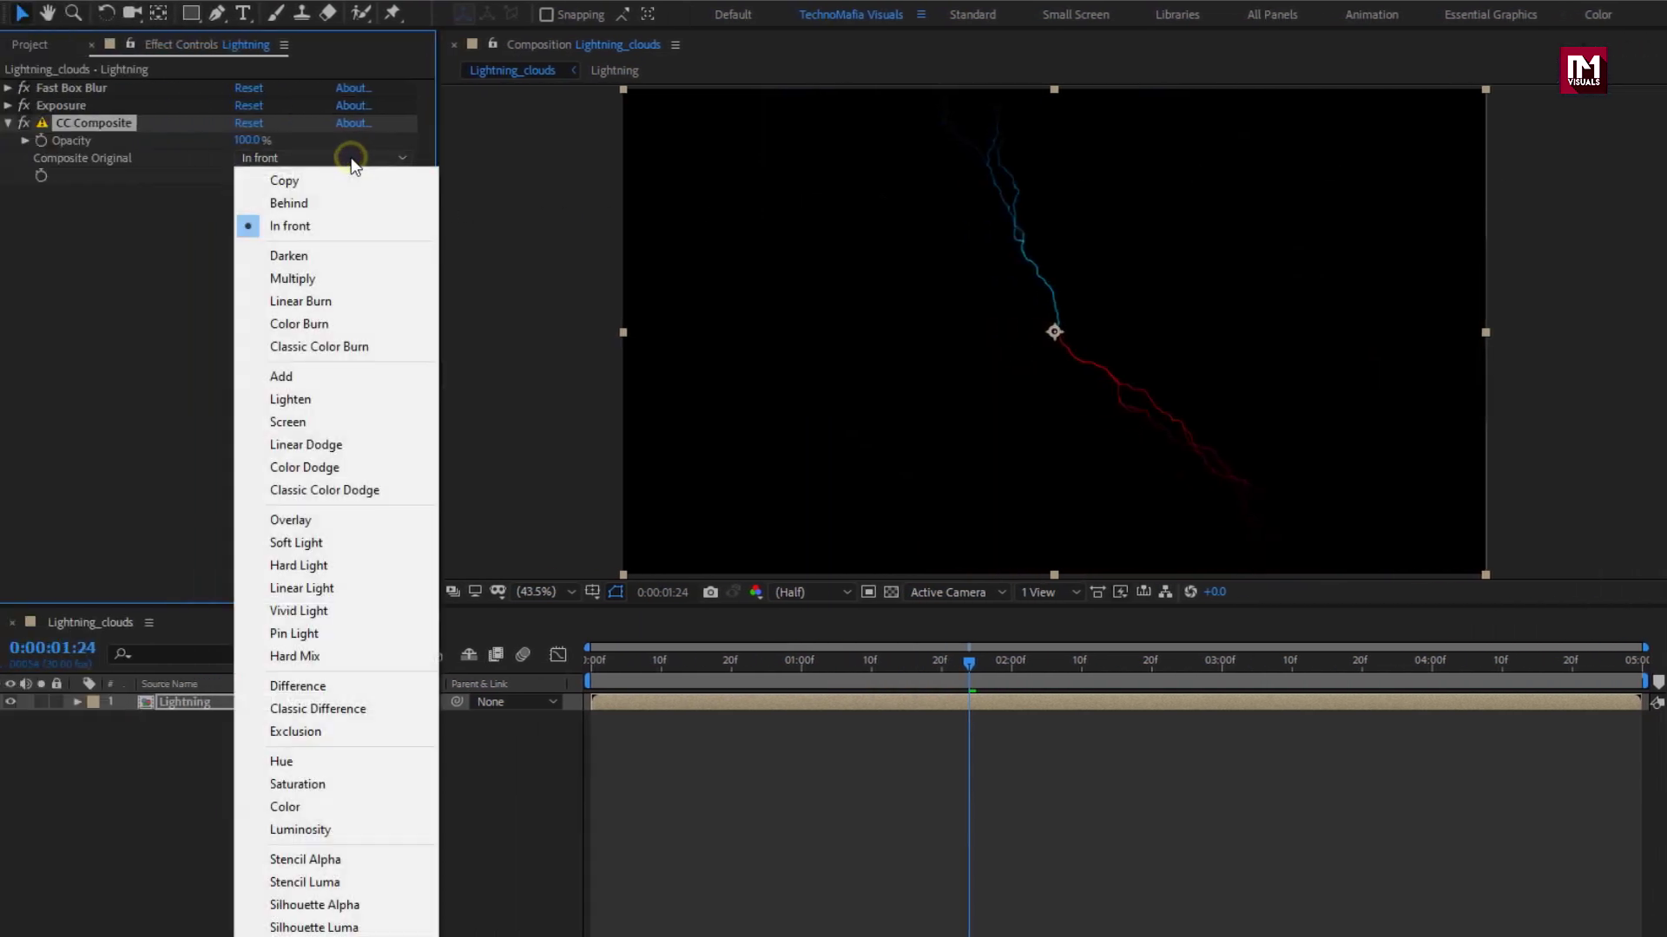
click(340, 380)
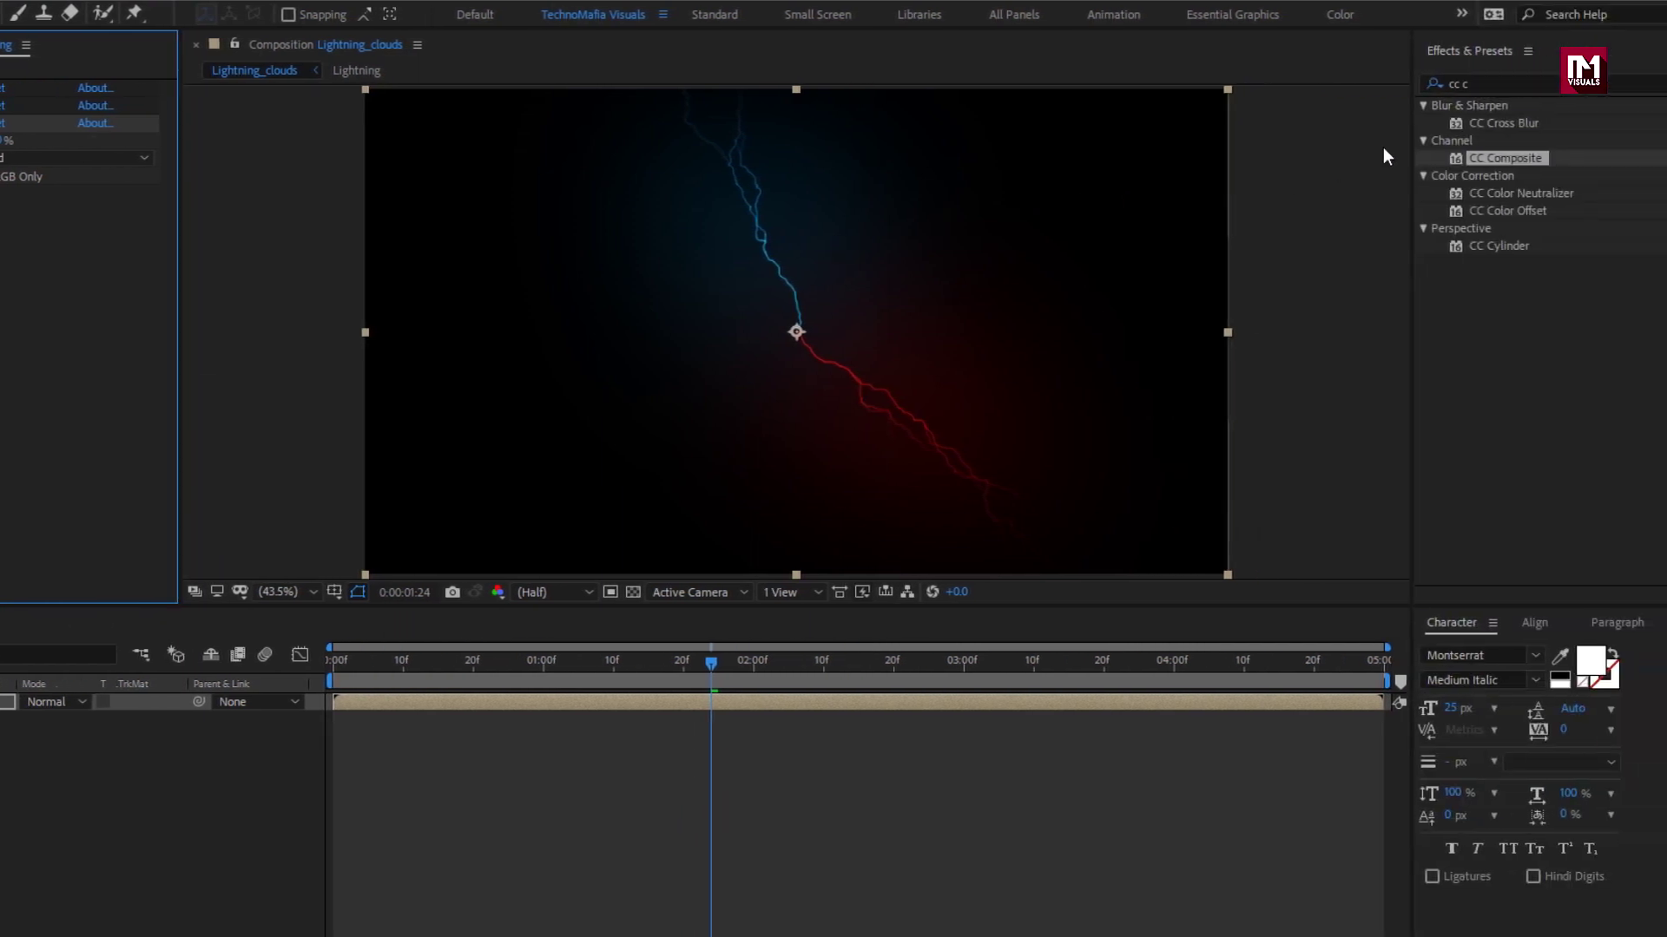
Search Effects & Presets for Fast Box Blur
click(1481, 85)
text(box b)
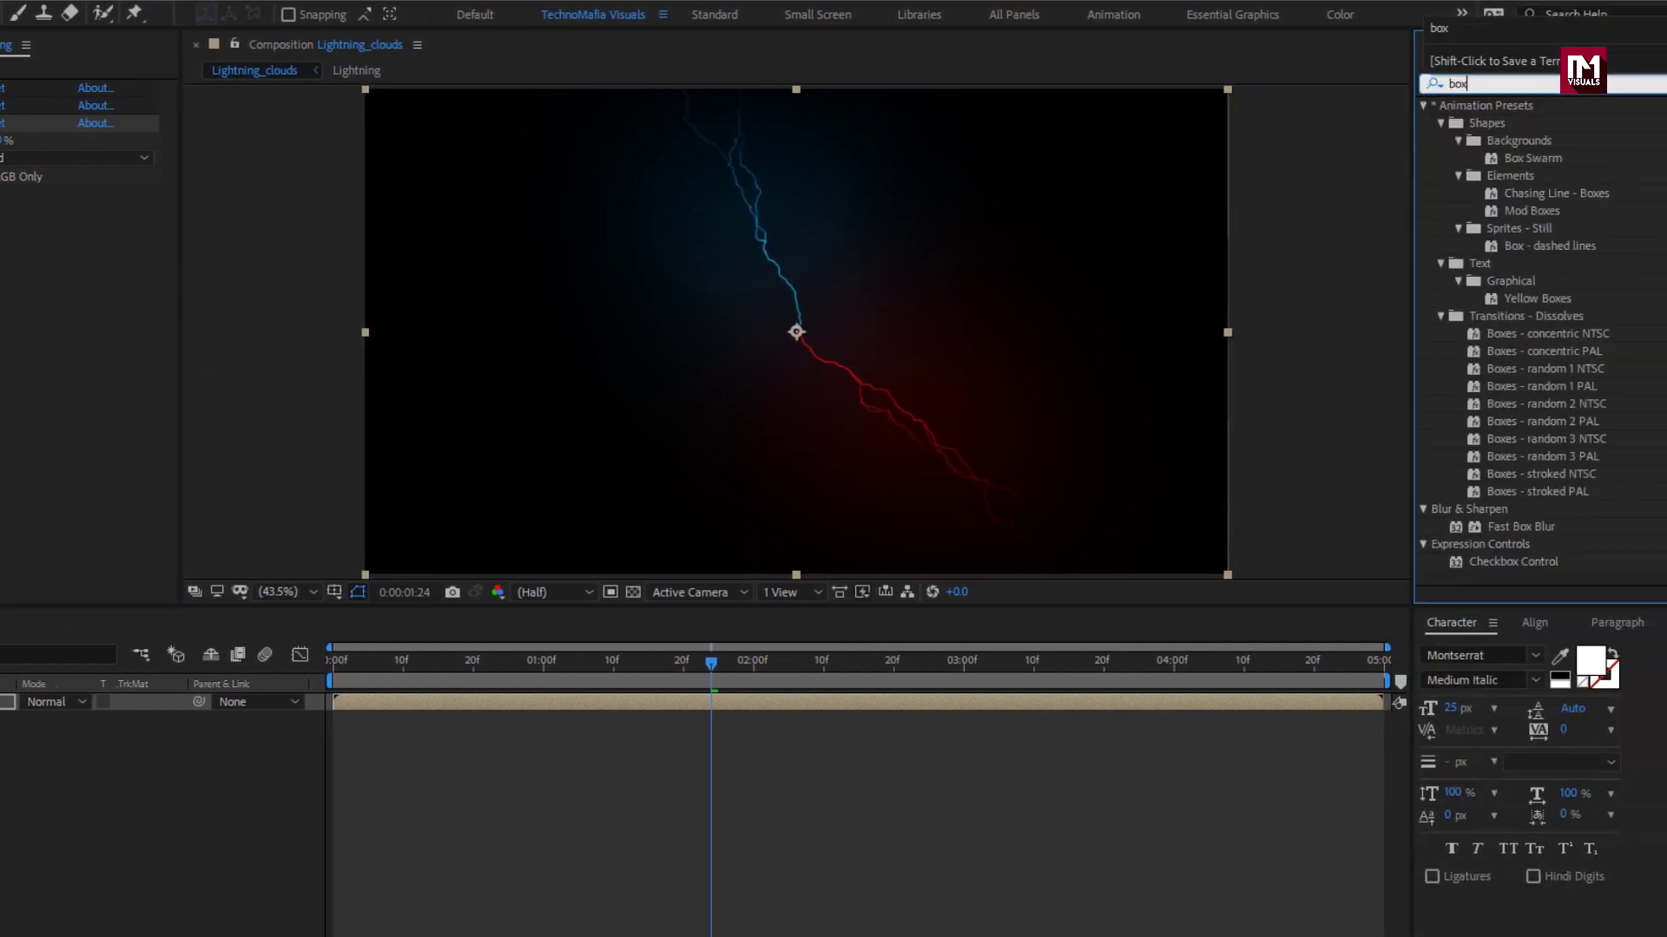
click(1519, 130)
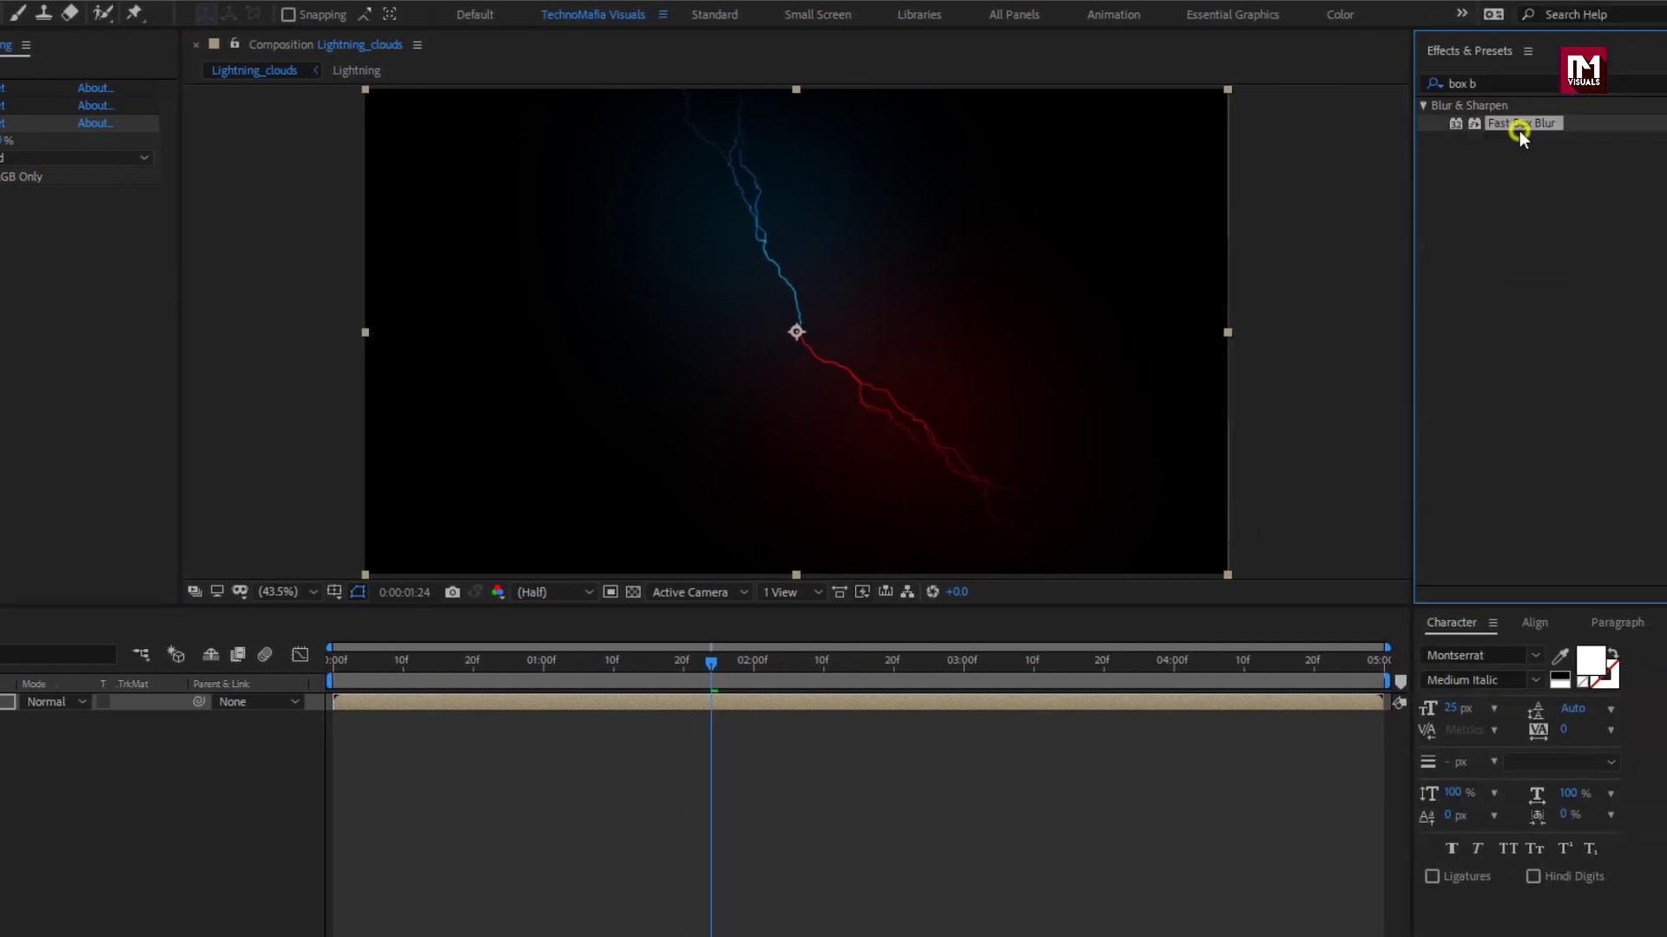
Apply a second Fast Box Blur with a blur radius of 20
double_click(1519, 127)
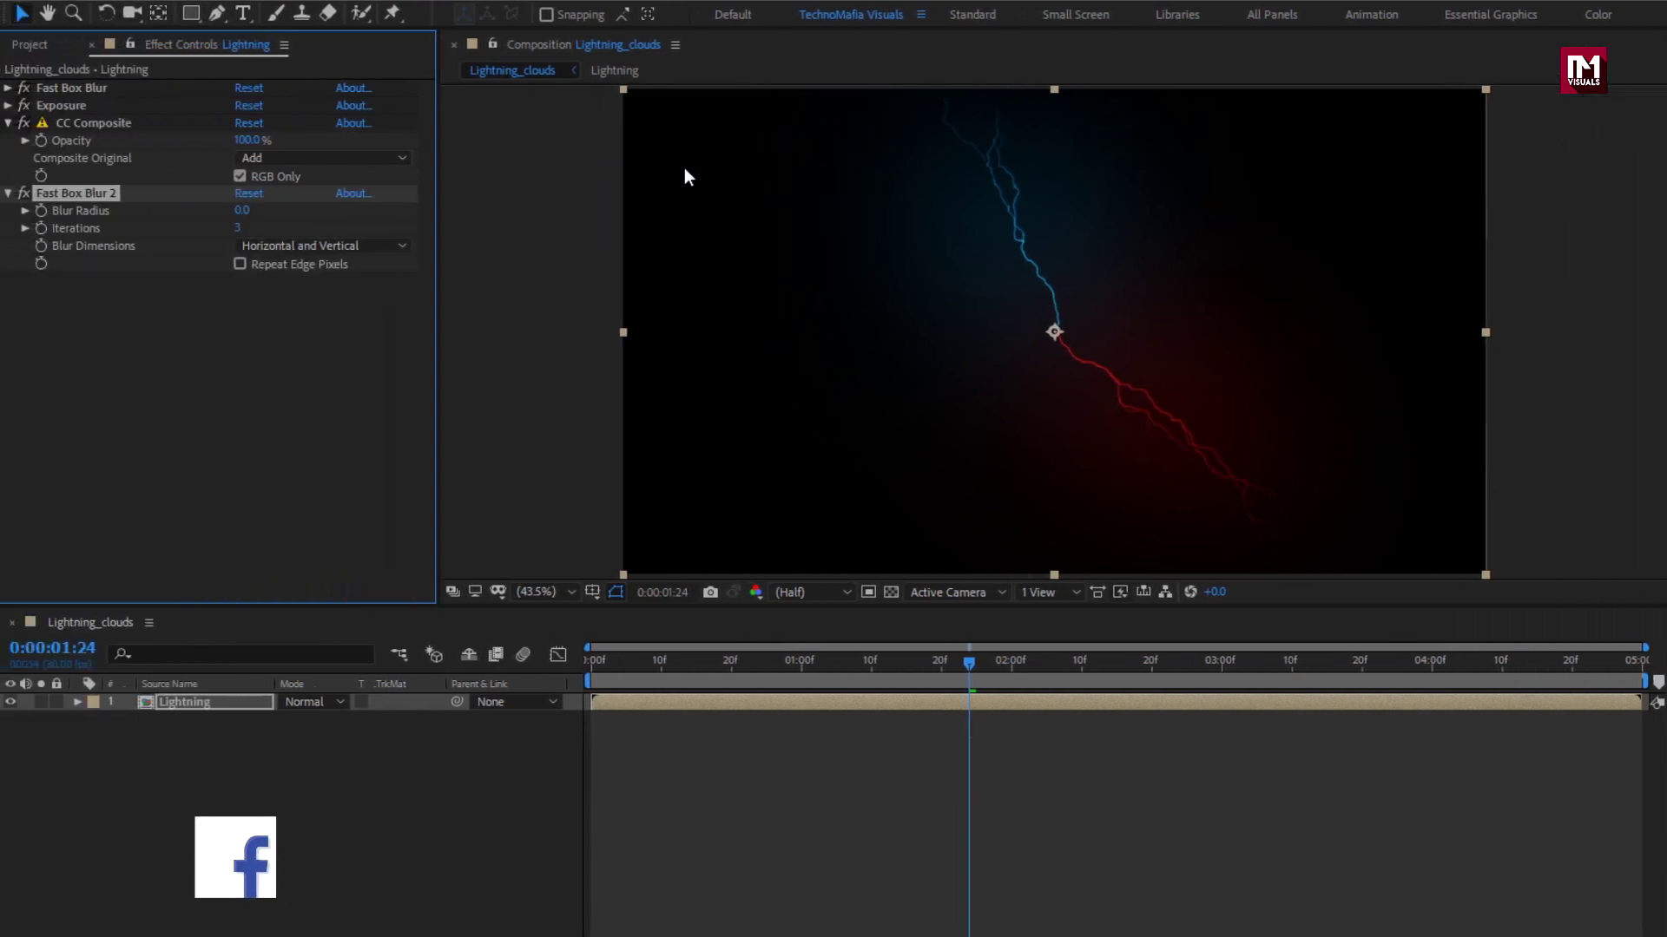
click(241, 211)
text(20)
key(Return)
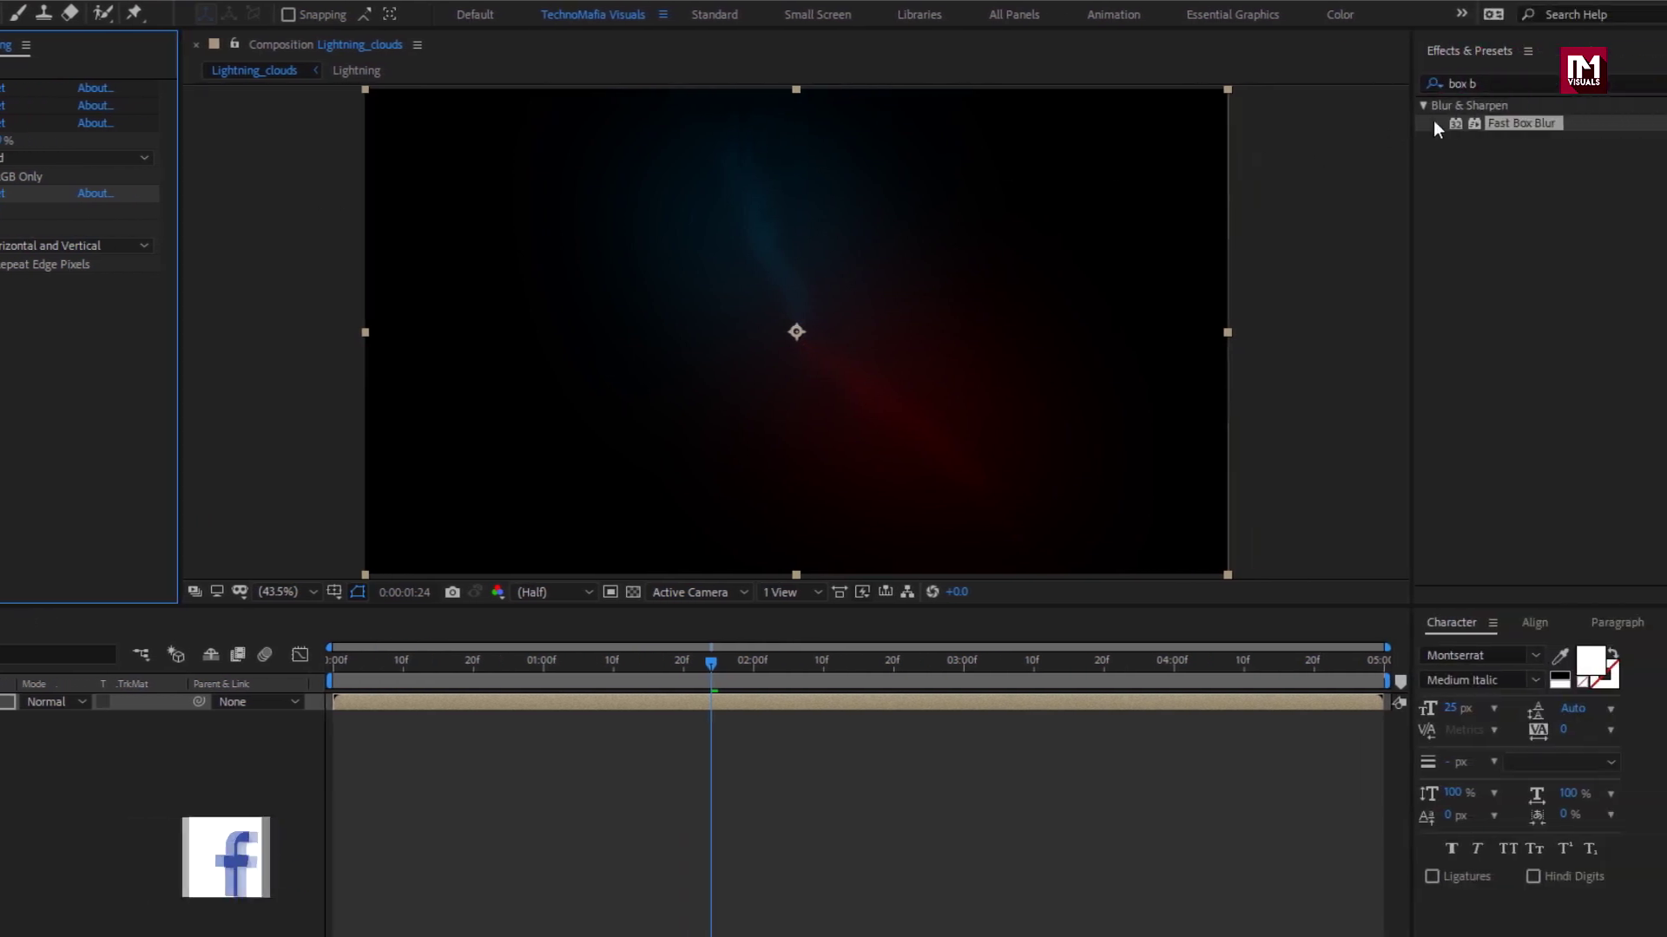
Apply a second Exposure effect set to 3.00
click(1465, 82)
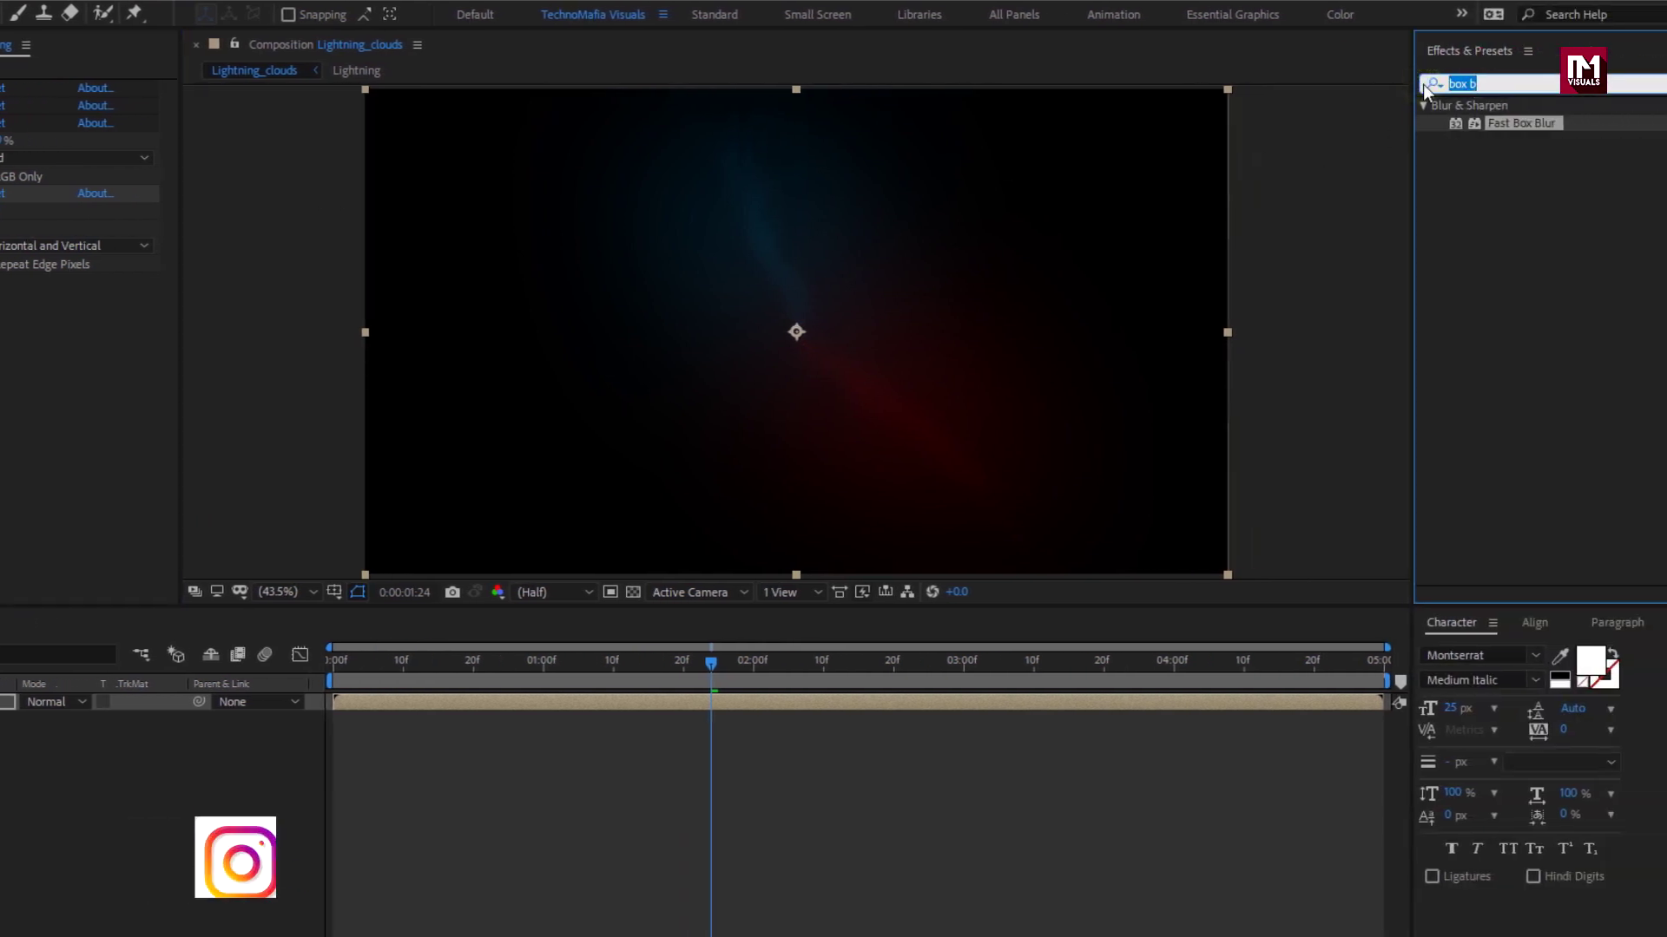
text(expo)
click(1426, 84)
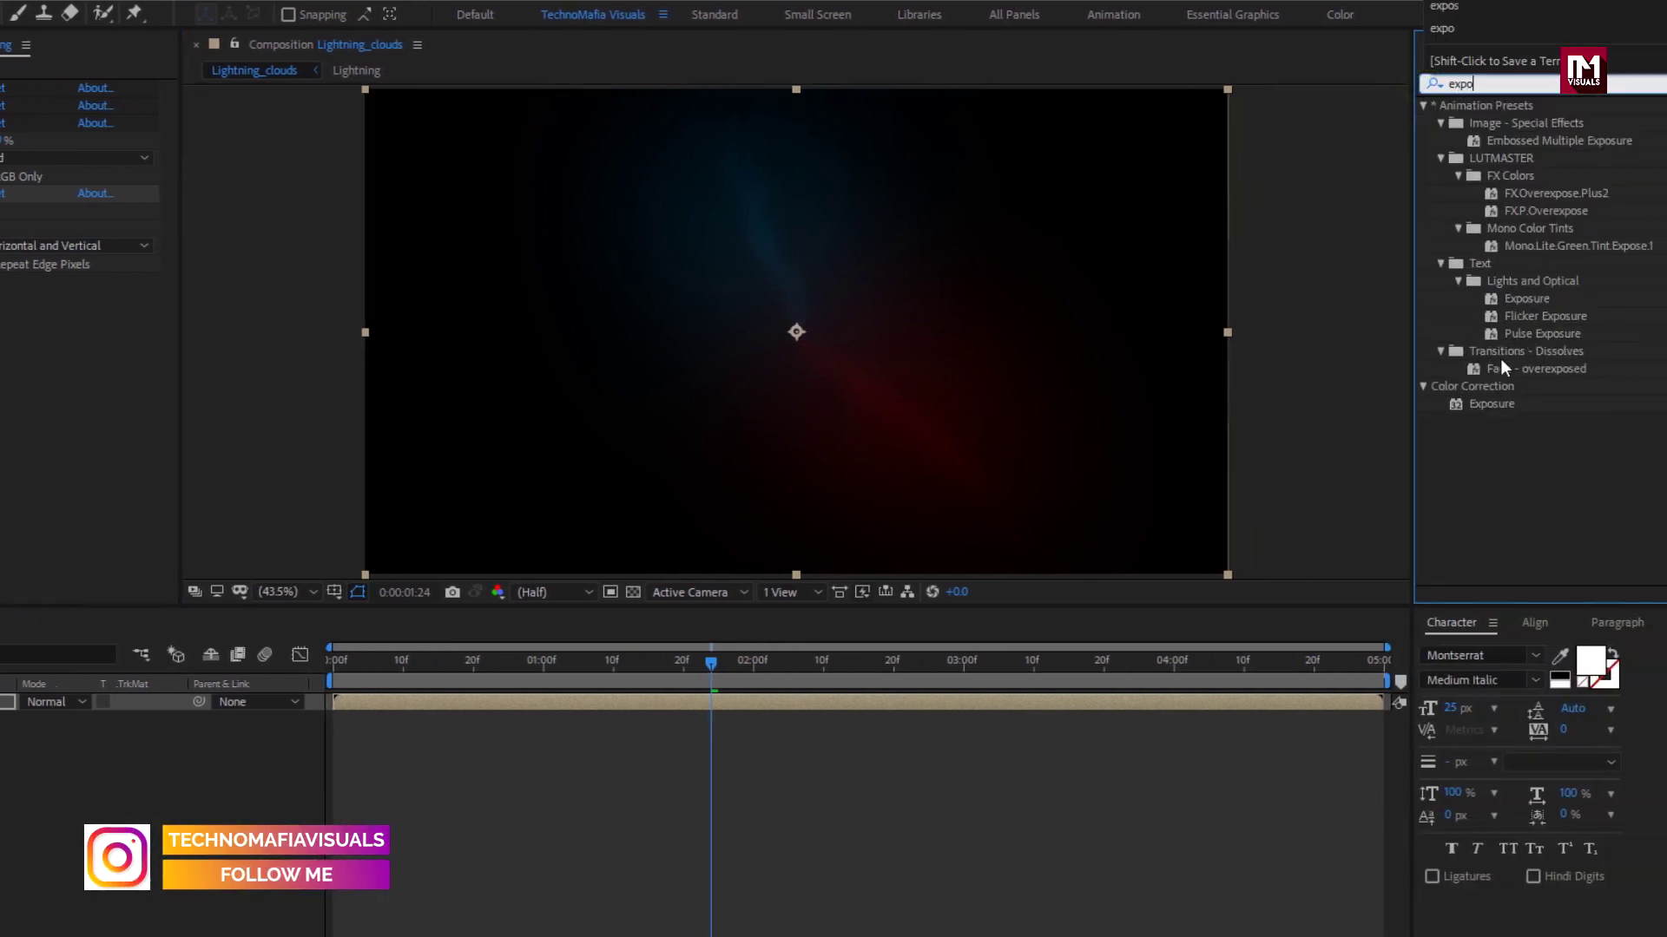
double_click(1492, 404)
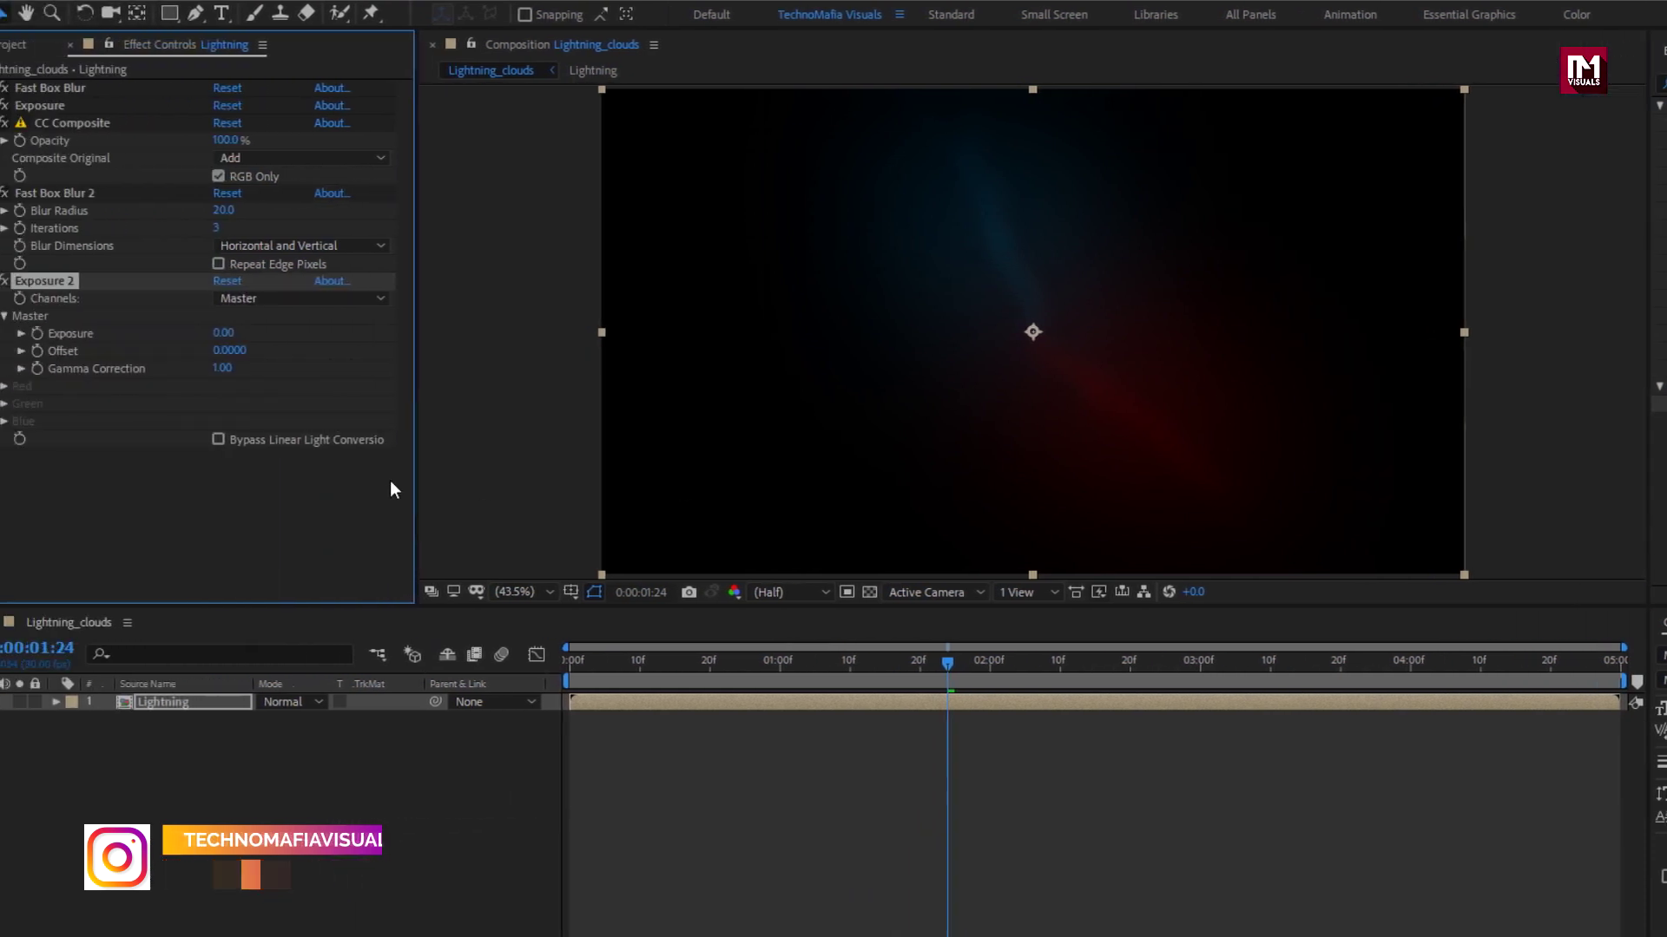
click(248, 333)
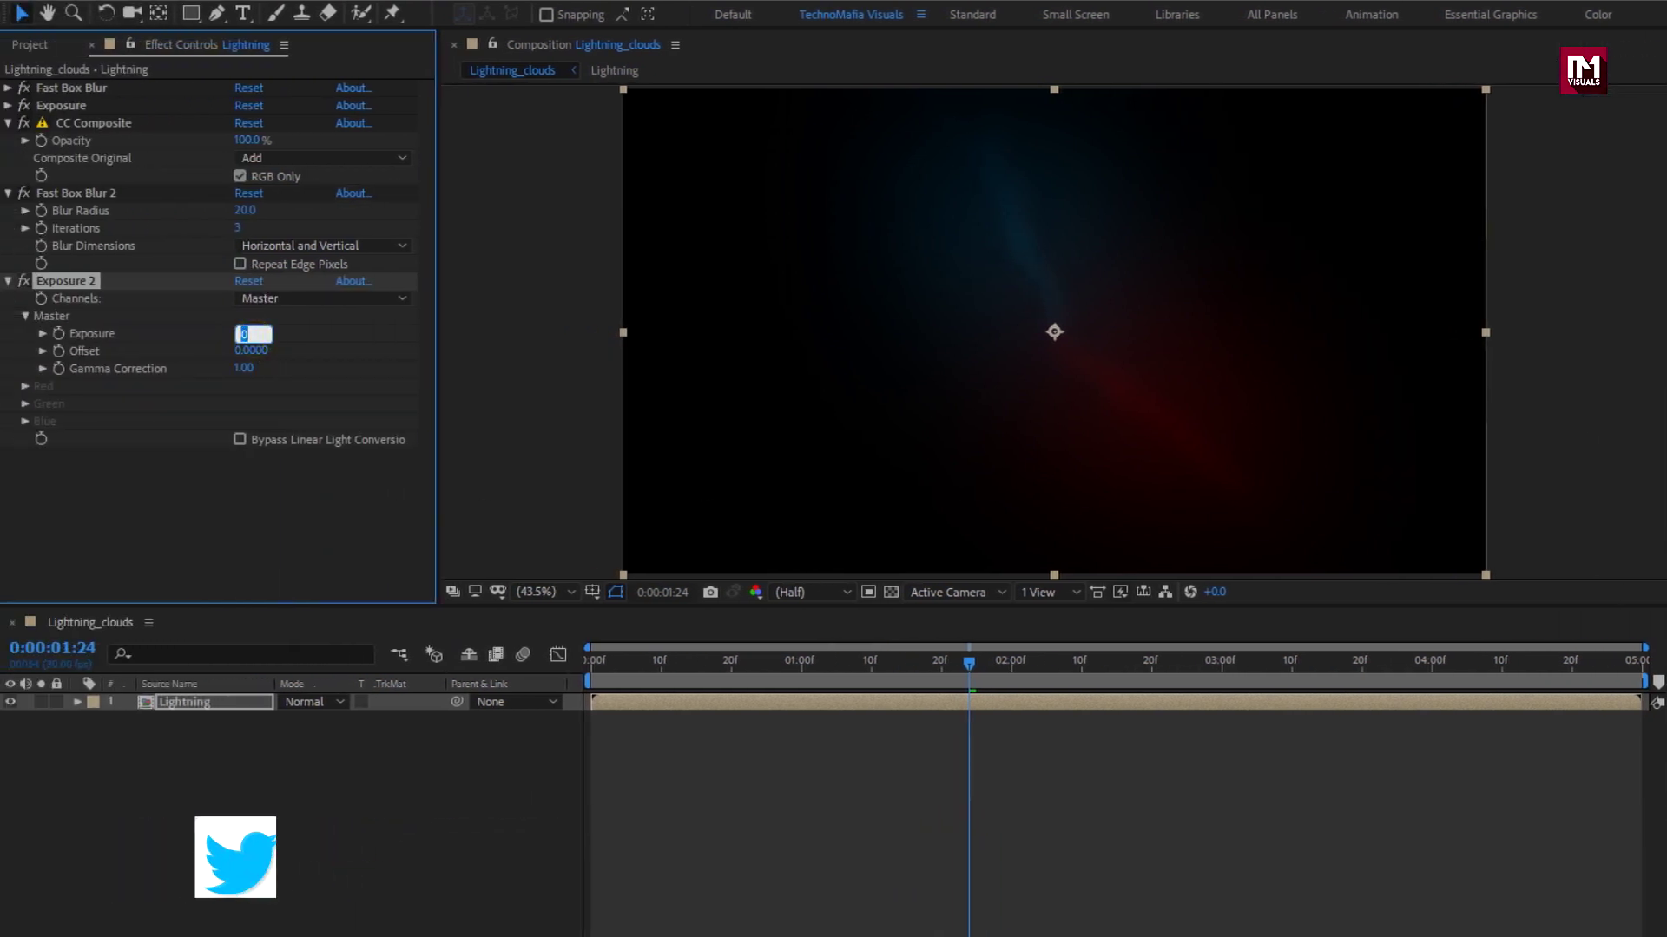
text(3)
key(Return)
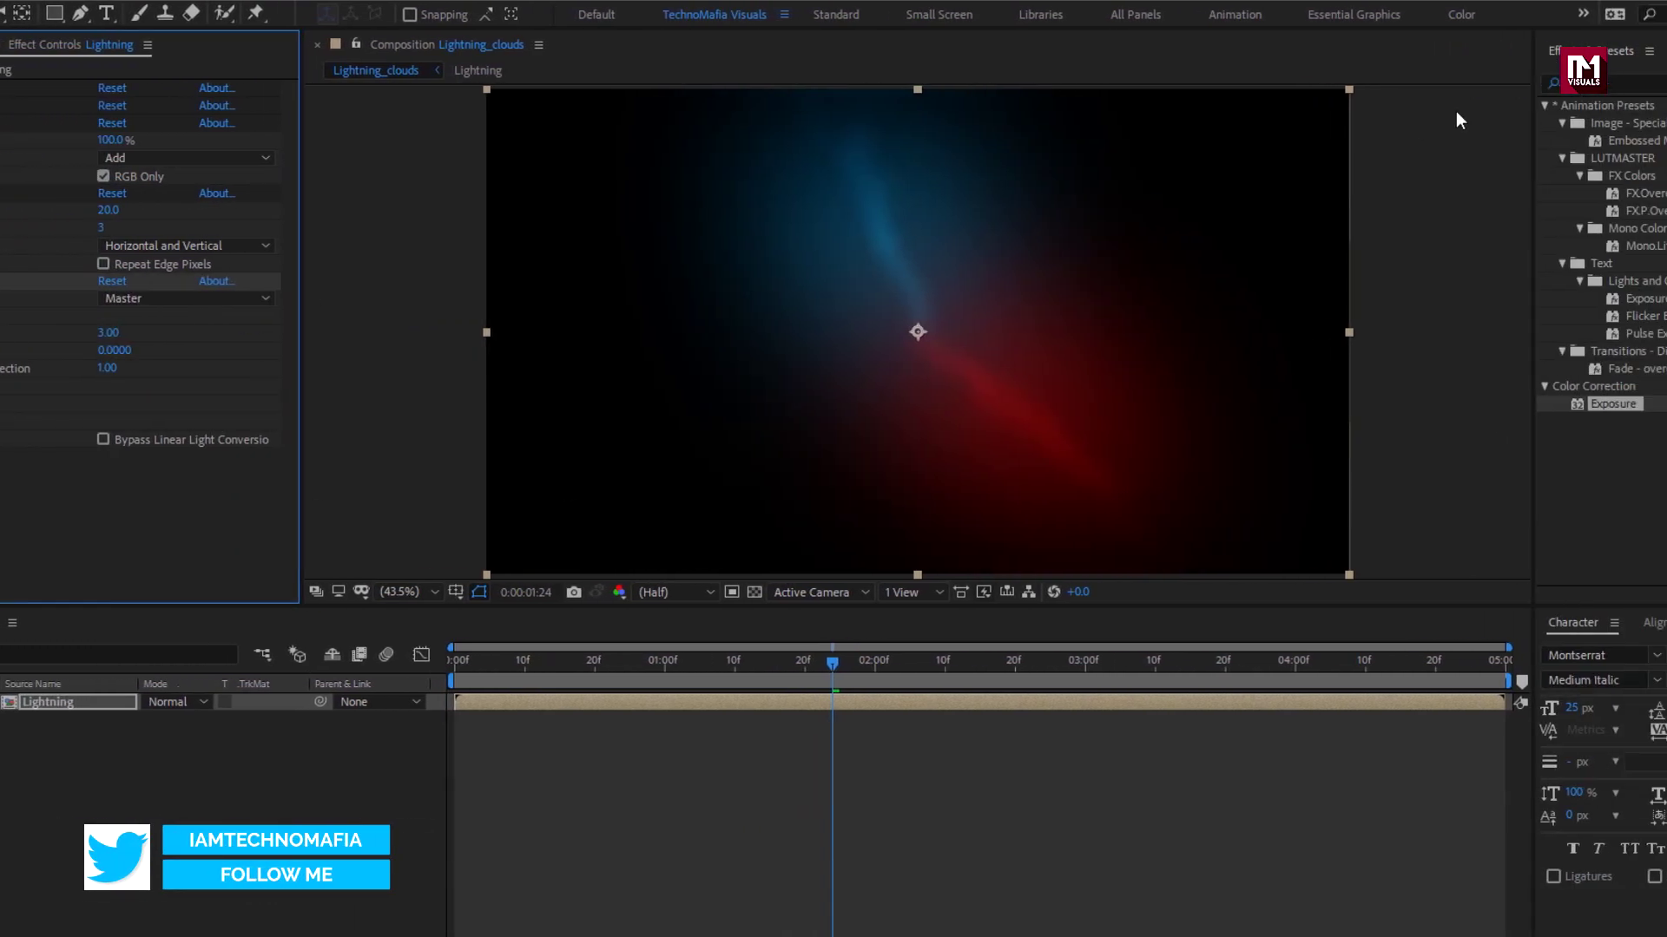
Add a second CC Composite to the lightning layer
click(1437, 87)
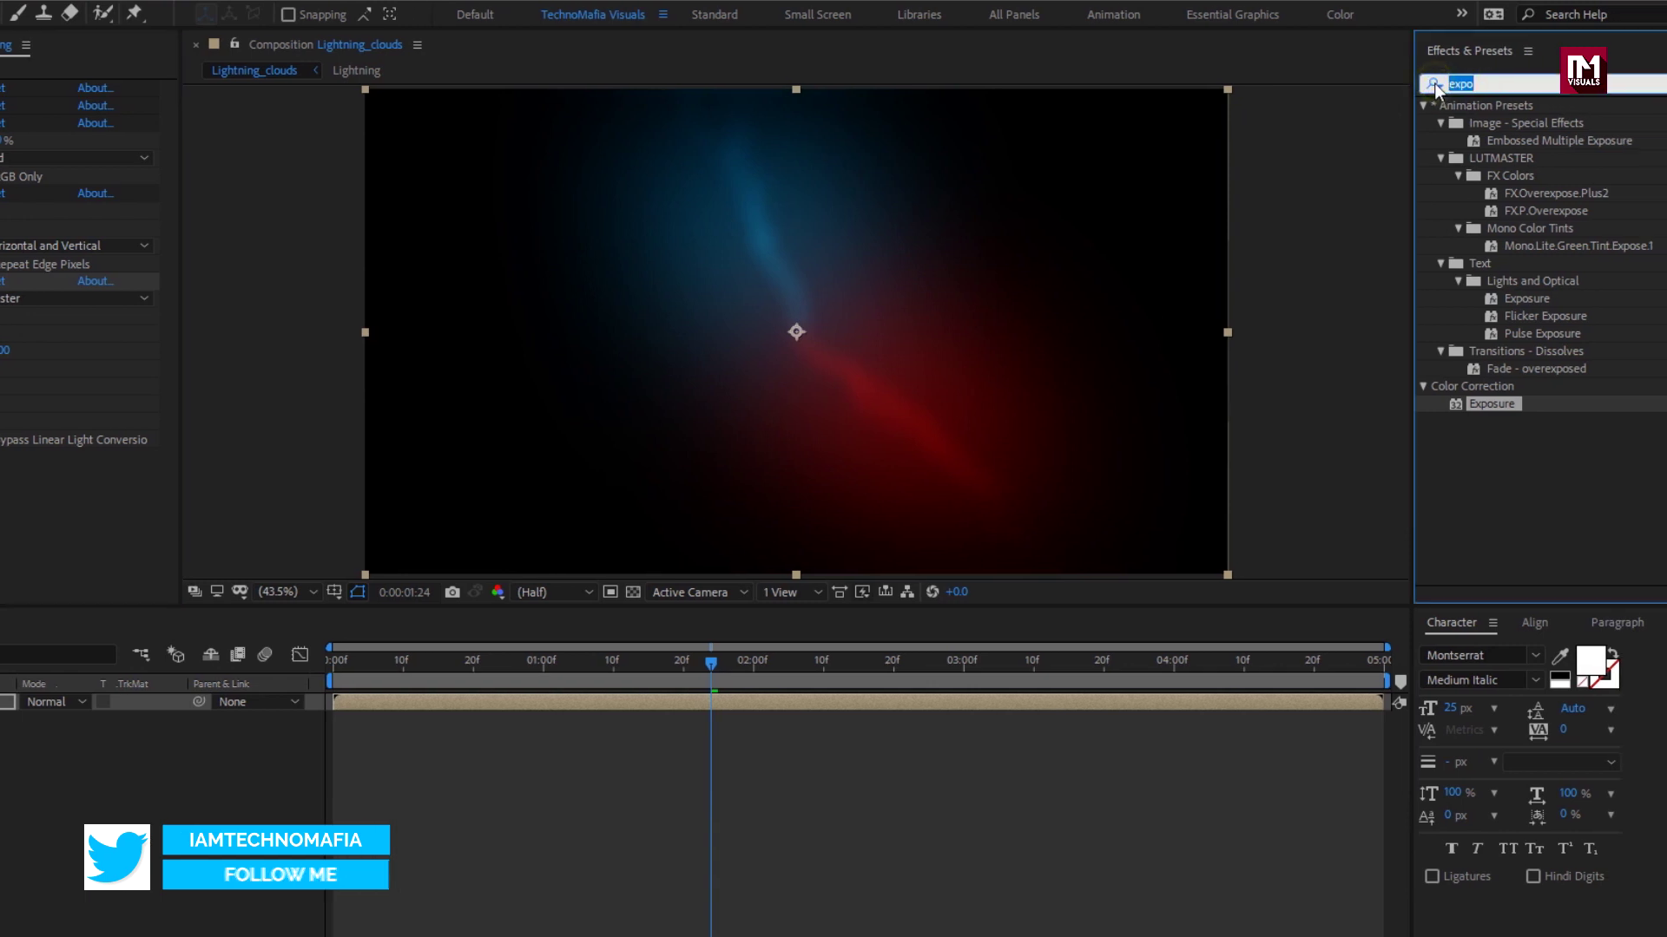
text(cc com)
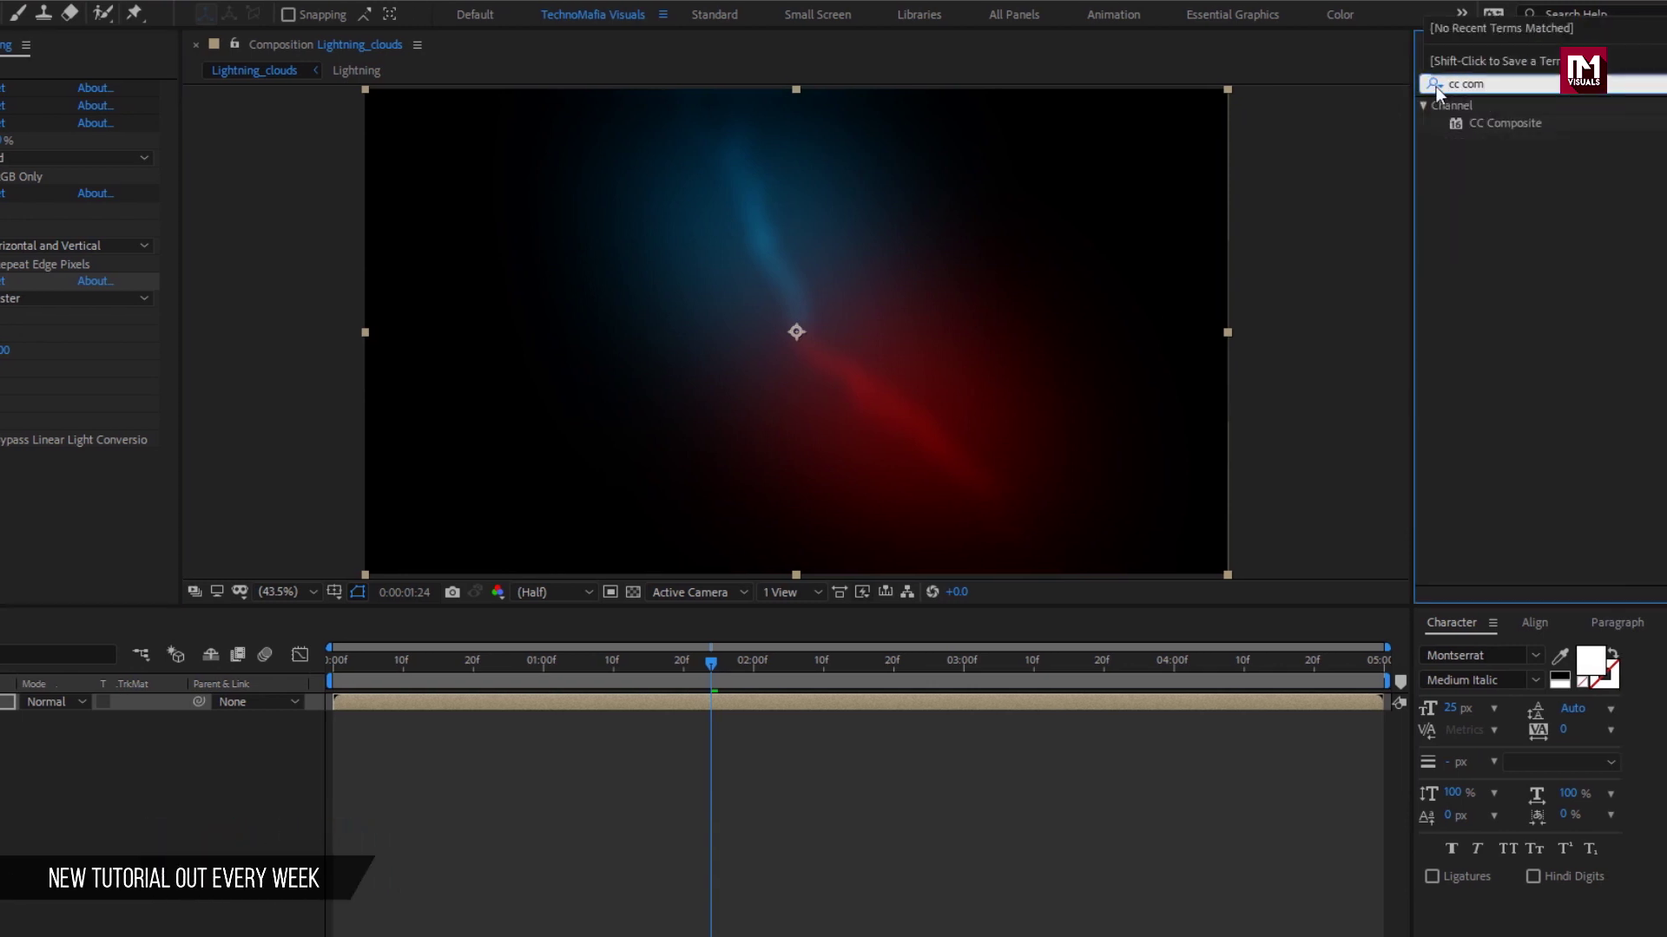
double_click(1487, 122)
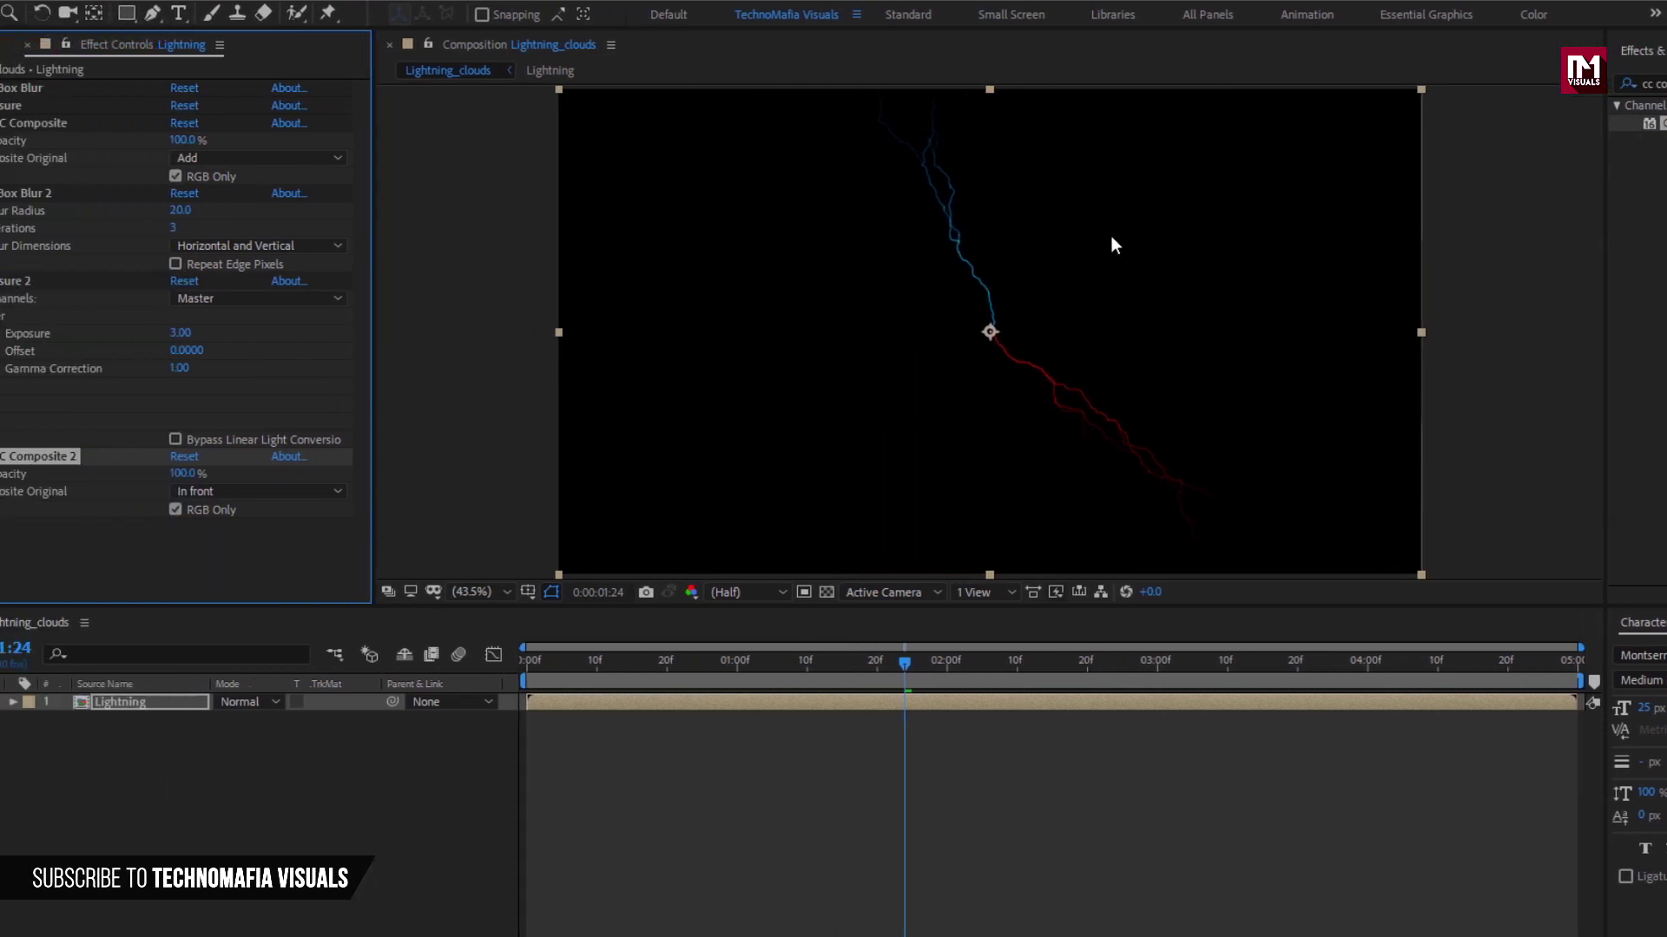
Set CC Composite 2 to Add and apply a third Fast Box Blur
click(336, 489)
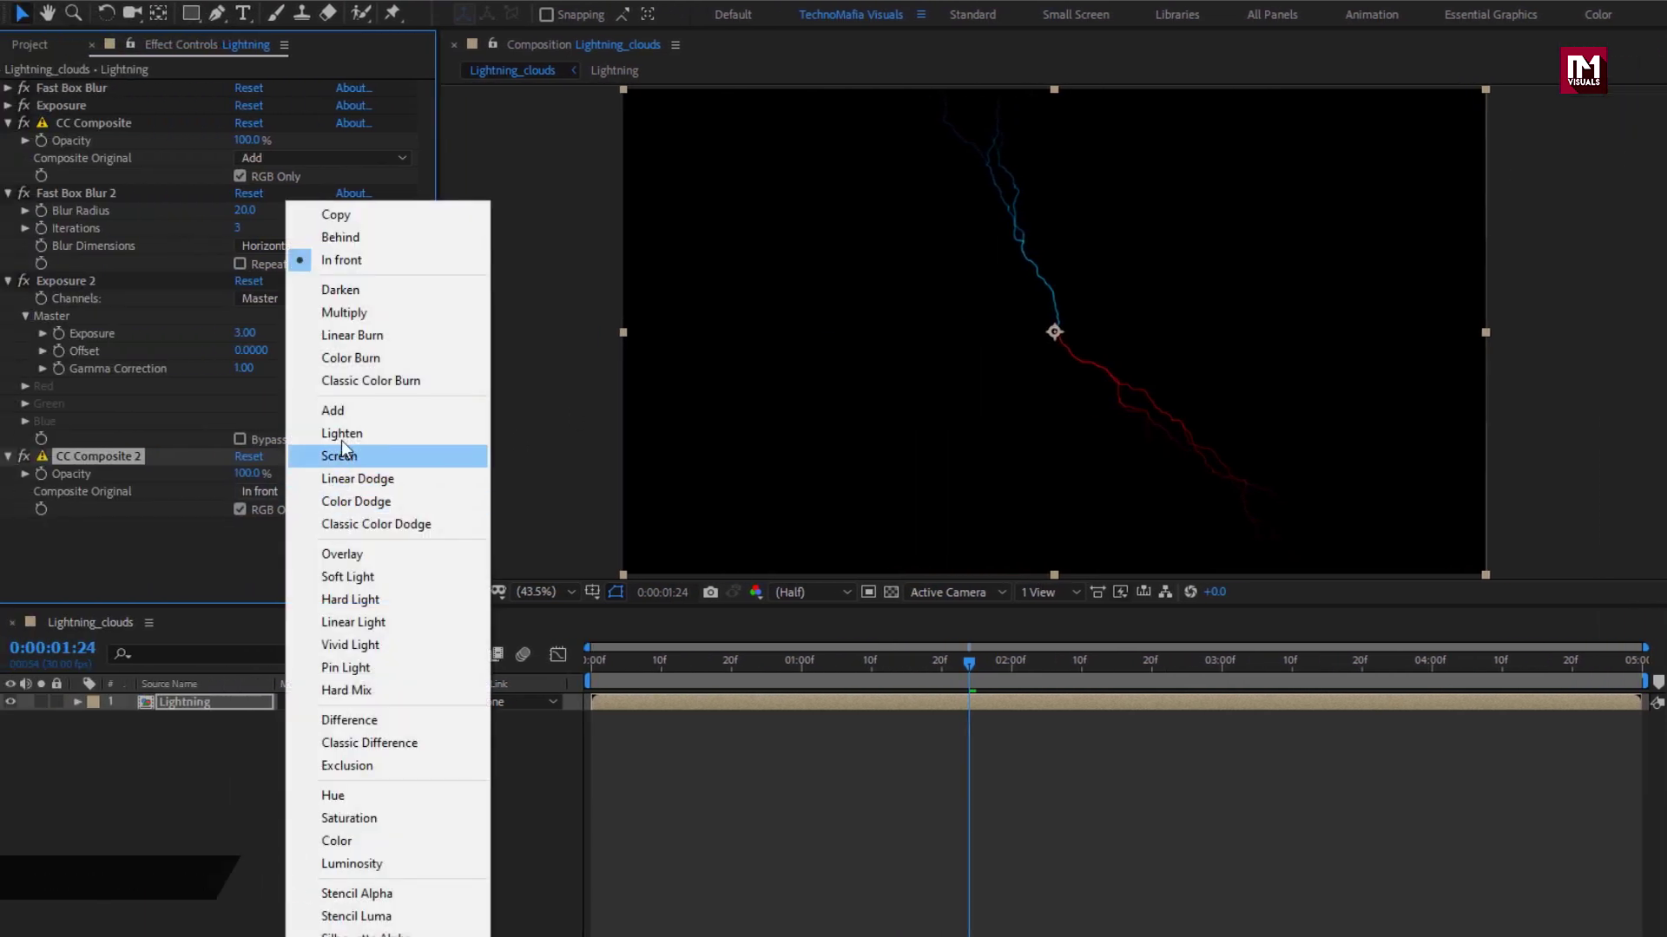
click(341, 414)
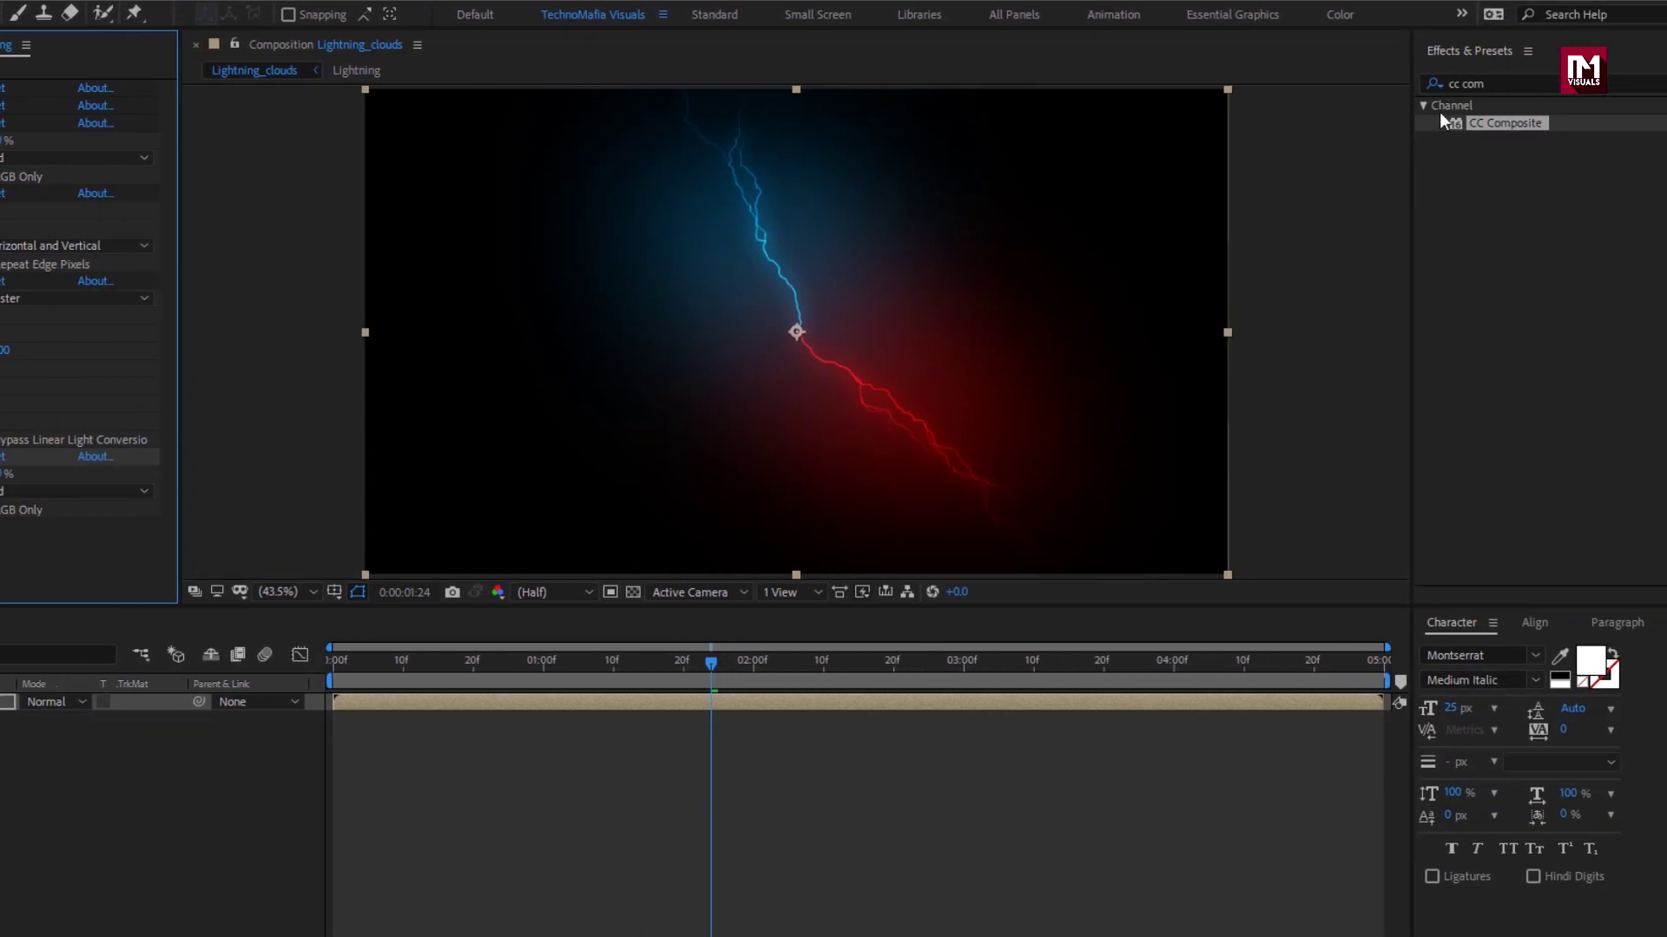
drag(1486, 84, 1394, 91)
text(box)
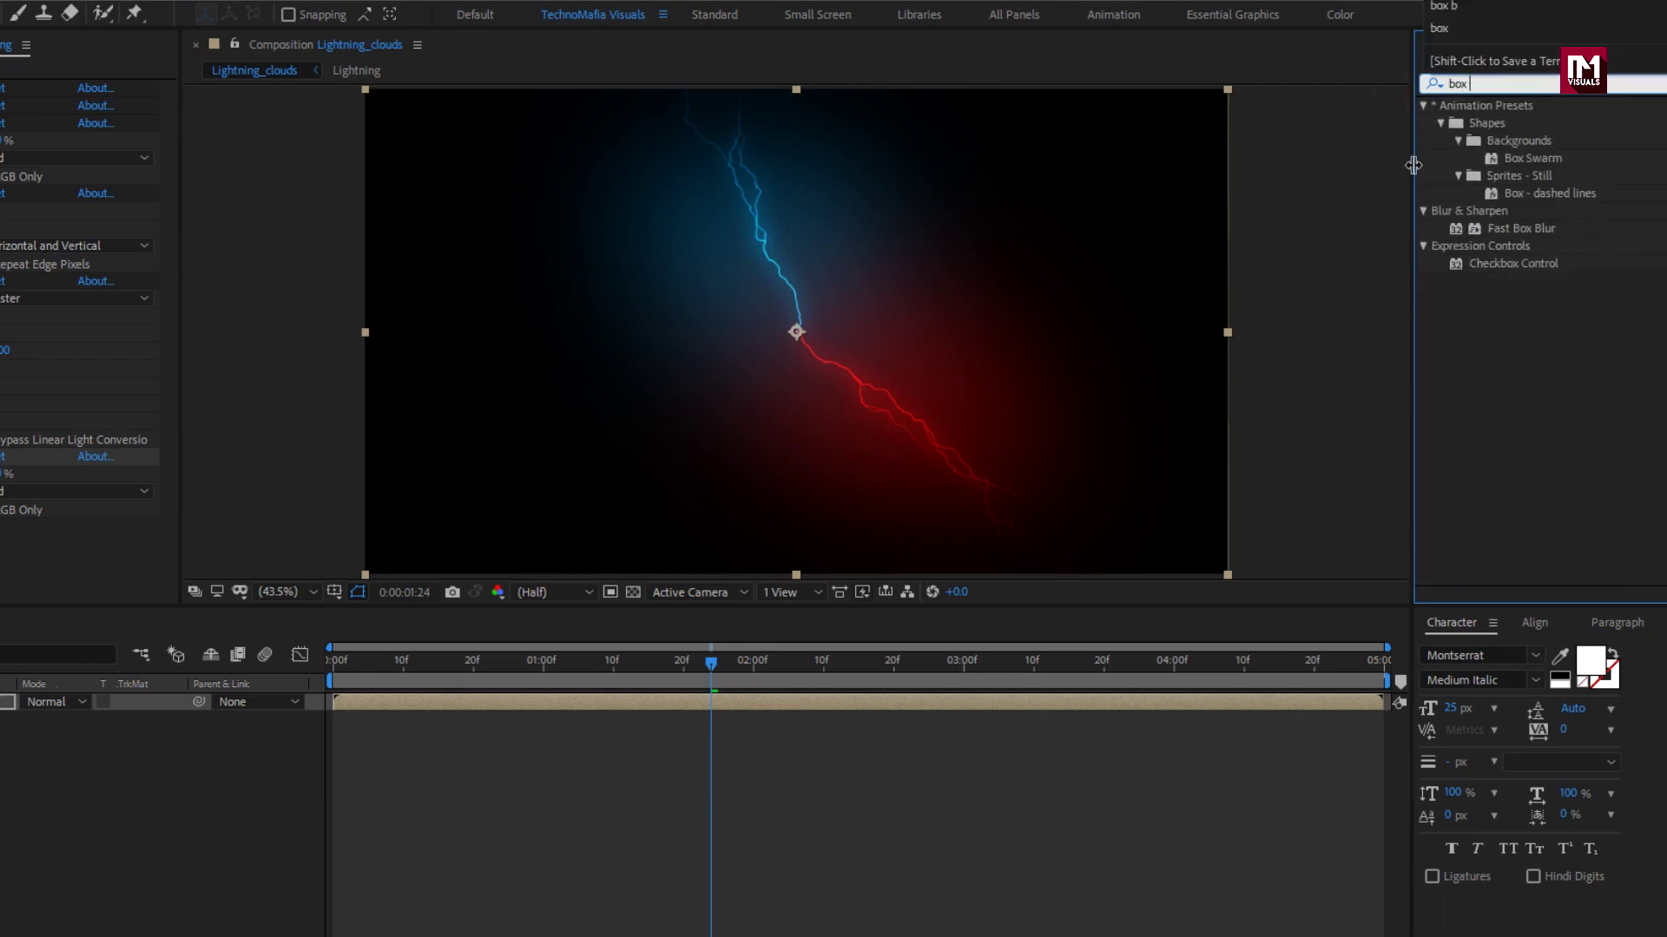
double_click(1504, 229)
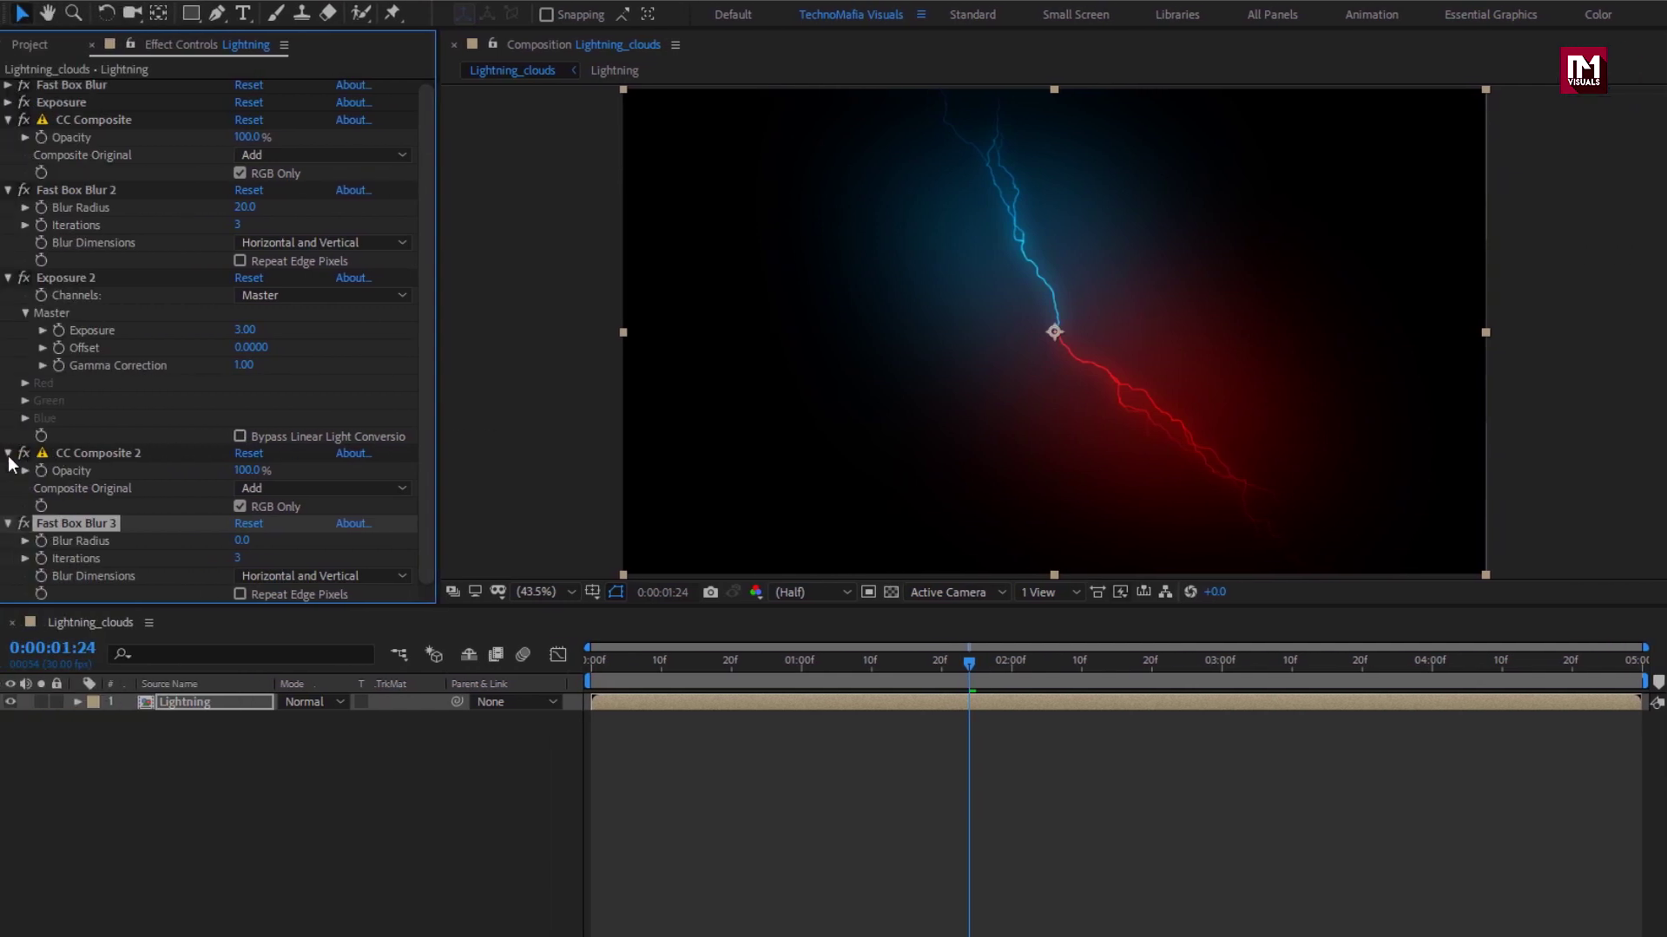
Collapse the earlier effects and set the third blur's radius to 7
click(9, 454)
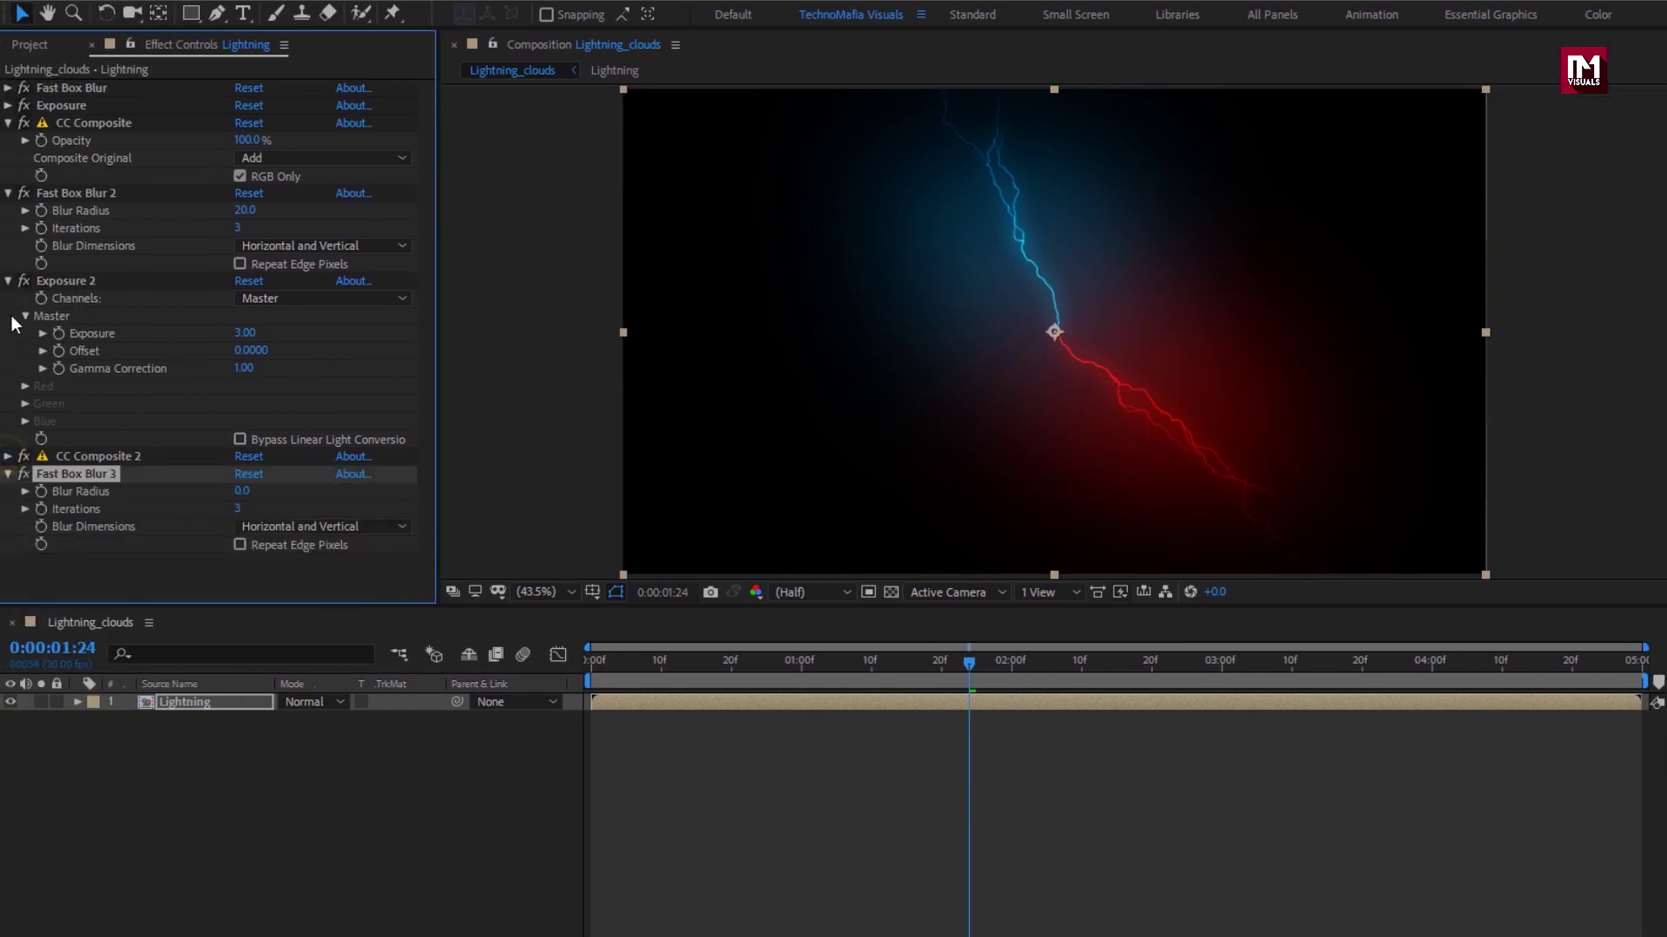
click(8, 281)
click(9, 193)
click(9, 123)
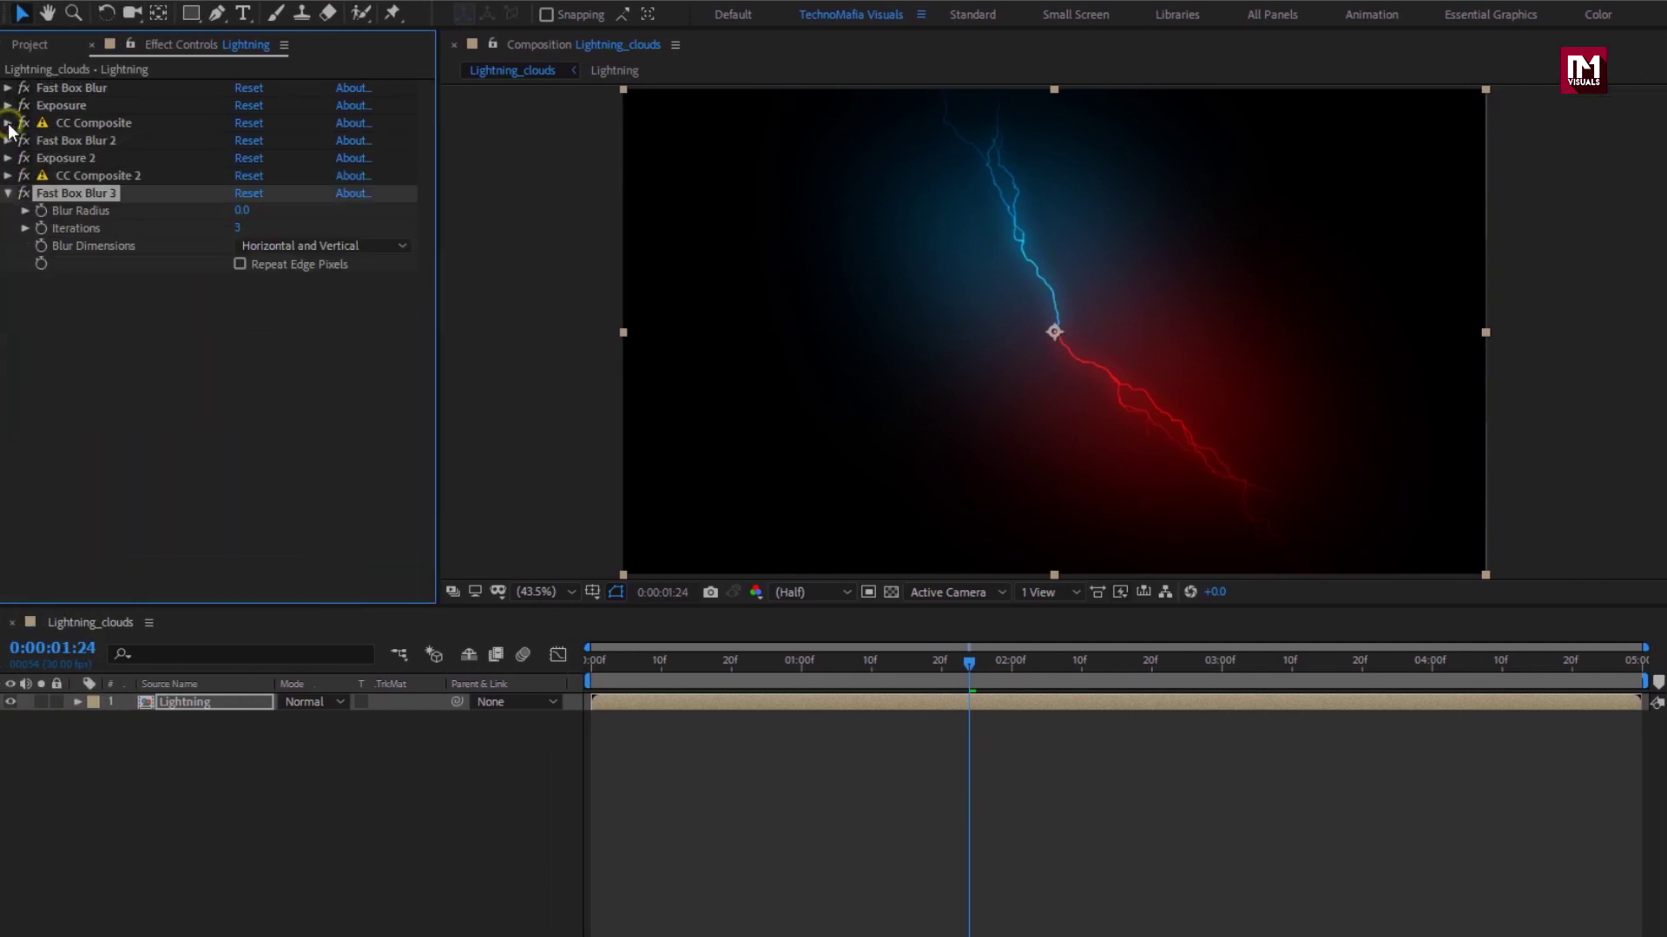
click(241, 212)
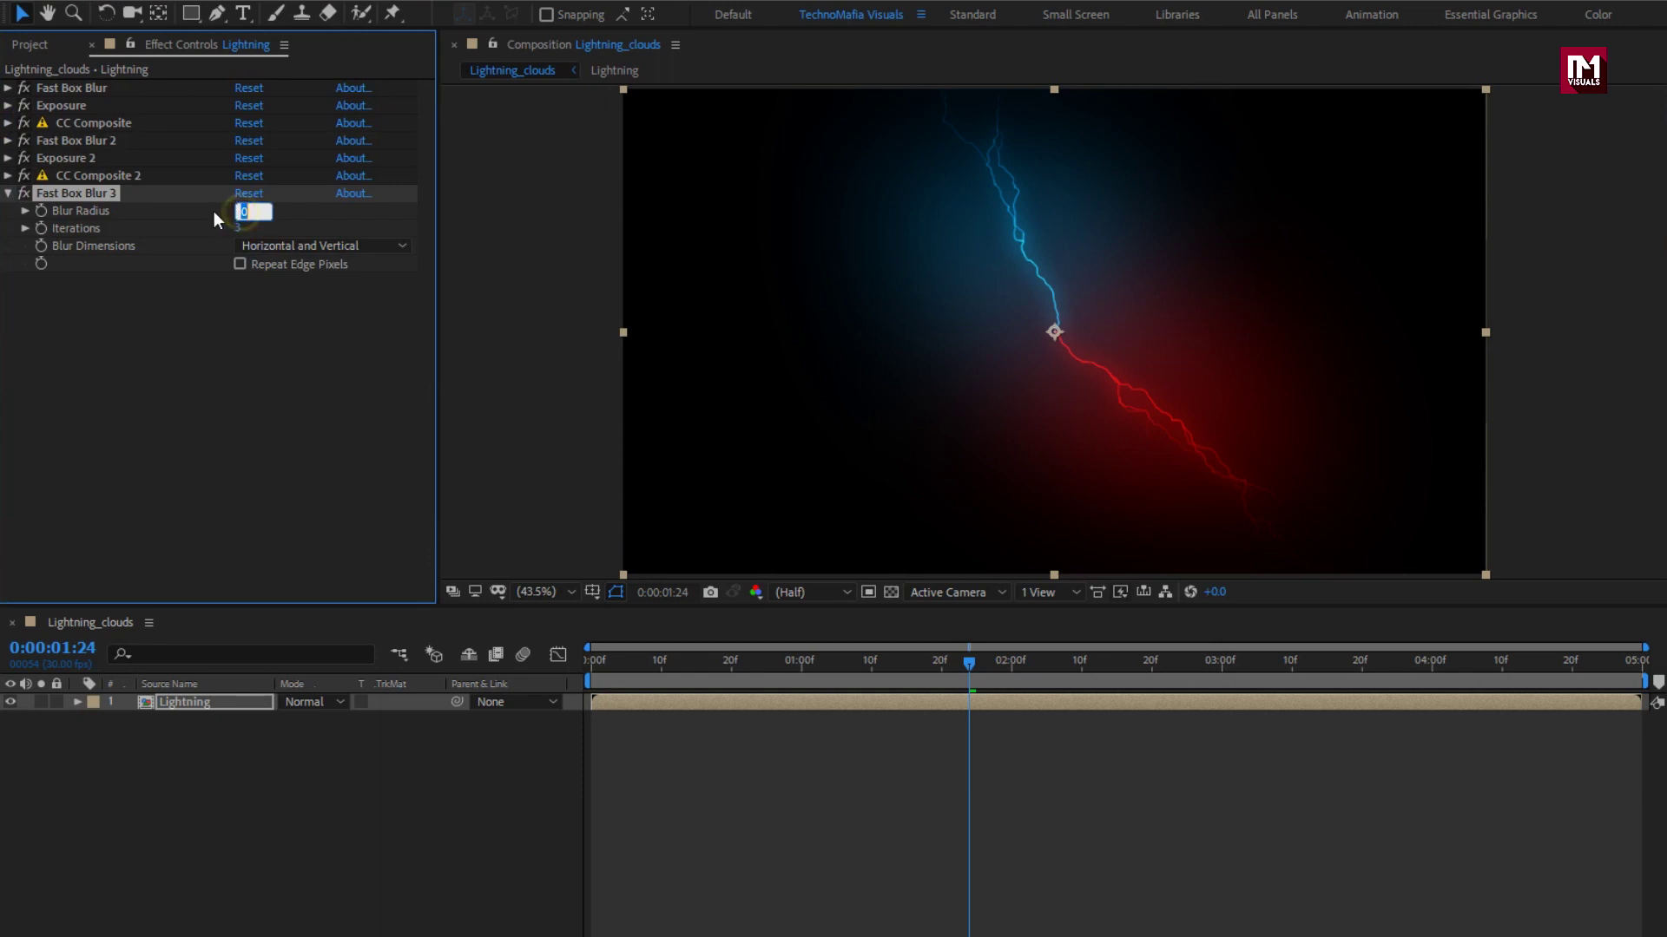
key(Return)
Preview the lightning through frame 16, then show the Project panel
drag(595, 663, 672, 653)
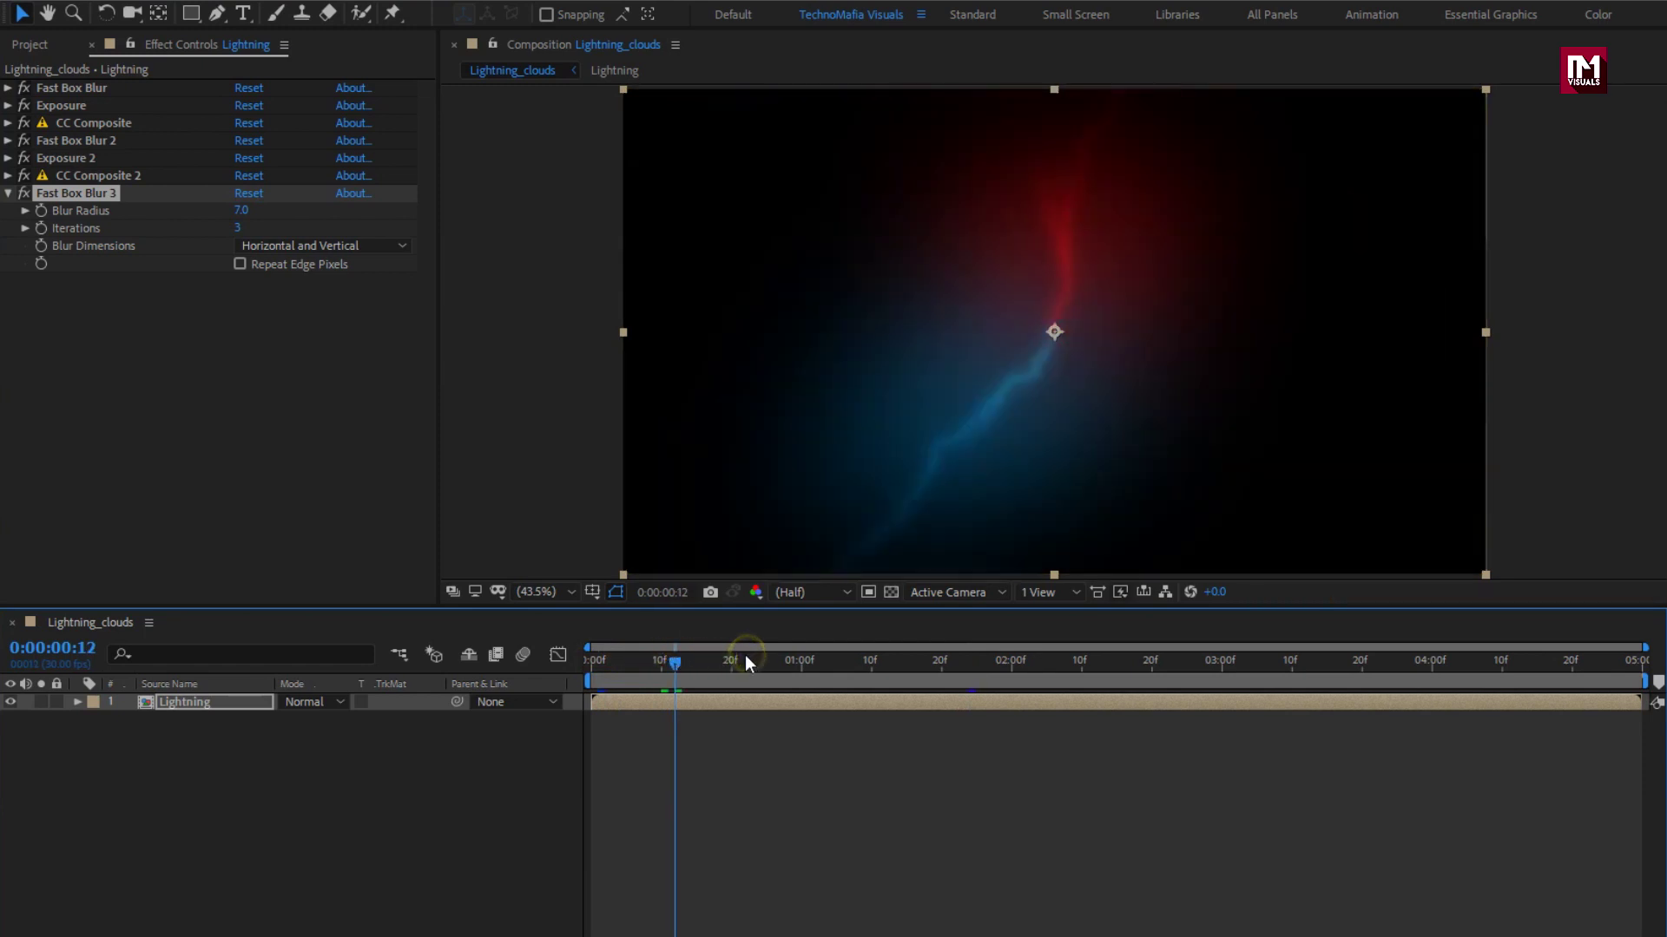
drag(677, 672, 734, 676)
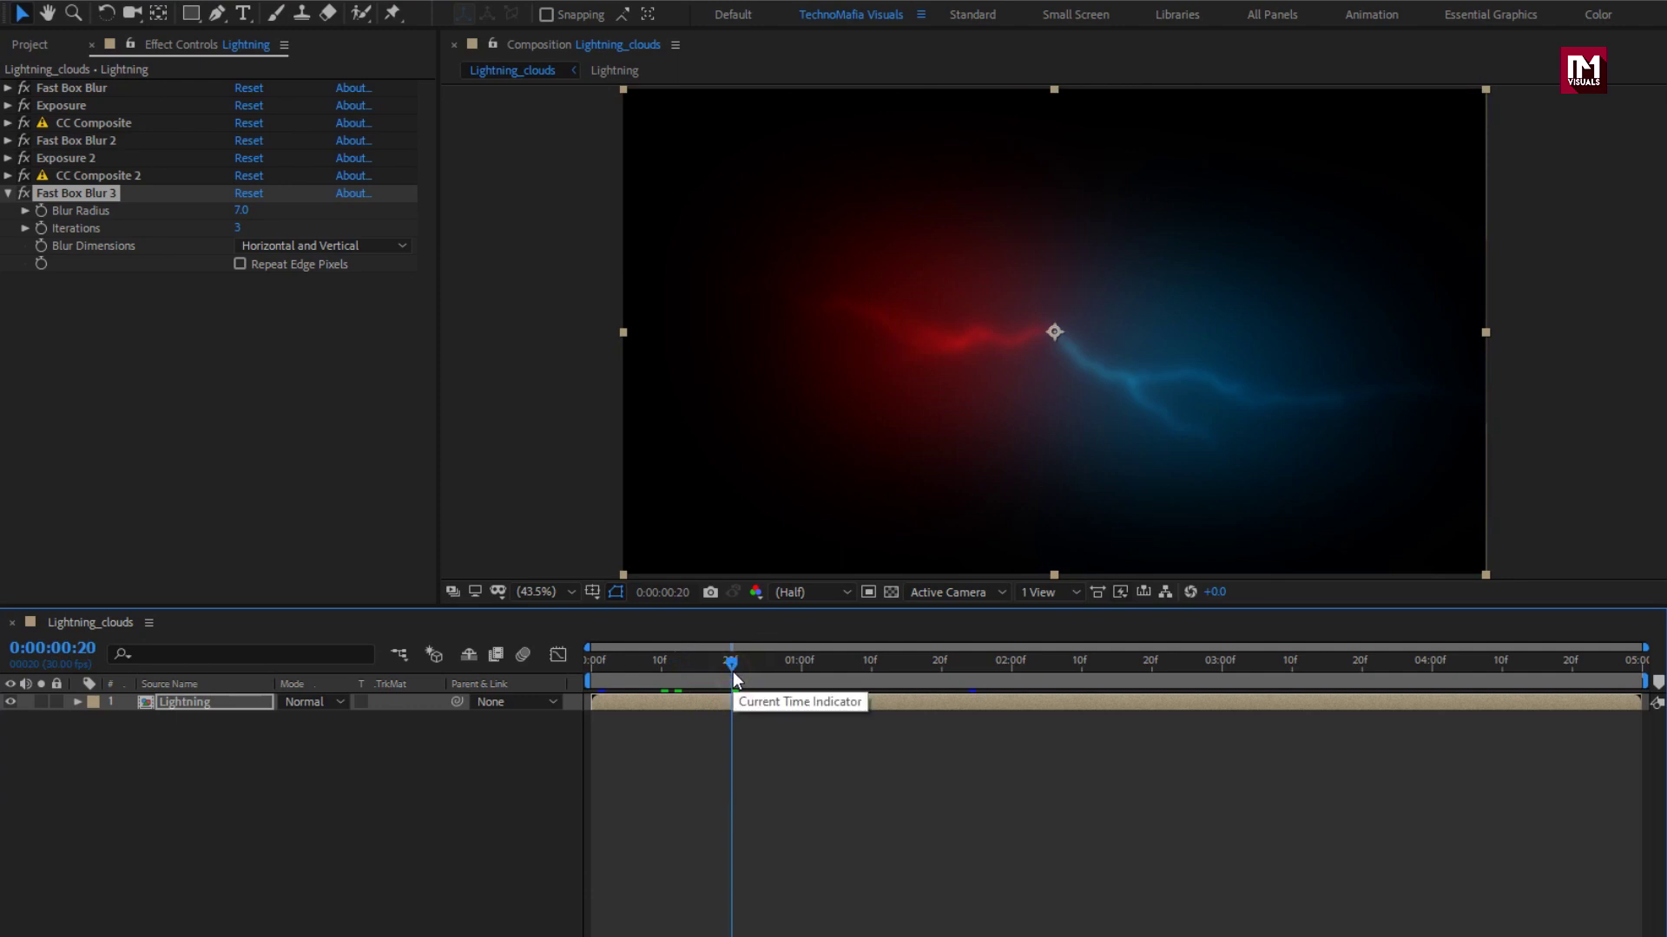
click(47, 52)
Place Background_clouds.mp4 above Lightning, hide it, and reselect the Lightning layer
click(103, 233)
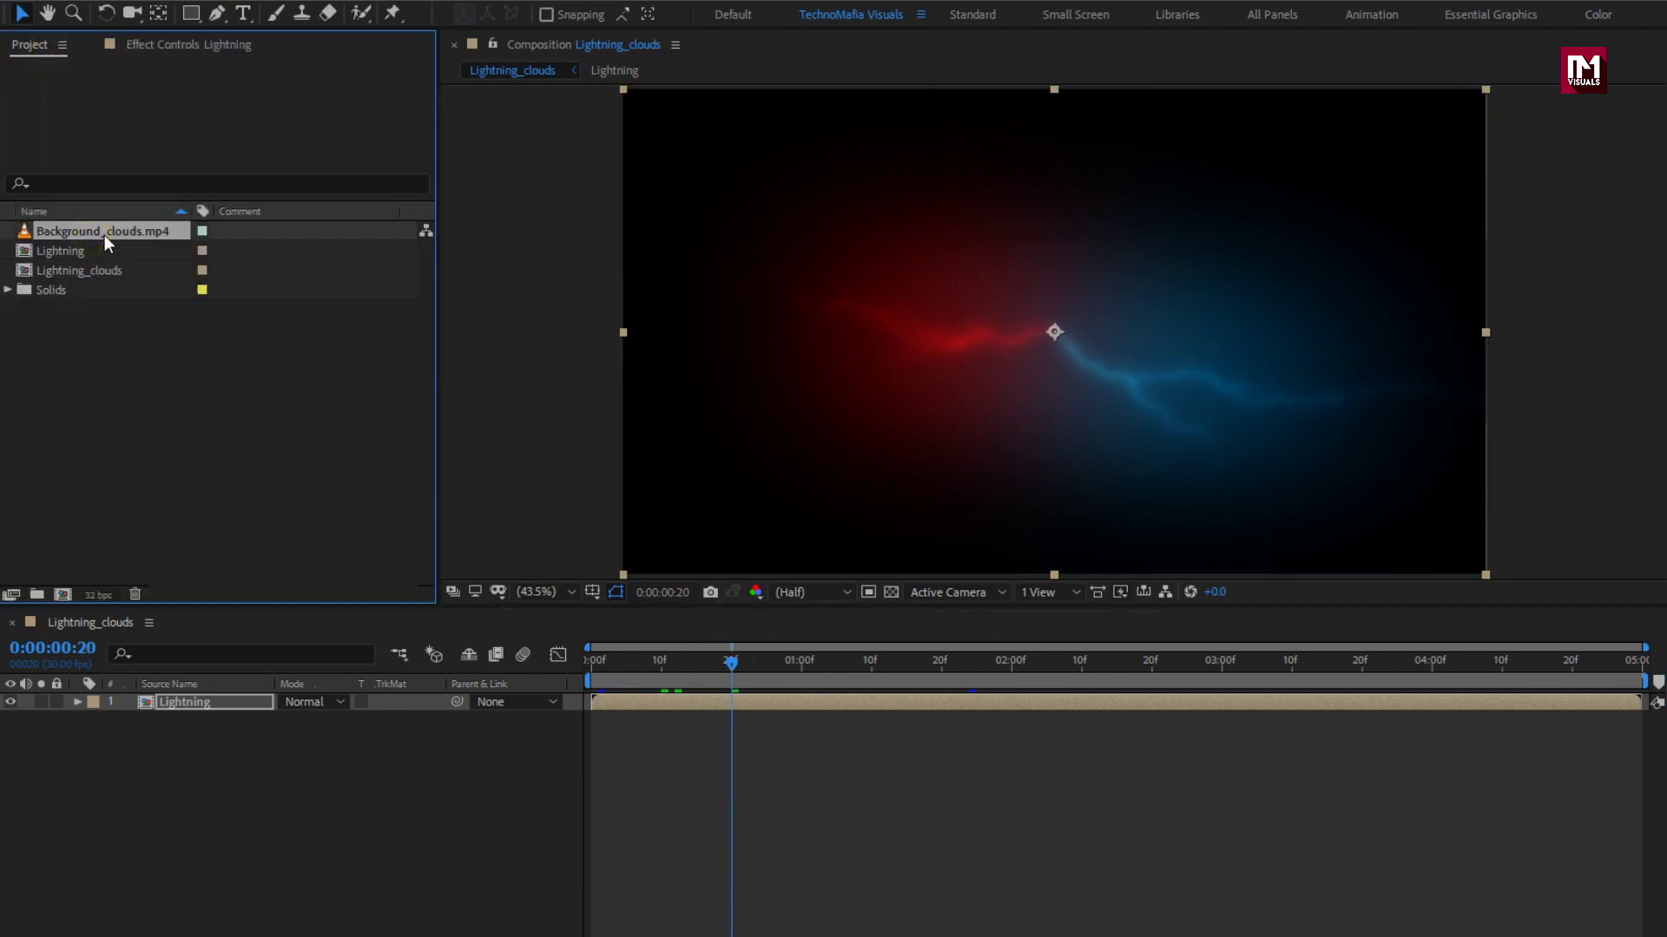
drag(95, 229, 210, 700)
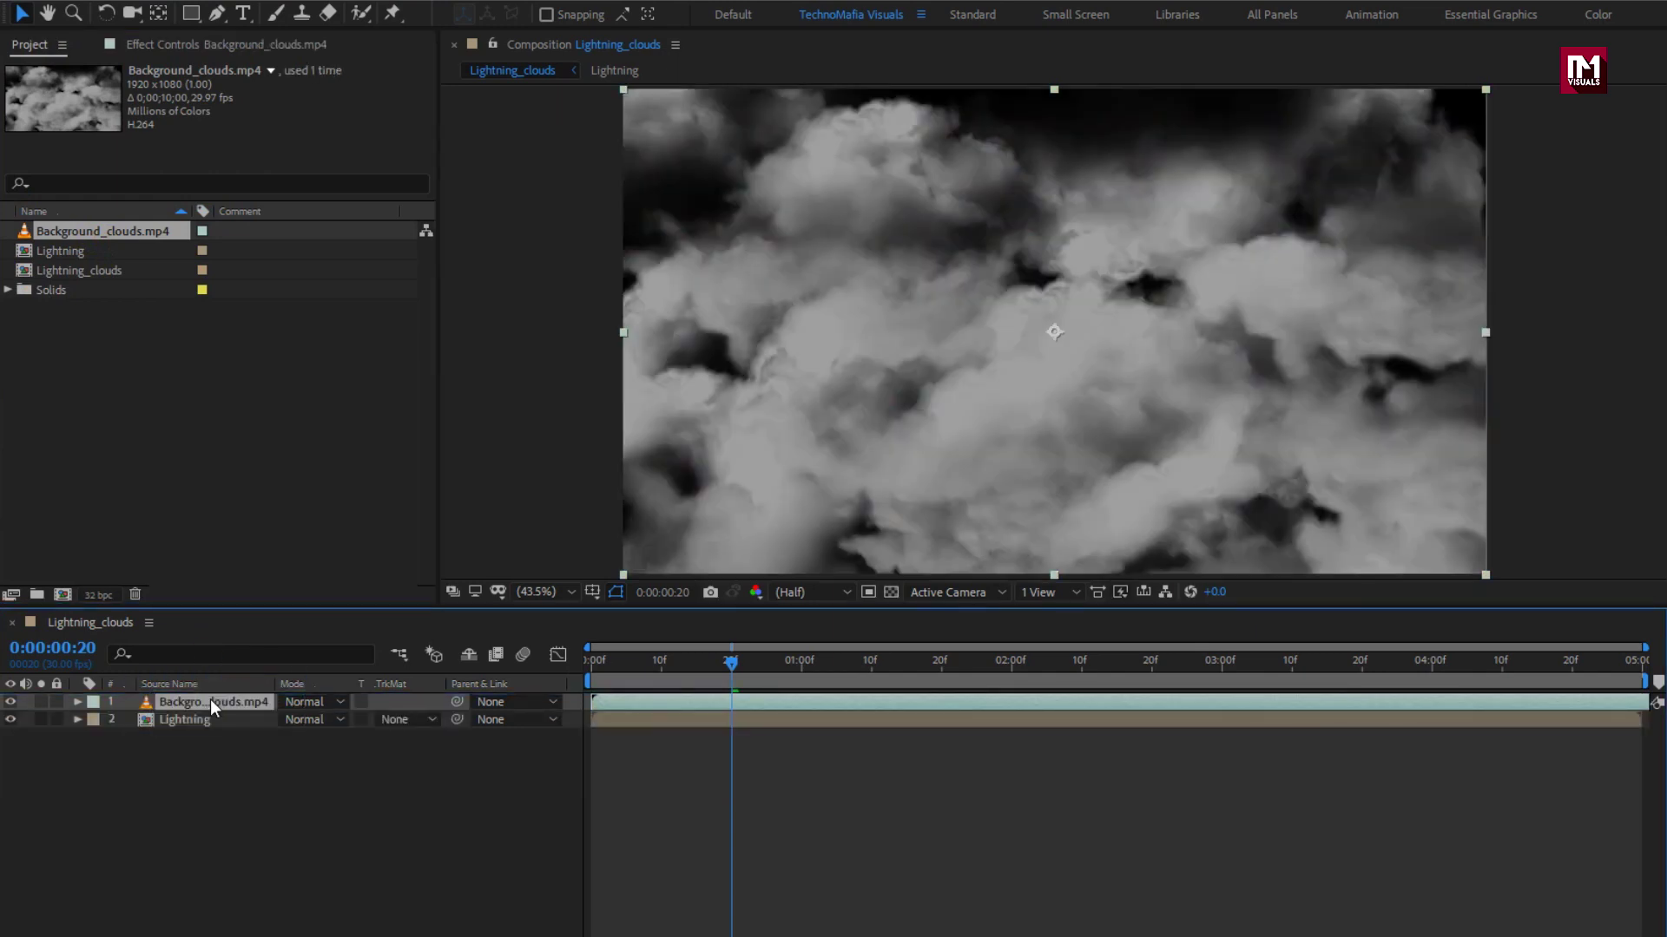
click(11, 702)
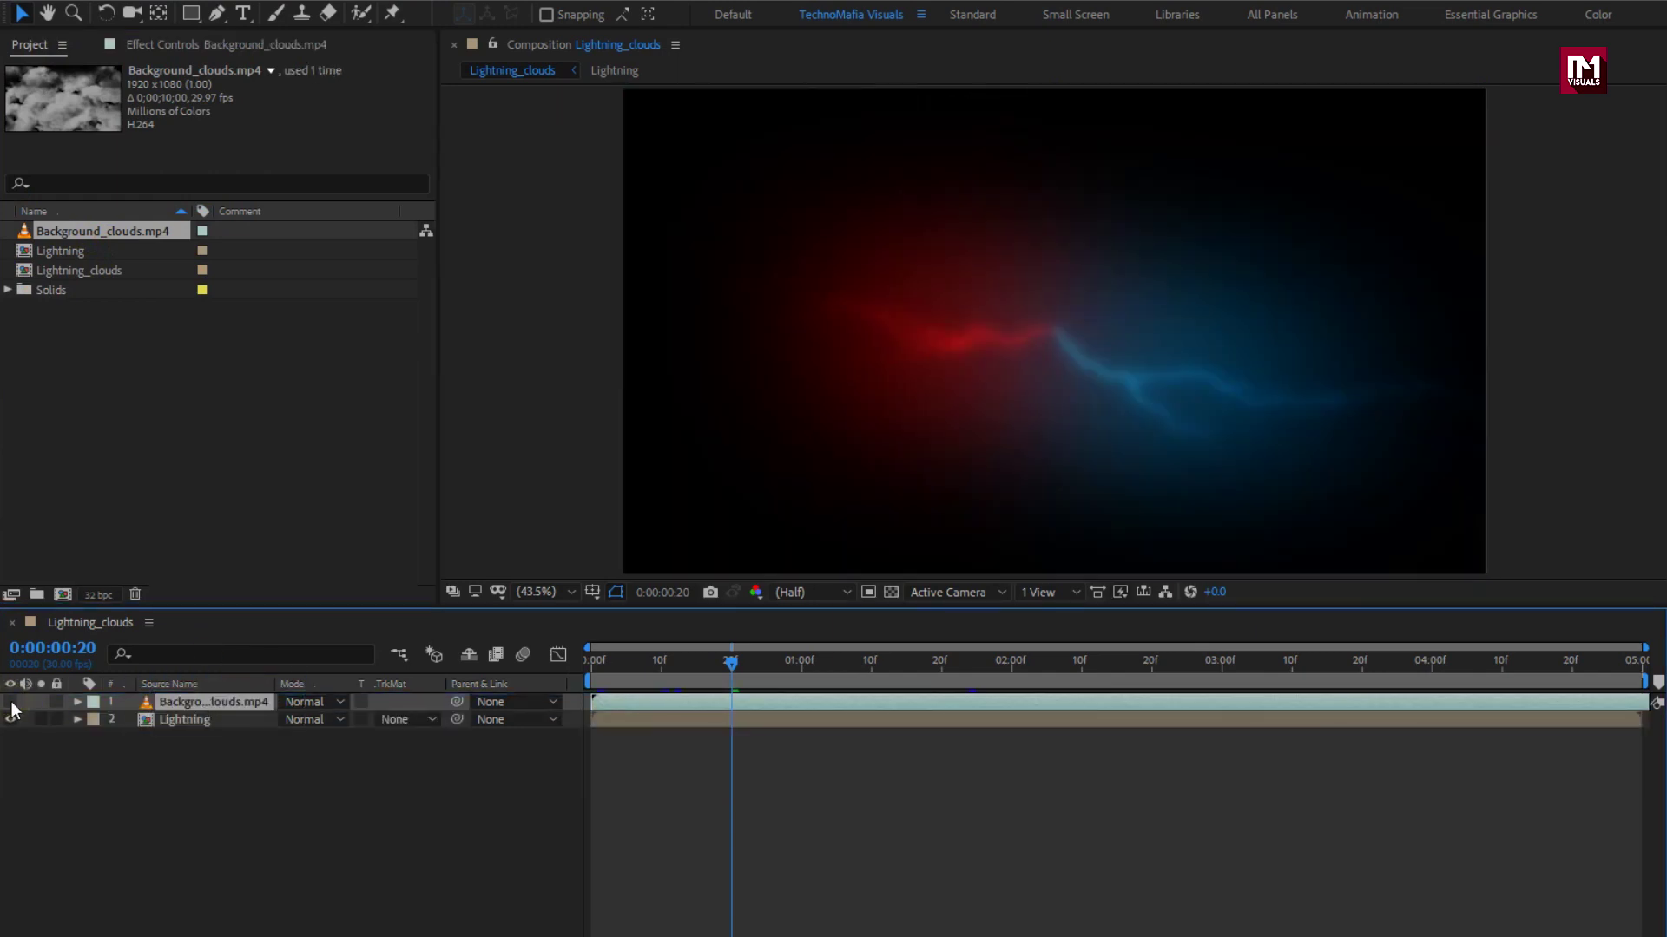
click(175, 719)
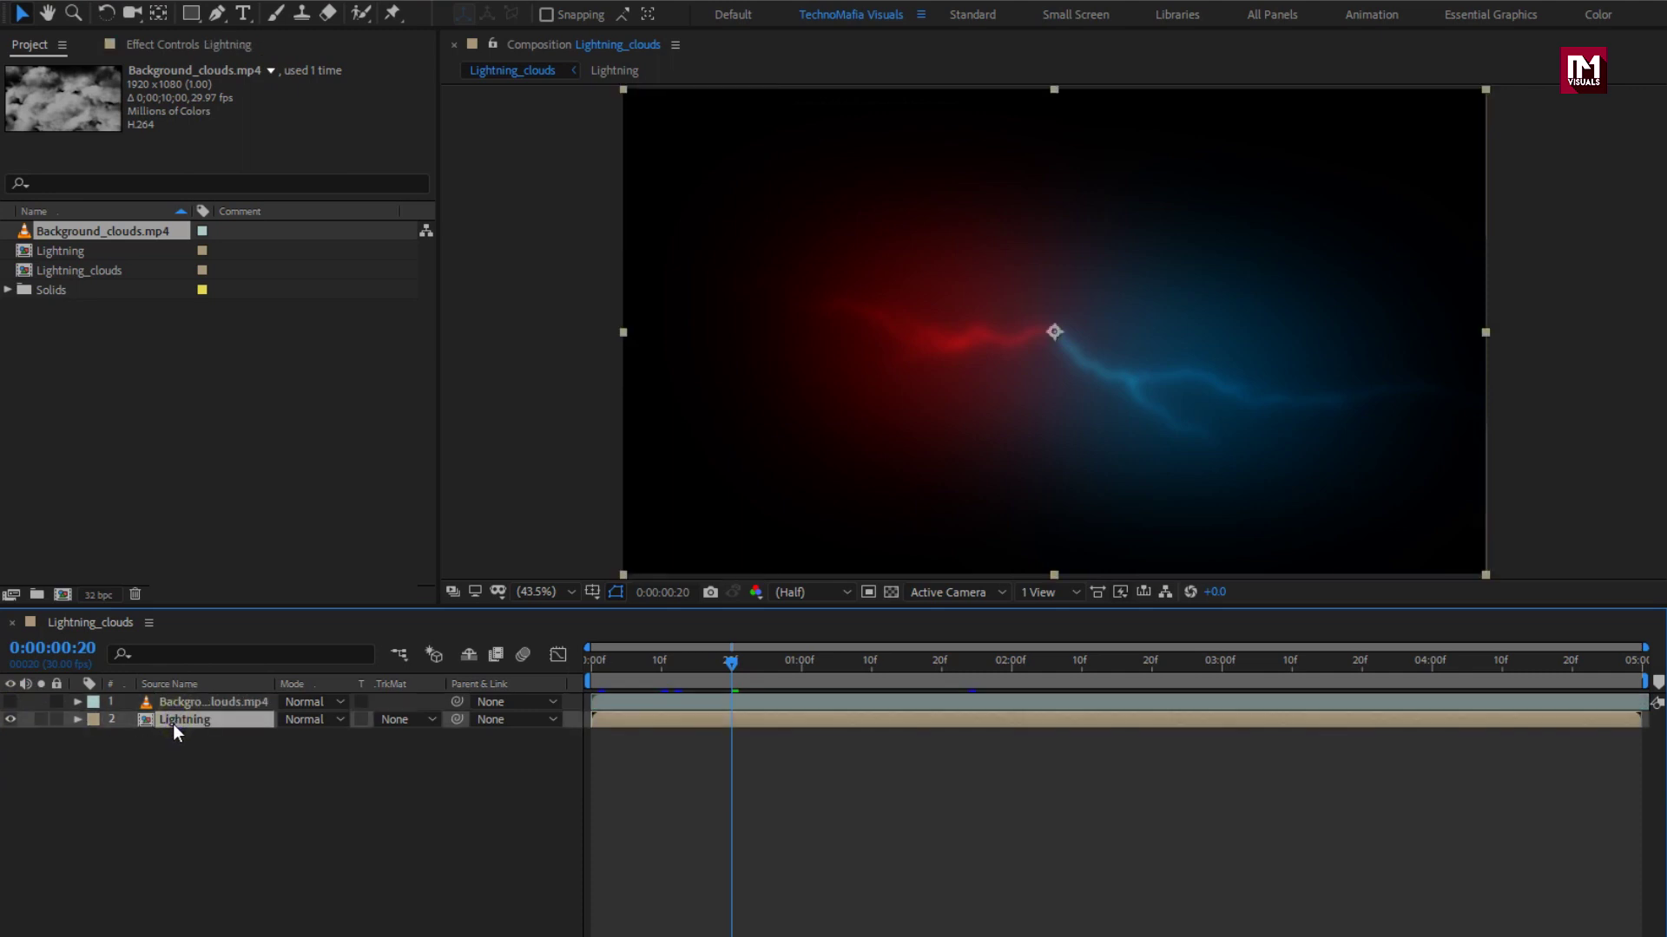
double_click(1438, 84)
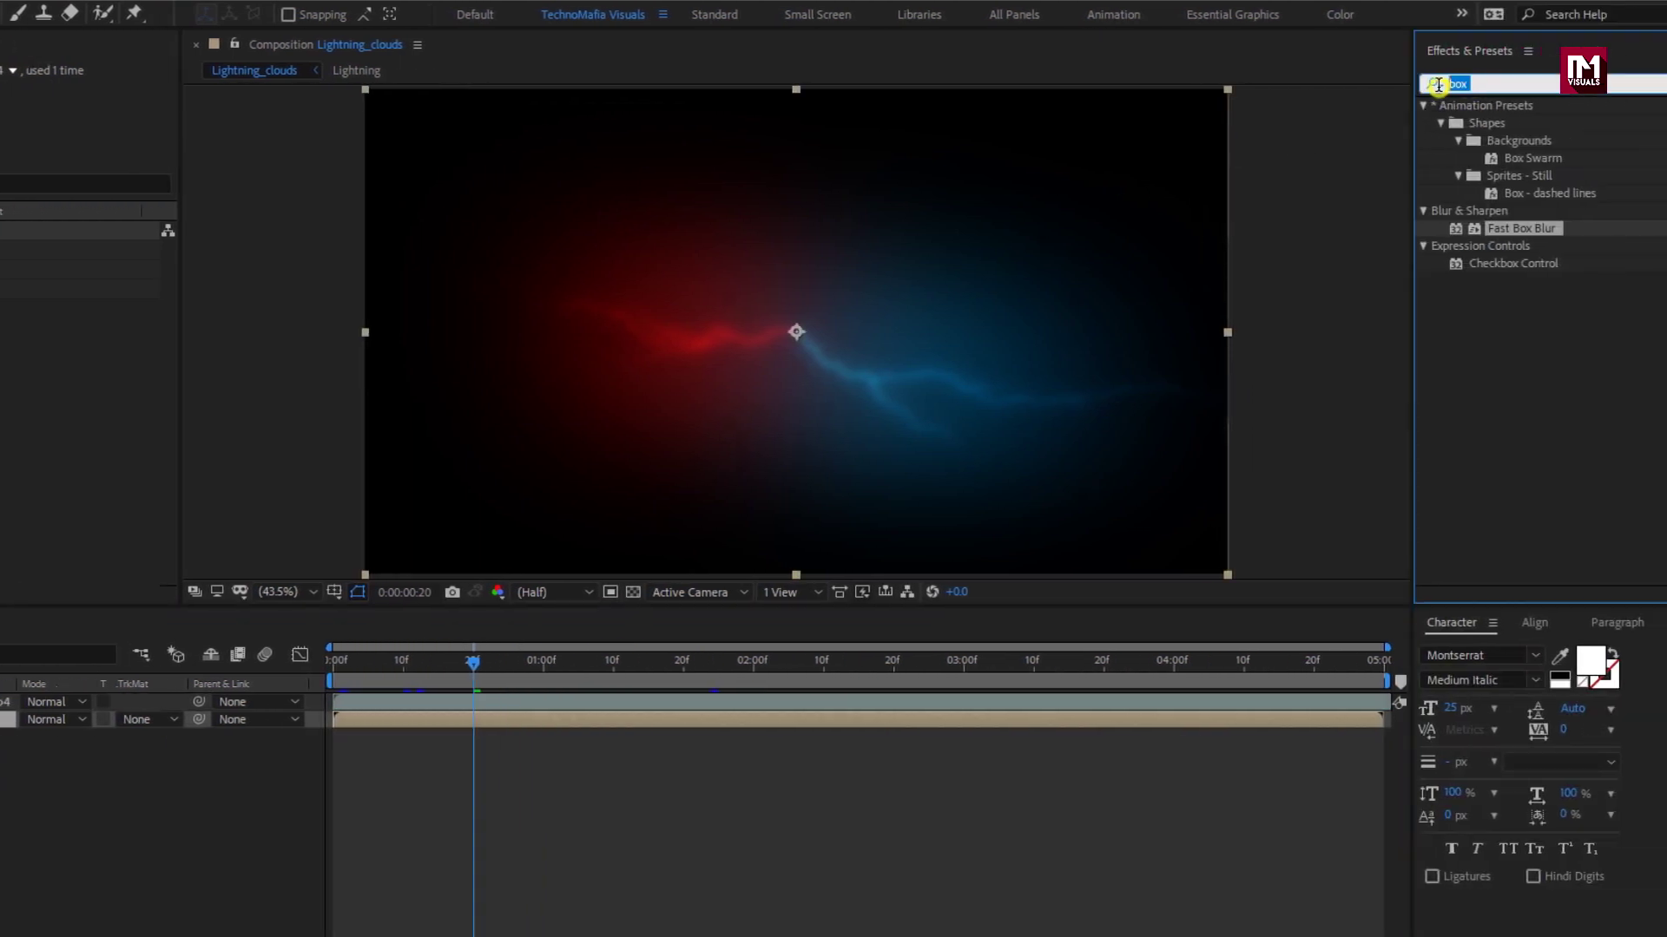
Apply Set Matte using Background_clouds.mp4's luminance, with Invert Matte checked
text(set)
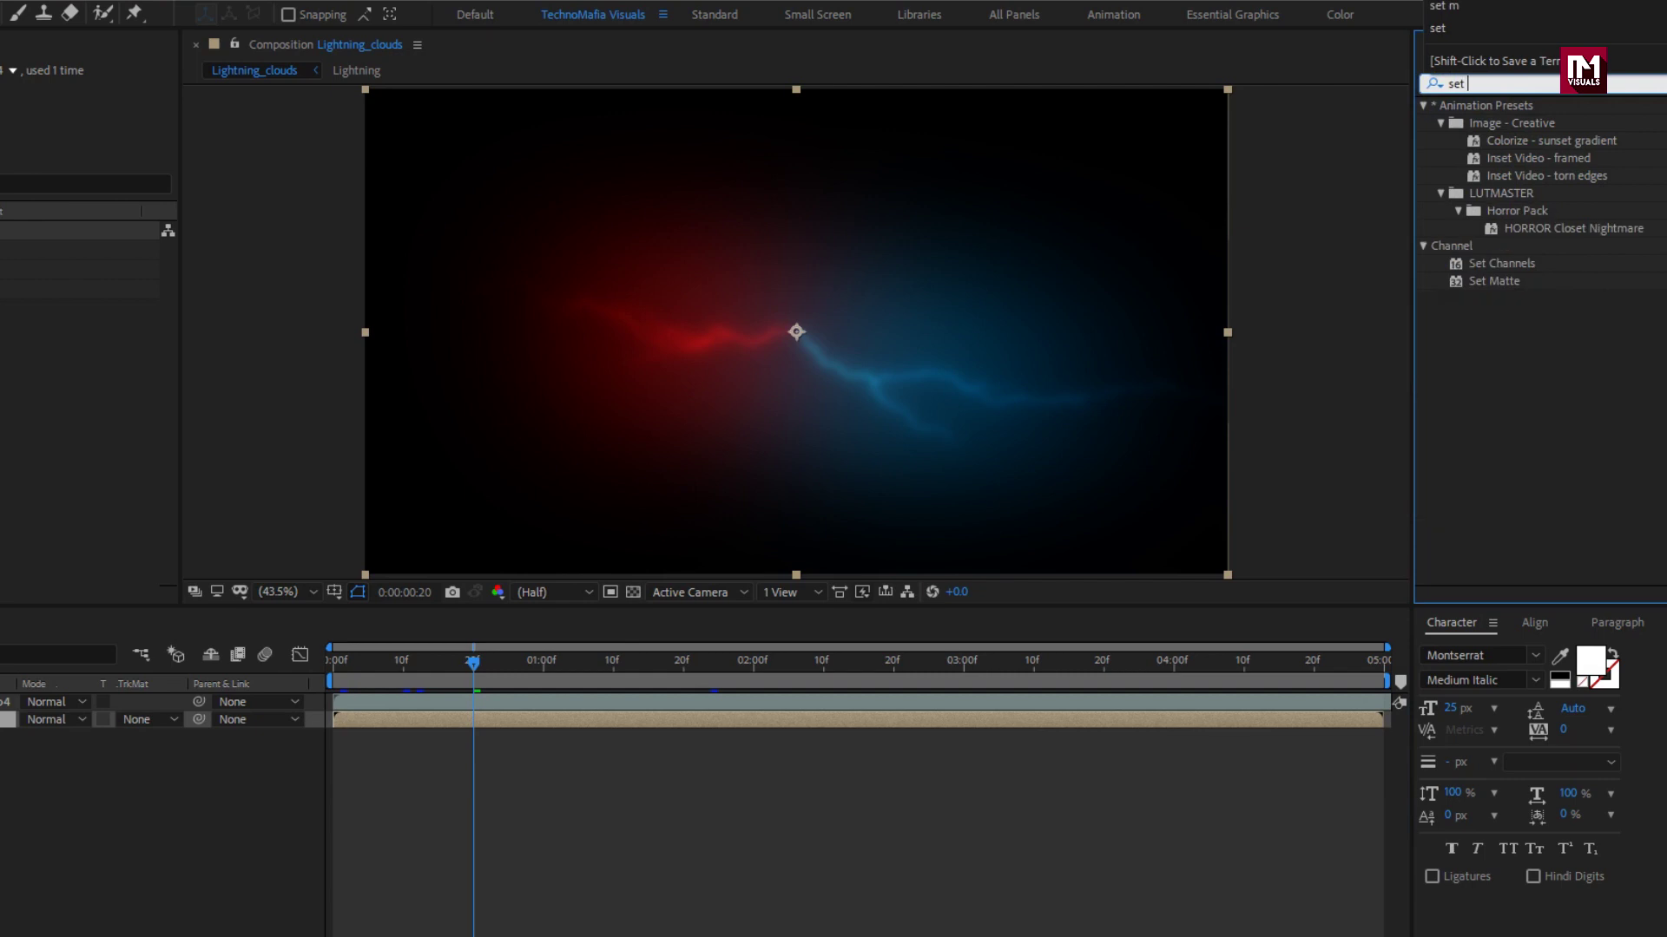
click(1507, 285)
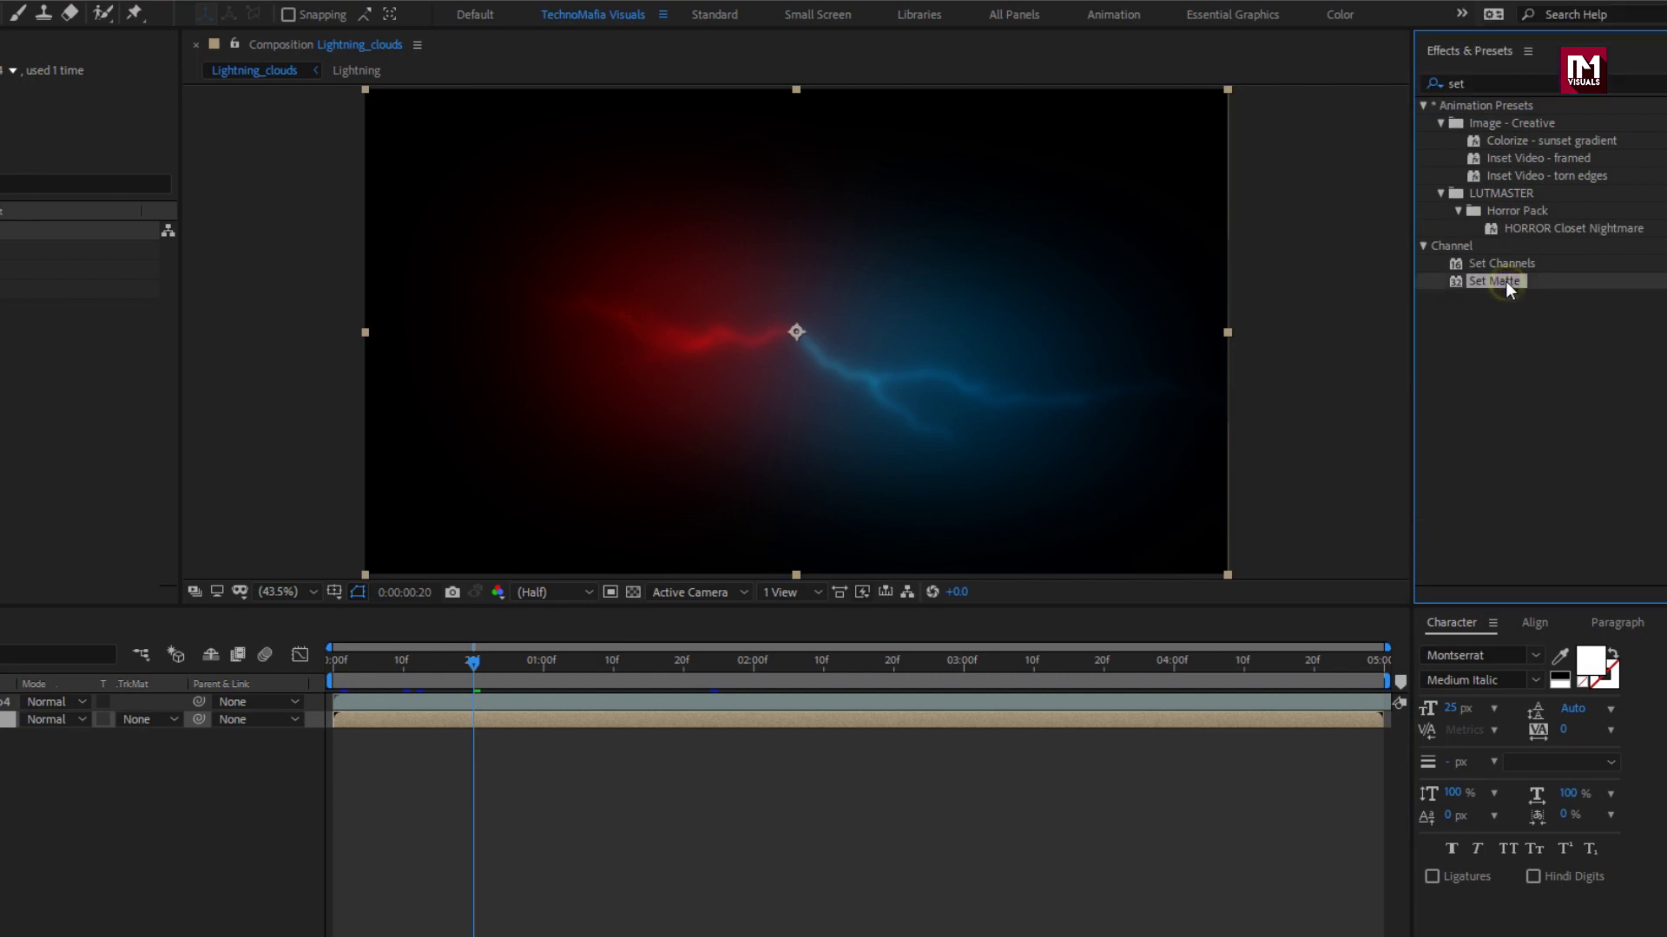
double_click(1506, 281)
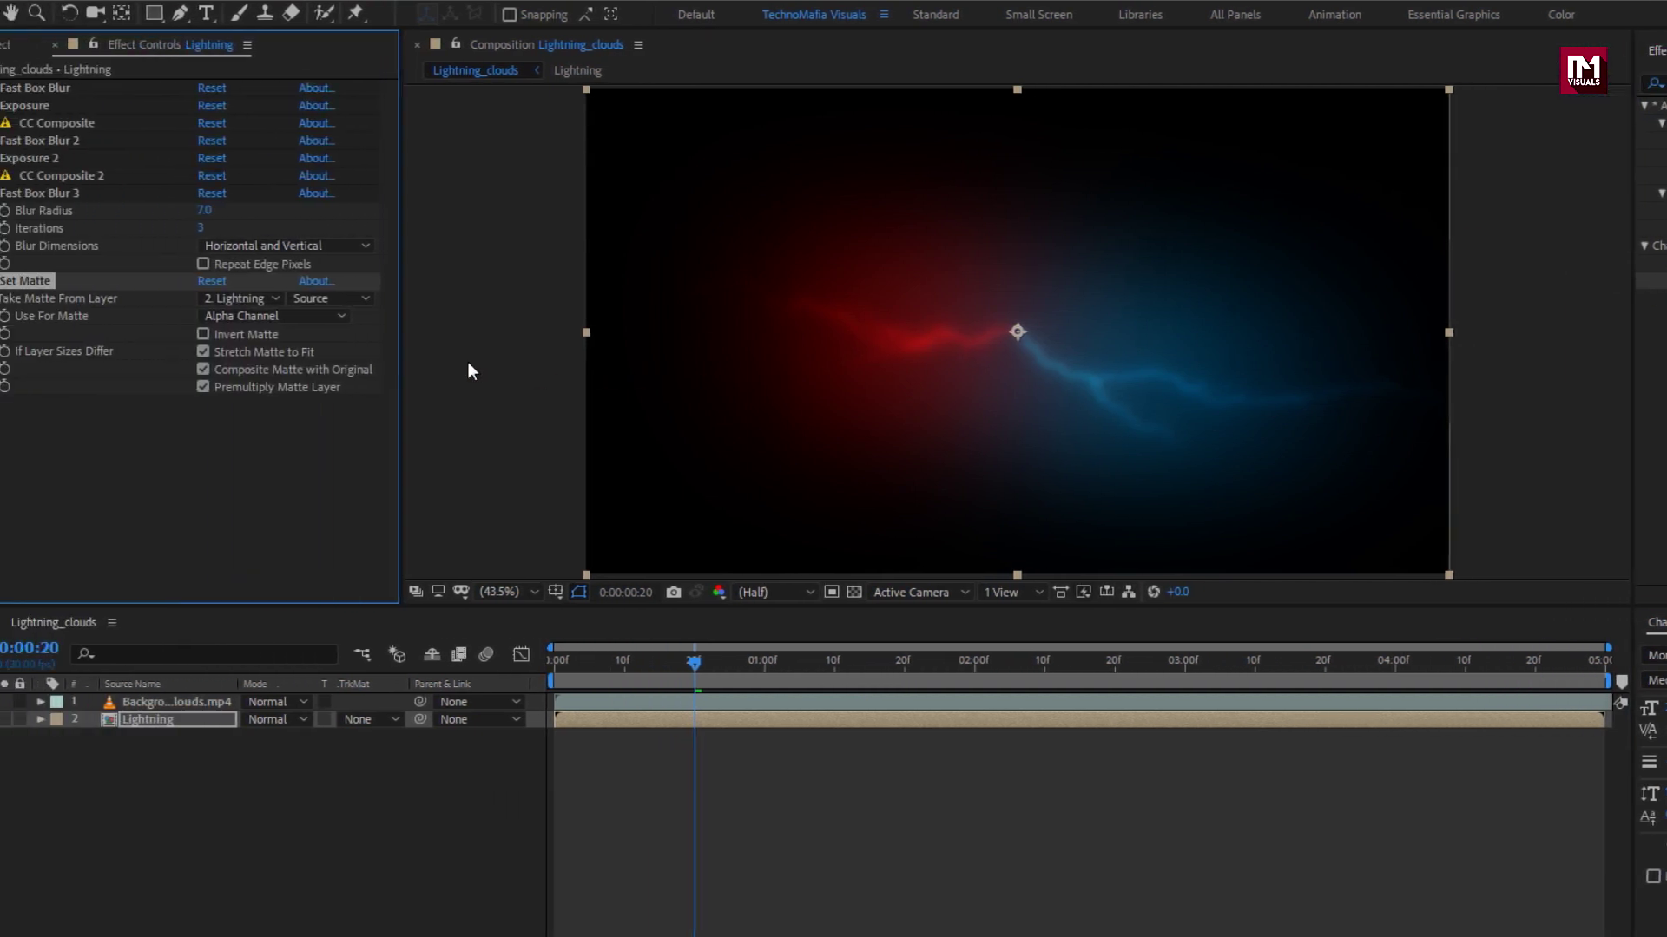
click(282, 299)
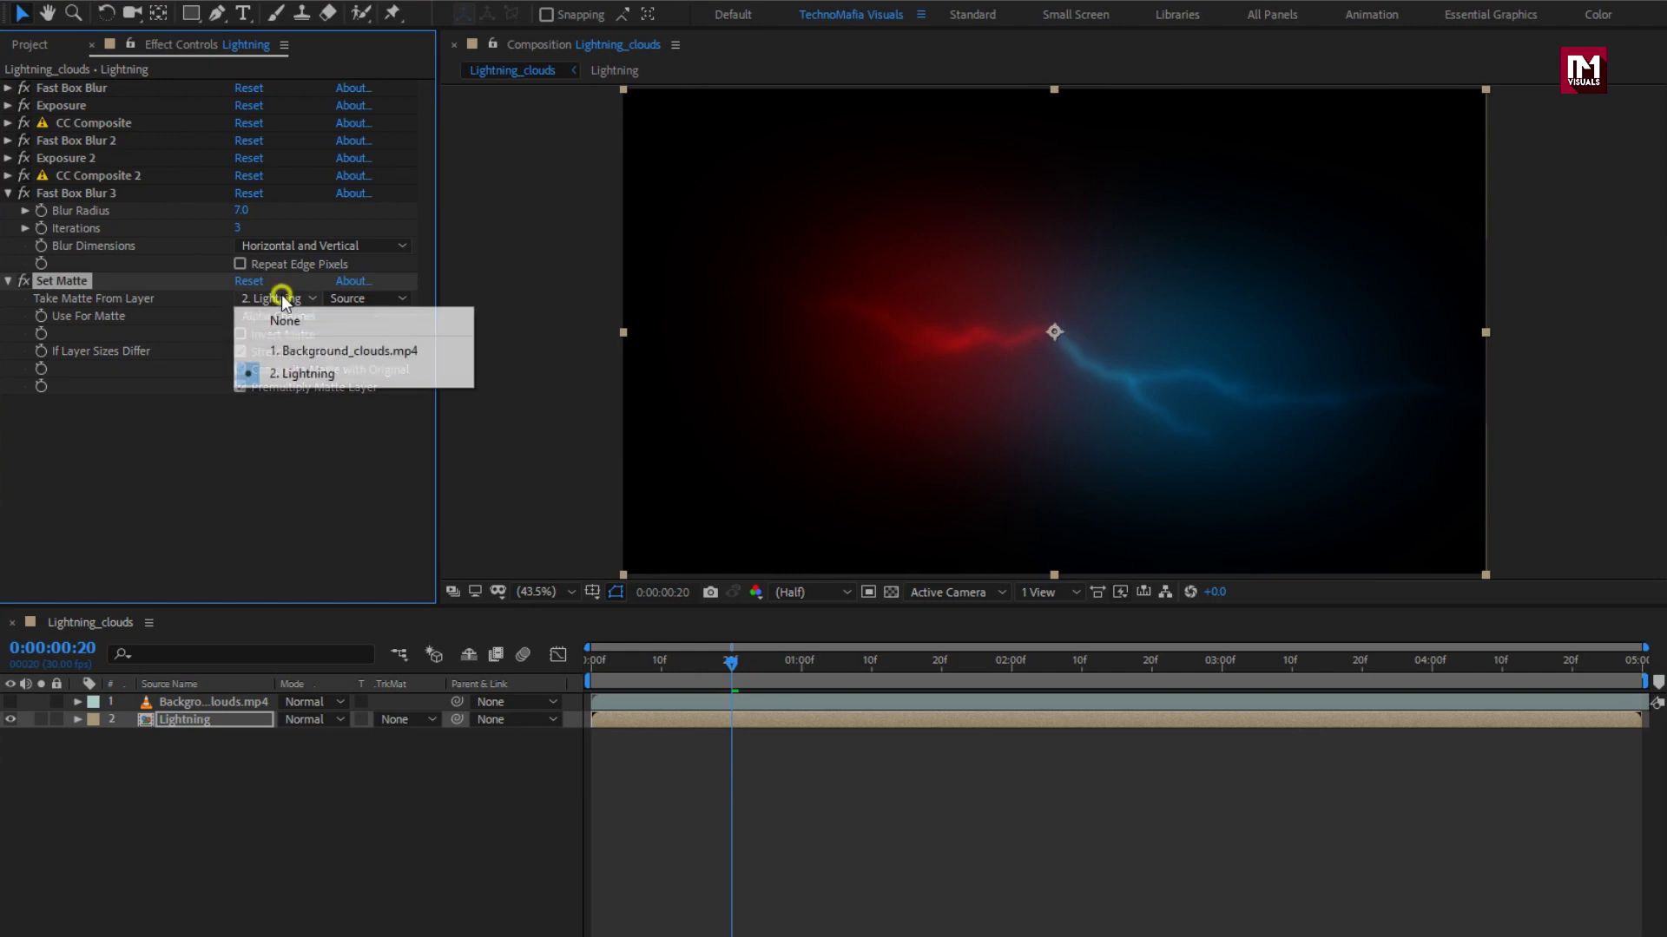
click(294, 350)
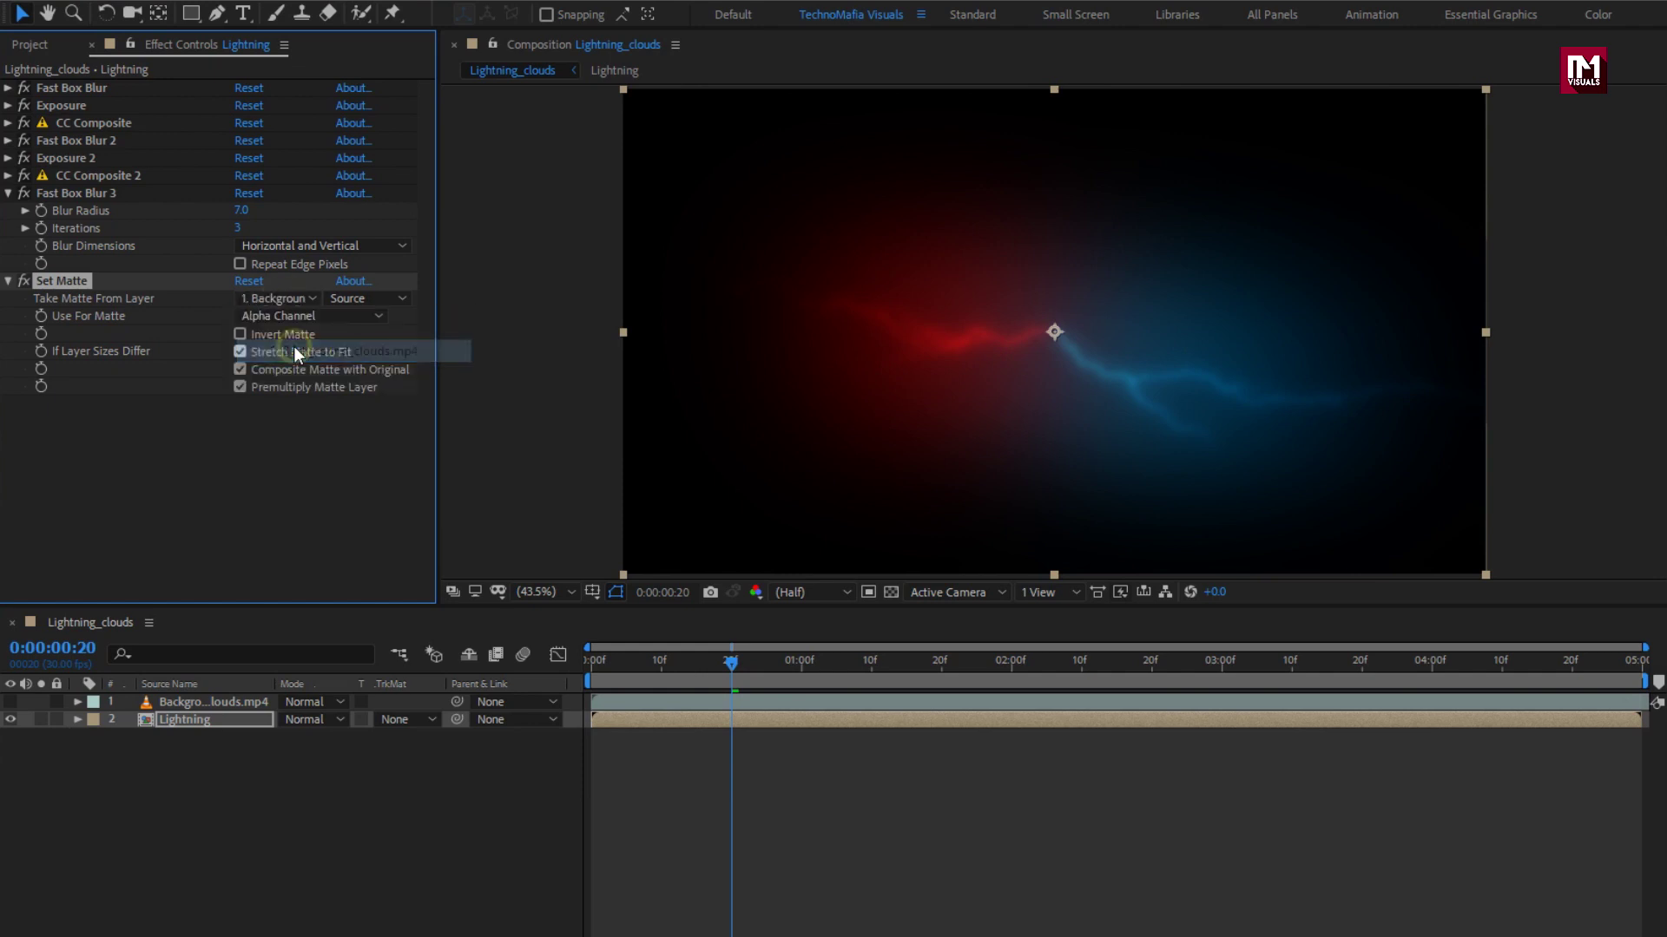
click(289, 317)
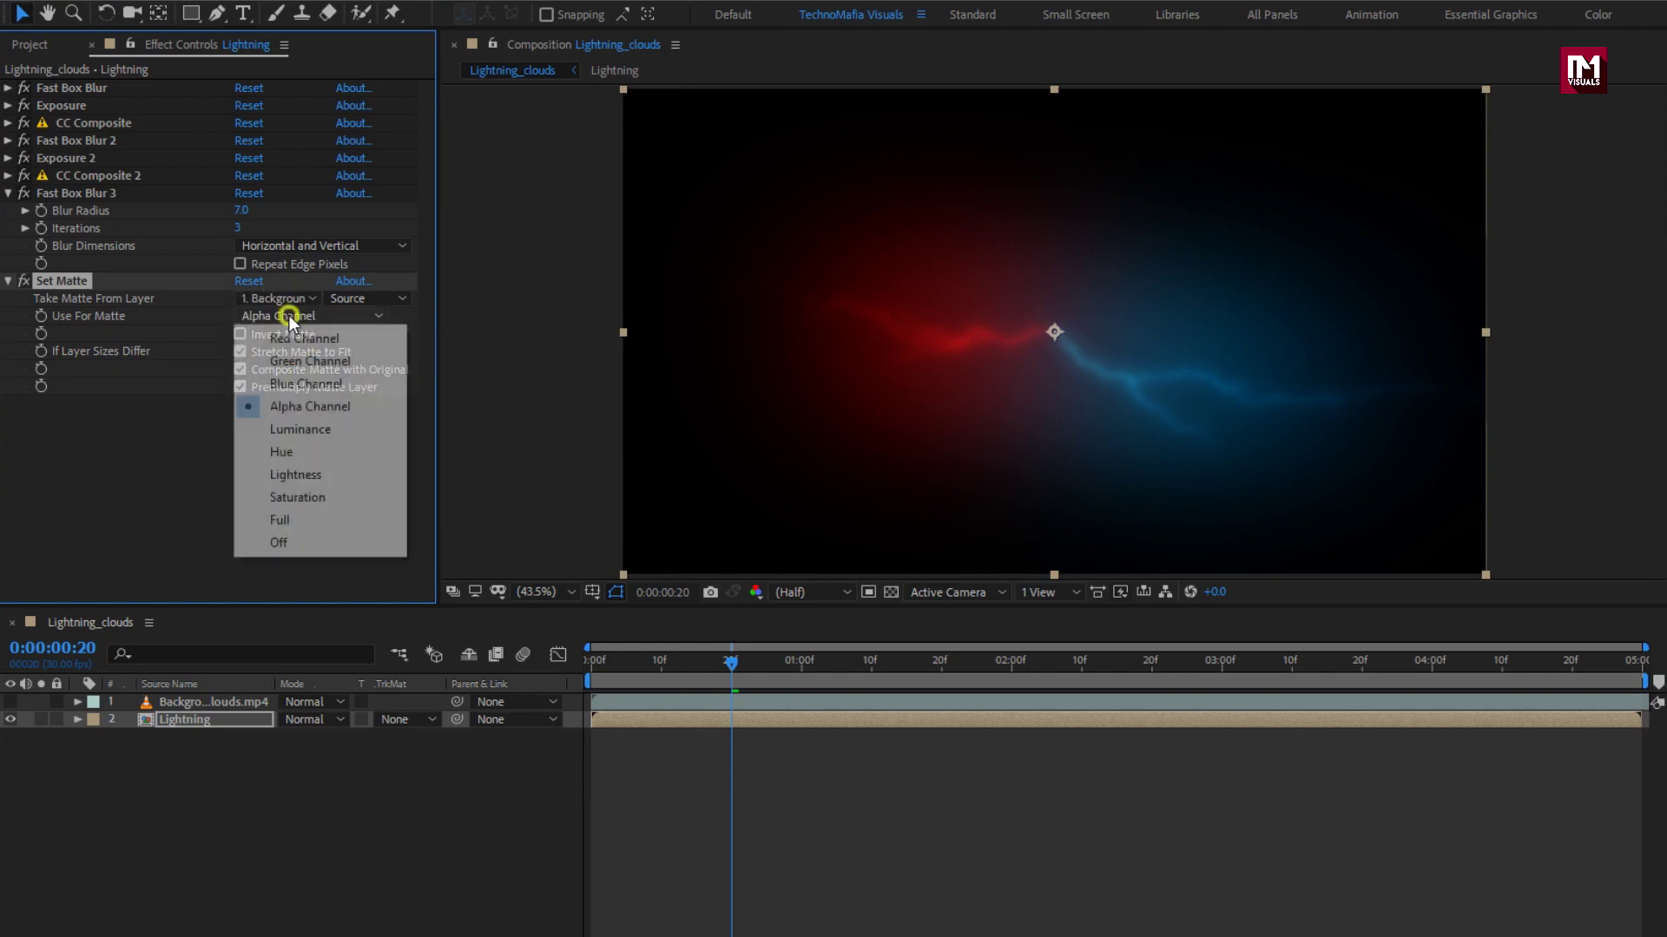
click(290, 430)
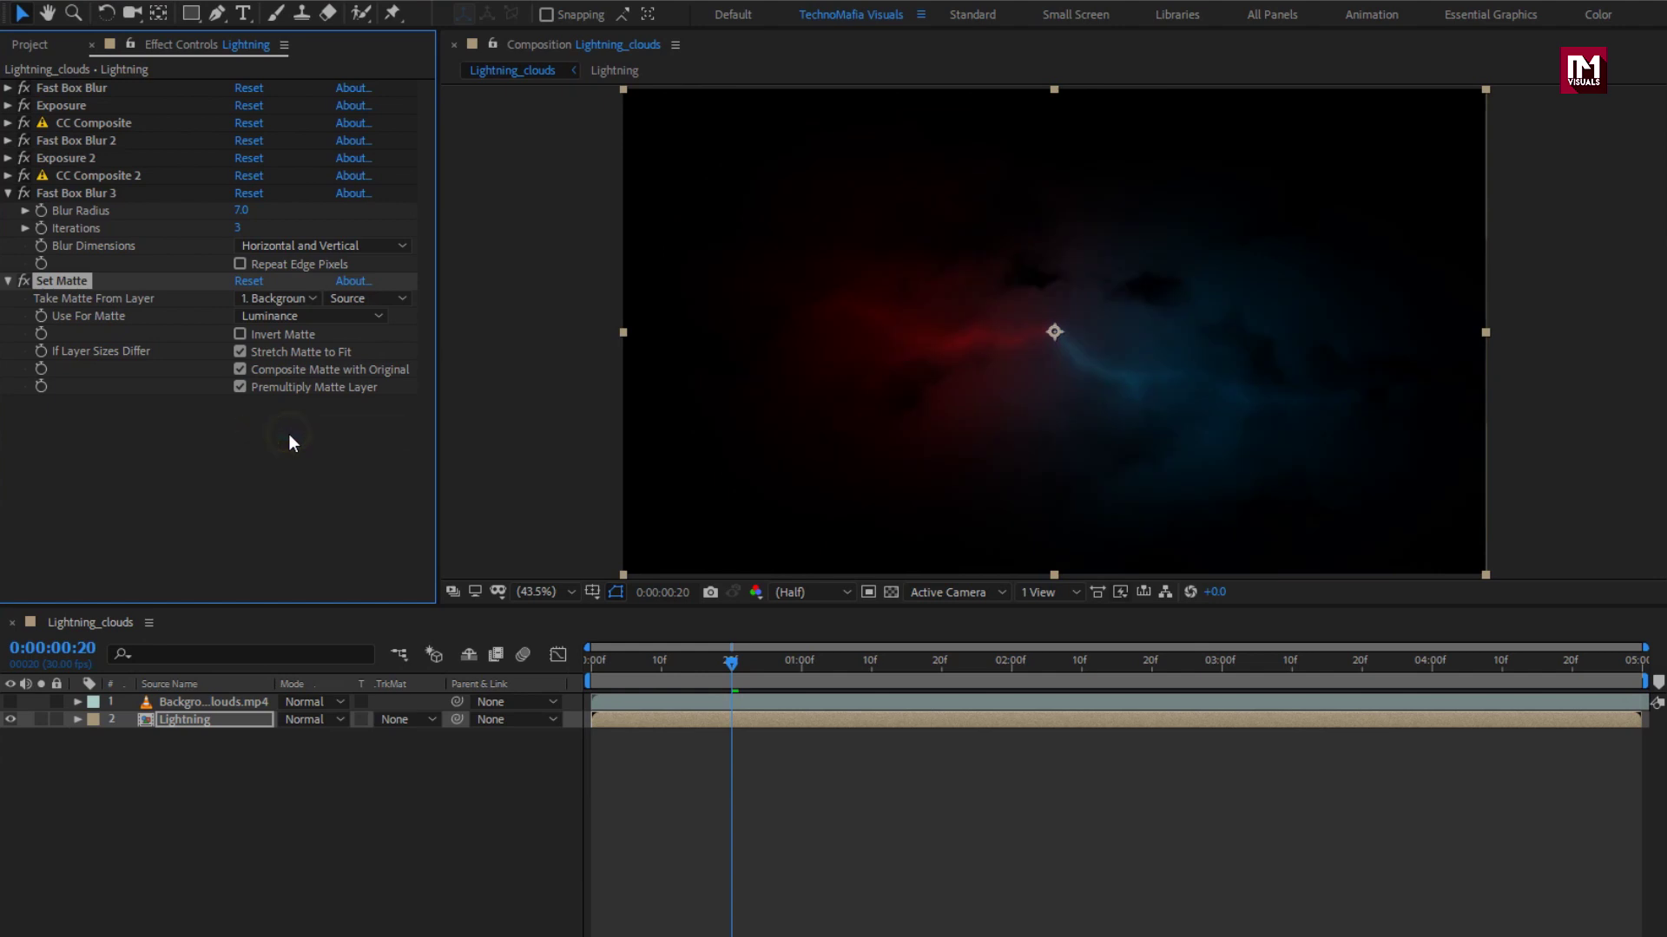
click(240, 335)
Scrub and play back the comp to check the cloud-masked lightning
click(611, 670)
drag(611, 670, 725, 674)
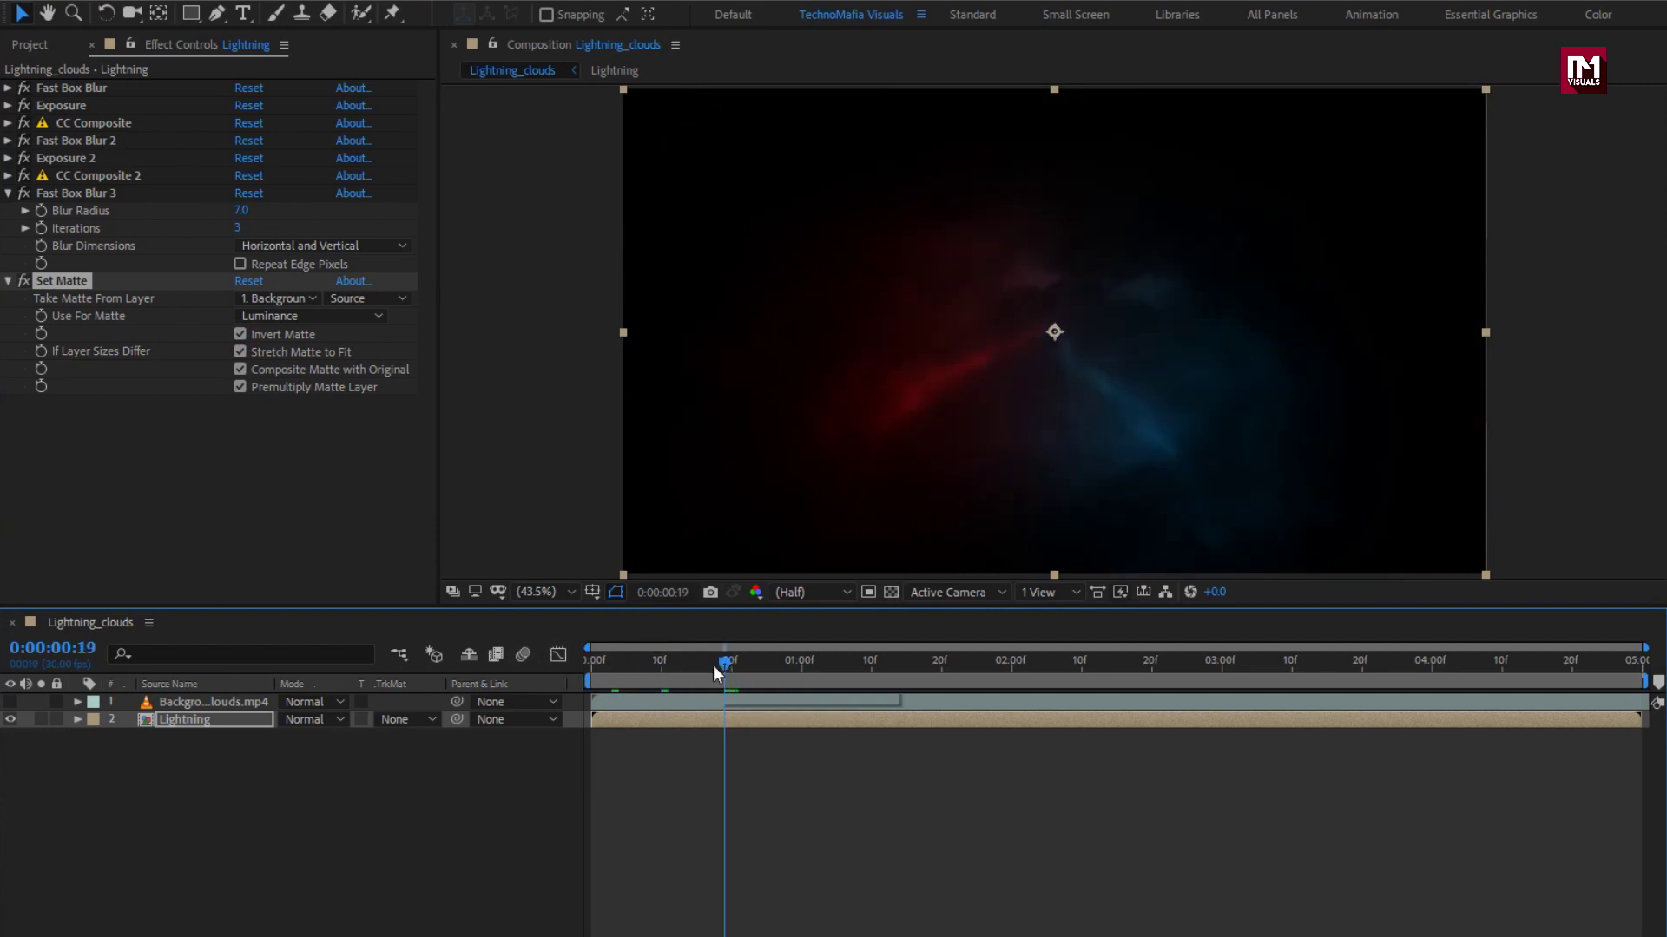
click(590, 667)
key(space)
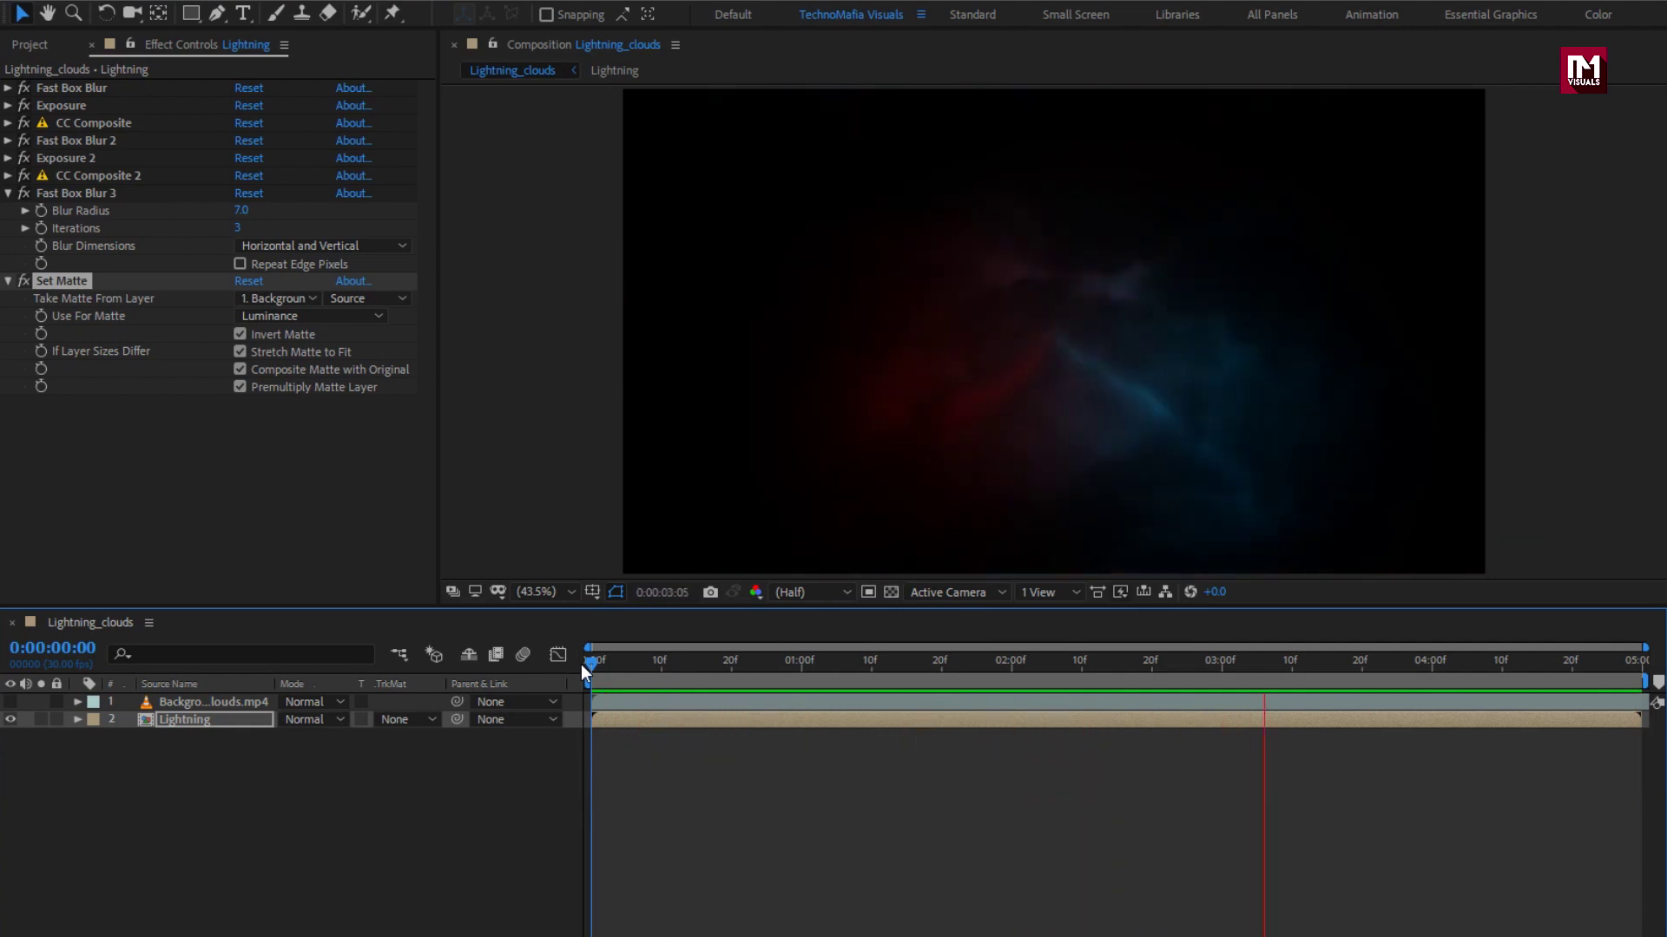
key(space)
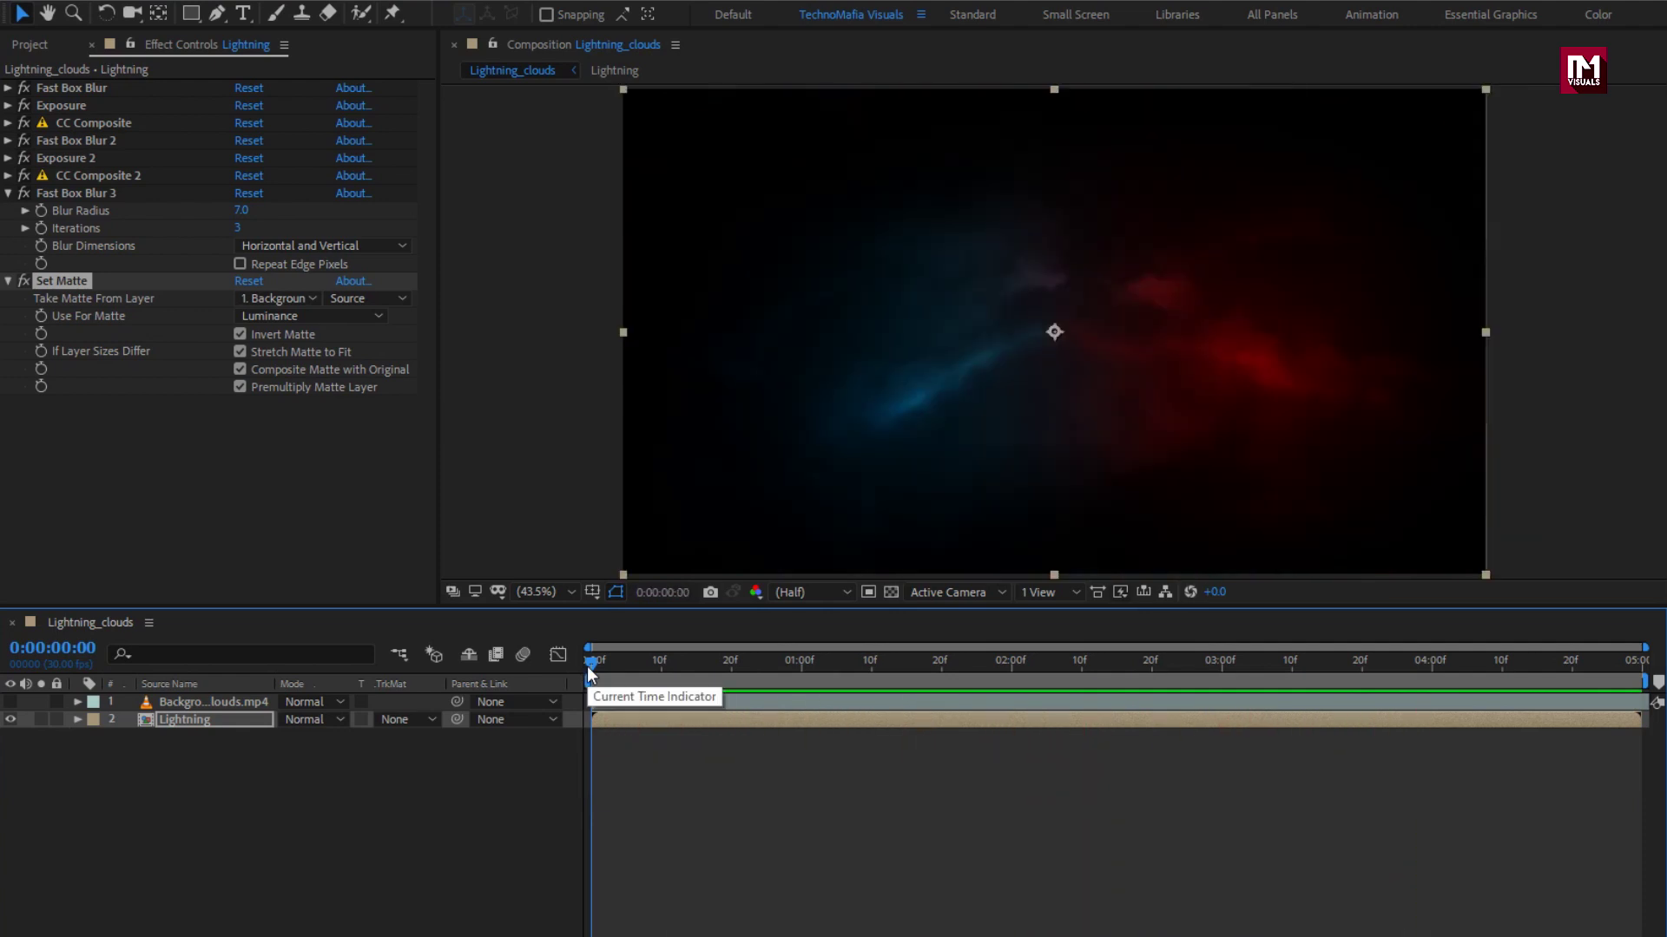
Add a new adjustment layer and move it to the top of the comp
right_click(177, 841)
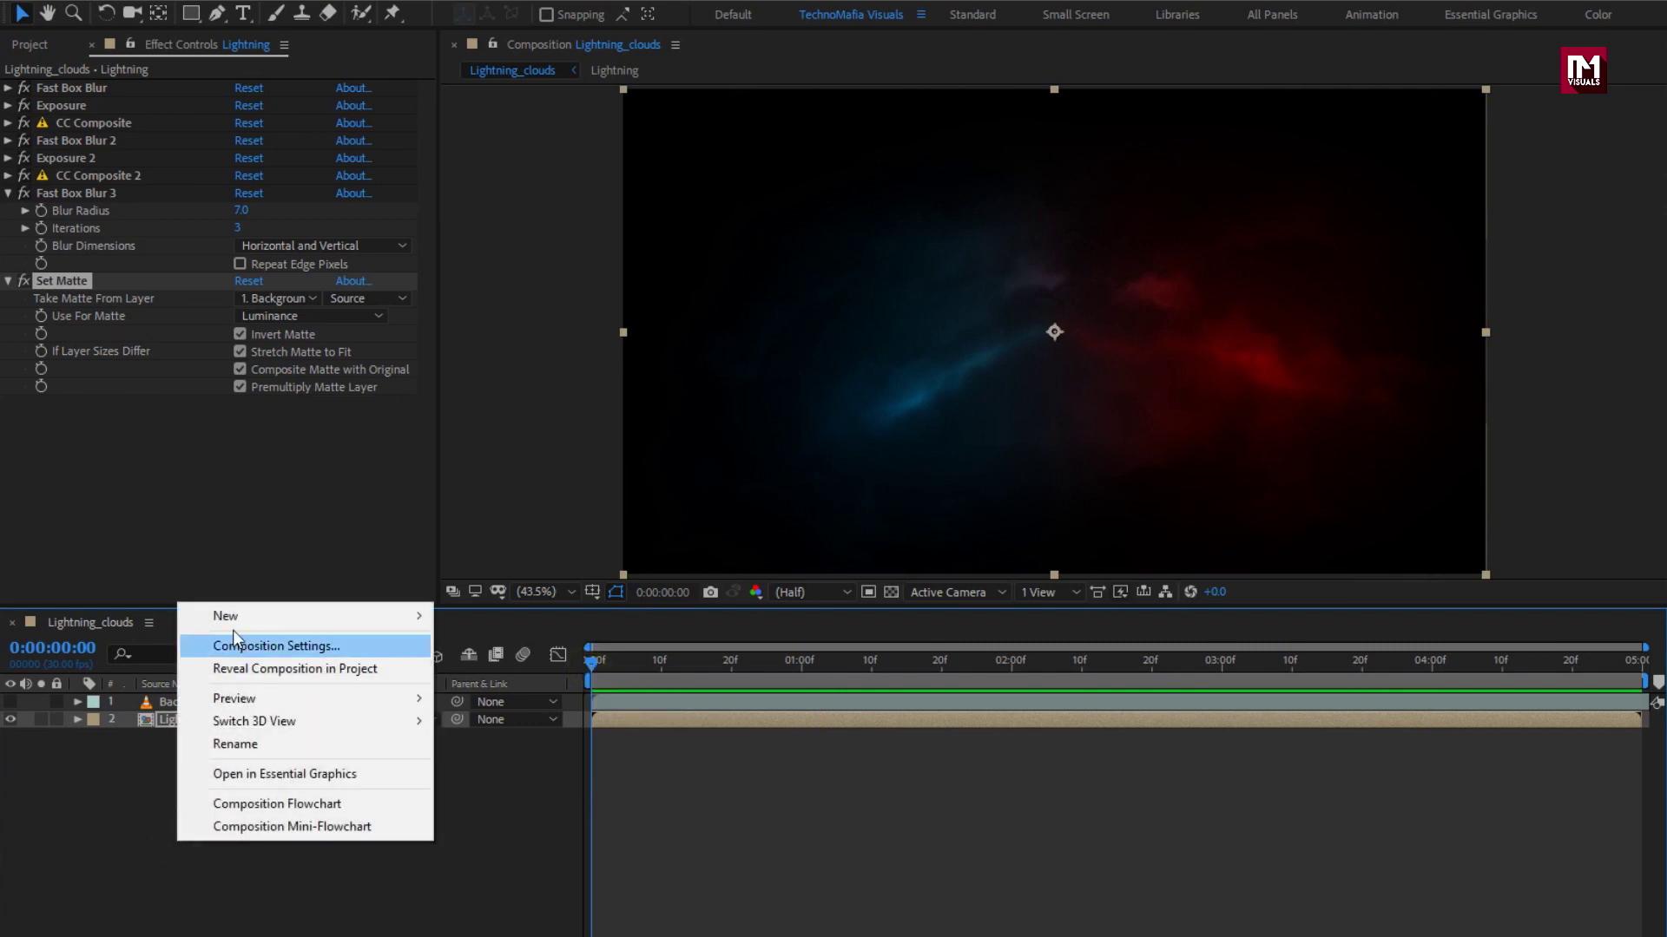
mouse_move(248, 616)
click(503, 781)
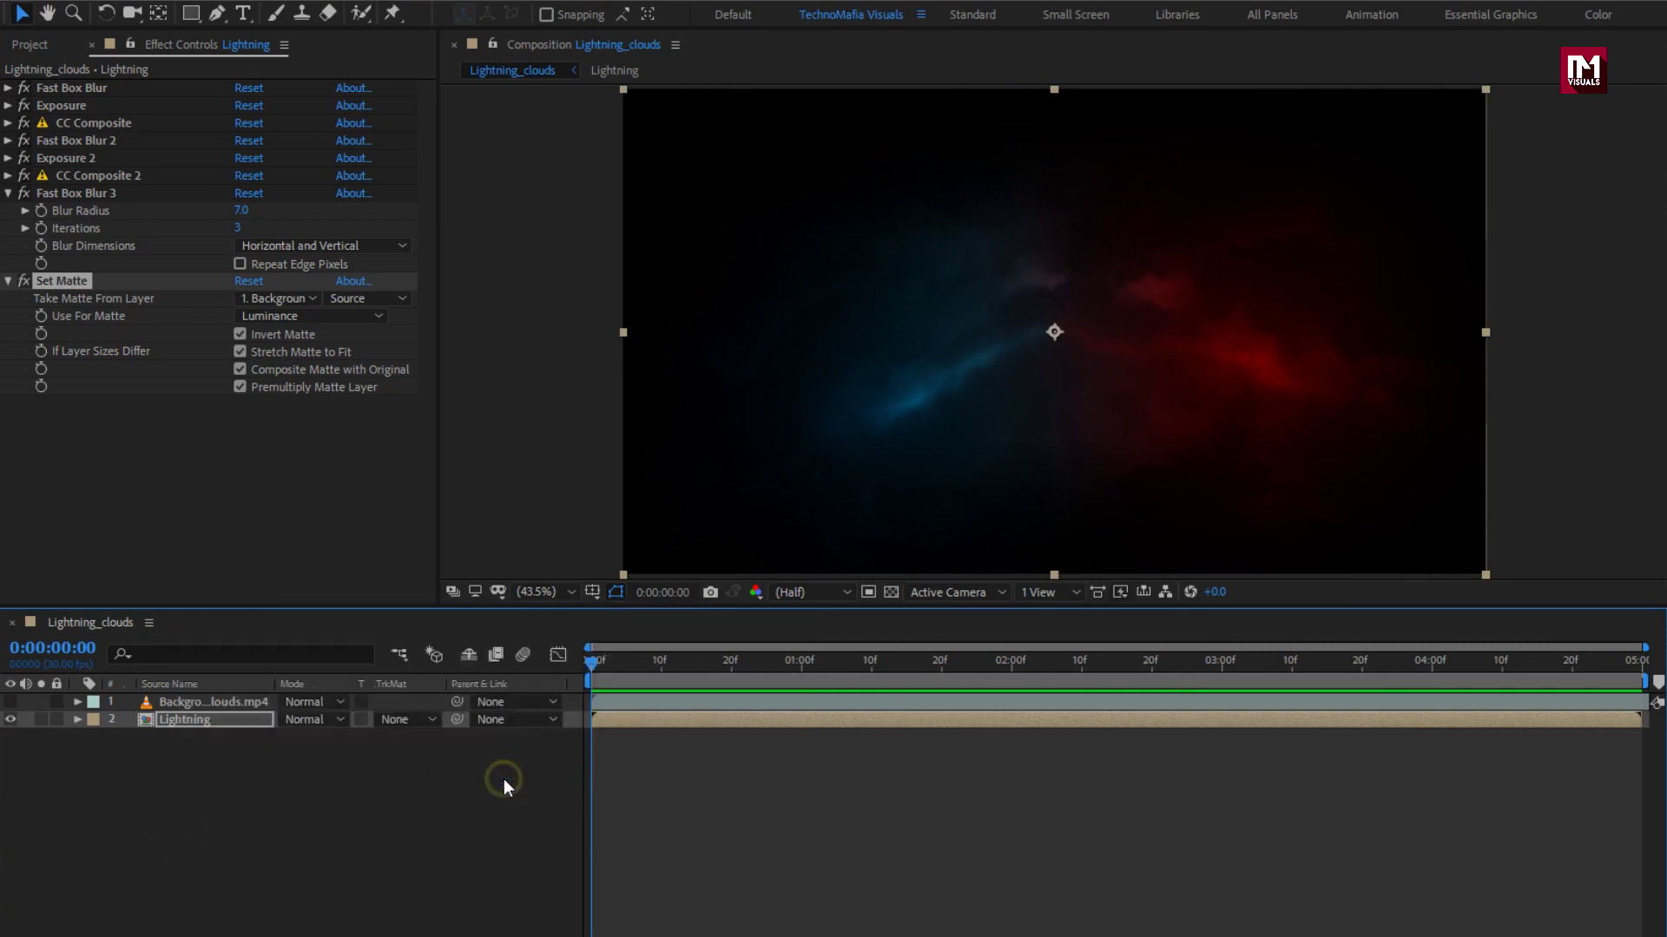
drag(205, 719, 209, 702)
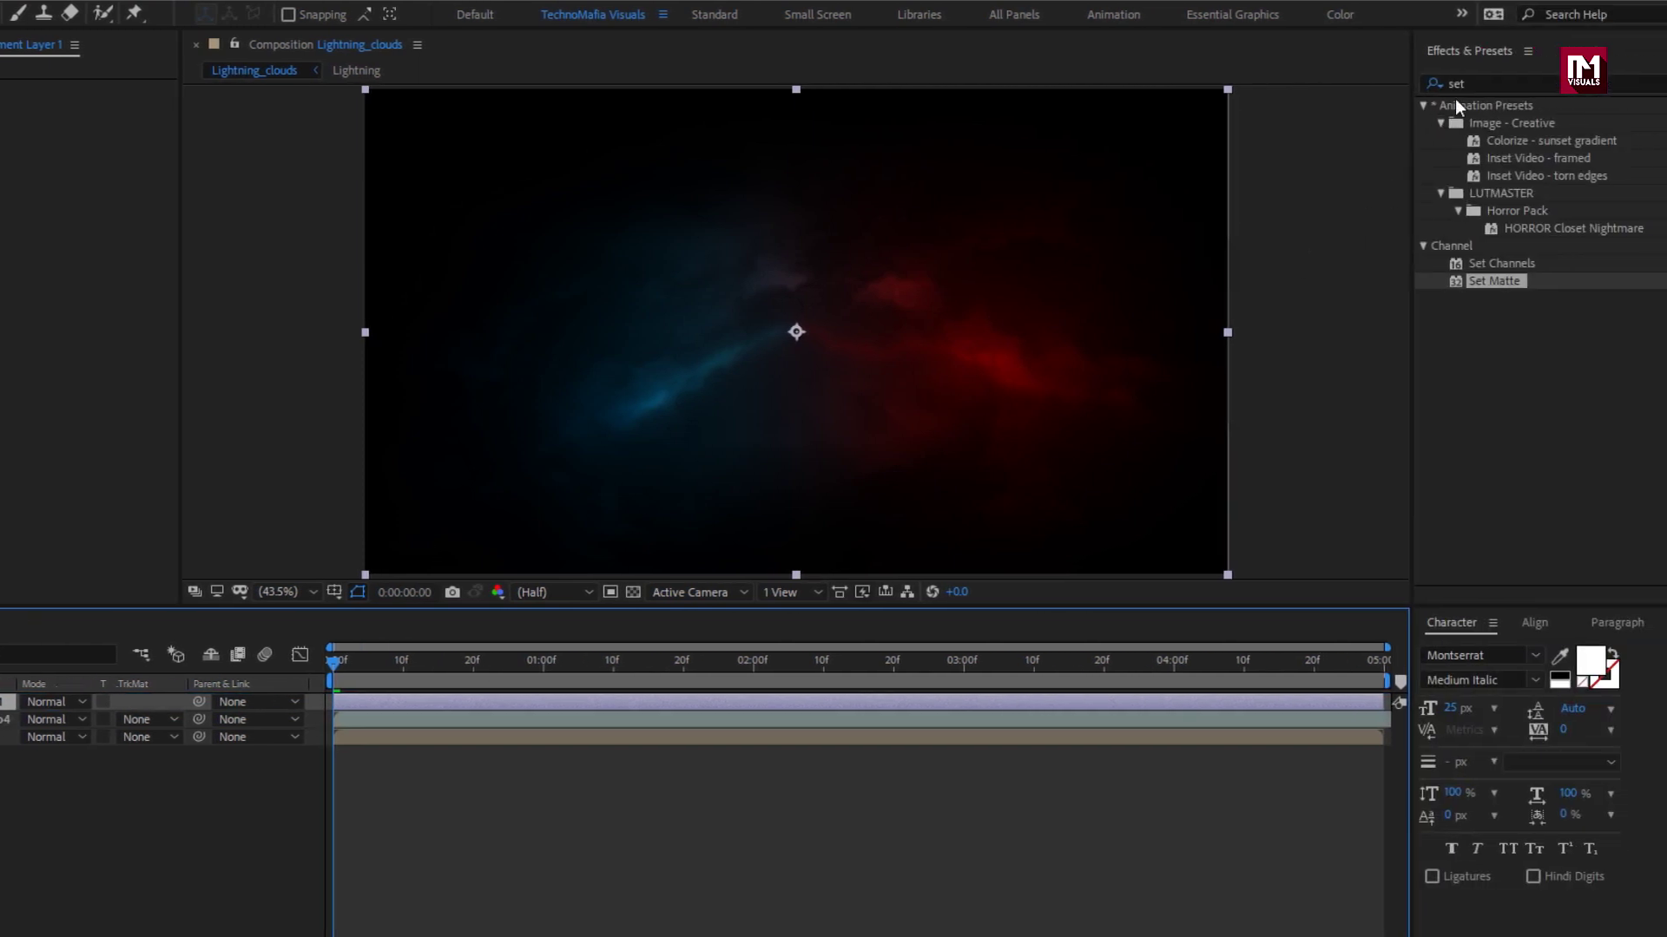
Apply Glow to the adjustment layer with intensity 0.3 and radius 300
click(1441, 83)
text(glow)
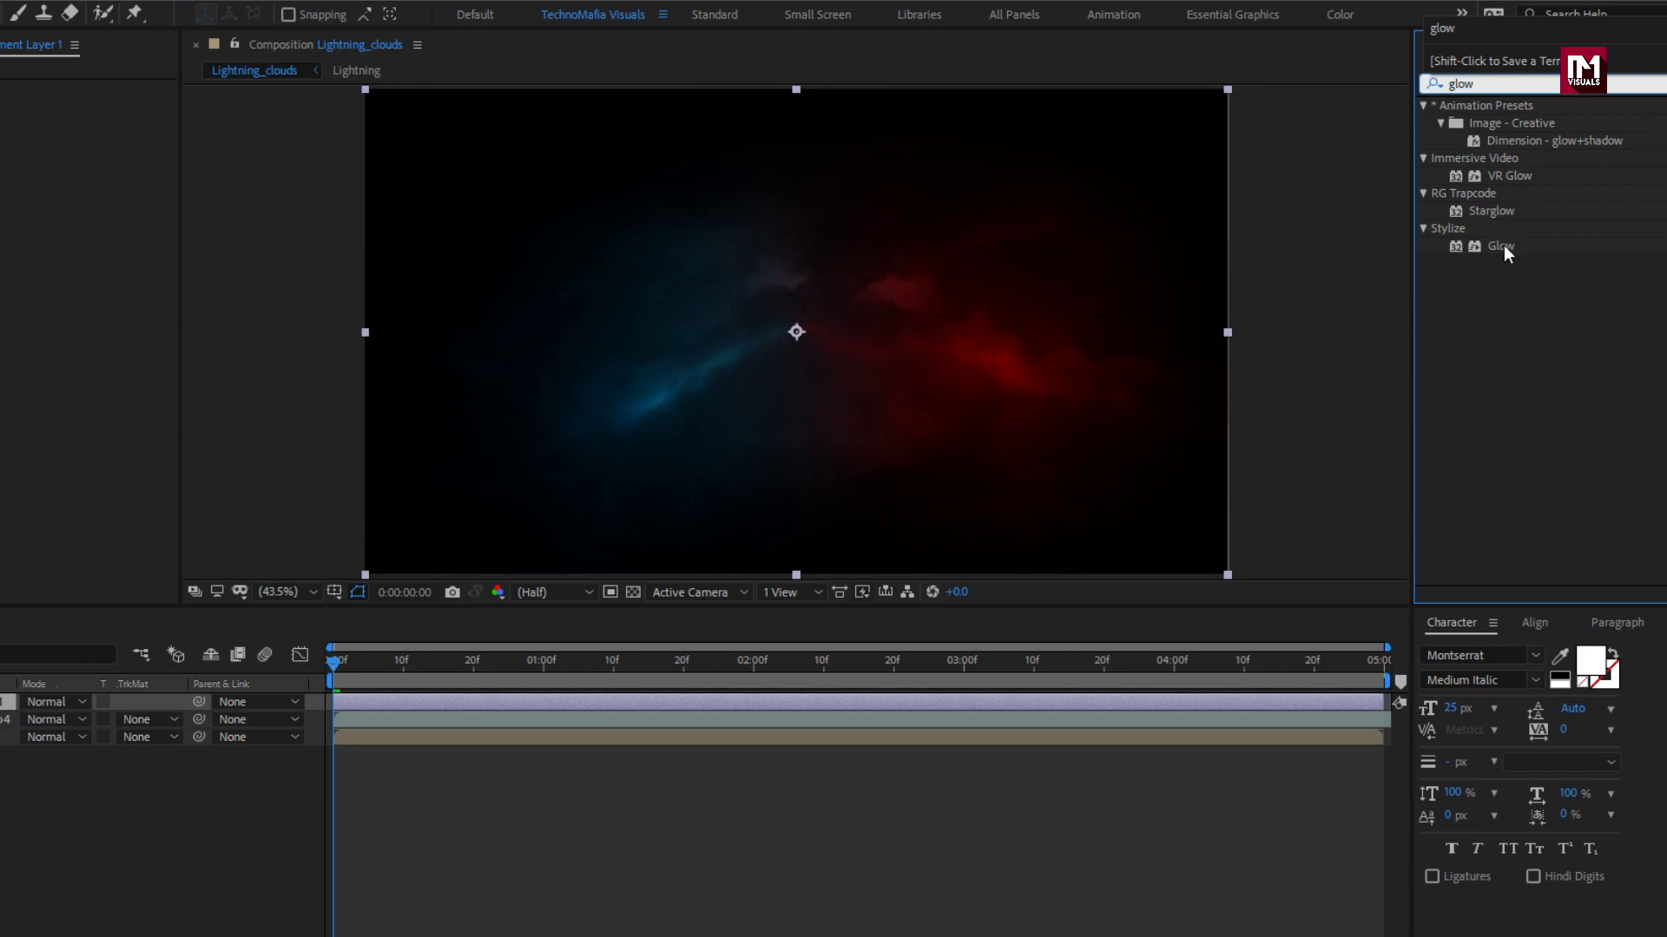
double_click(1502, 247)
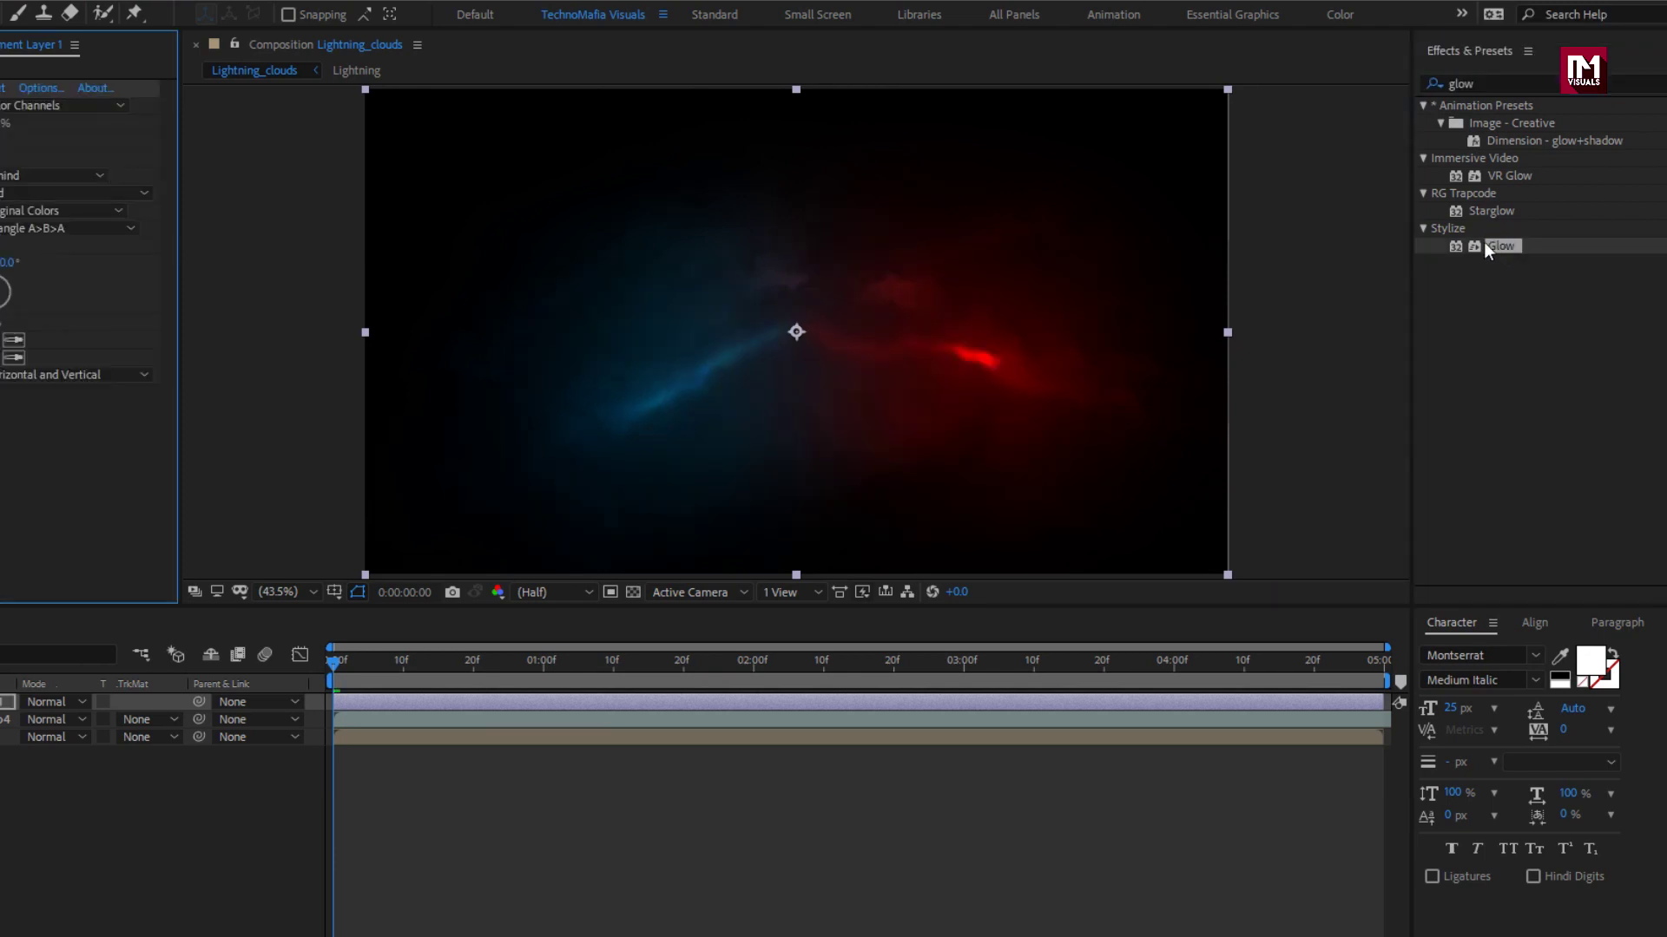
click(241, 158)
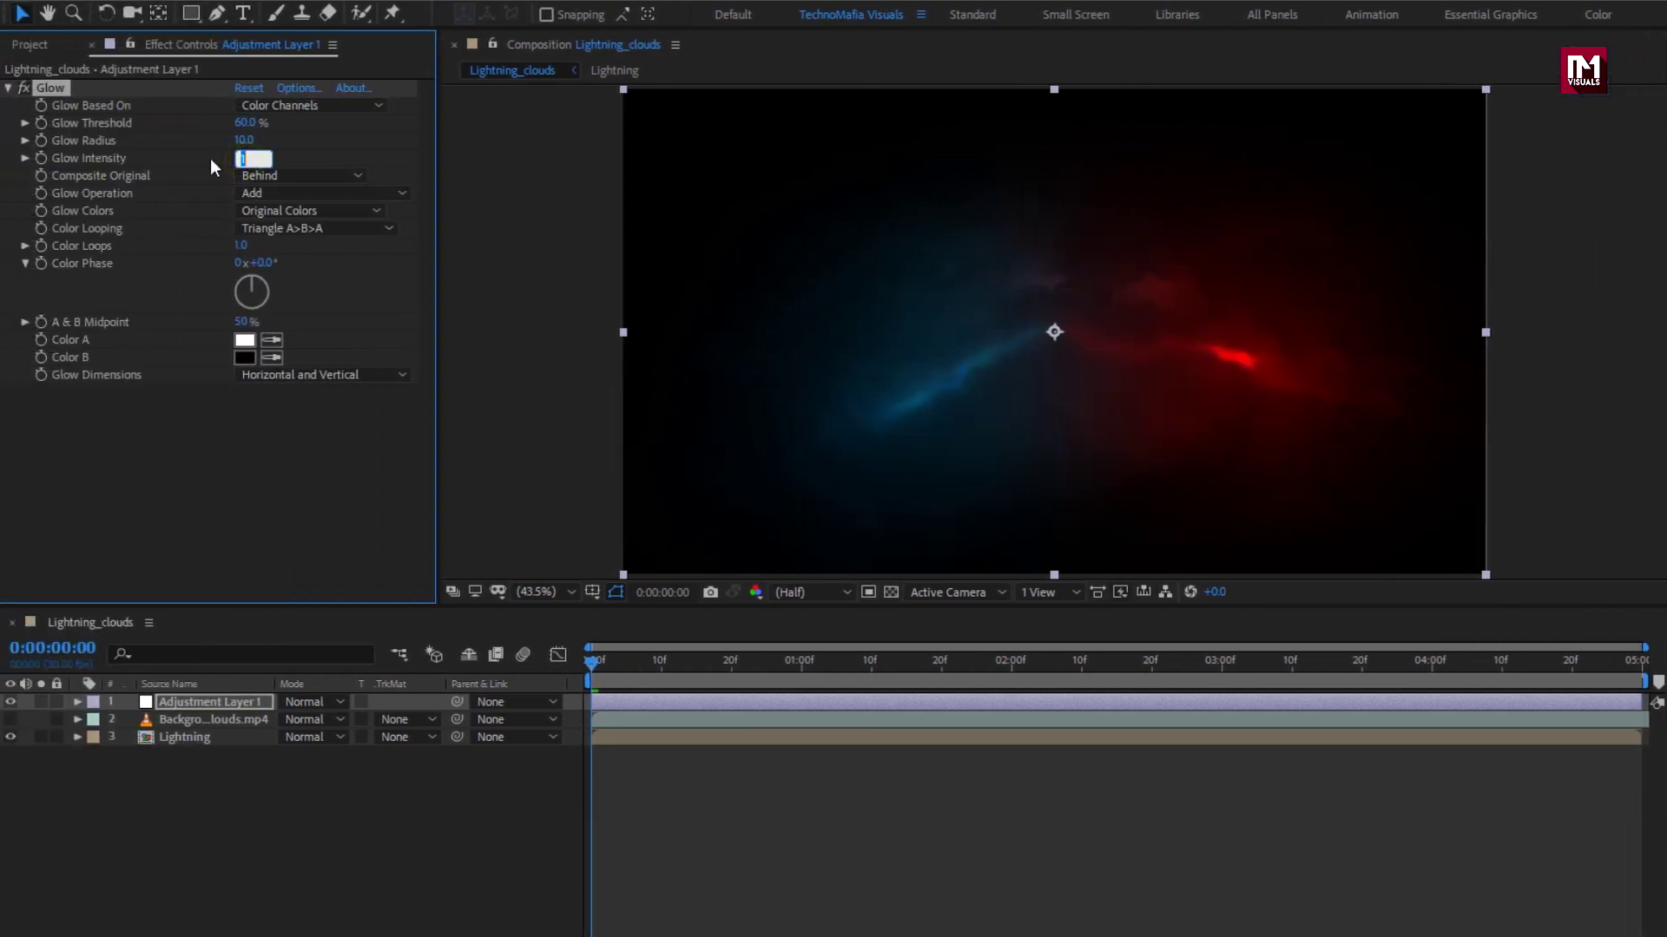
text(0.3)
key(Return)
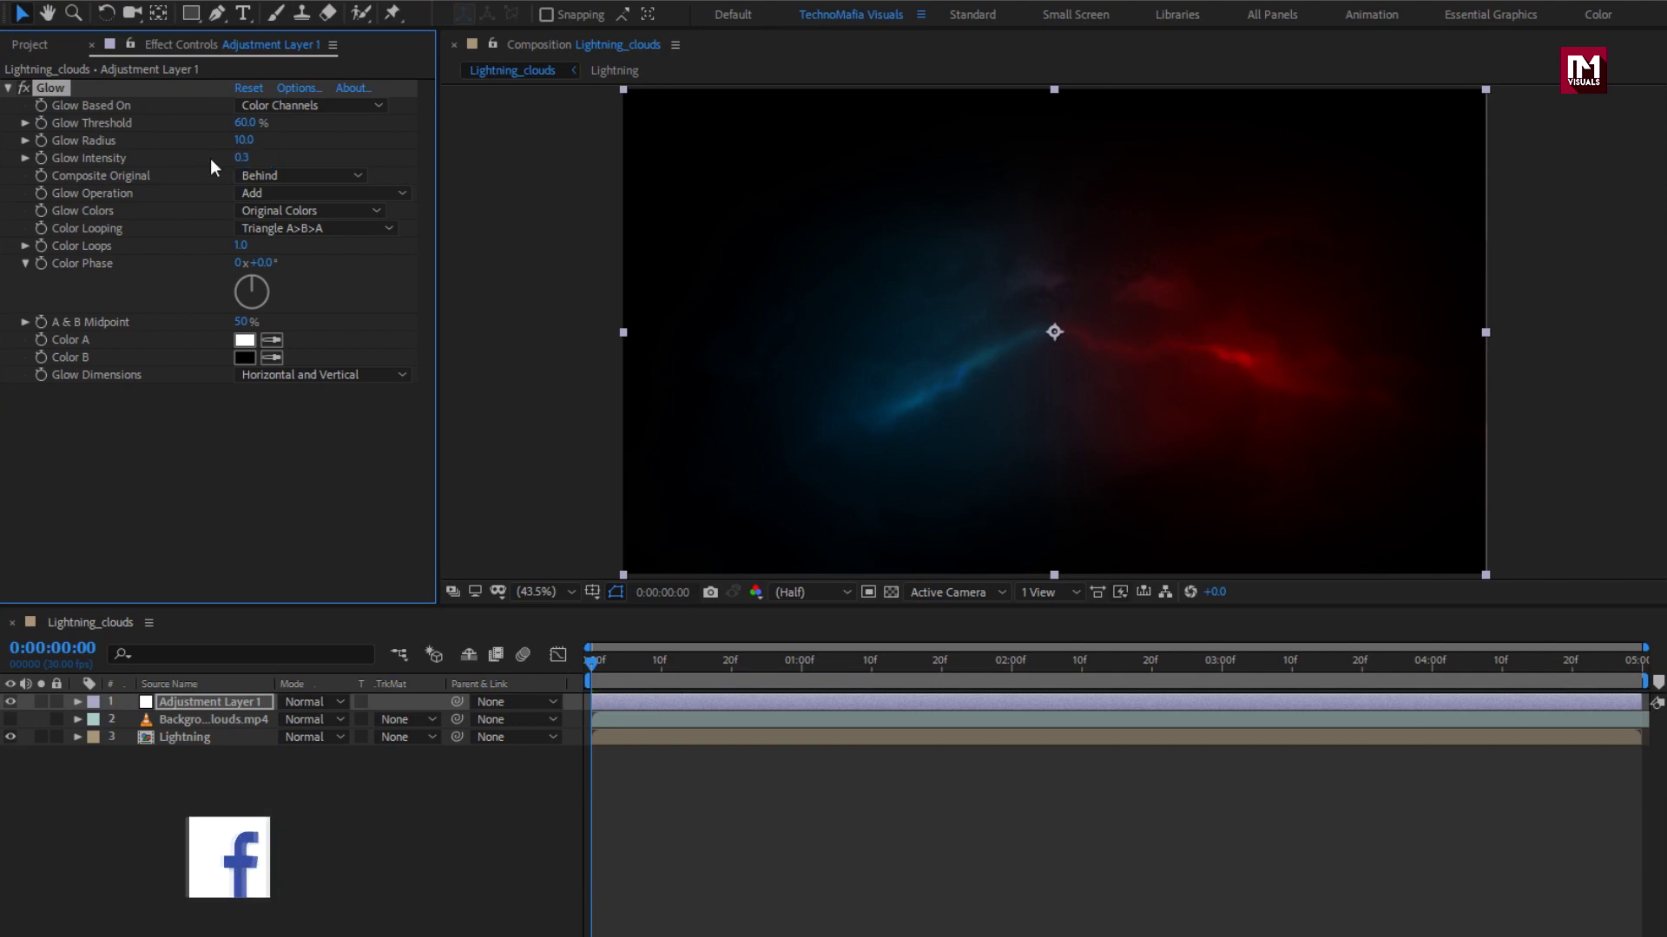
click(243, 140)
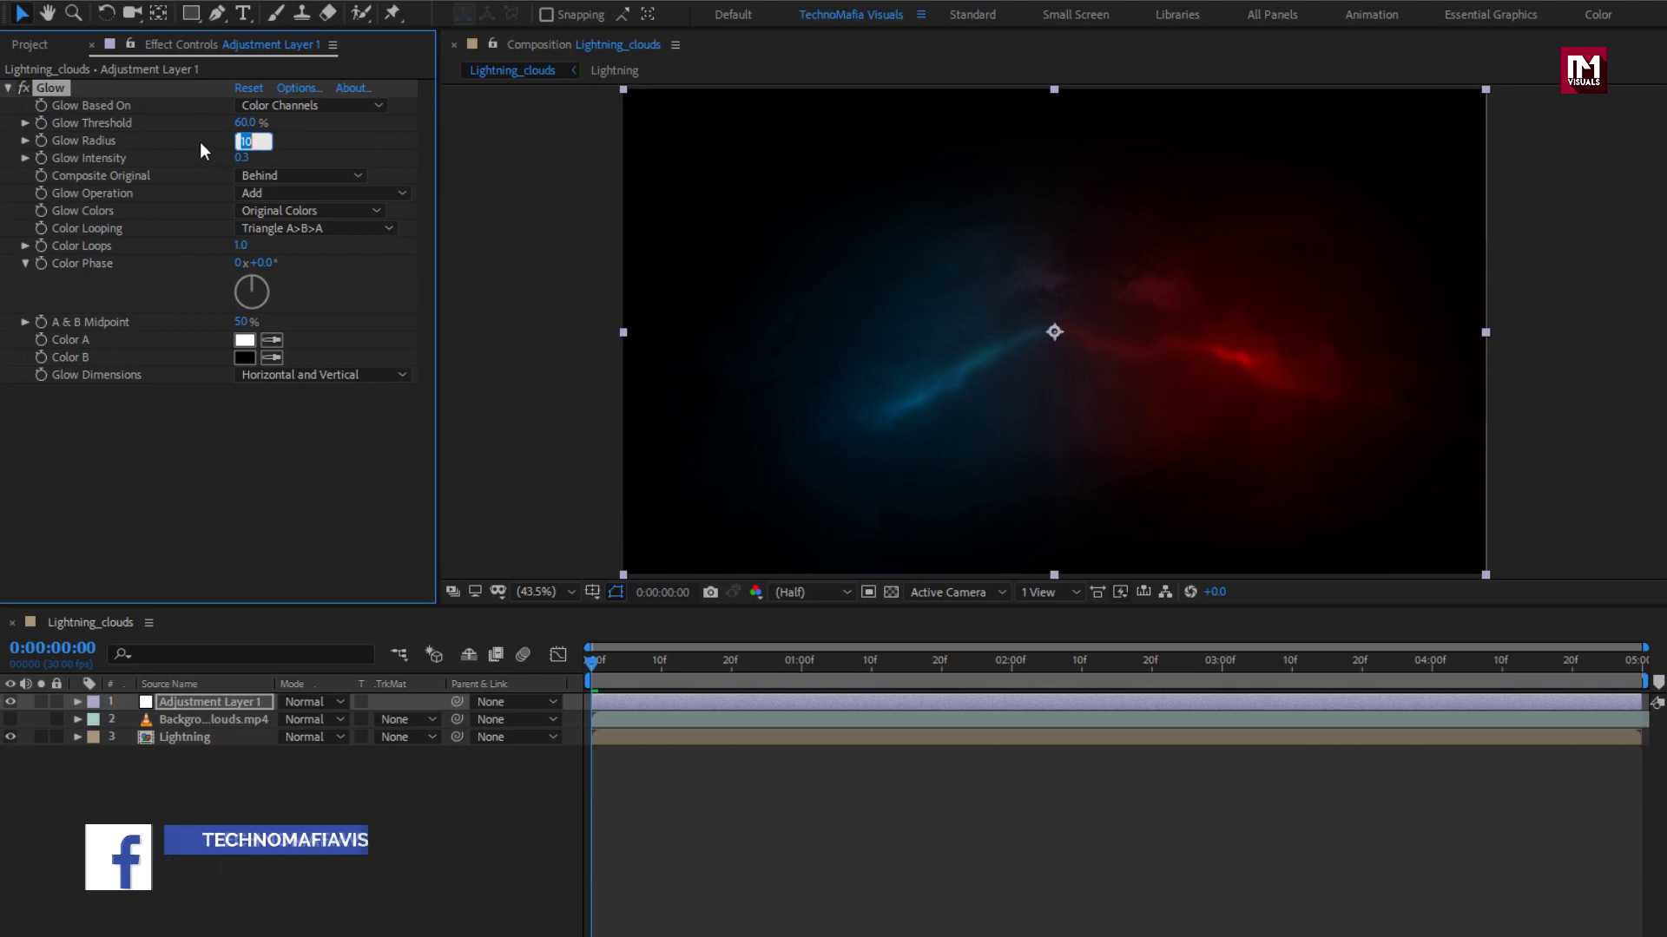
text(300)
key(Return)
Create a new solid layer named Noise
right_click(260, 788)
mouse_move(362, 802)
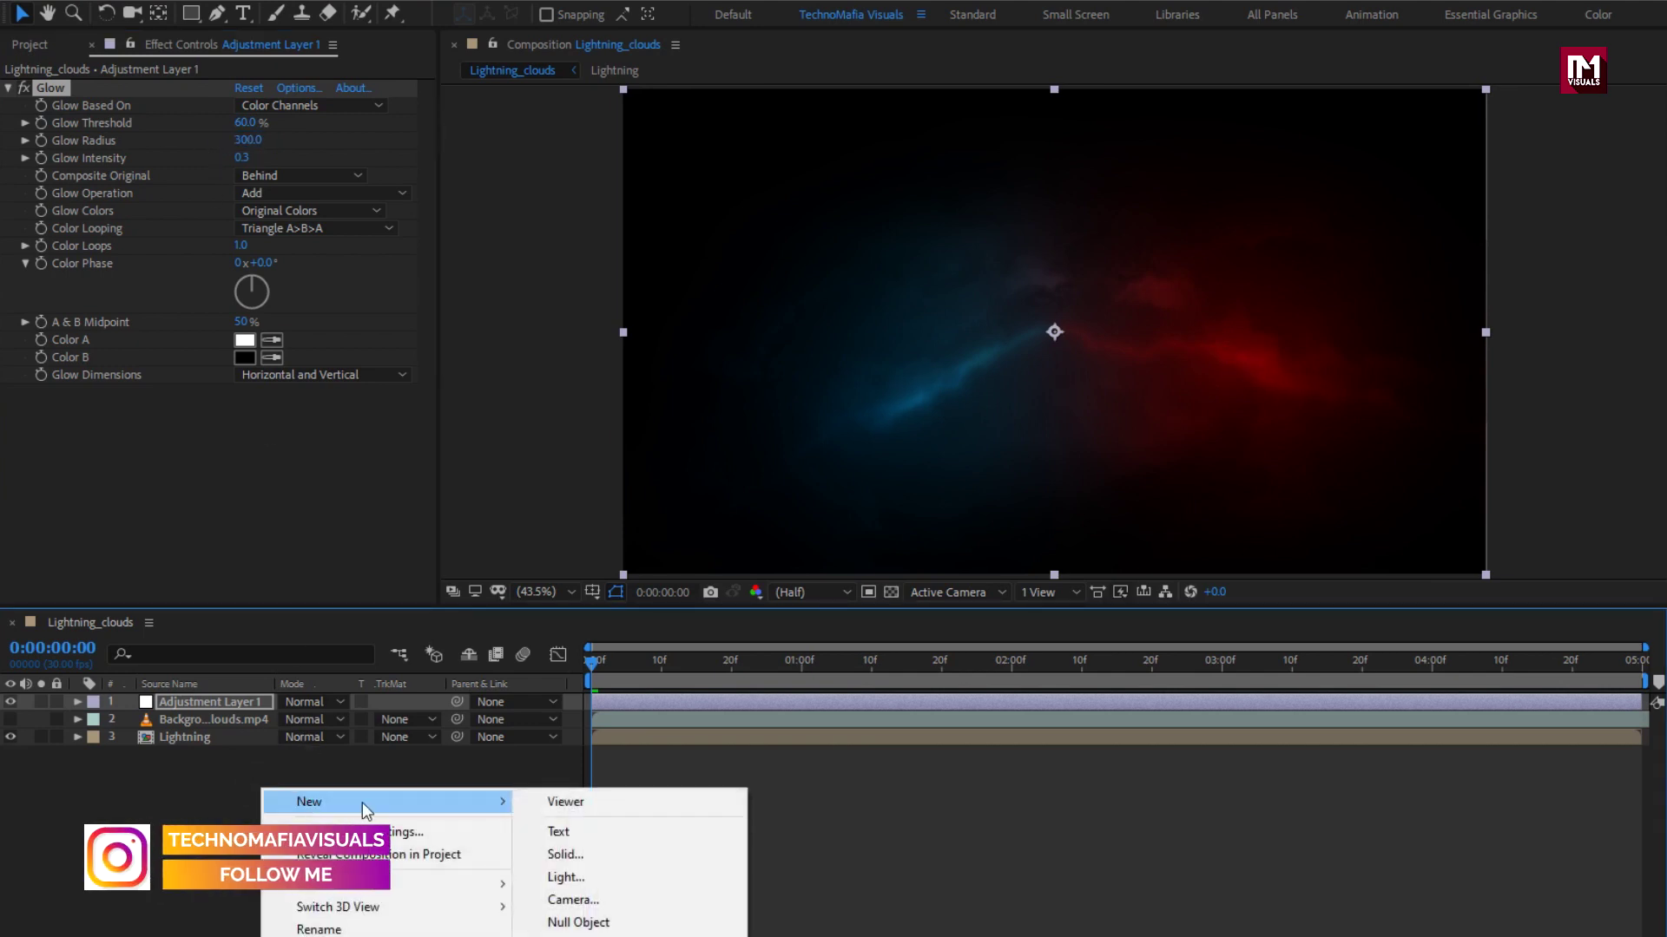
click(638, 851)
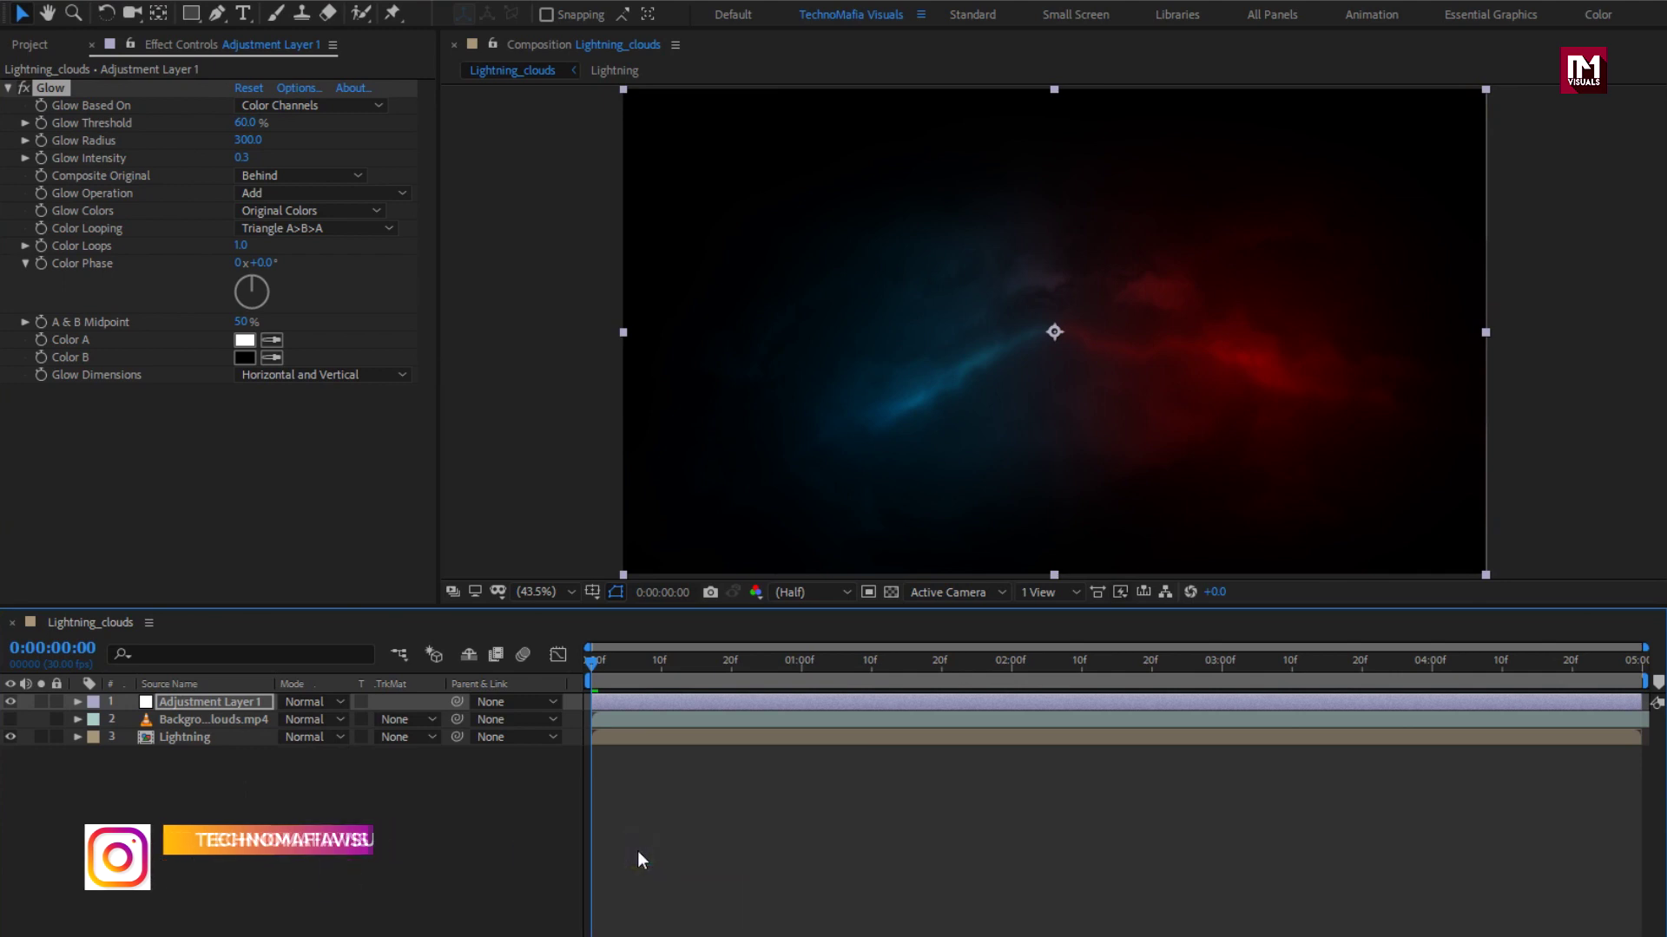
text(Noise)
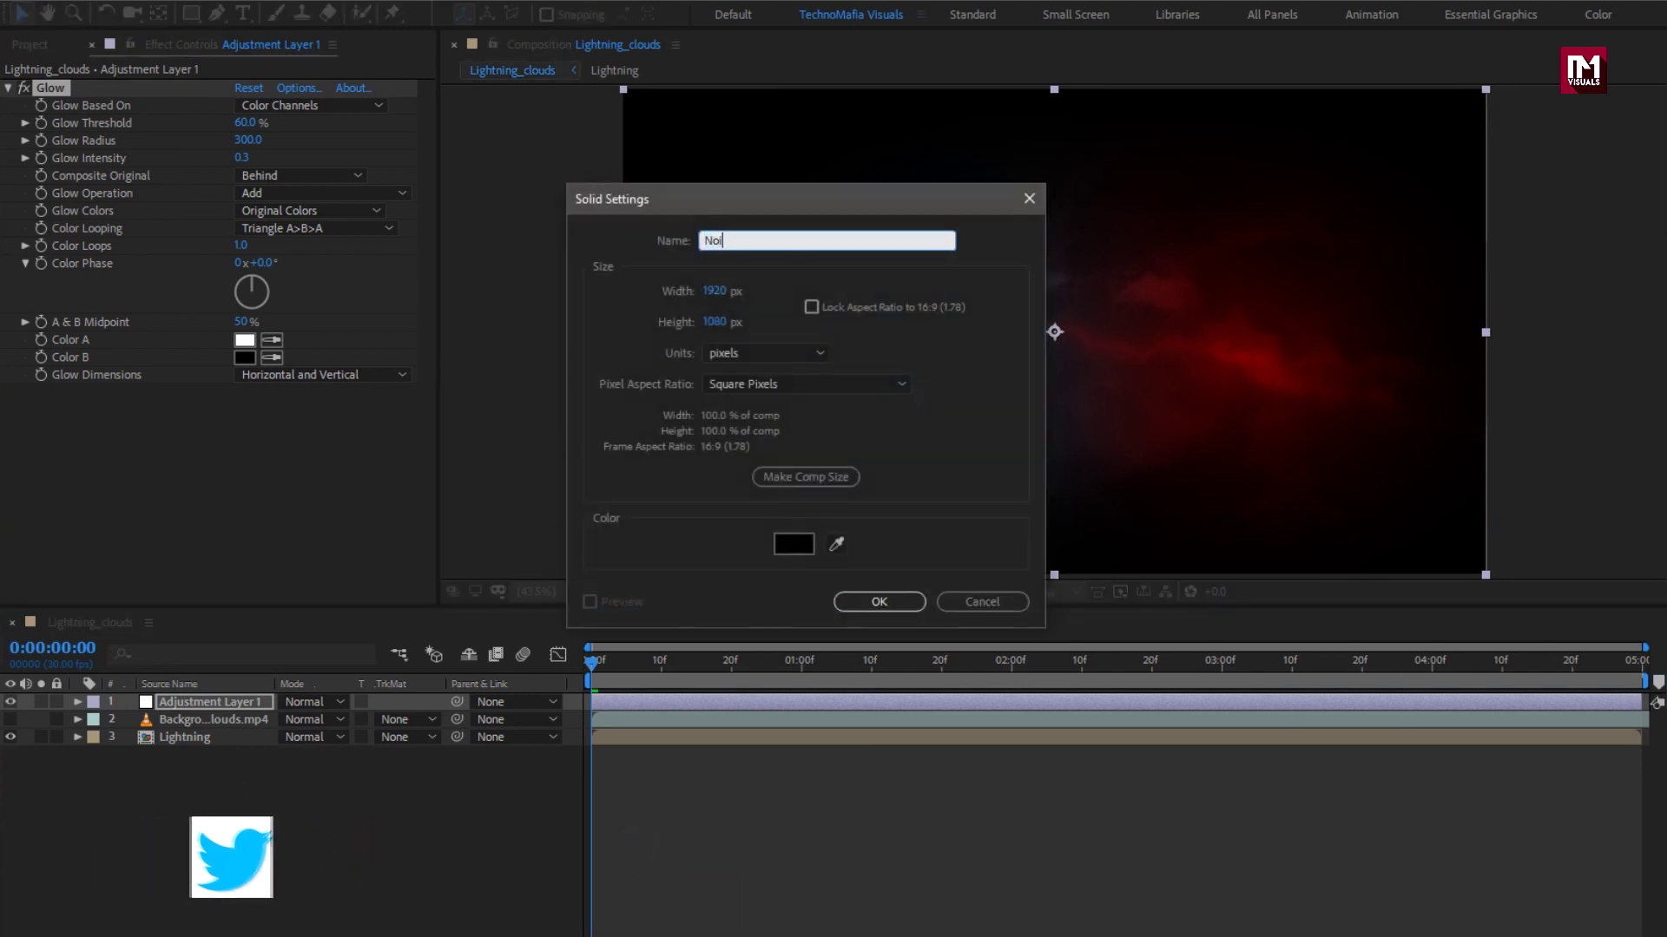
click(867, 603)
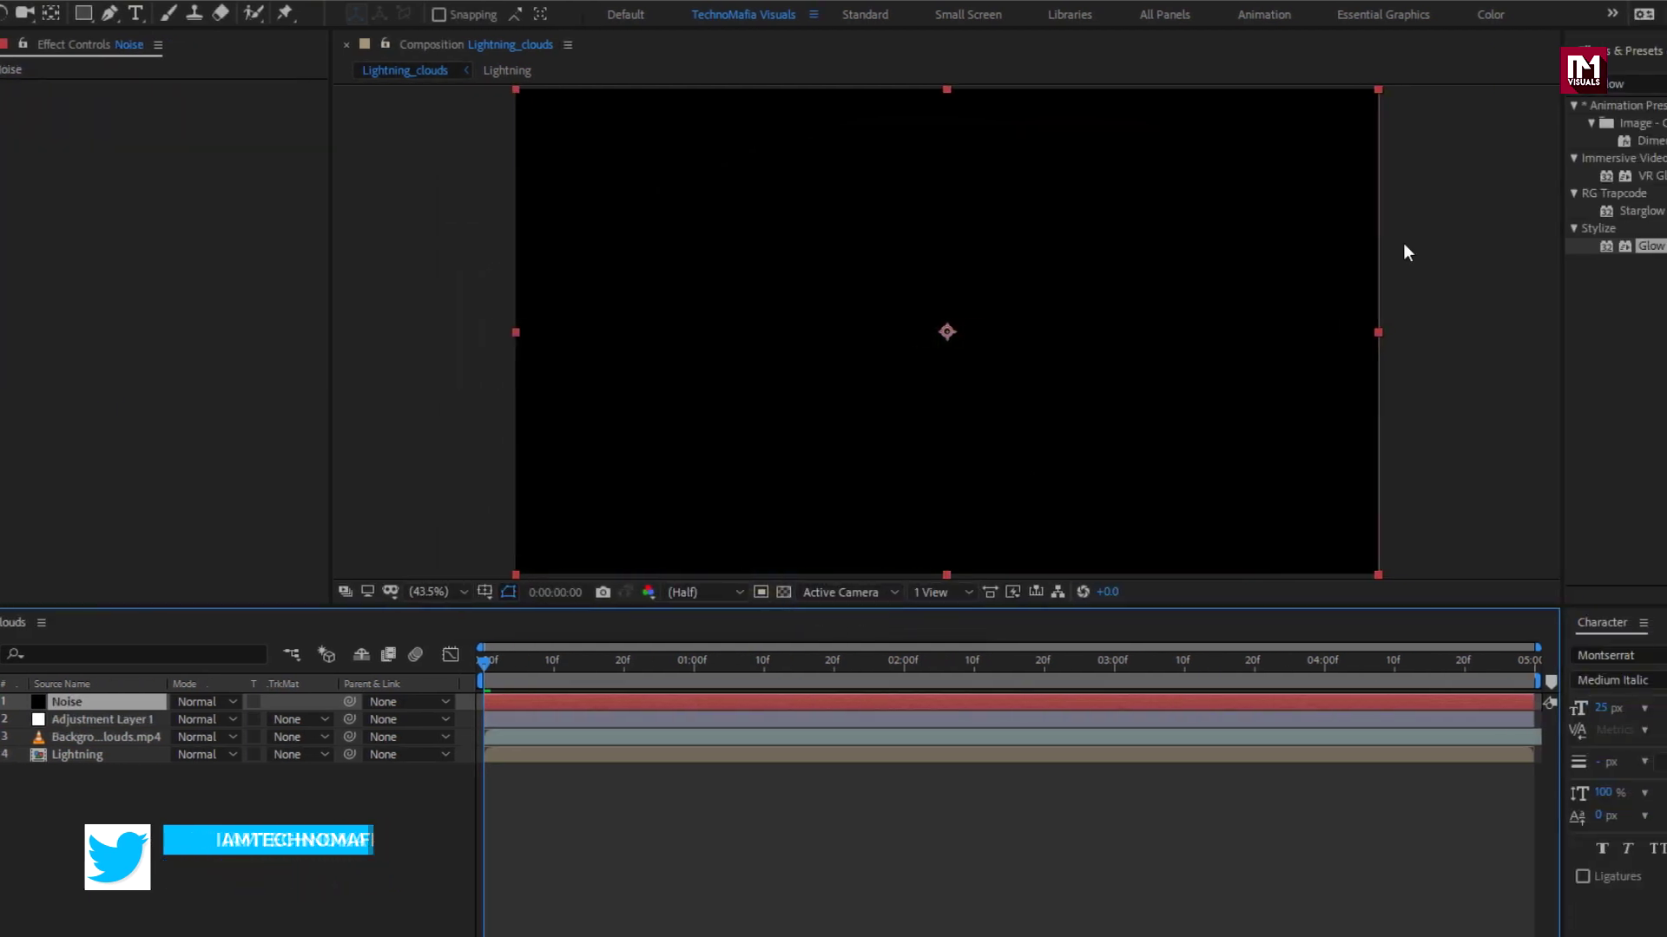
Apply Fractal Noise to the Noise solid
click(1408, 83)
text(frac)
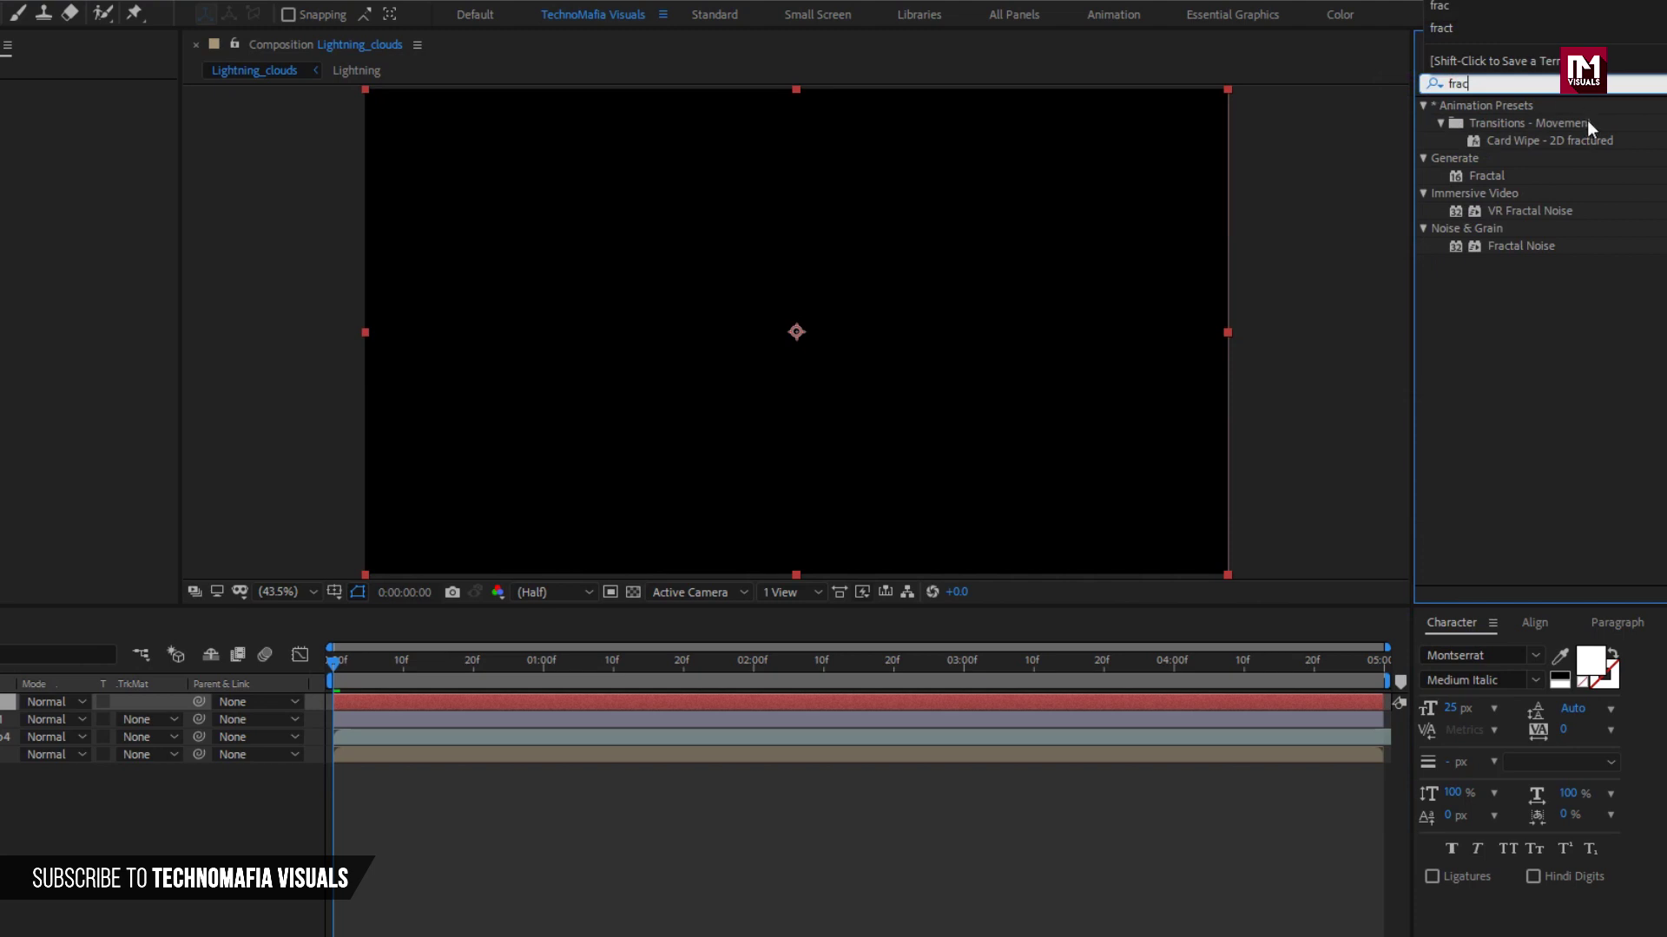
double_click(1534, 248)
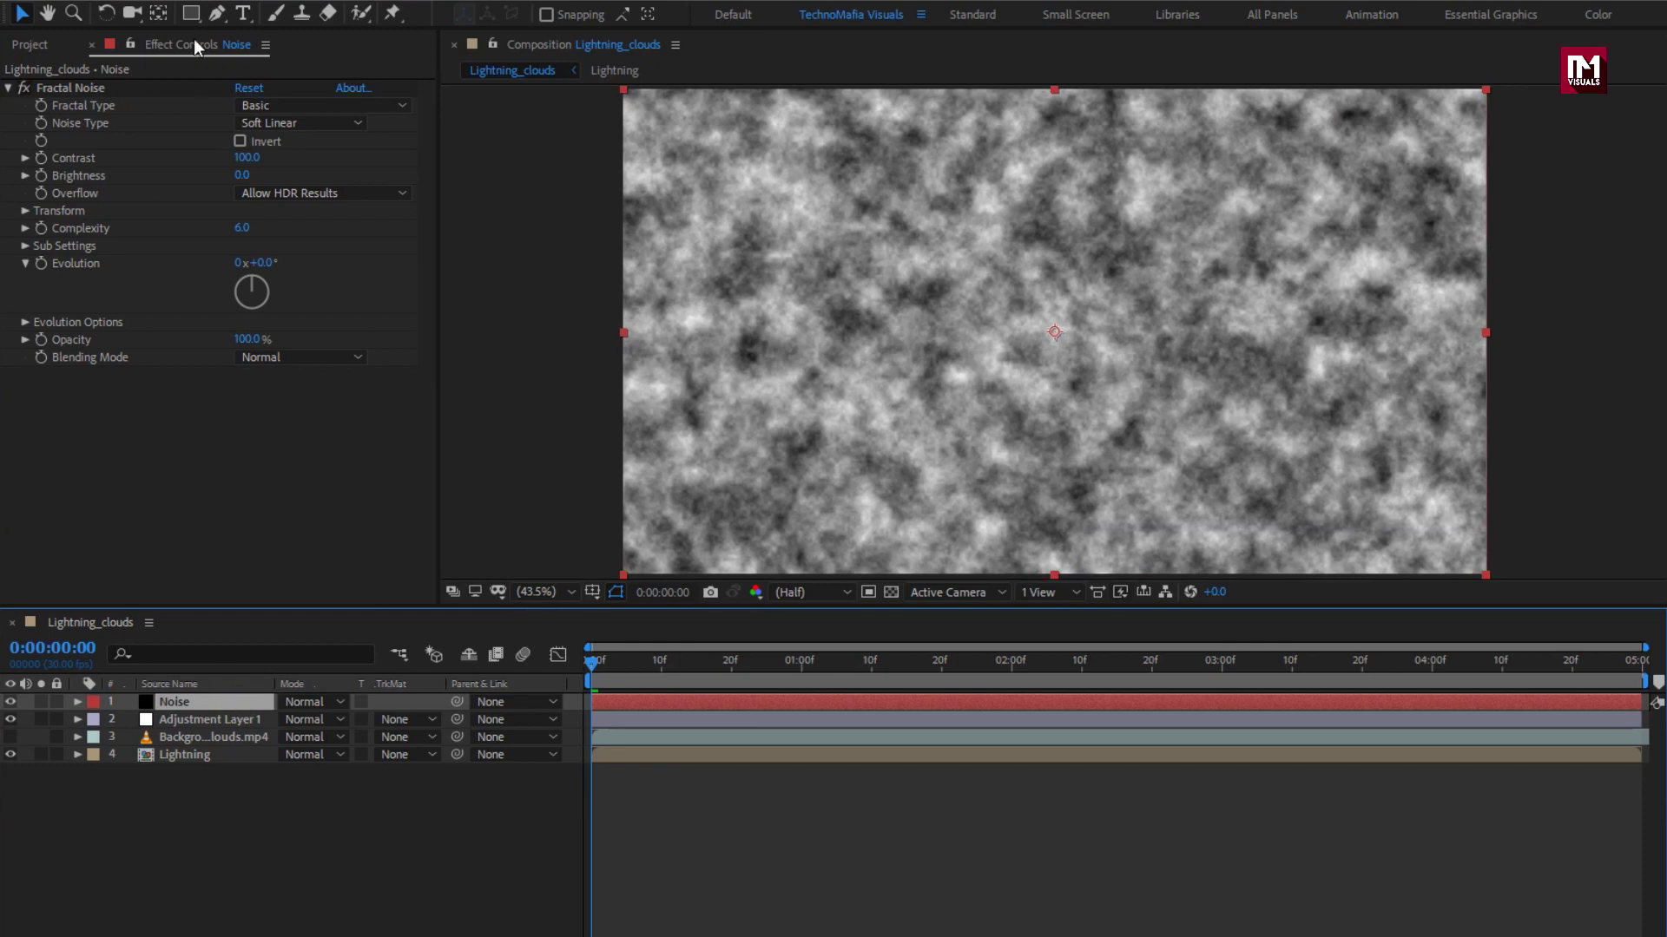
Draw a rectangle mask over the Noise layer's upper area with 300-pixel feather
click(191, 13)
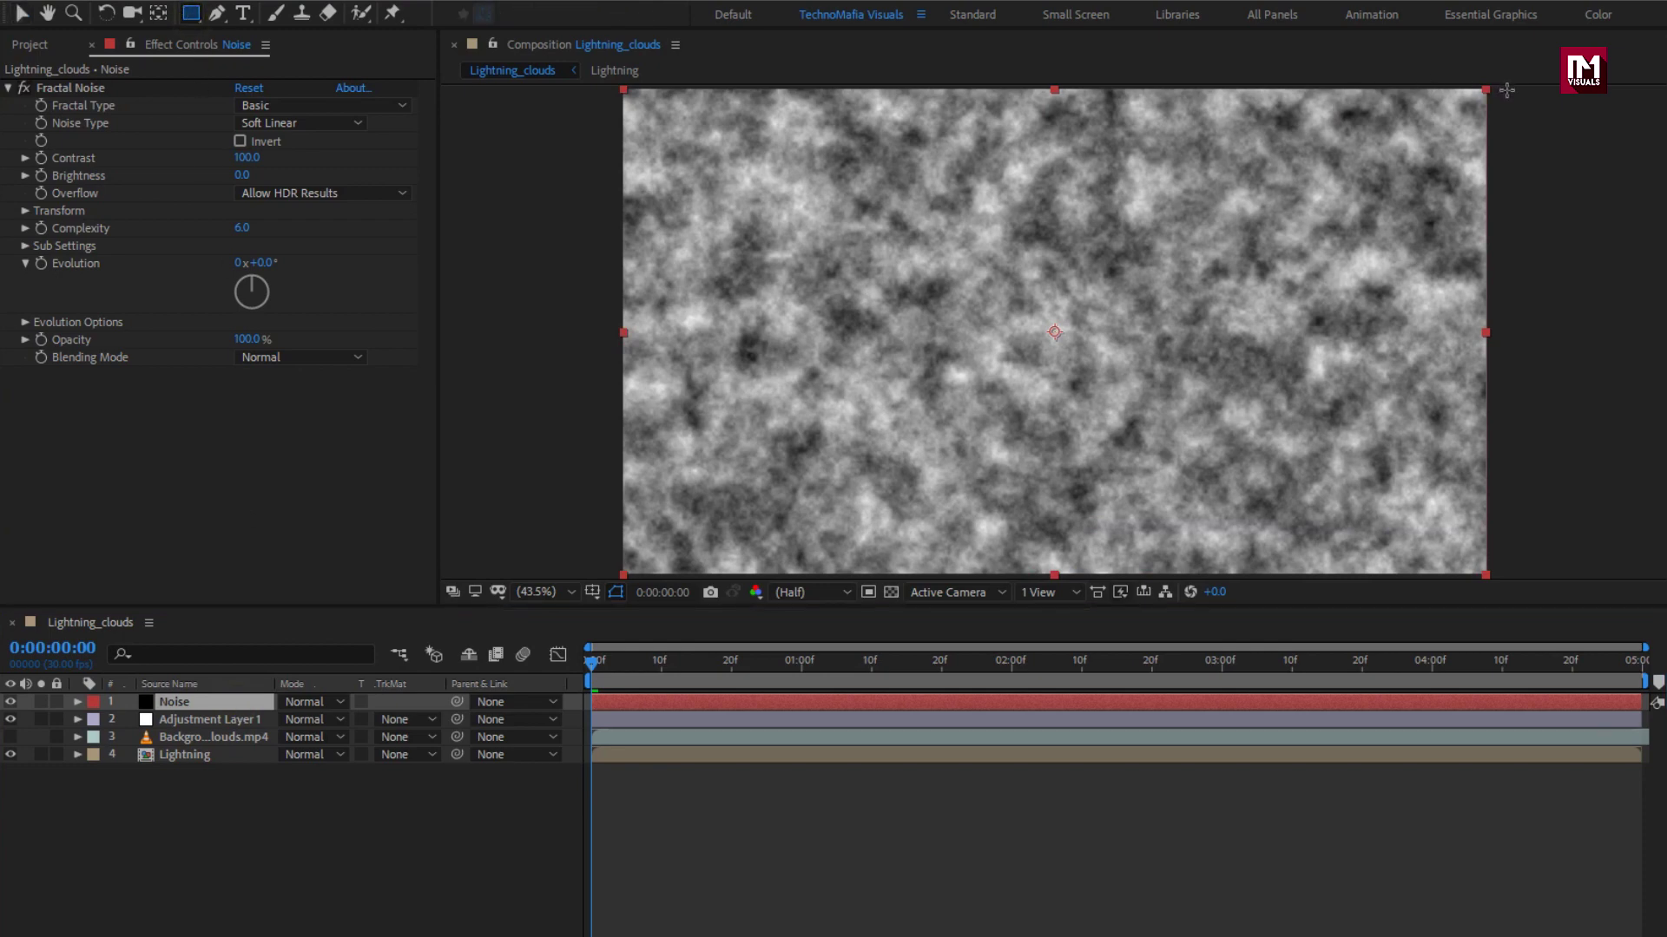
drag(1527, 470, 602, 69)
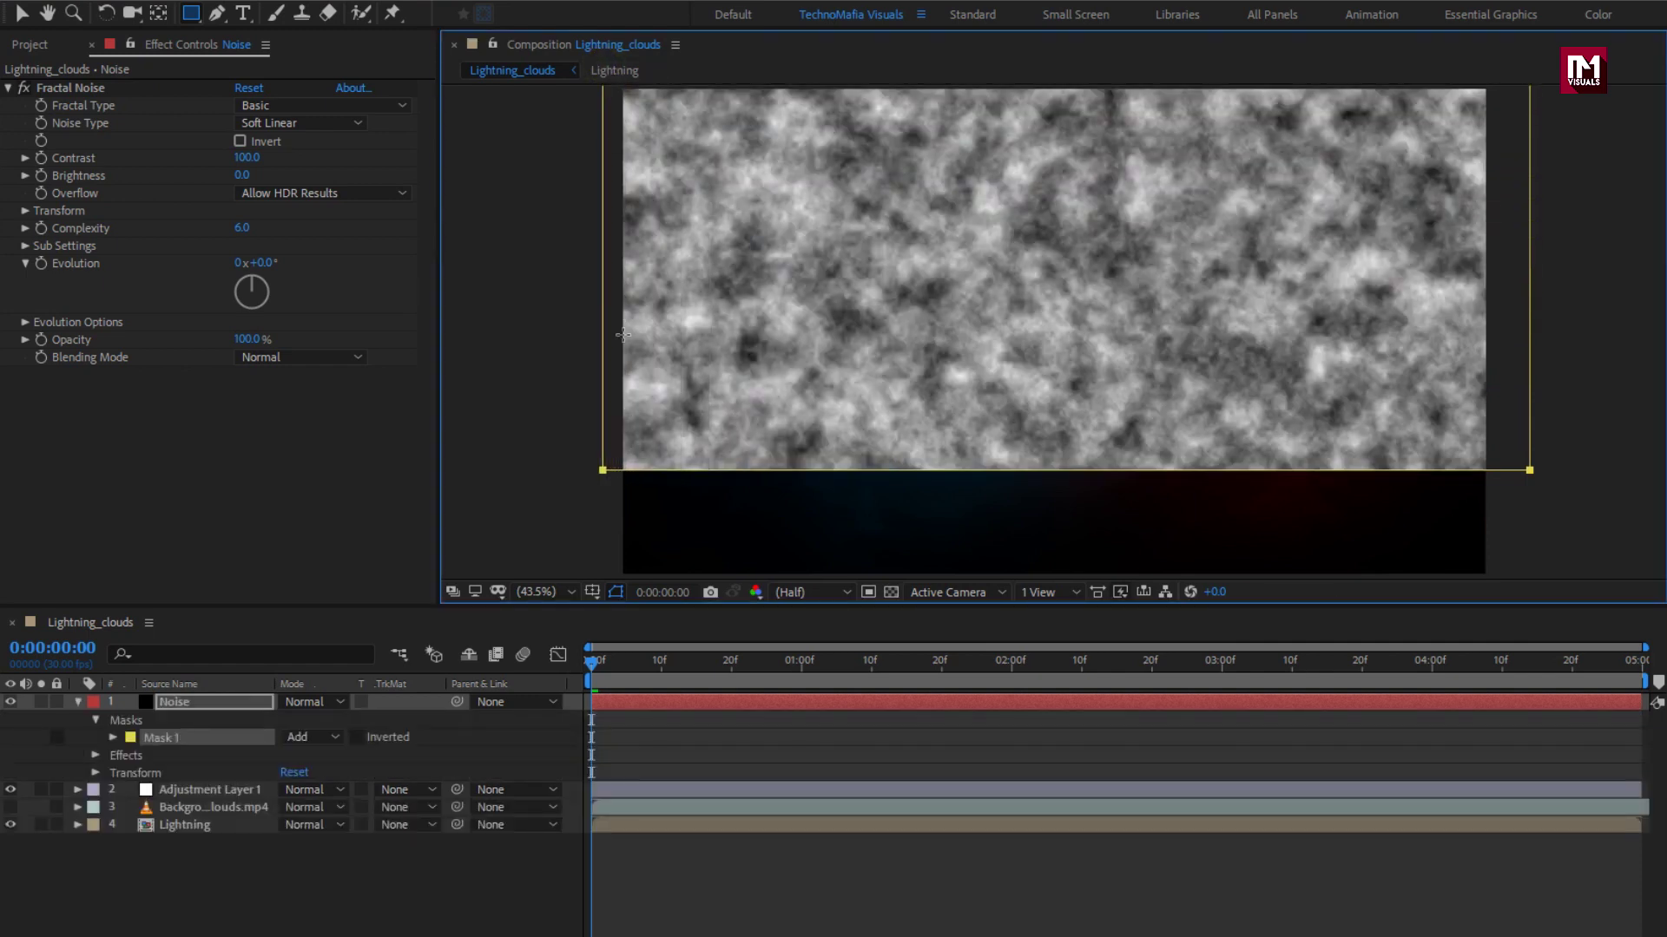
click(113, 737)
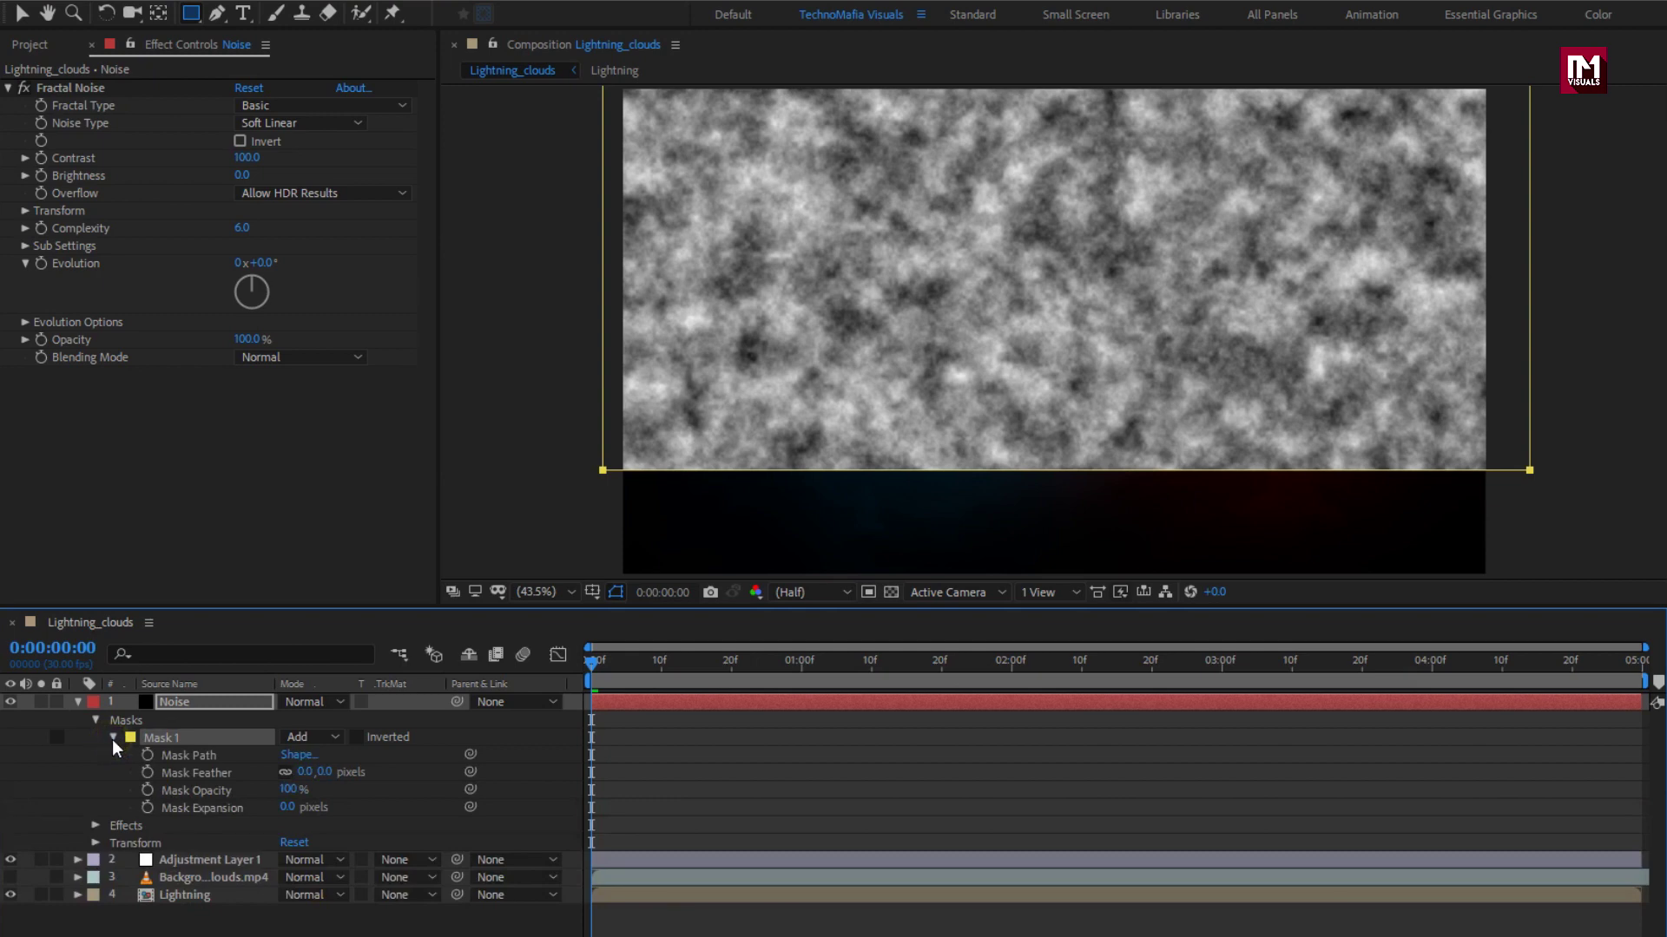
click(324, 772)
click(242, 778)
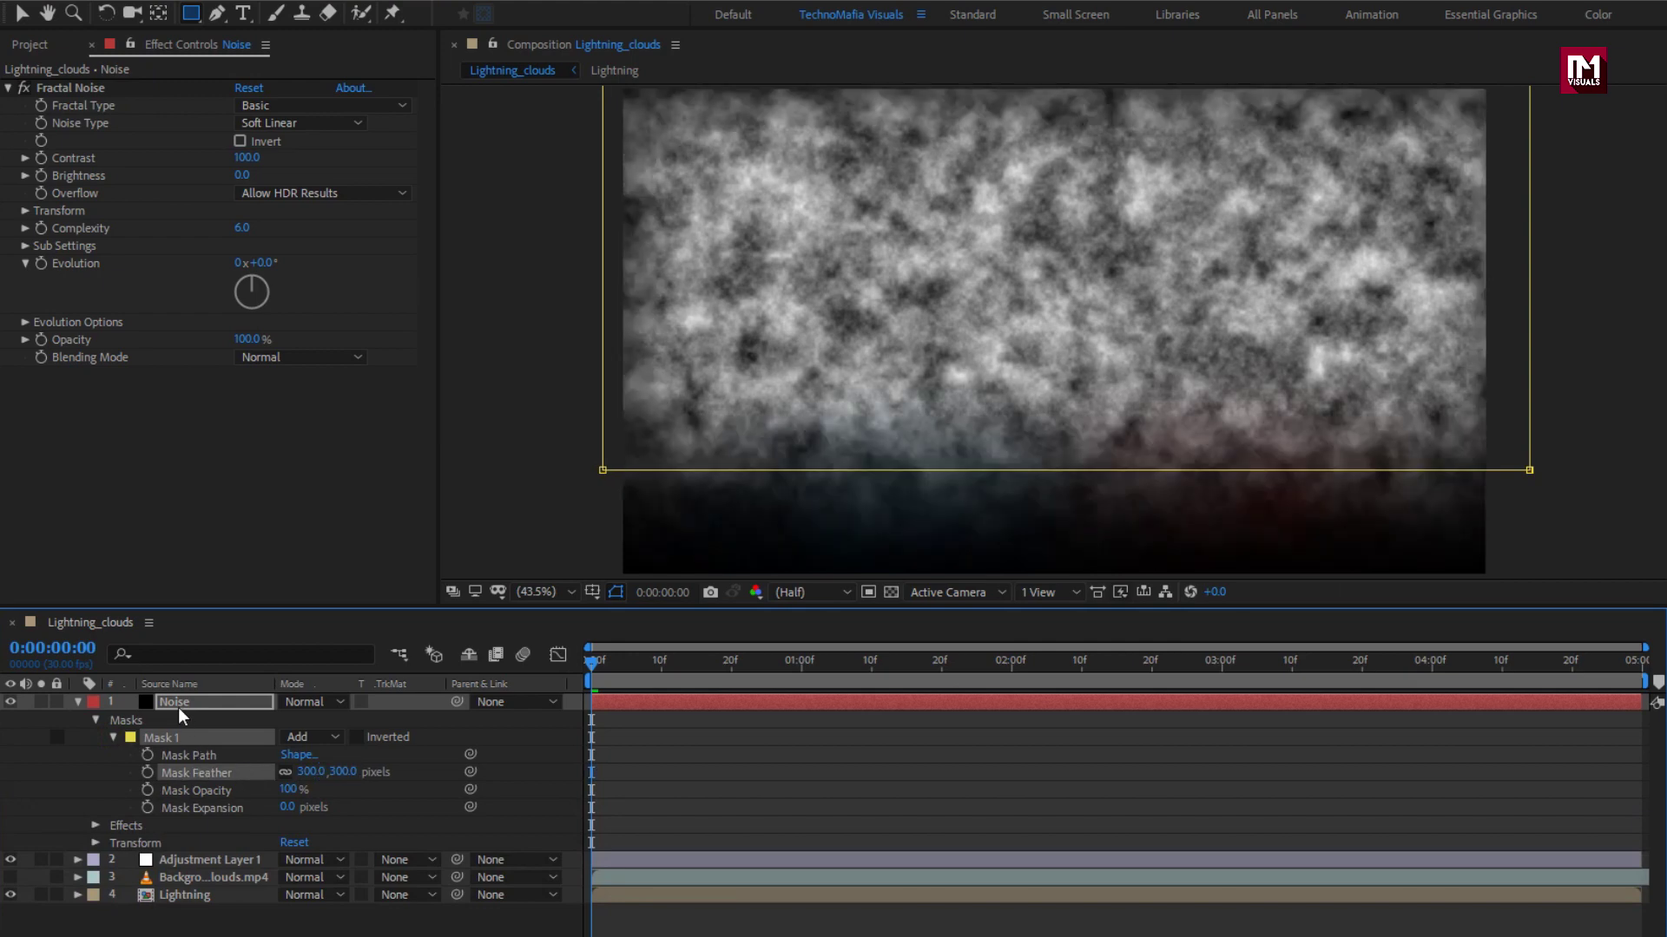
click(178, 704)
click(77, 702)
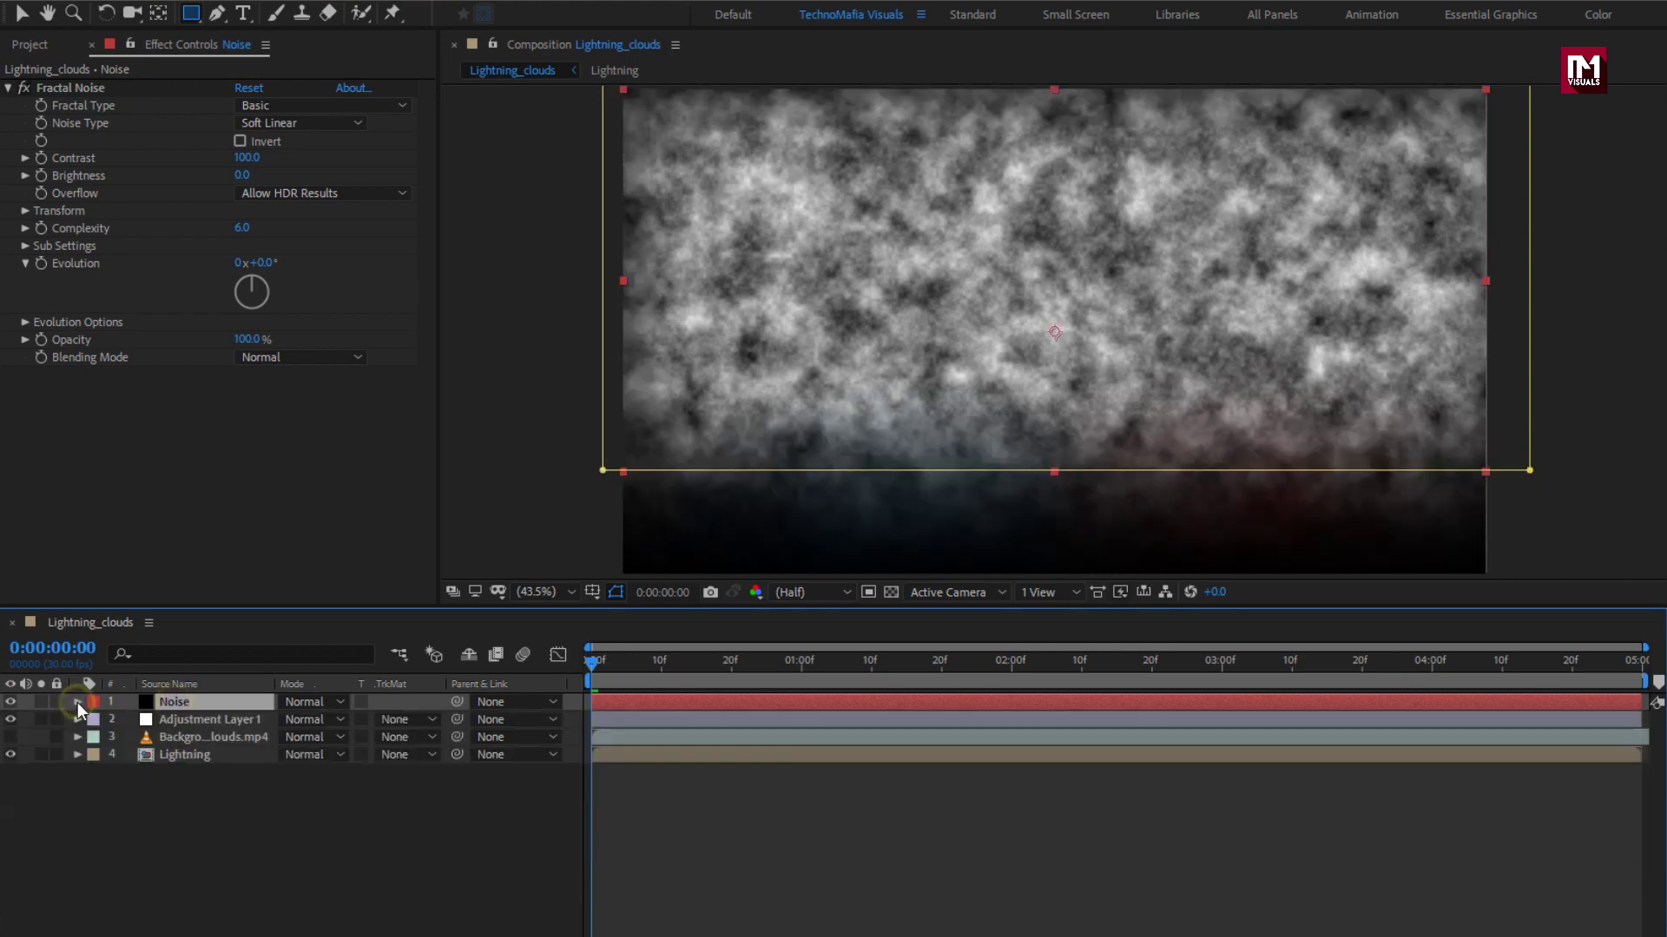
Set Fractal Noise Brightness -30, Contrast 150 and Complexity 20
click(237, 177)
text(-40)
key(Return)
click(244, 158)
text(150)
key(Return)
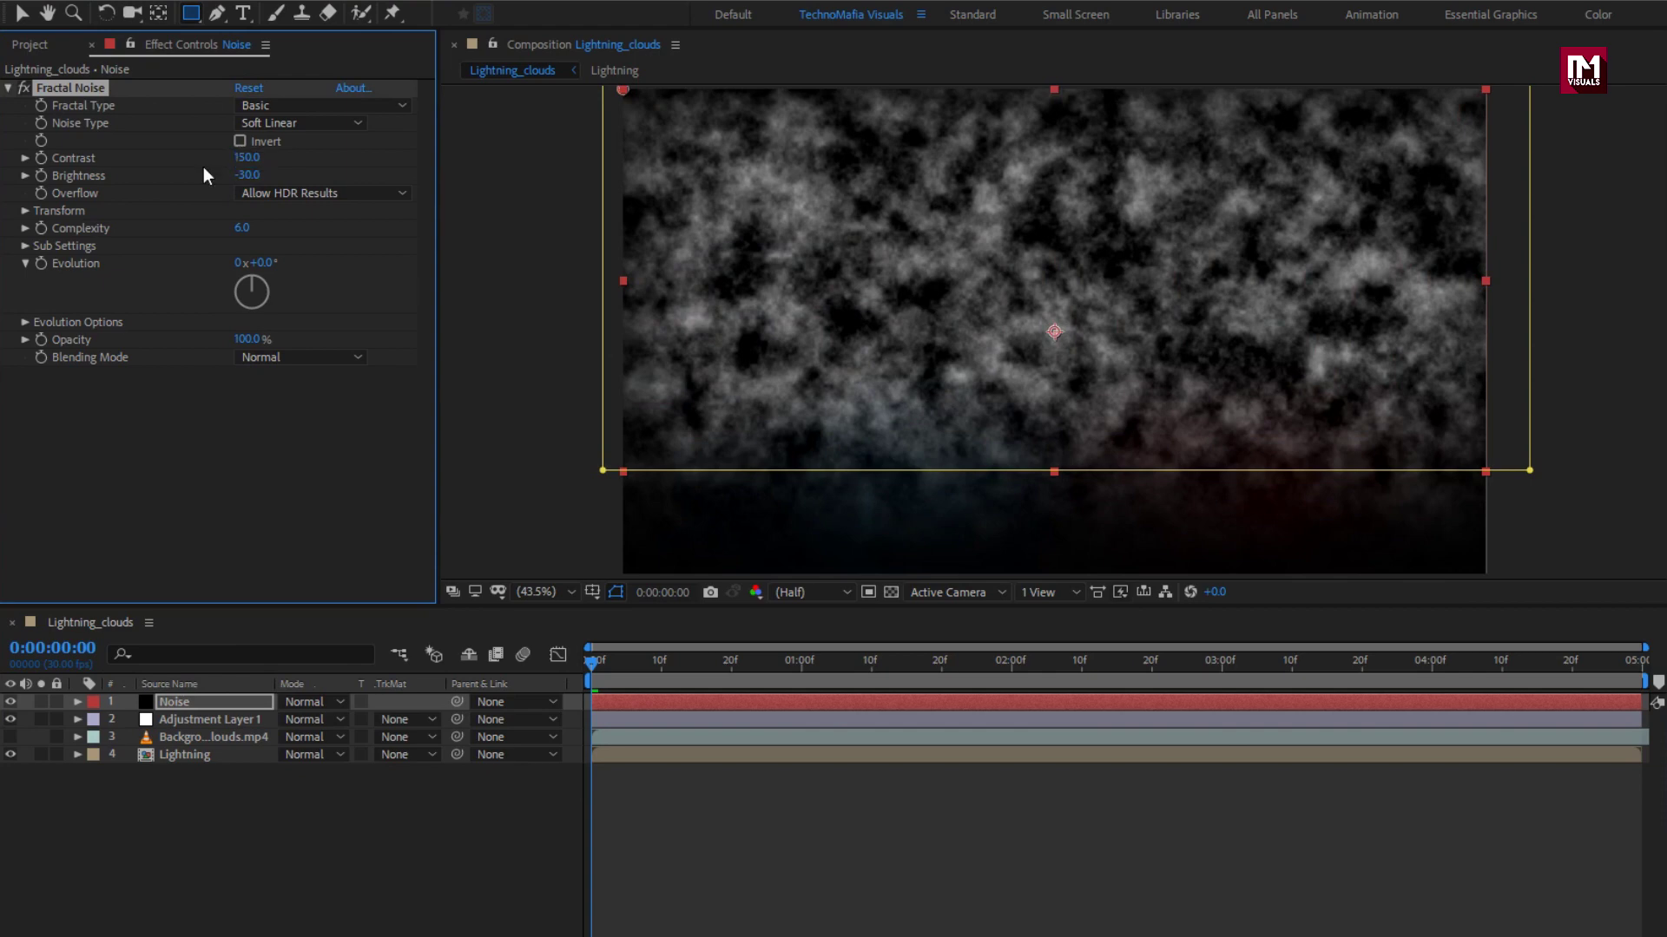
click(240, 229)
text(20)
key(Return)
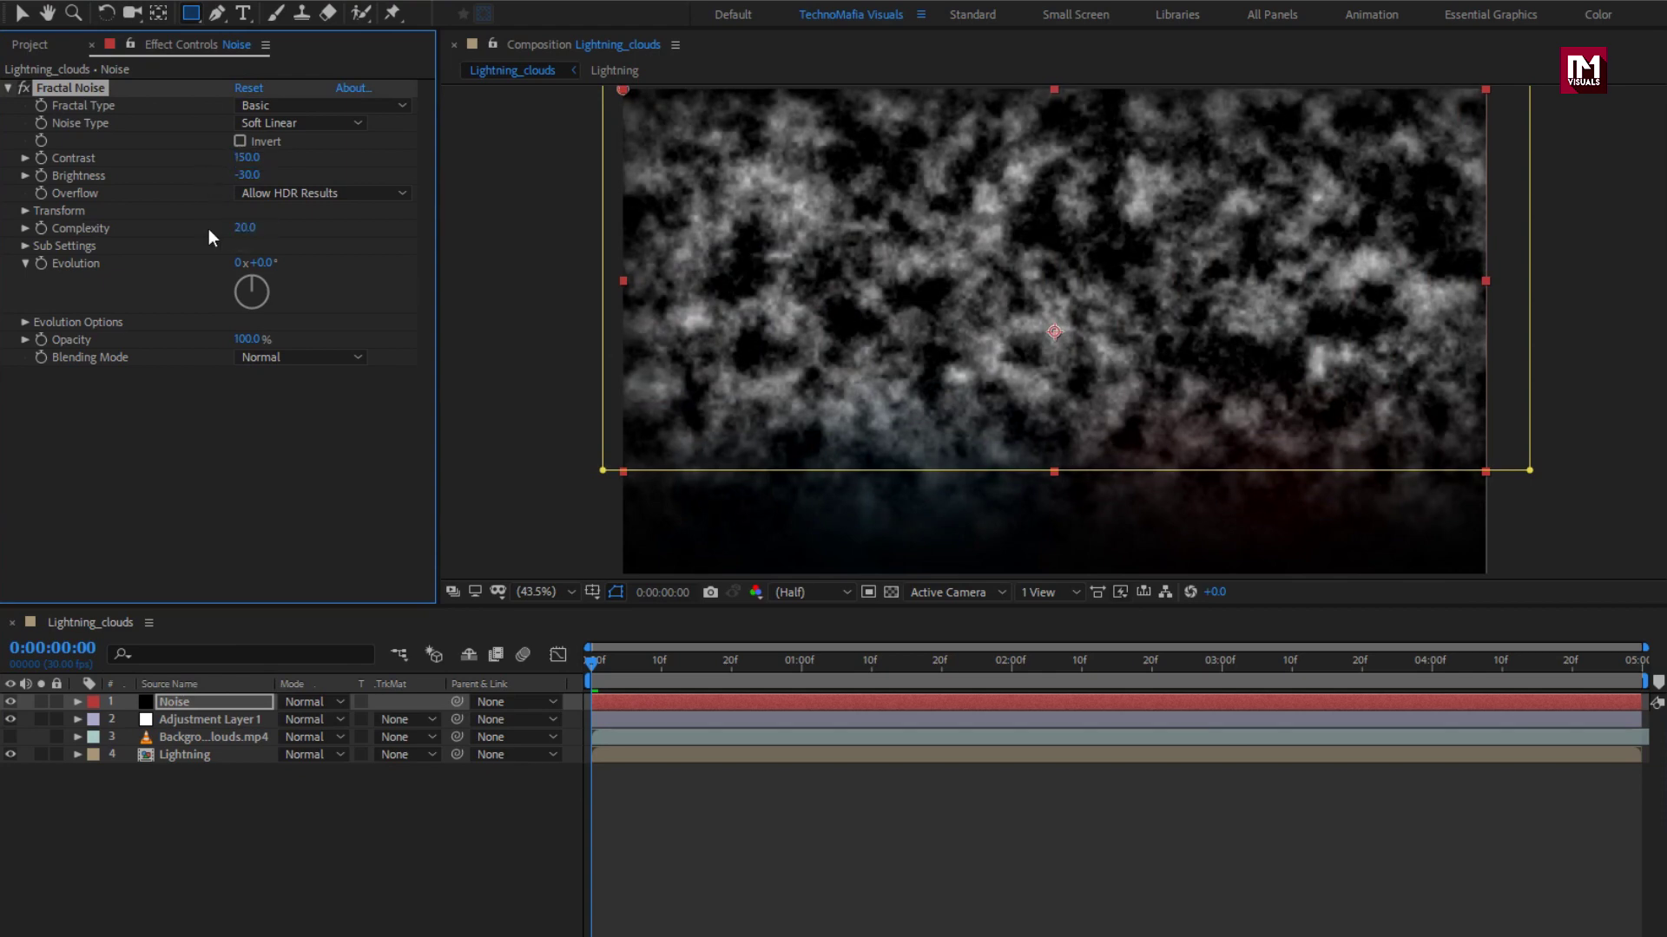
Enlarge the fractal's Transform scale to 204
click(29, 212)
drag(243, 263, 341, 265)
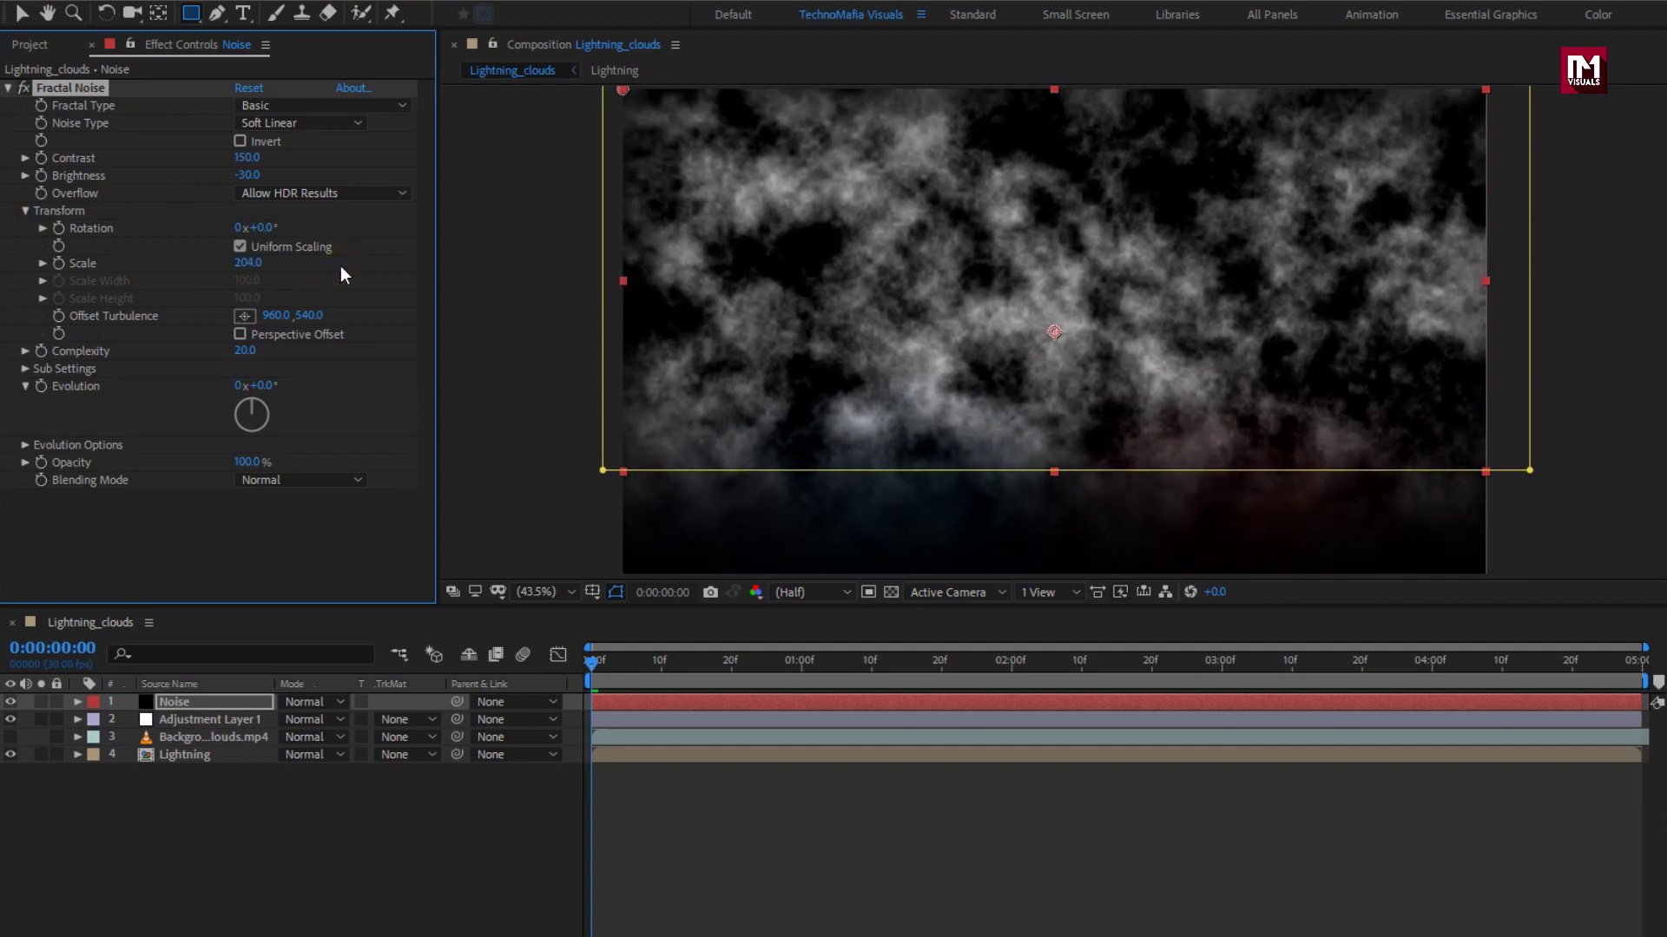
click(510, 657)
Keyframe Offset Turbulence so the noise drifts sideways from start to end
click(59, 319)
click(1638, 667)
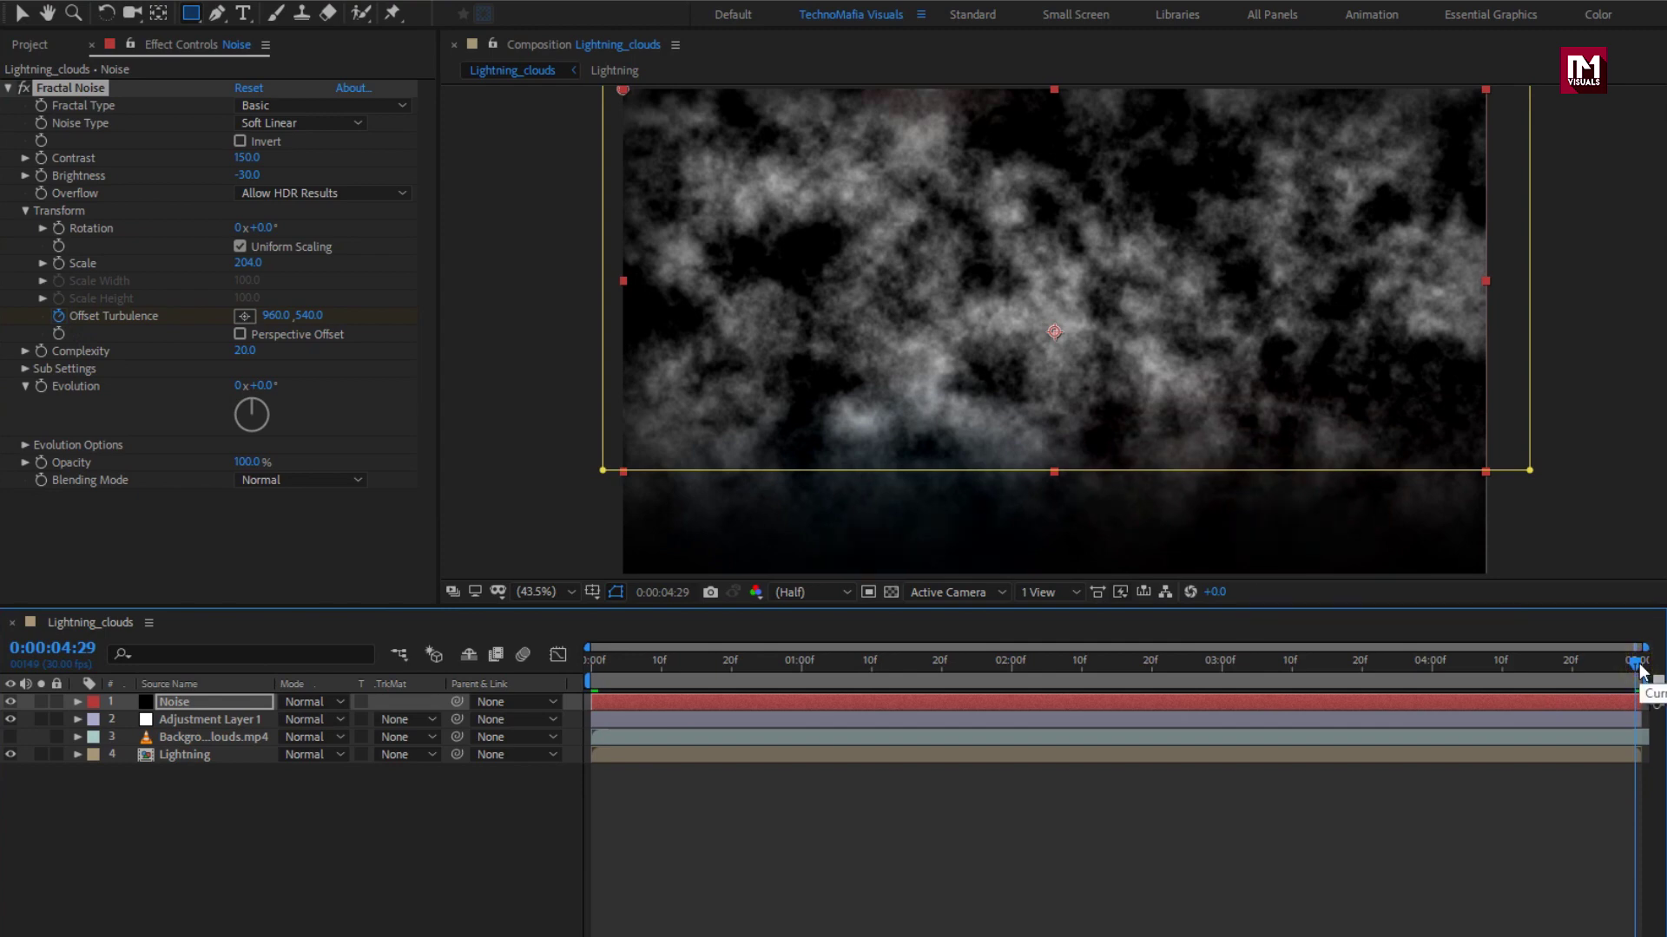
drag(269, 316, 876, 325)
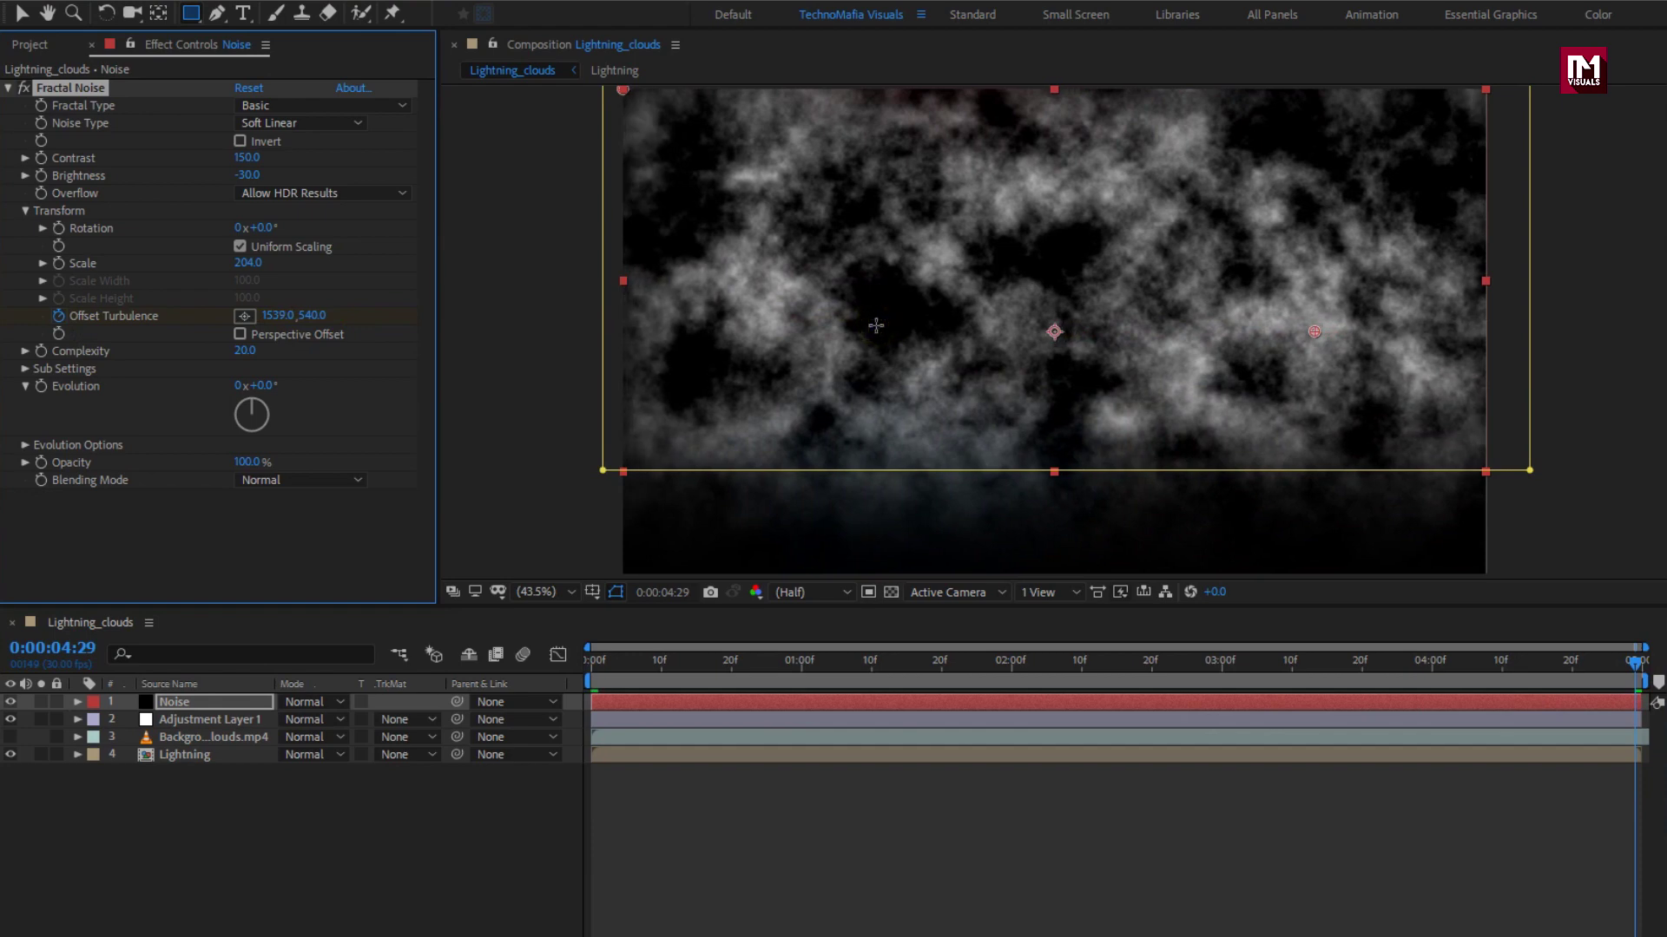
click(590, 667)
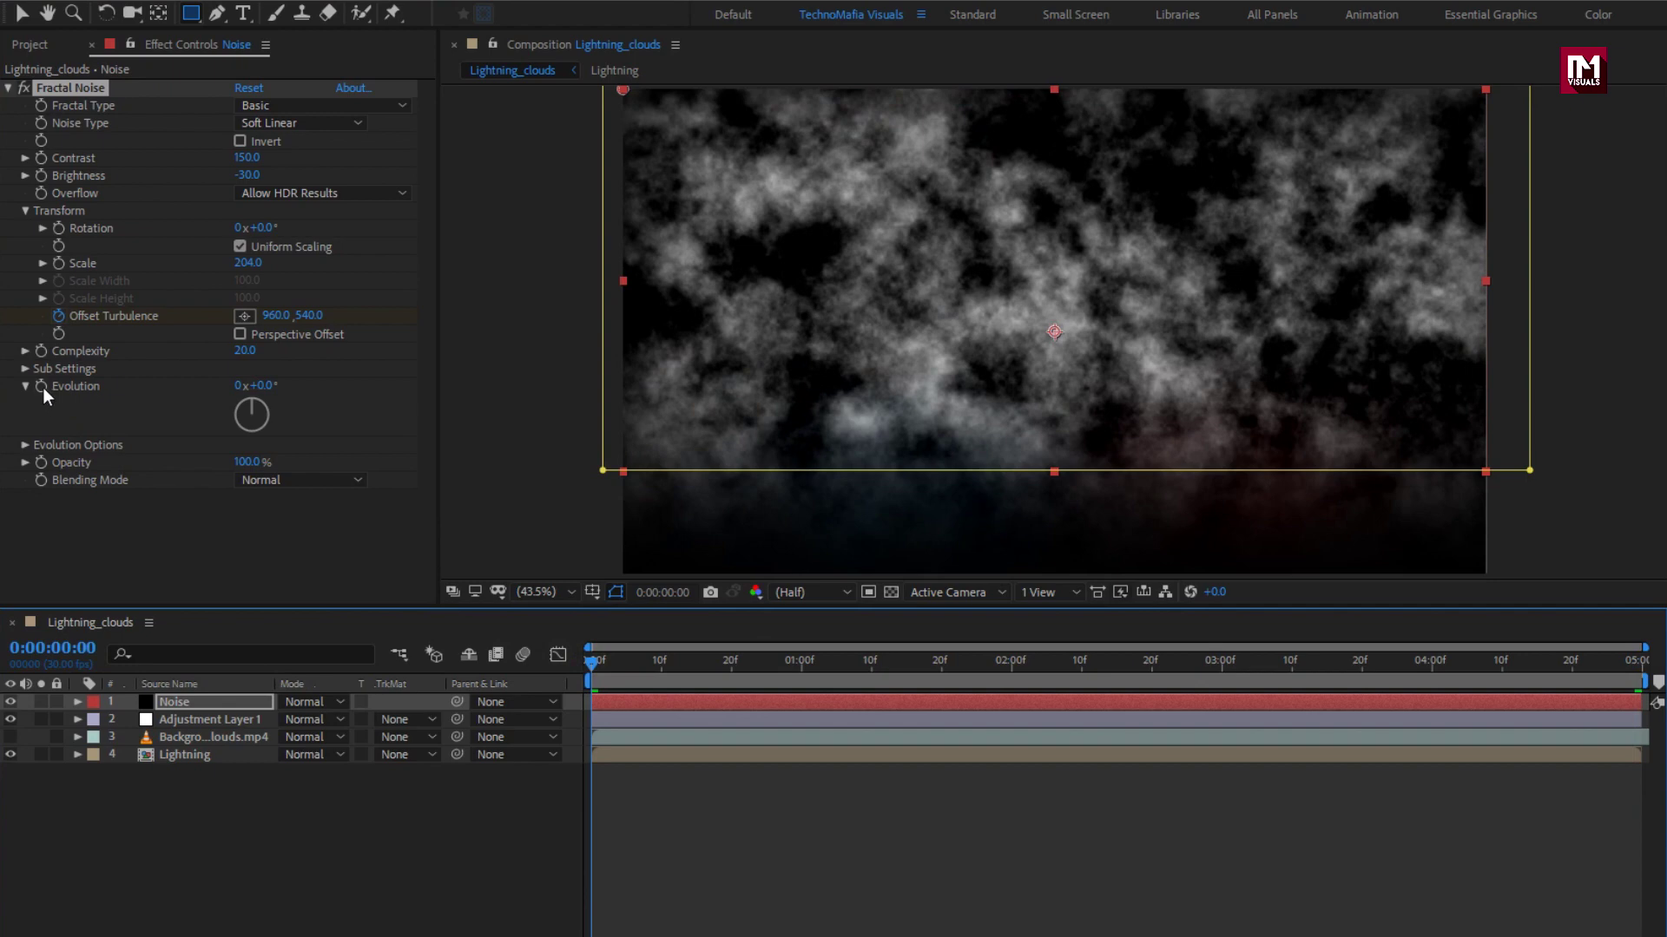
Keyframe Evolution from the start to one full revolution at the end
click(43, 387)
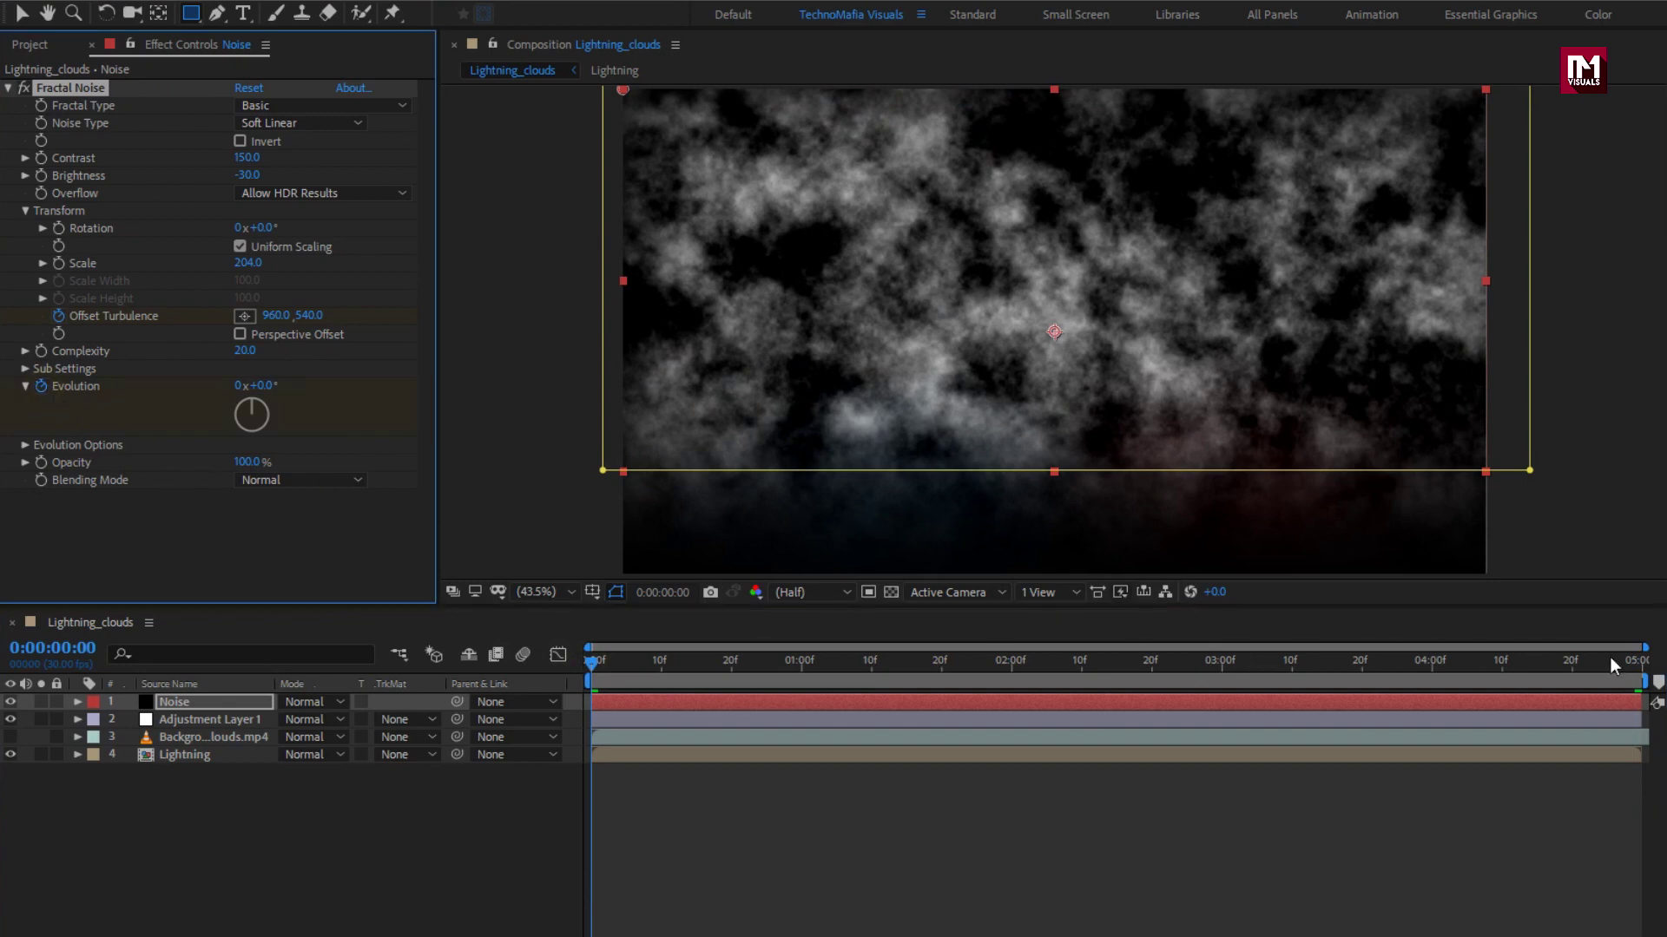
click(1642, 673)
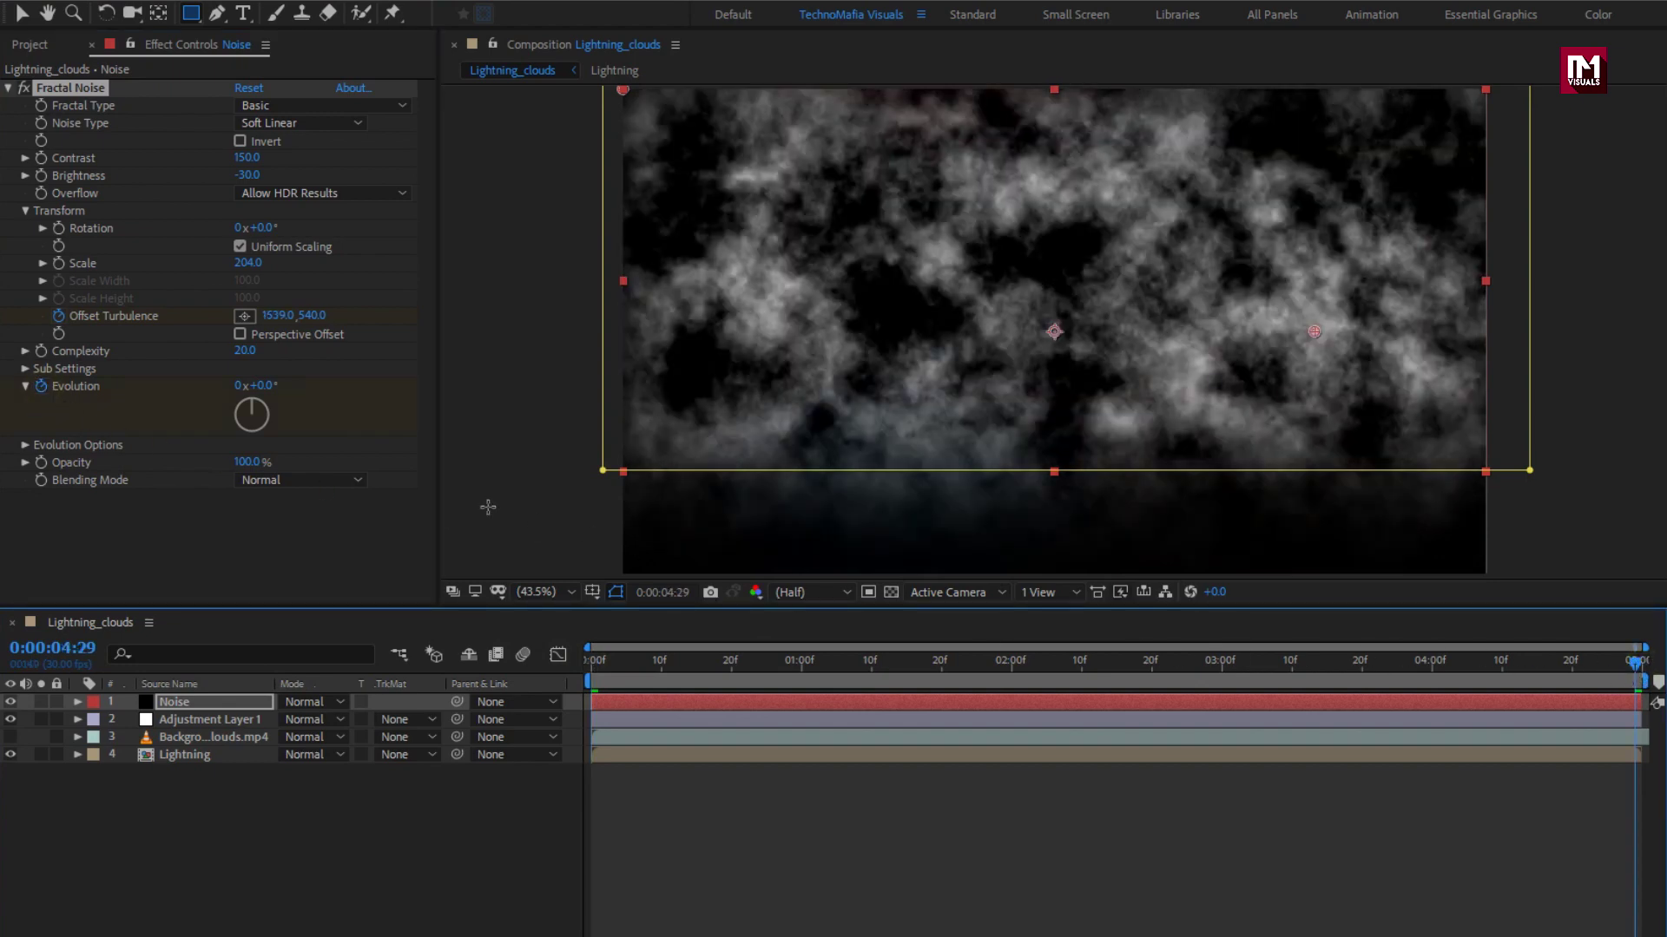
click(238, 386)
text(1)
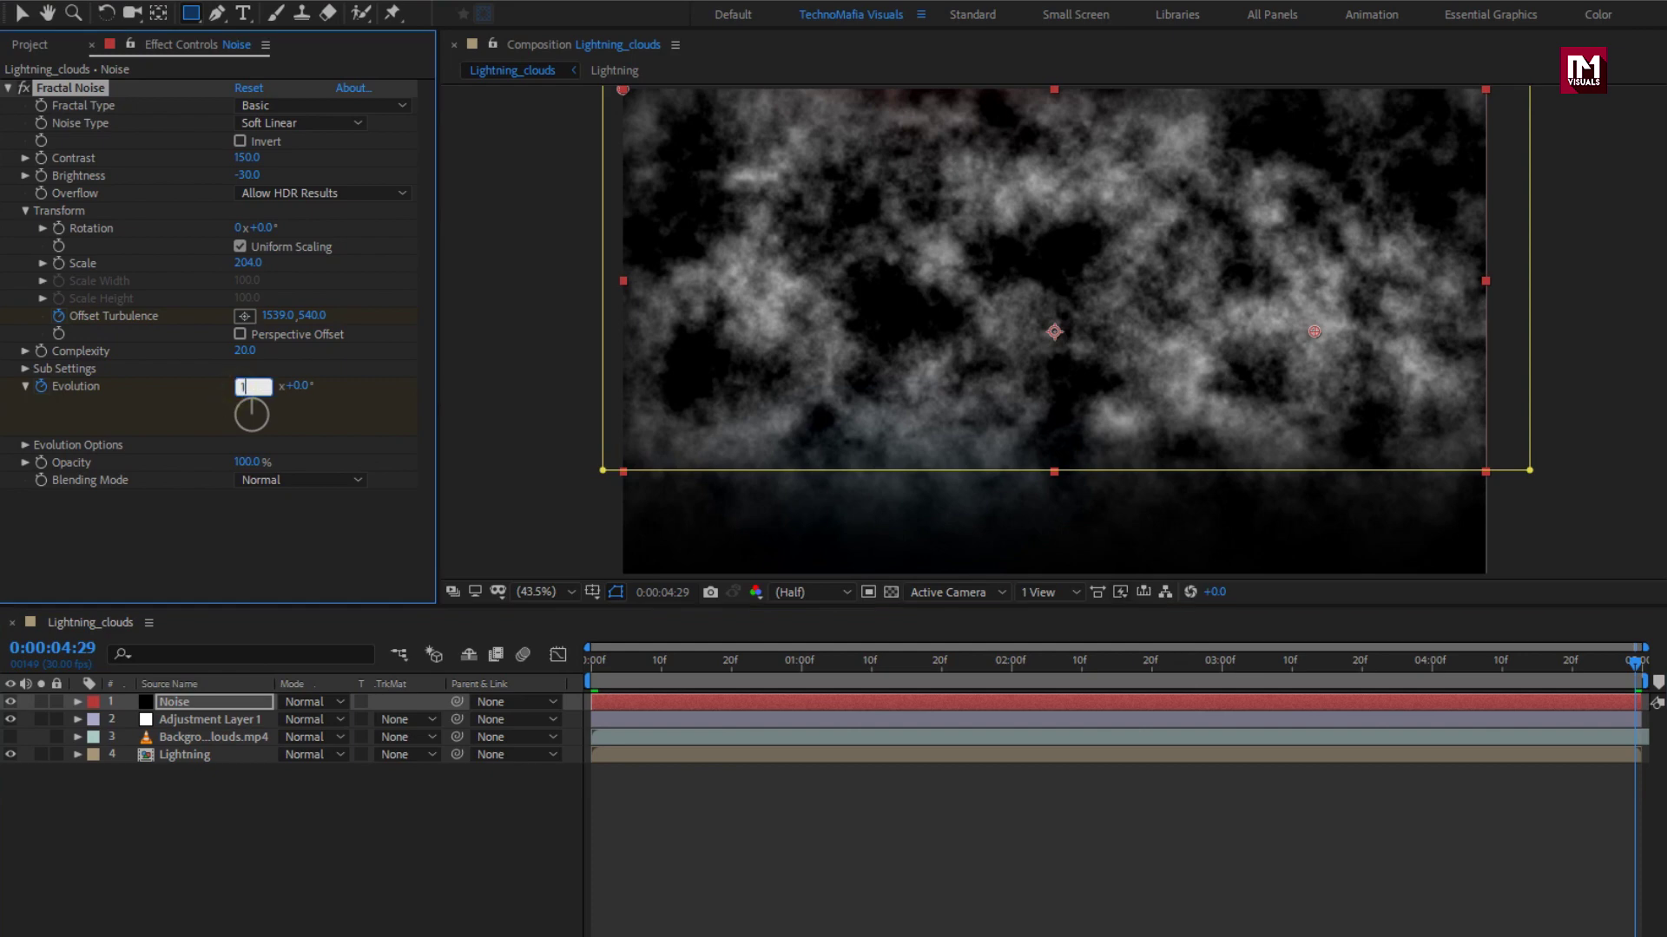
key(Return)
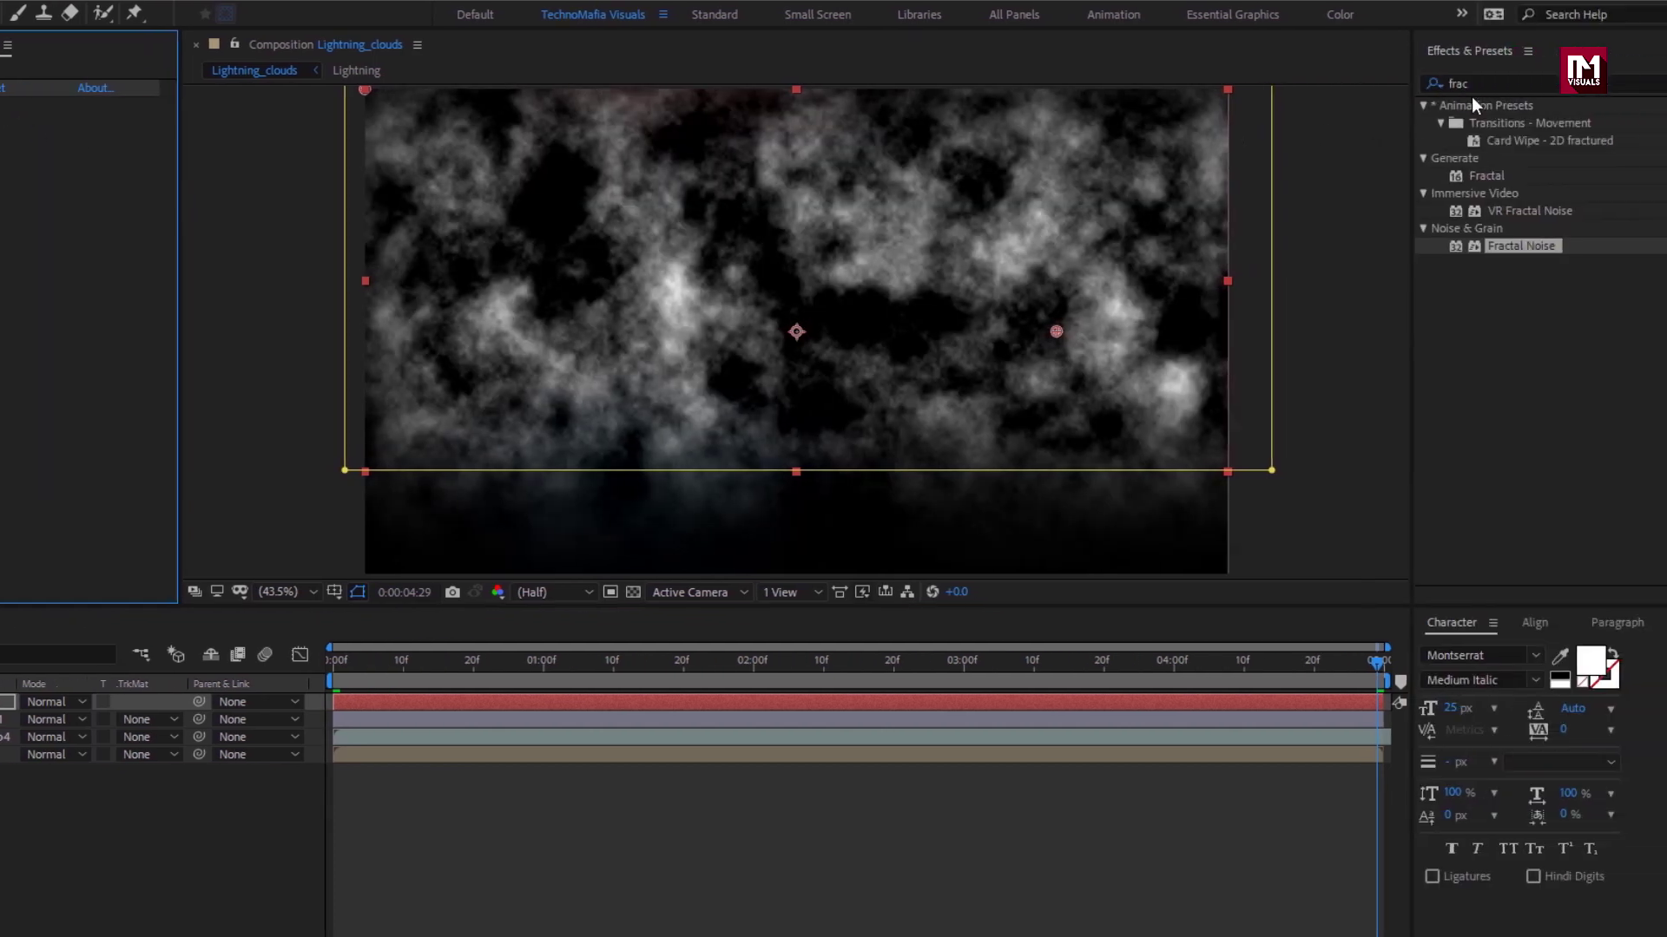
click(1435, 91)
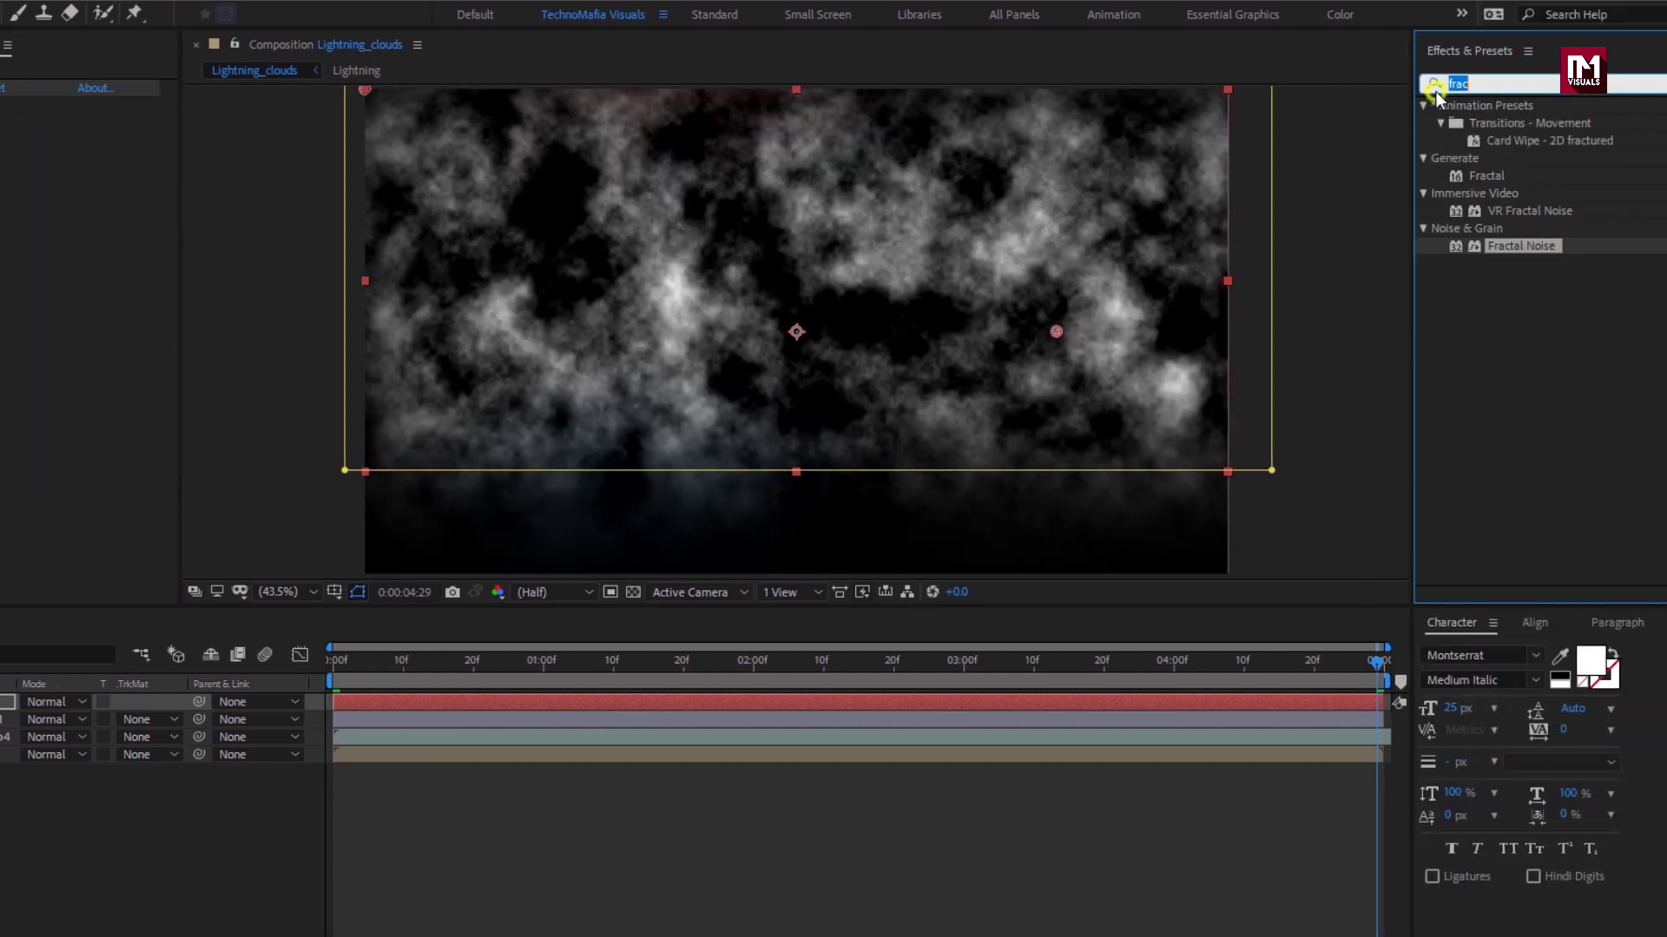
Apply Tint to the Noise layer, mapping white to blue 0F7BD6
text(tint)
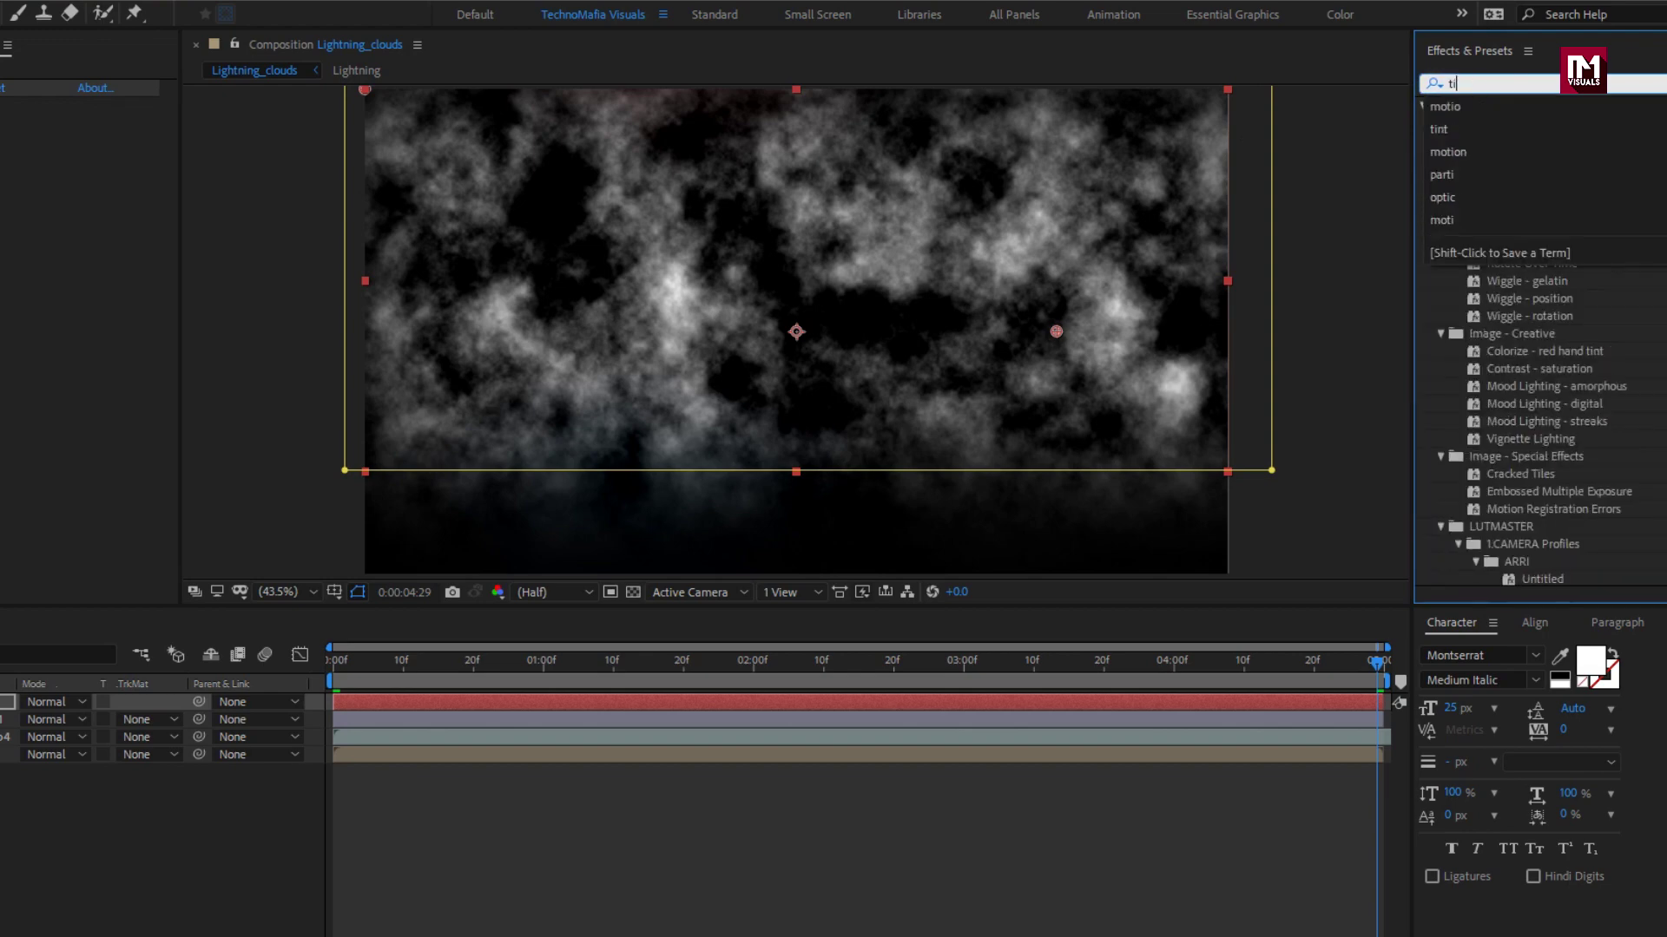
double_click(1499, 264)
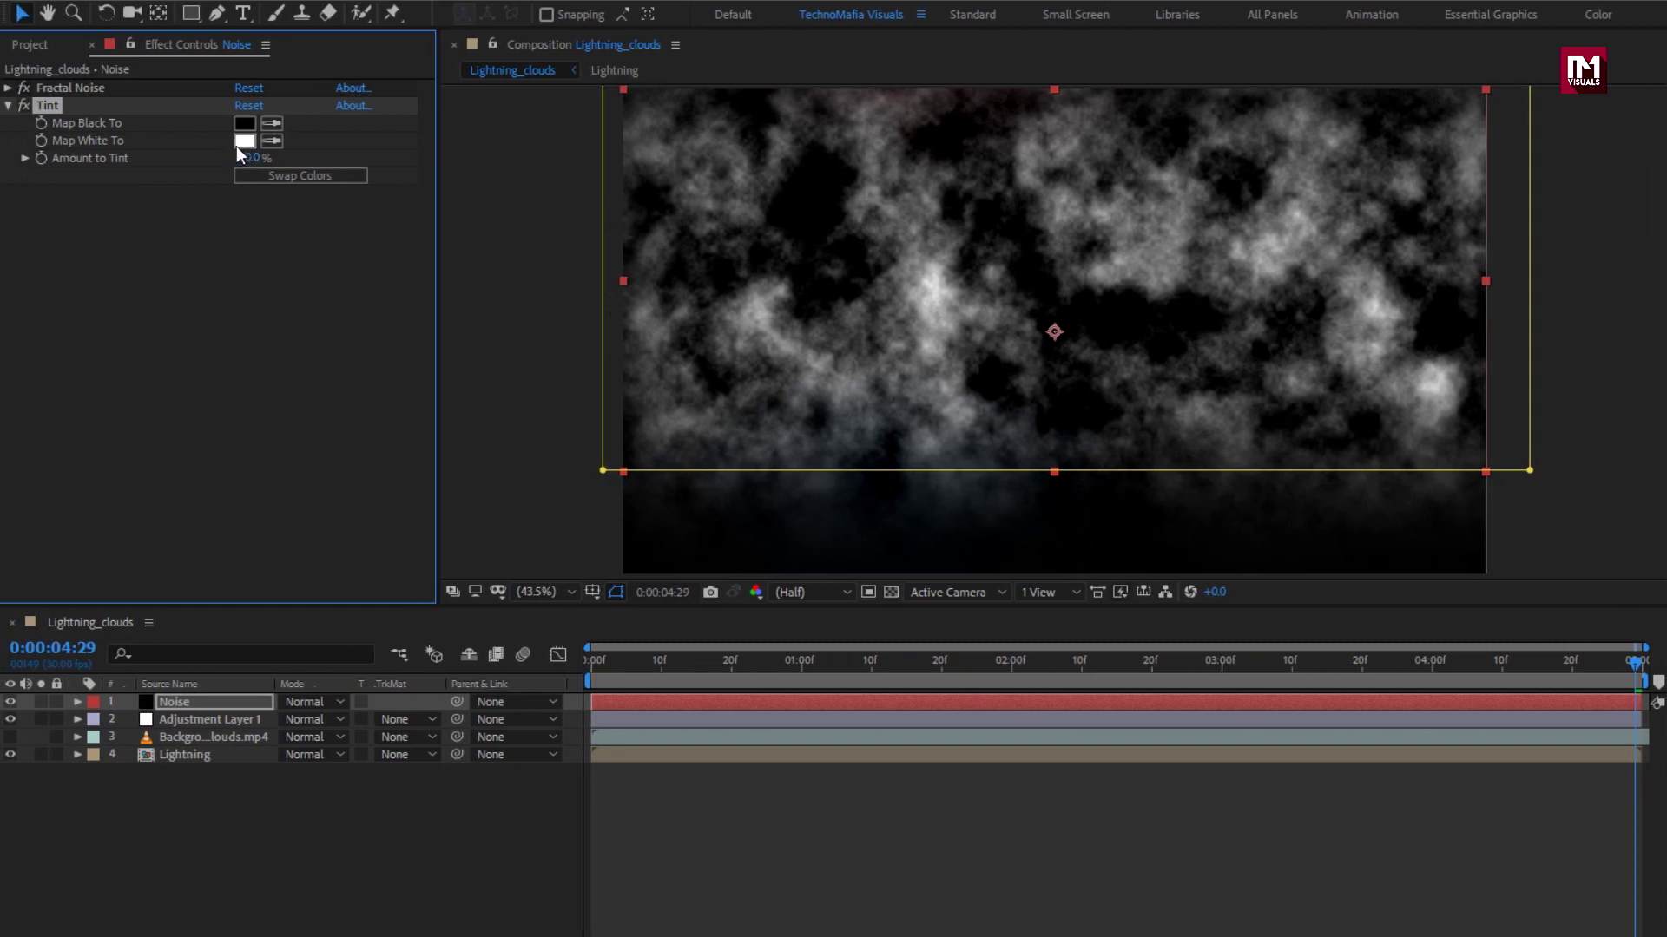
click(116, 140)
drag(534, 352, 534, 362)
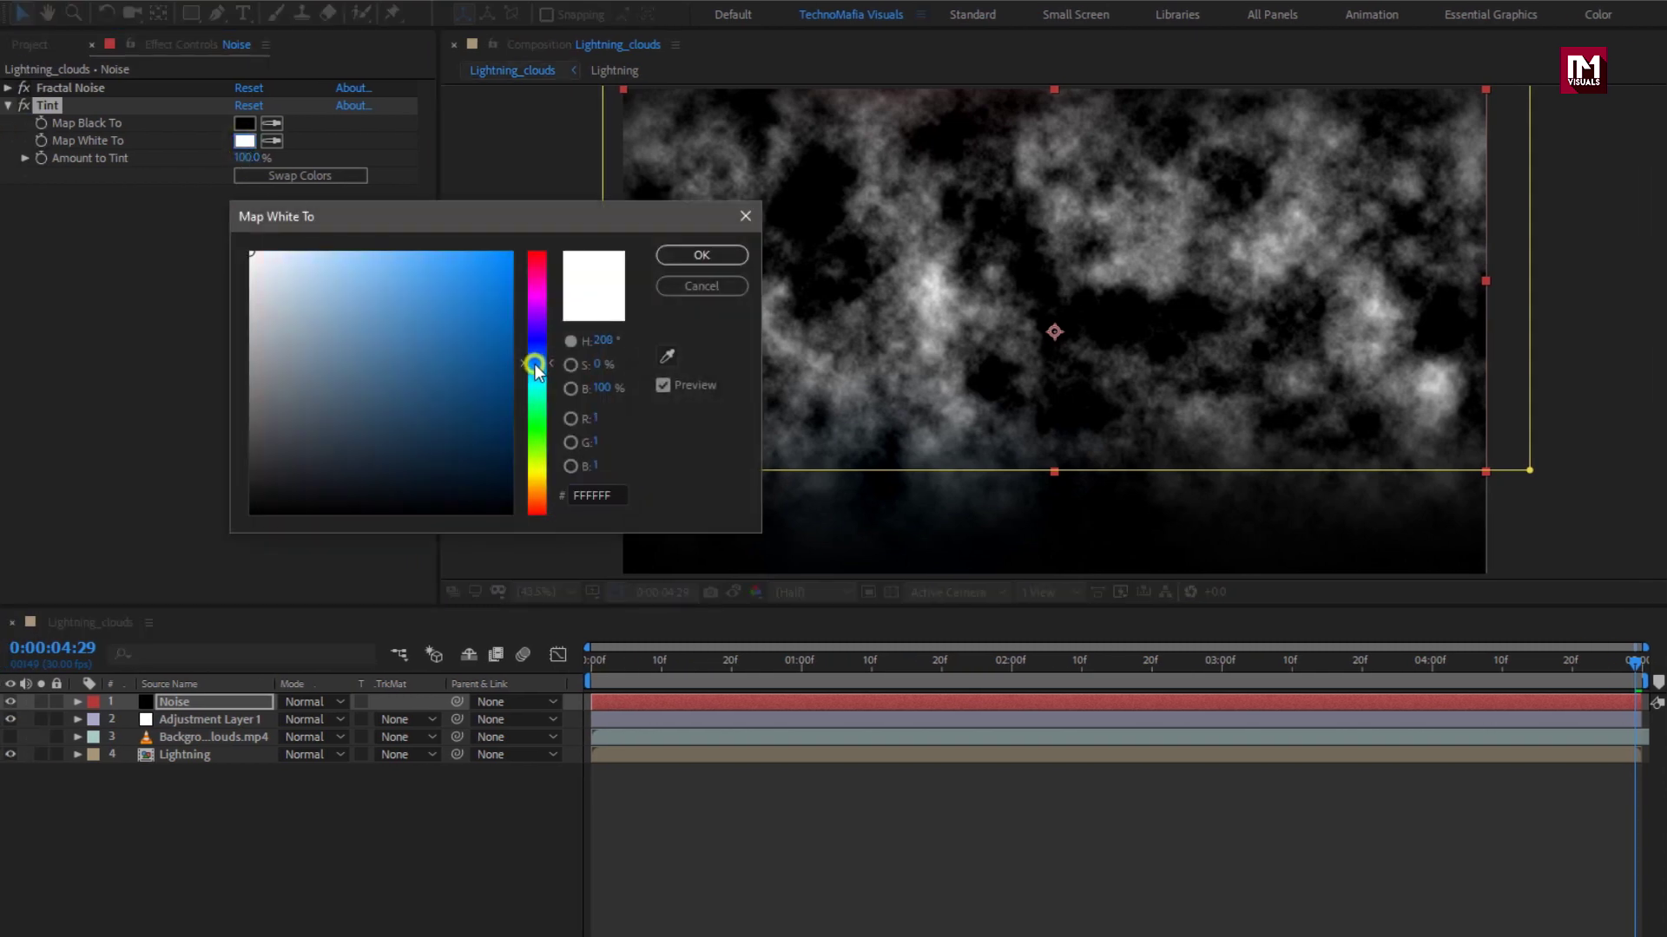
click(494, 293)
click(674, 257)
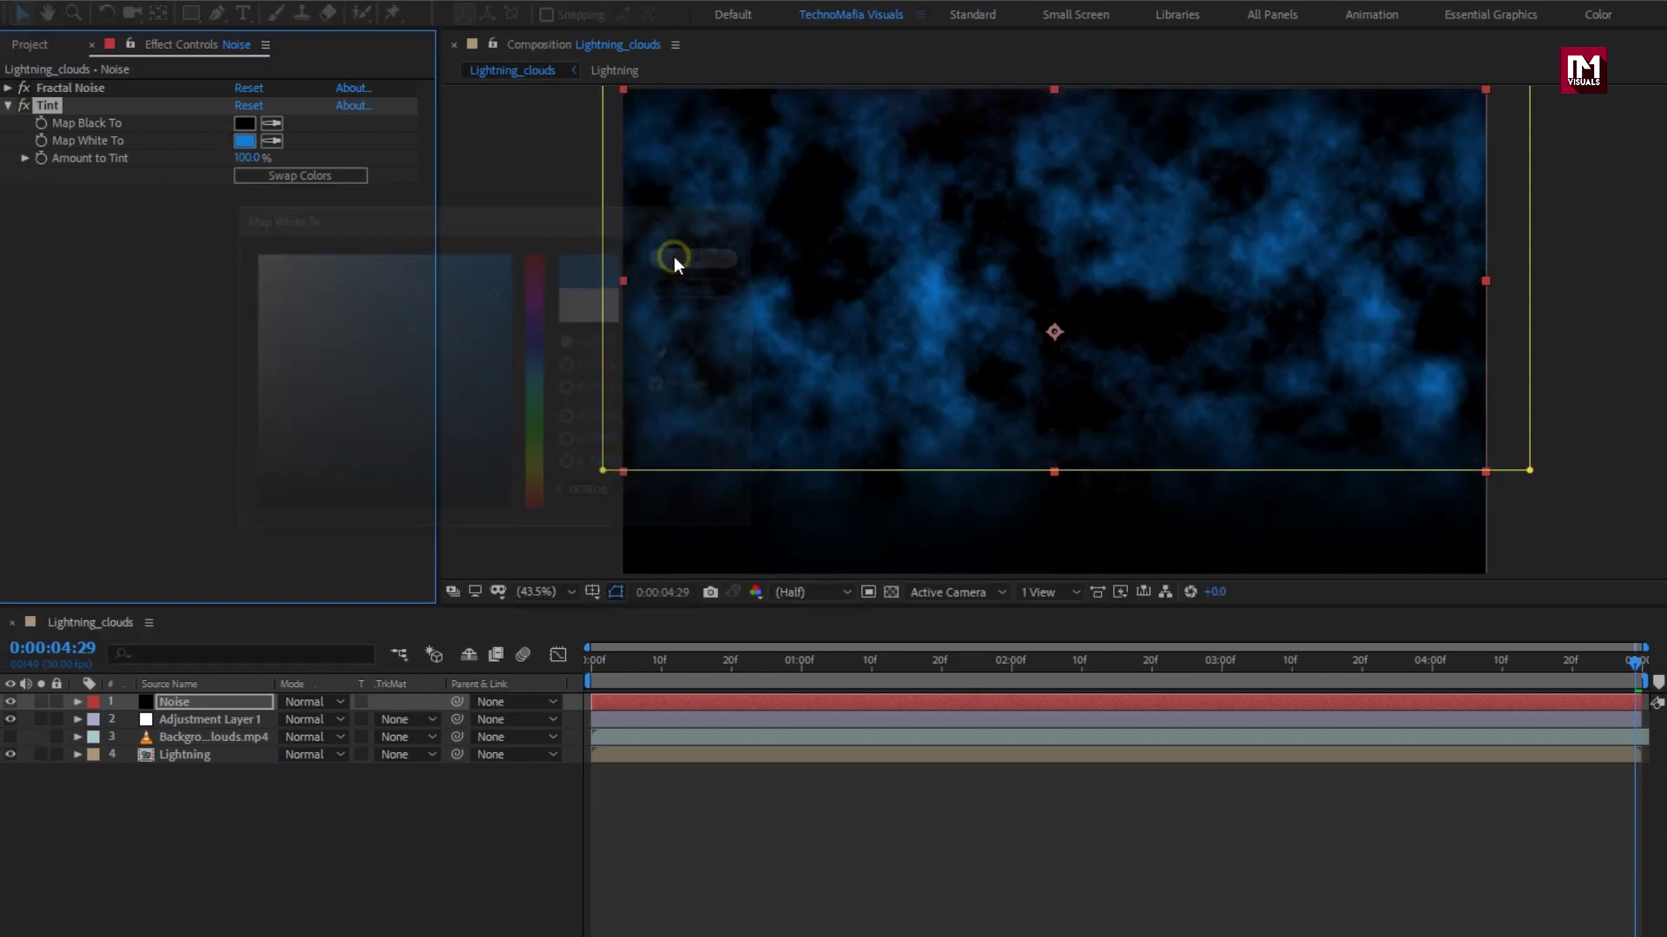
click(259, 704)
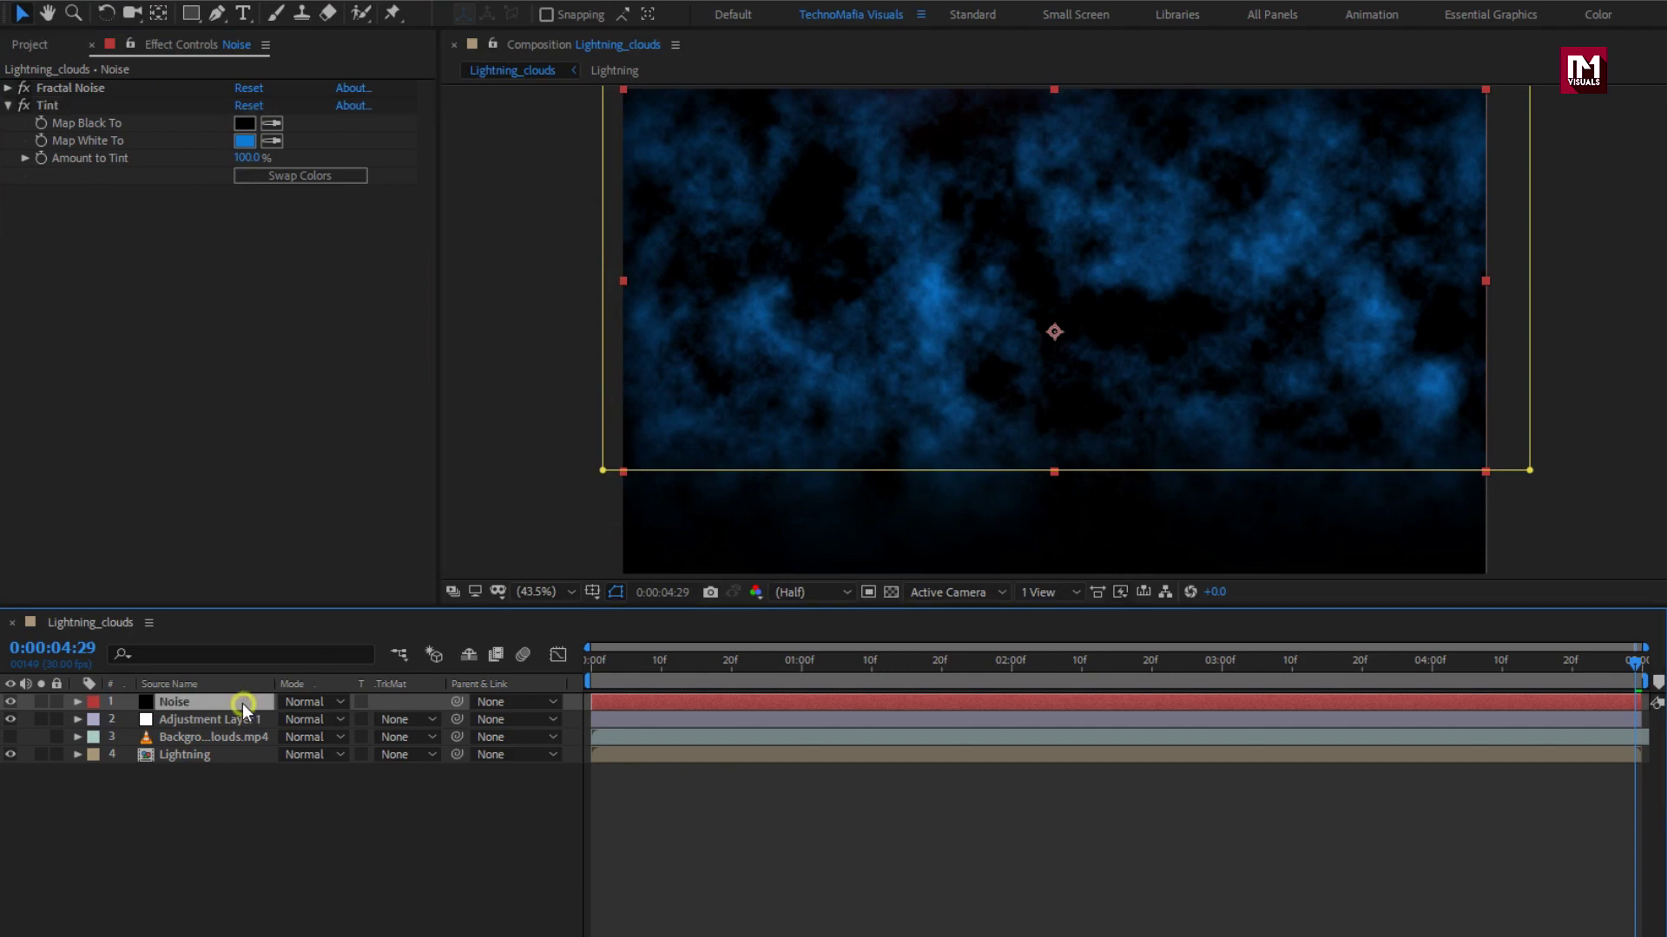
click(303, 702)
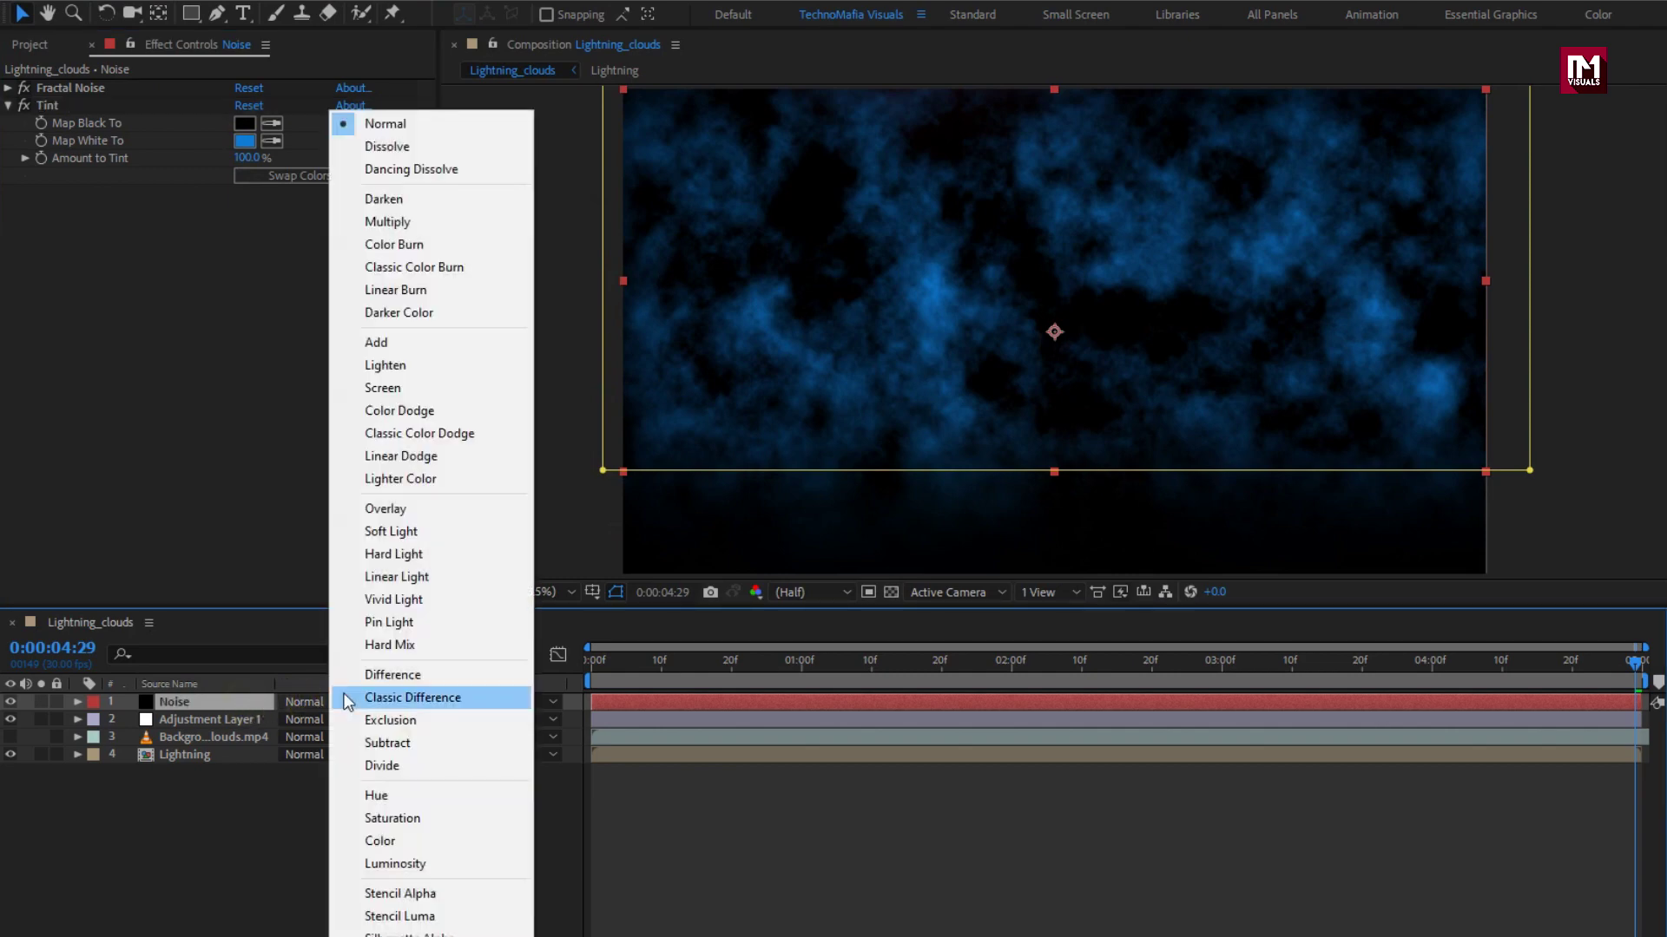
Set the Noise layer to Screen blend mode with 10% opacity
click(378, 388)
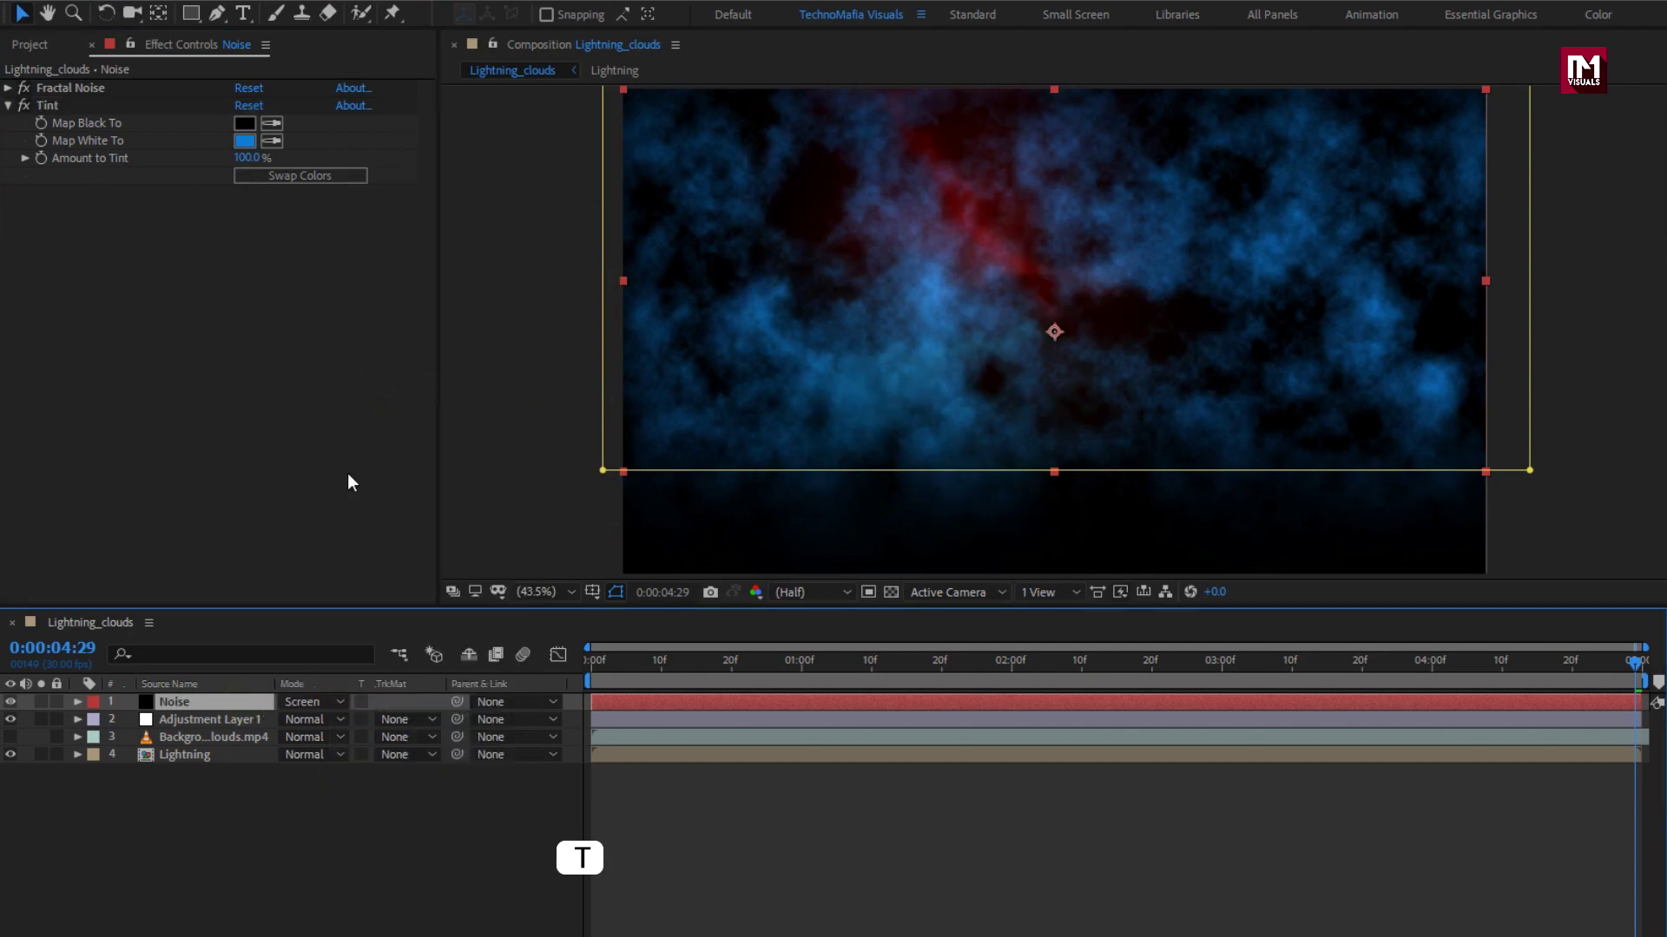
key(t)
click(293, 719)
text(10)
key(Return)
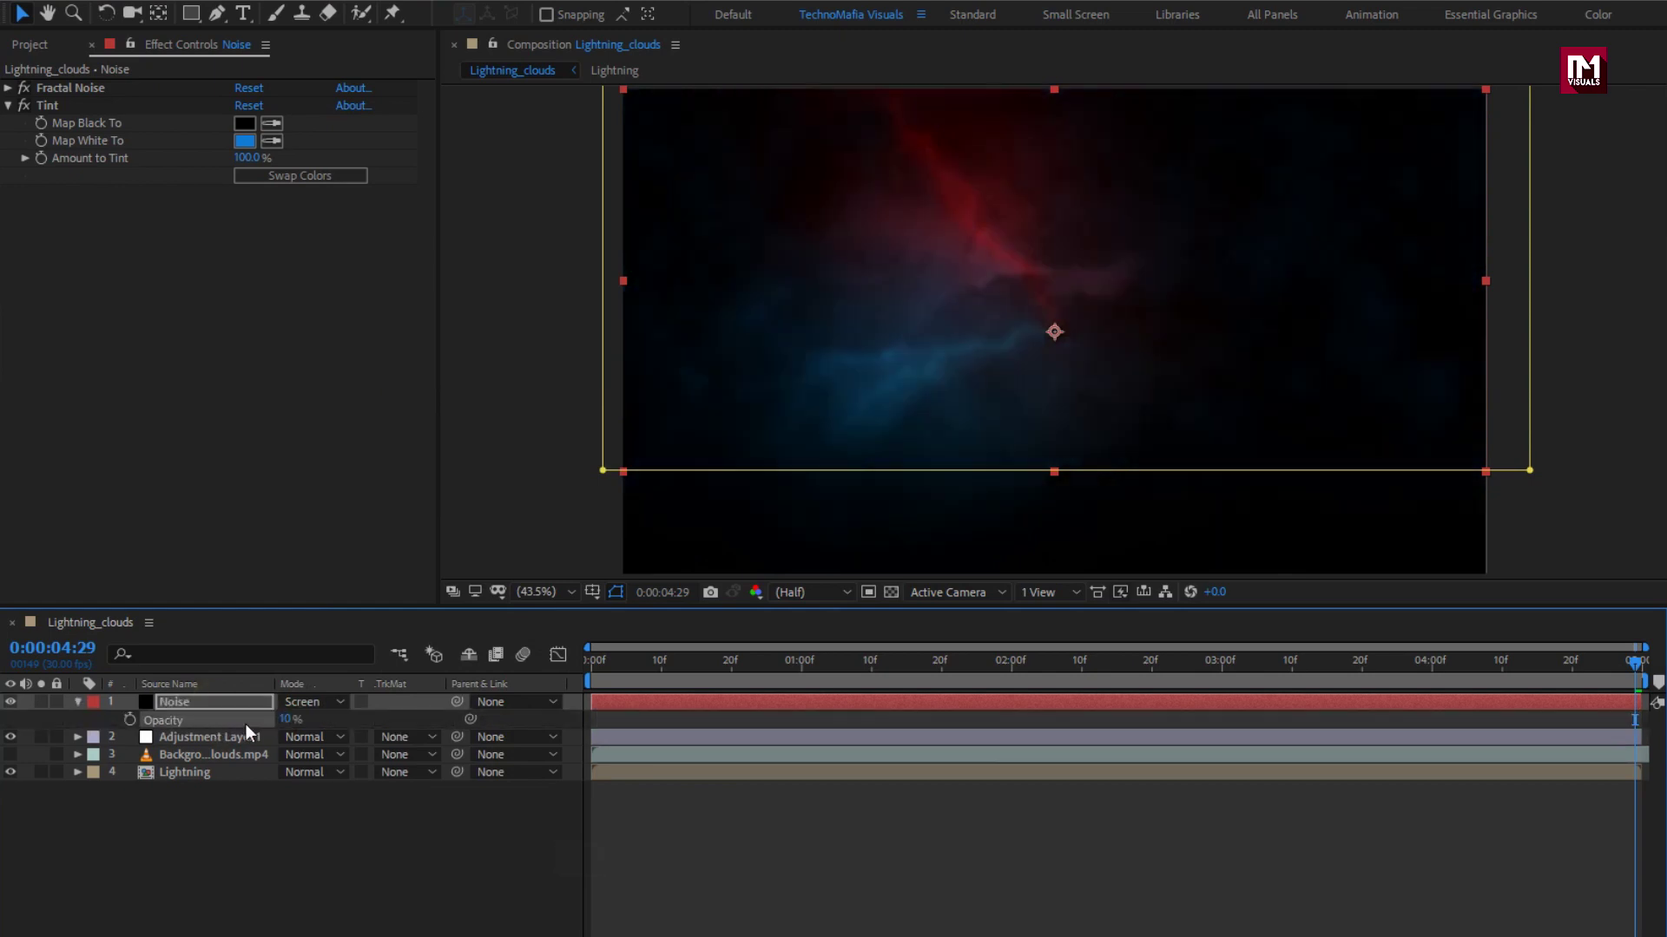
Collapse the Noise layer's properties and preview the composition from 0
click(78, 702)
click(590, 661)
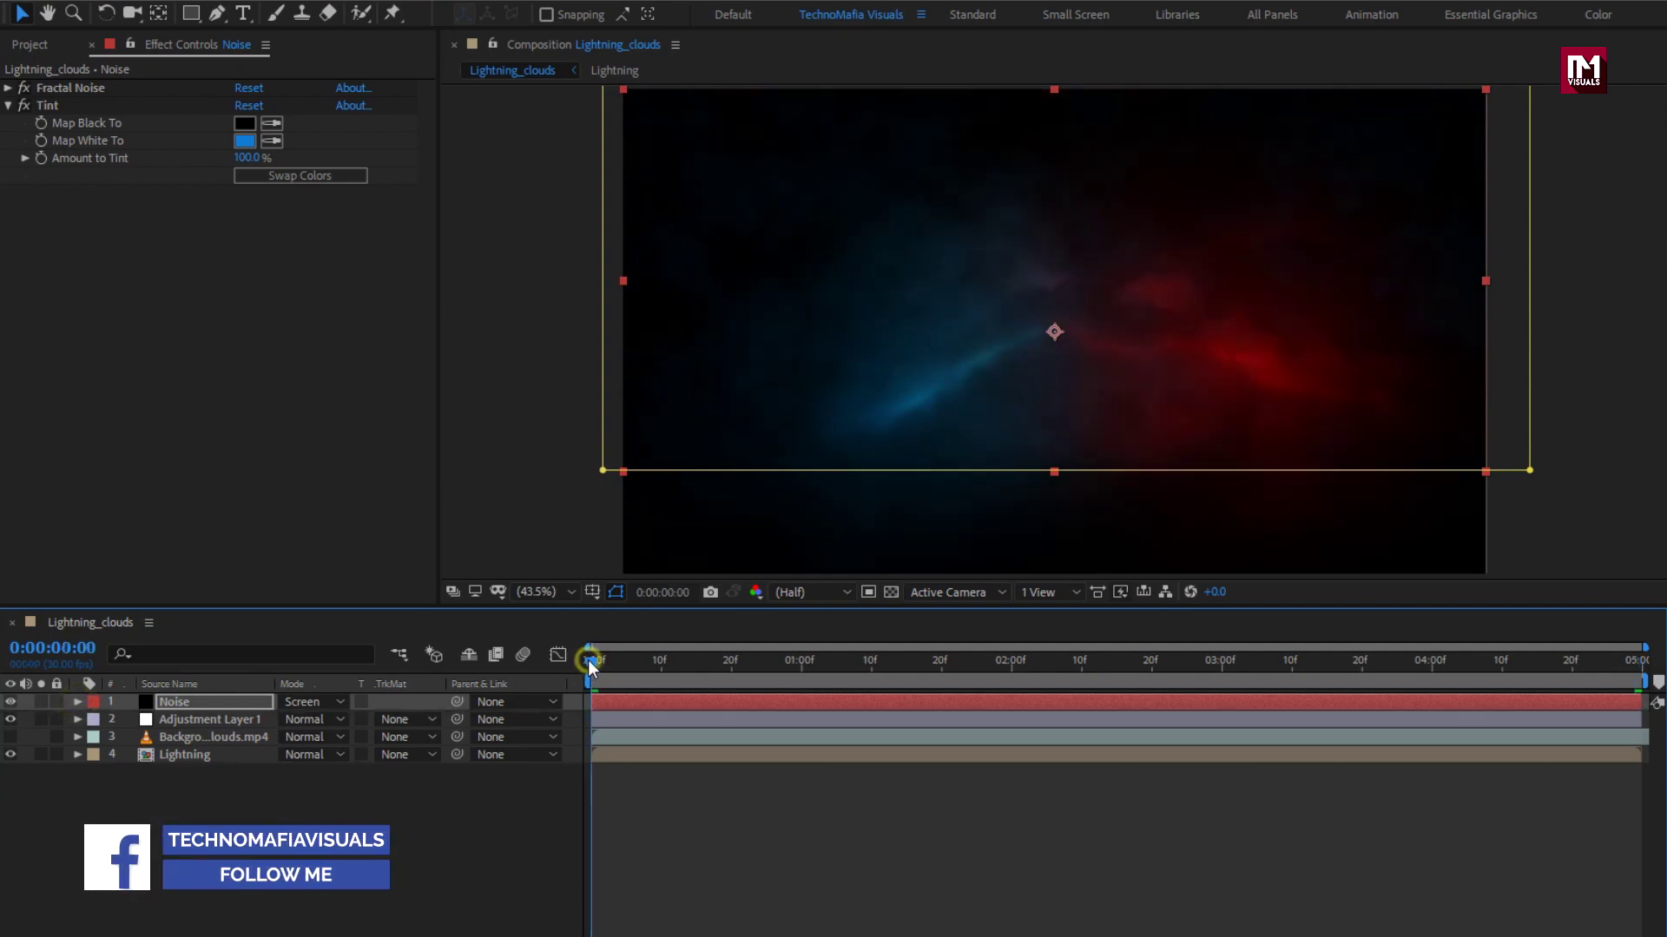
key(space)
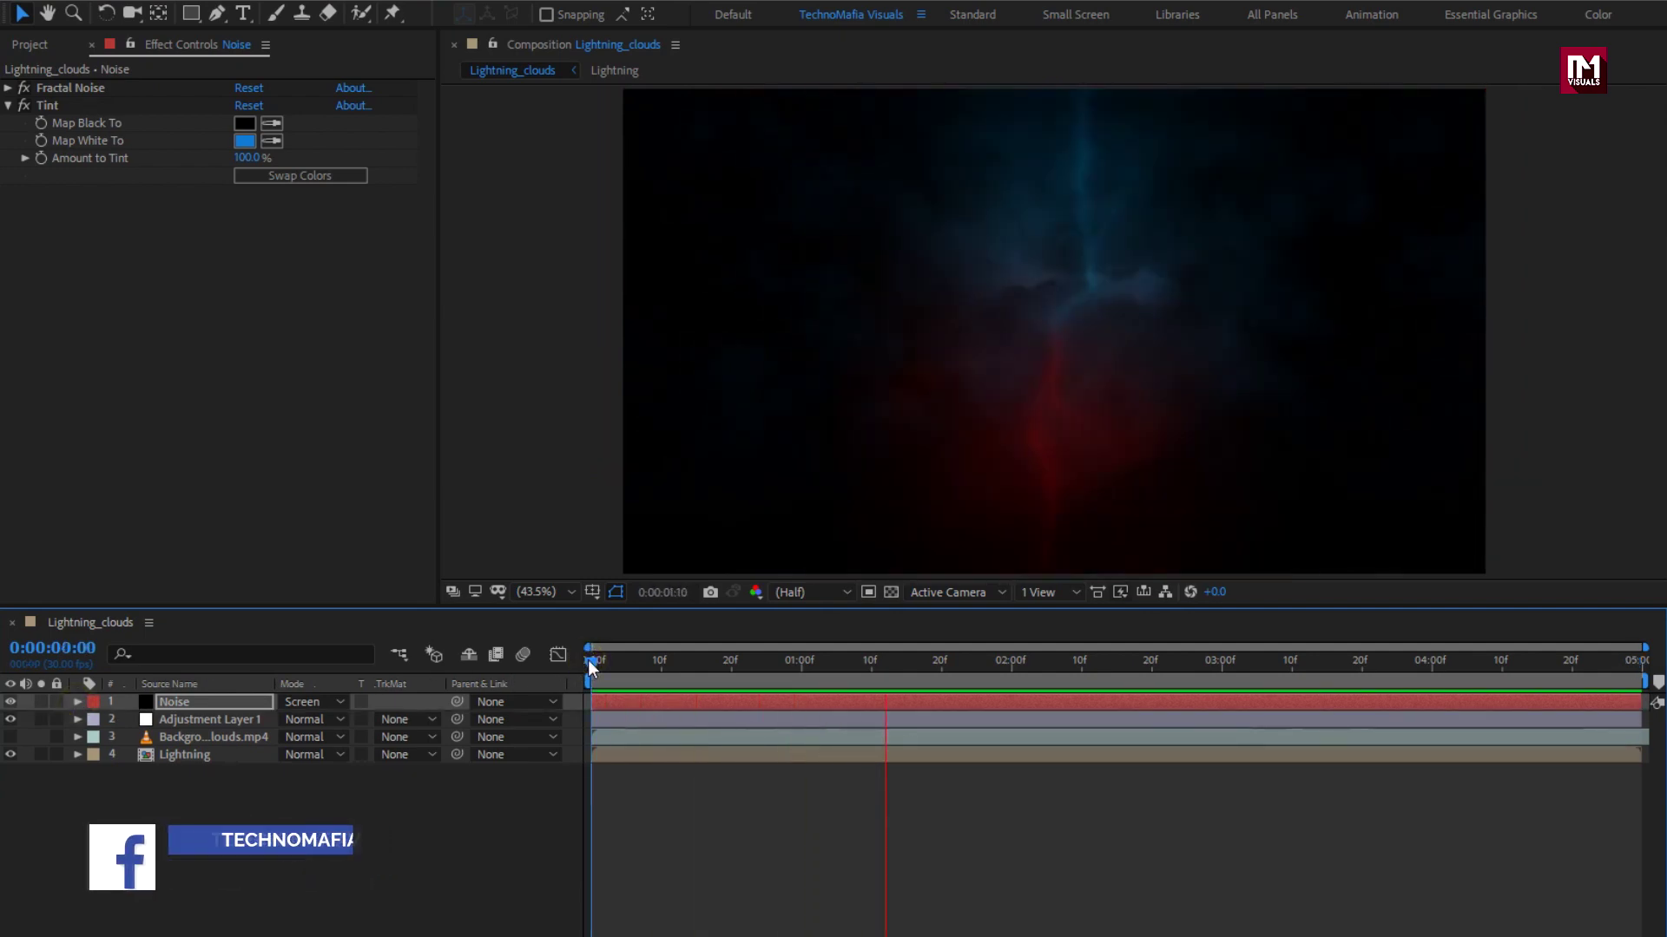